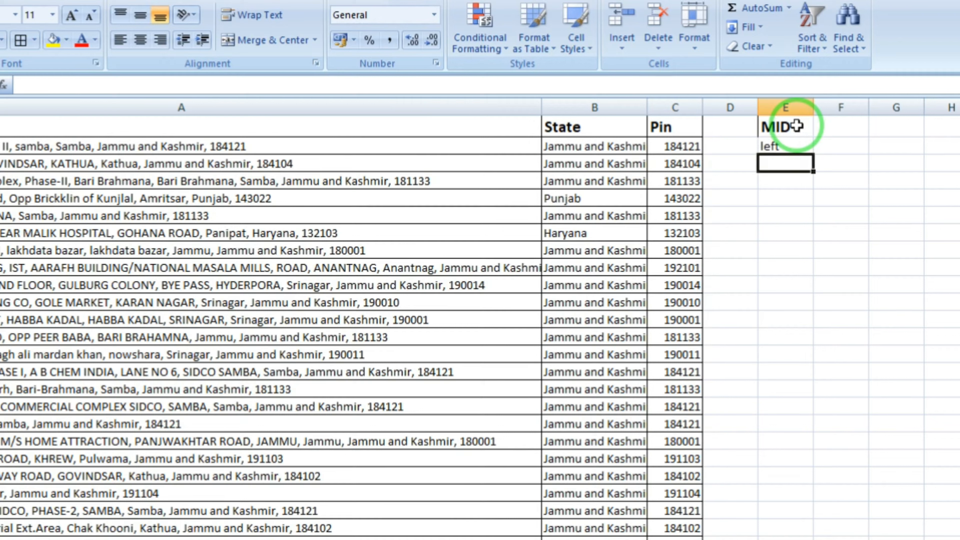
# Add the function names Substitute, find and len to the list in cells E3 to E5.
pyautogui.write('Subs')
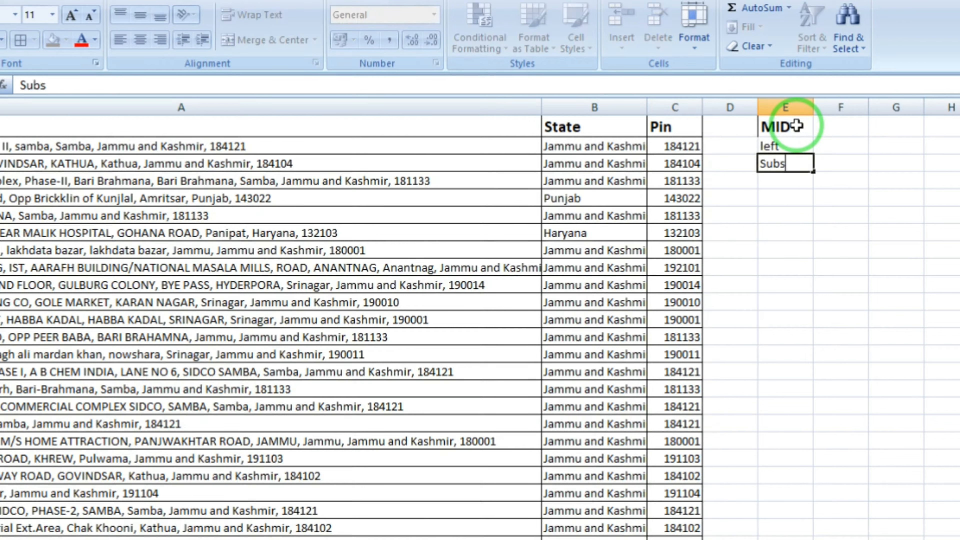
pyautogui.write('titute')
pyautogui.press('Return')
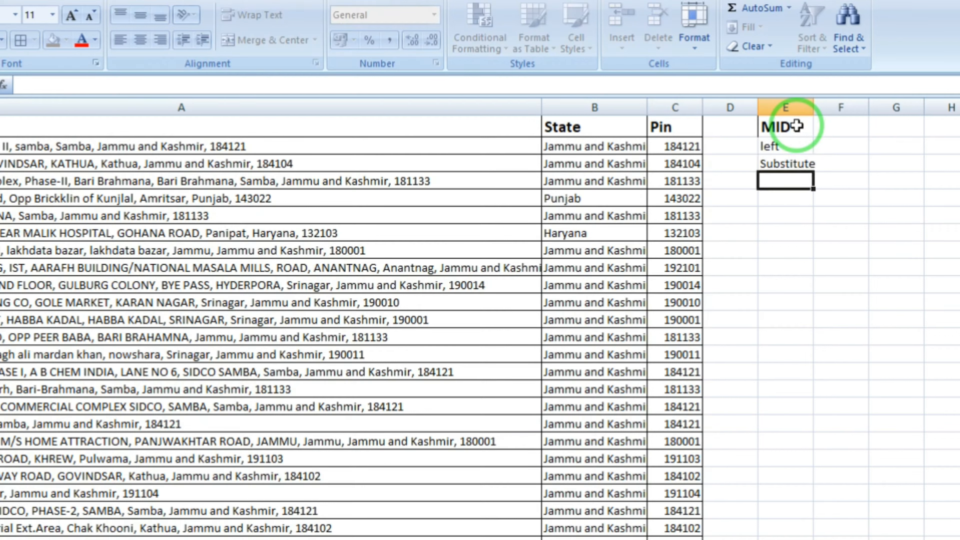
pyautogui.write('find')
pyautogui.press('Return')
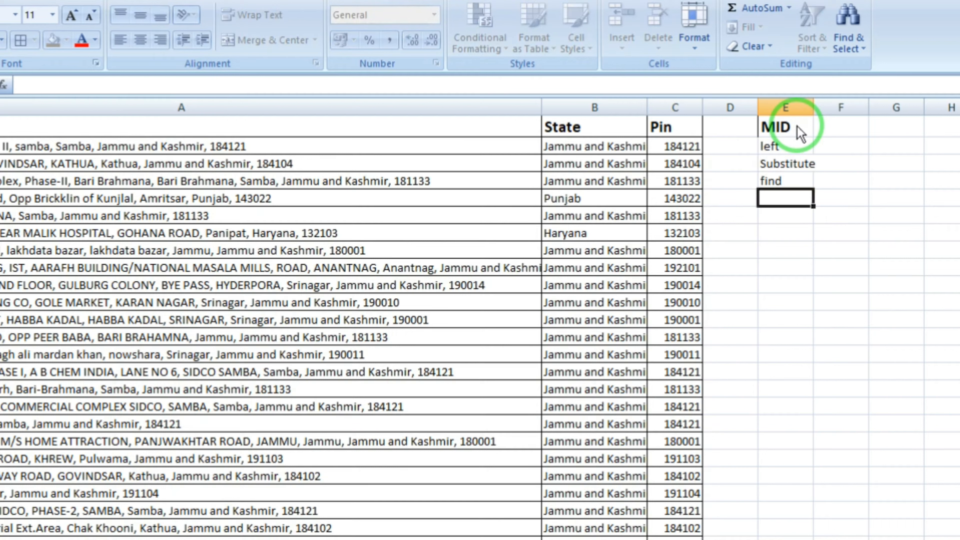
pyautogui.write('len')
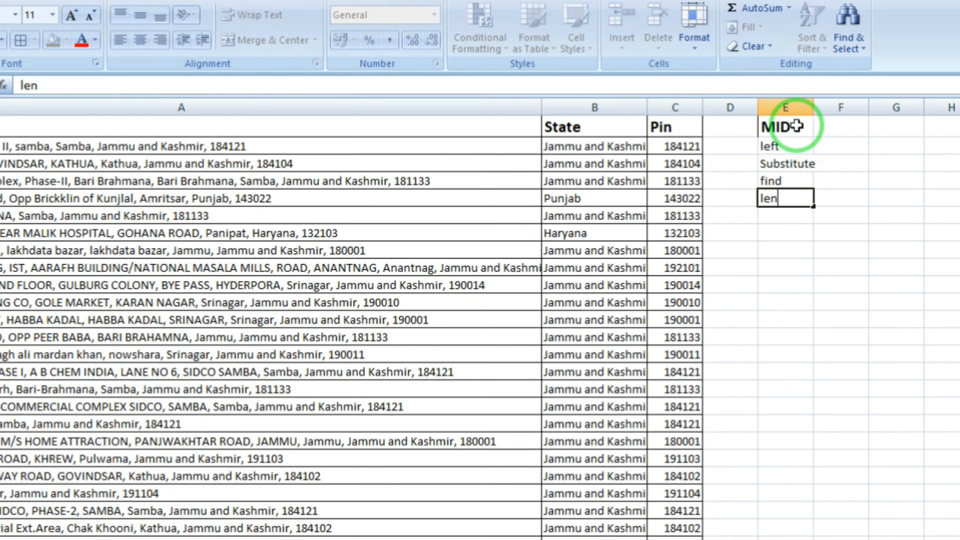
pyautogui.press('Return')
# Set the font size of the MID entry in cell E1 to 11.
pyautogui.press('Up')
pyautogui.press('Up')
pyautogui.press('Up')
pyautogui.press('Up')
pyautogui.press('Up')
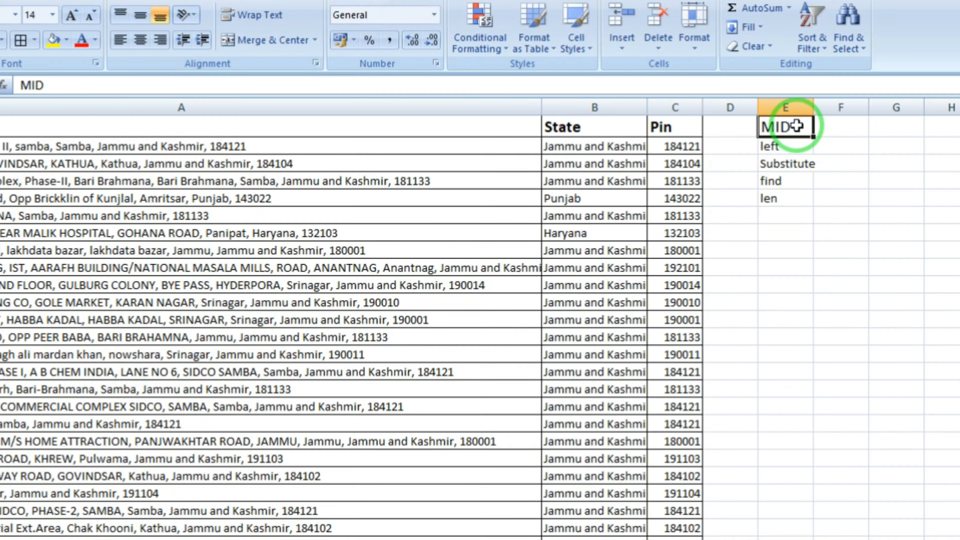
pyautogui.hotkey('alt', 'h')
pyautogui.write('fs11')
pyautogui.press('Return')
pyautogui.press('Down')
pyautogui.press('Right')
pyautogui.press('Up')
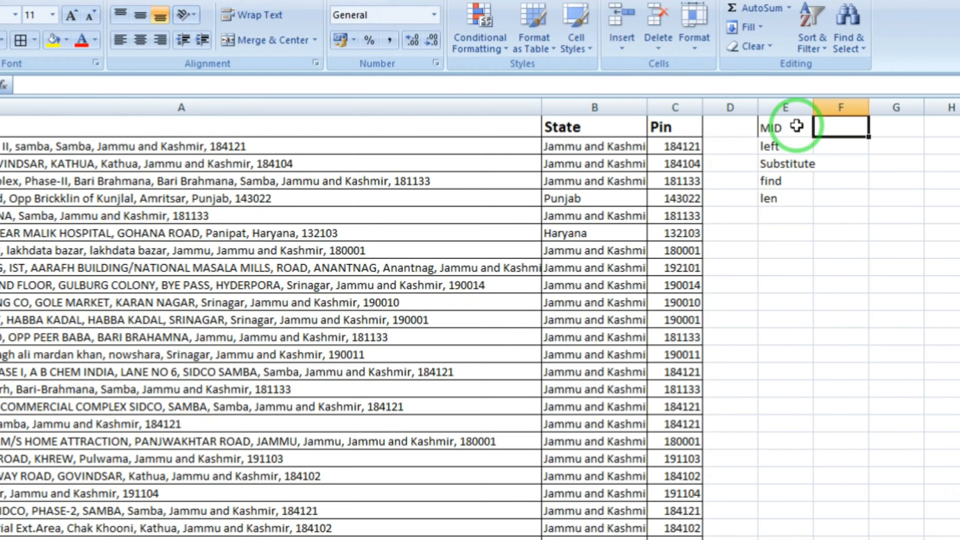
# Apply all borders to the function list in E1:E5 and widen column E to fit the Substitute entry.
pyautogui.click(797, 126)
pyautogui.hotkey('ctrl', 'shift', 'Down')
pyautogui.hotkey('alt', 'h')
pyautogui.press('b')
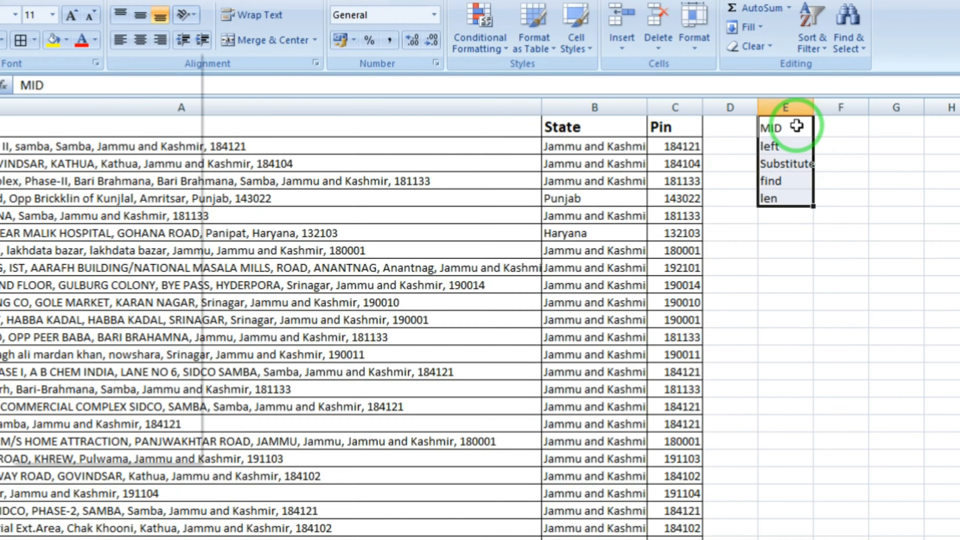
pyautogui.press('a')
pyautogui.press('Down')
pyautogui.press('Down')
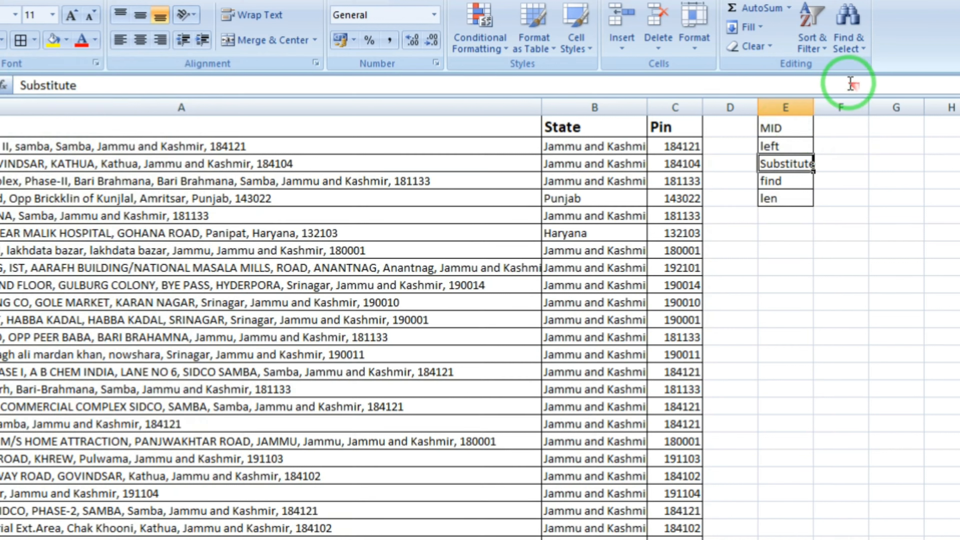
pyautogui.moveTo(814, 95); pyautogui.dragTo(846, 95)
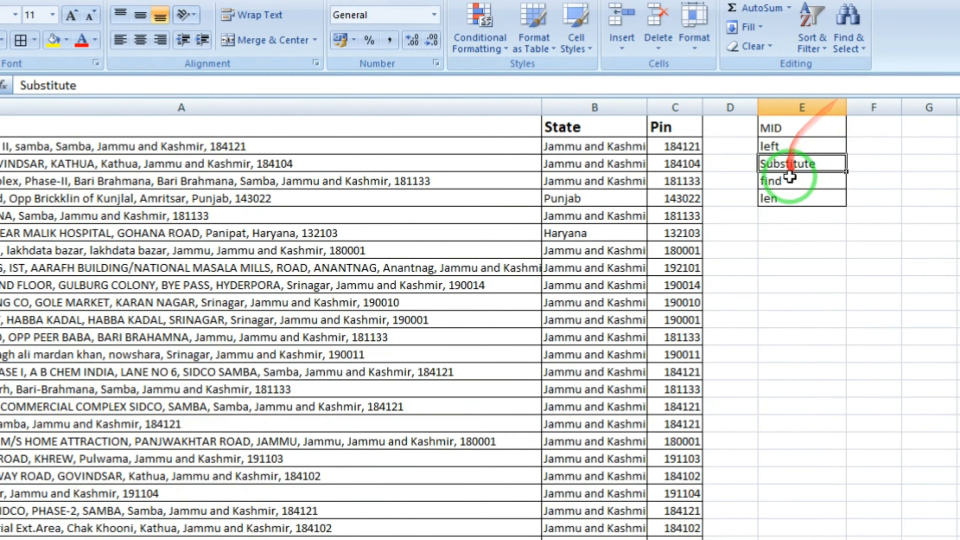
# Enter the sample text ASFGRTHGGH- in cell E8.
pyautogui.click(802, 247)
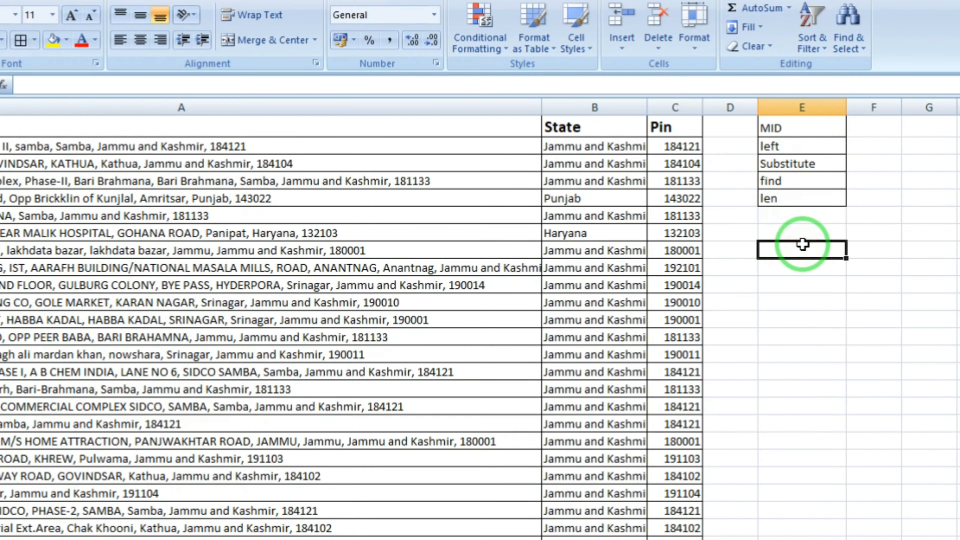
pyautogui.write('ASFGRTHGGH-')
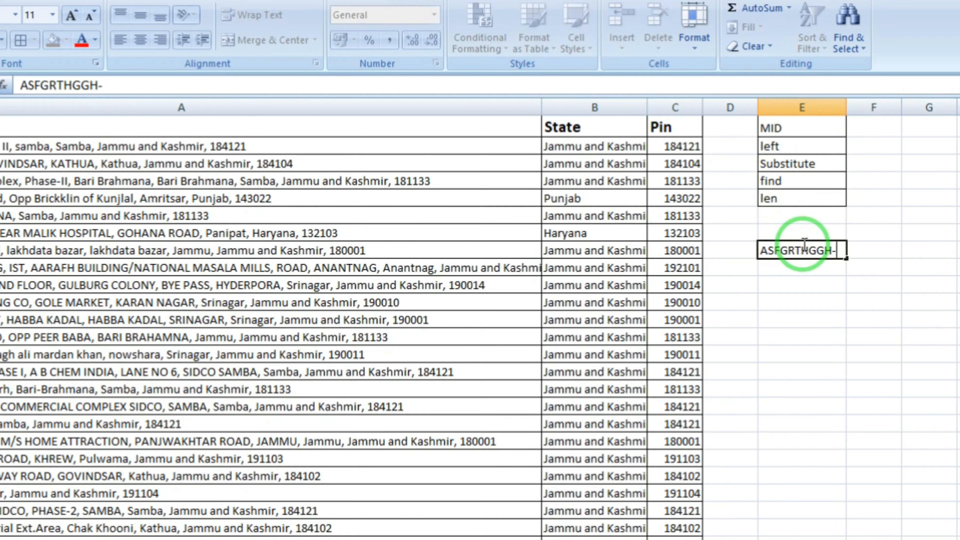
pyautogui.press('Return')
# Enter a MID formula in F8 that extracts 3 characters from E8, starting at position 4.
pyautogui.click(866, 251)
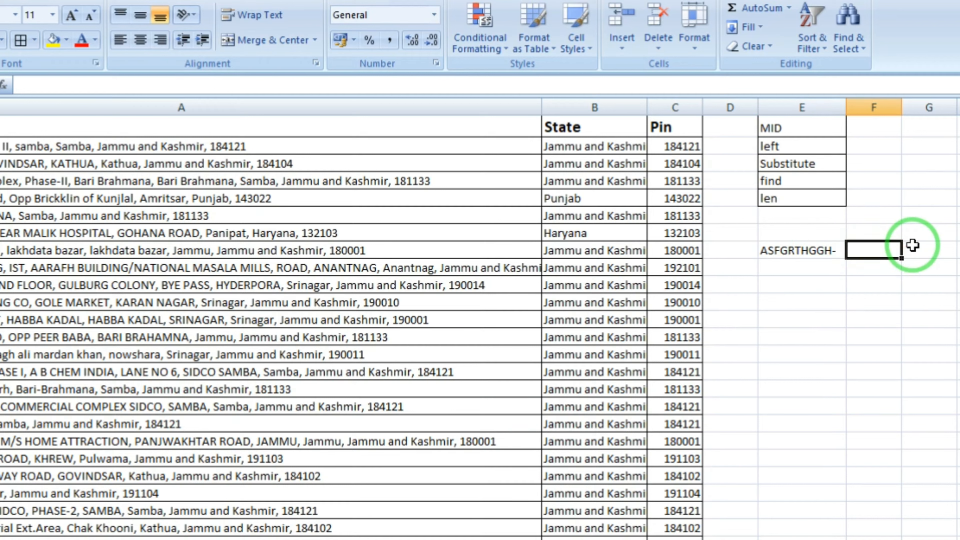
pyautogui.write('=mid')
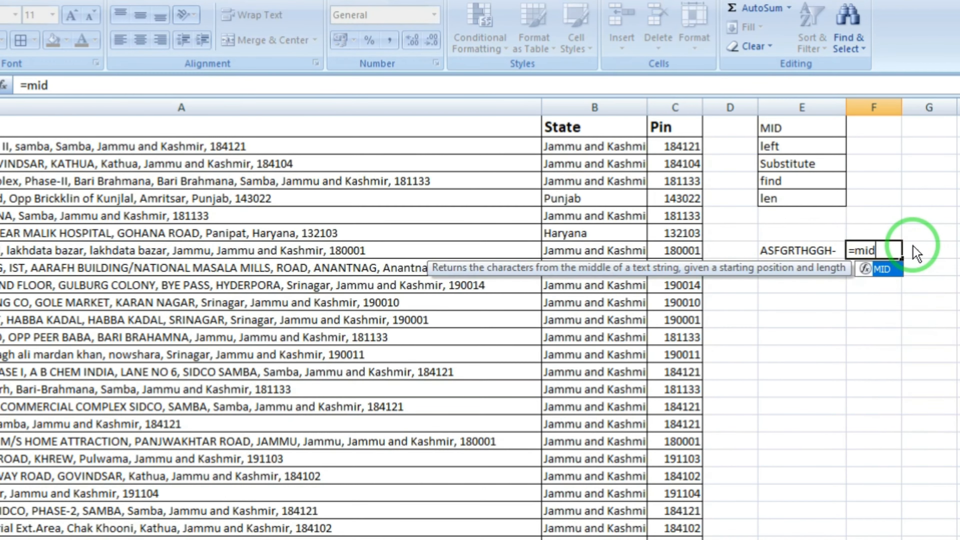
pyautogui.press('Tab')
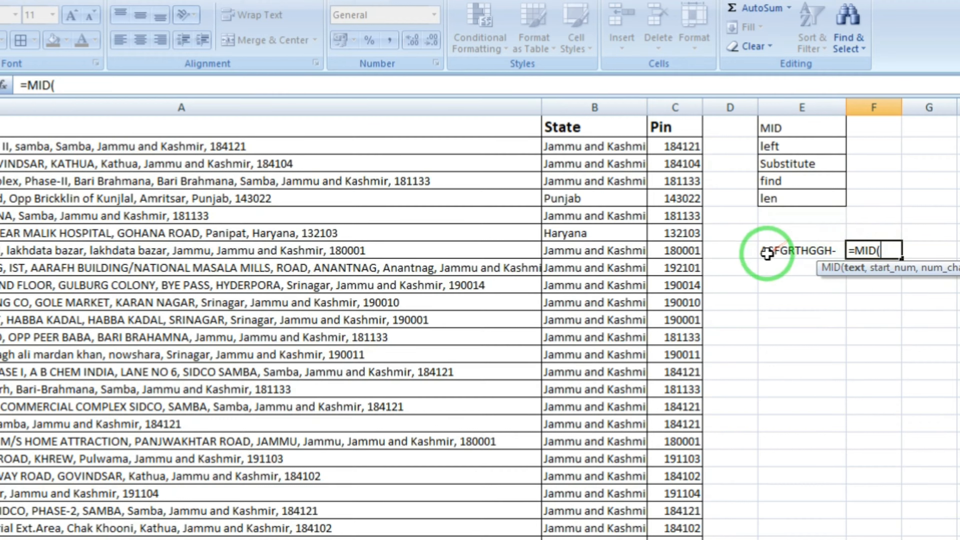
pyautogui.click(782, 251)
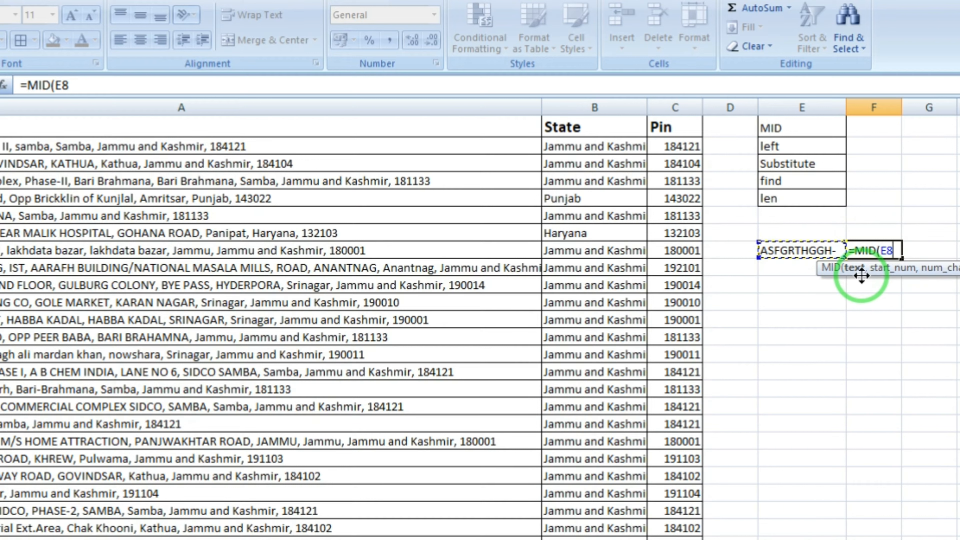
pyautogui.write(',')
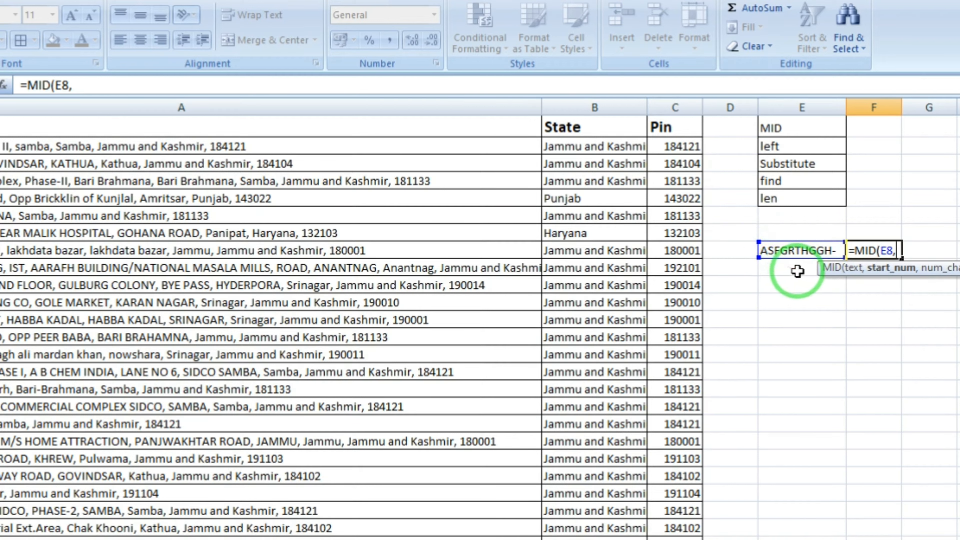
pyautogui.write(',3')
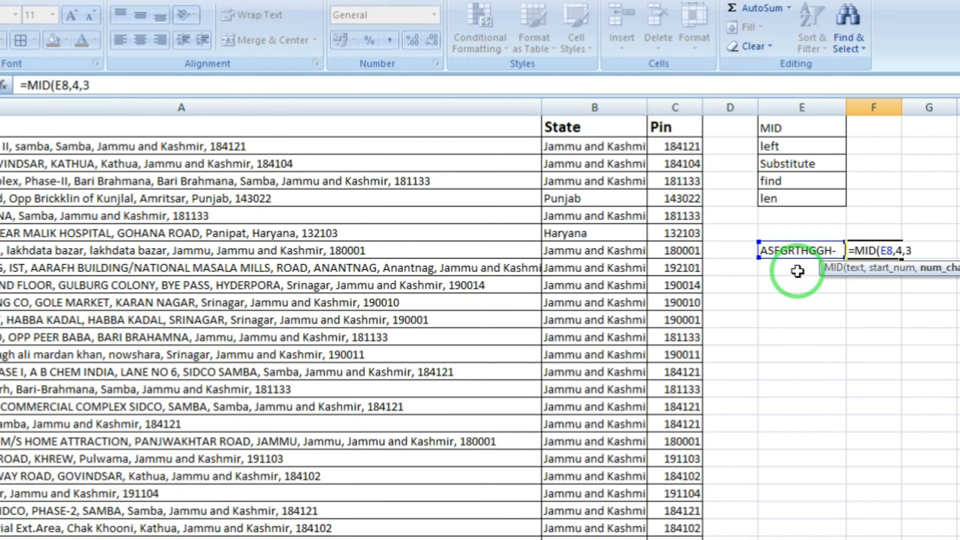
pyautogui.press('Return')
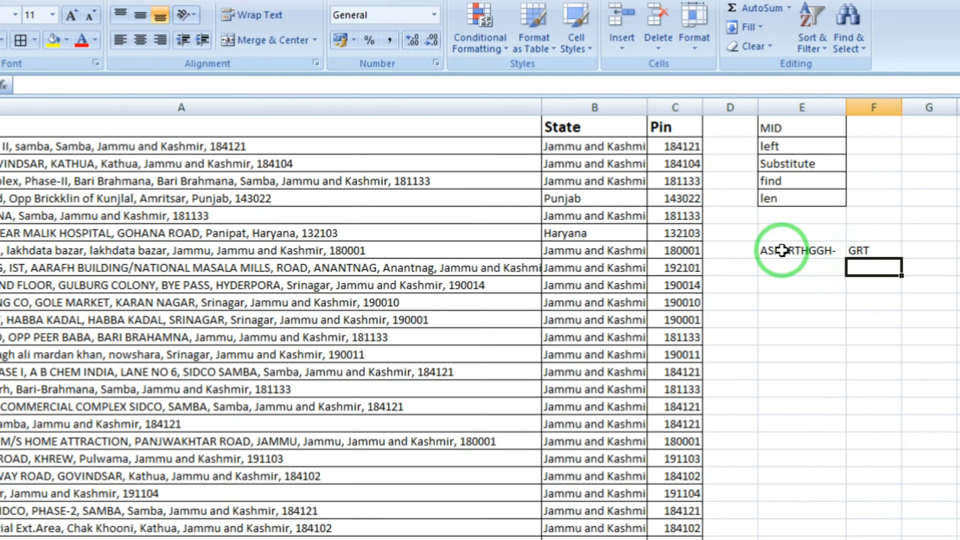
# Change the start position in the F8 MID formula to 7.
pyautogui.click(860, 254)
pyautogui.doubleClick(860, 253)
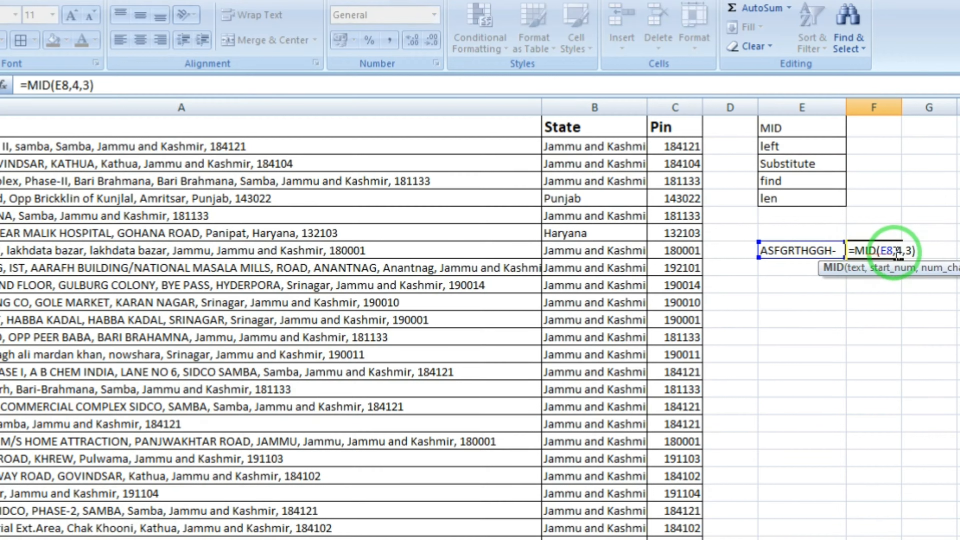
pyautogui.click(902, 251)
pyautogui.press('BackSpace')
pyautogui.write('7')
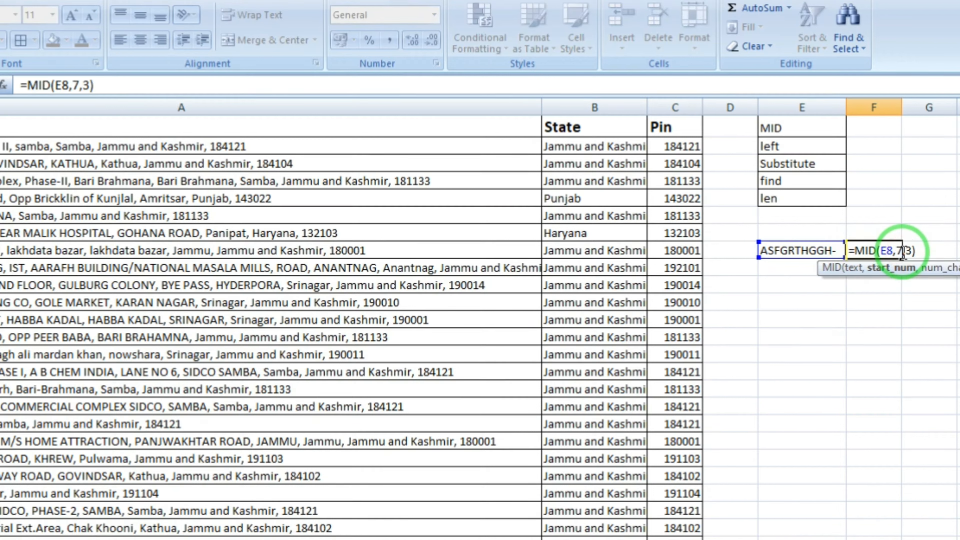
pyautogui.press('Return')
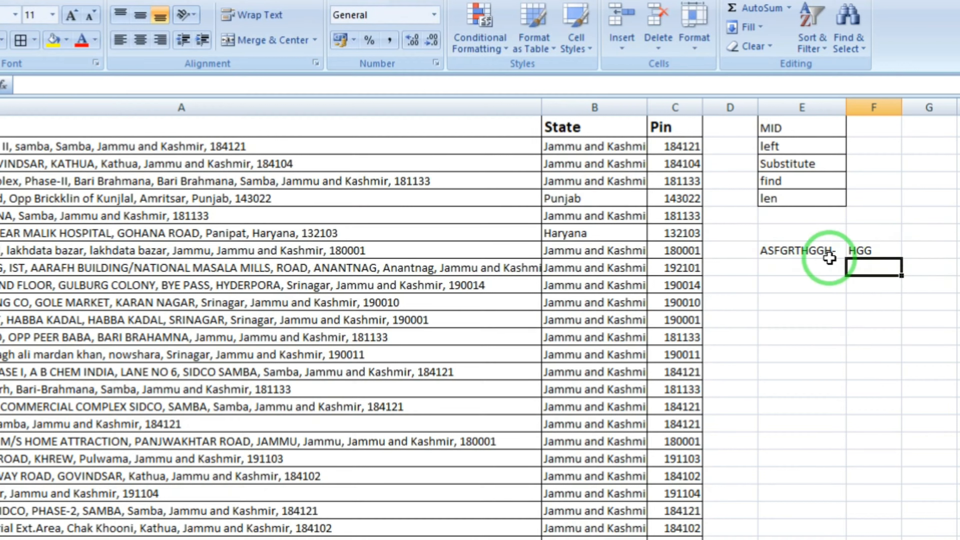
# Set the start position in the F8 MID formula to 8.
pyautogui.doubleClick(878, 254)
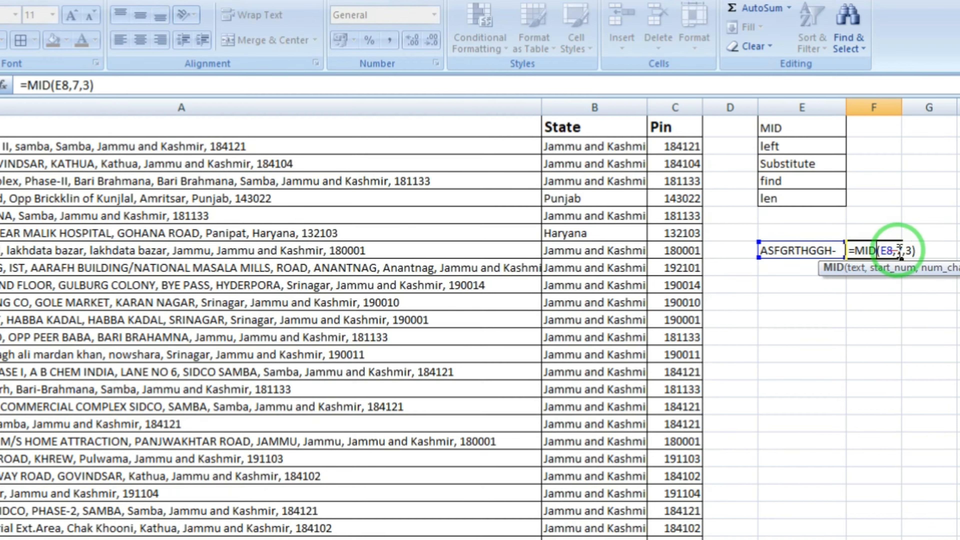
pyautogui.click(903, 251)
pyautogui.press('BackSpace')
pyautogui.write('8')
pyautogui.press('Return')
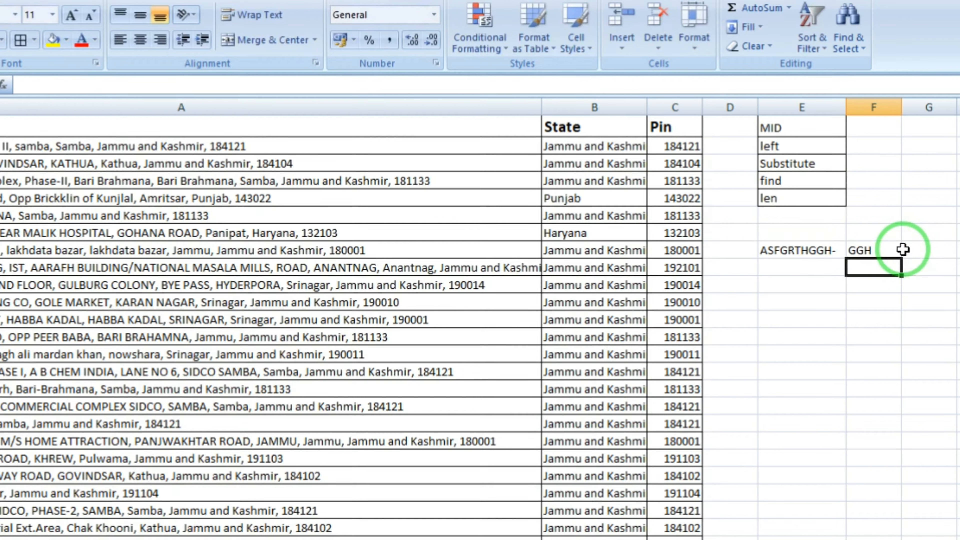
# Highlight the leading characters of the sample text in E8 to examine the character positions, without editing it.
pyautogui.click(813, 249)
pyautogui.press('F2')
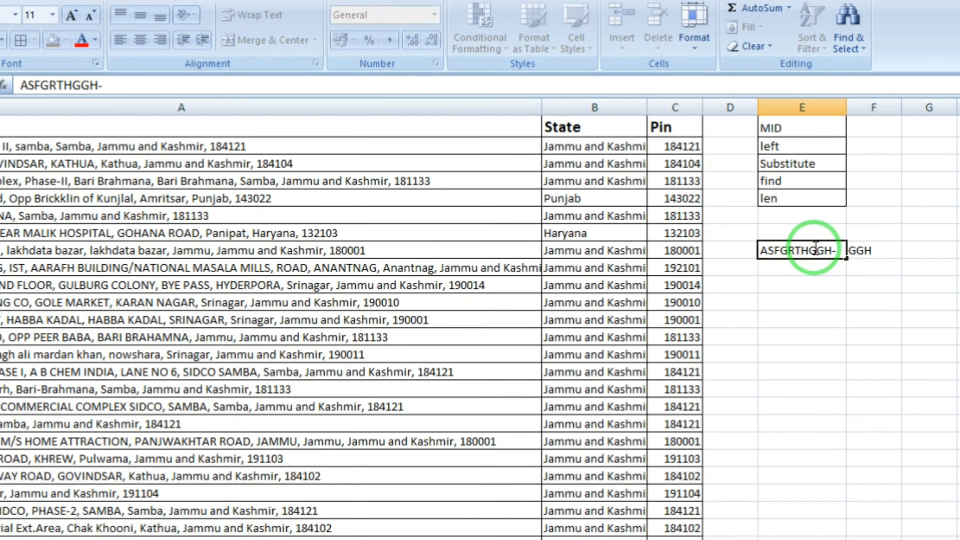
pyautogui.hotkey('shift', 'Home')
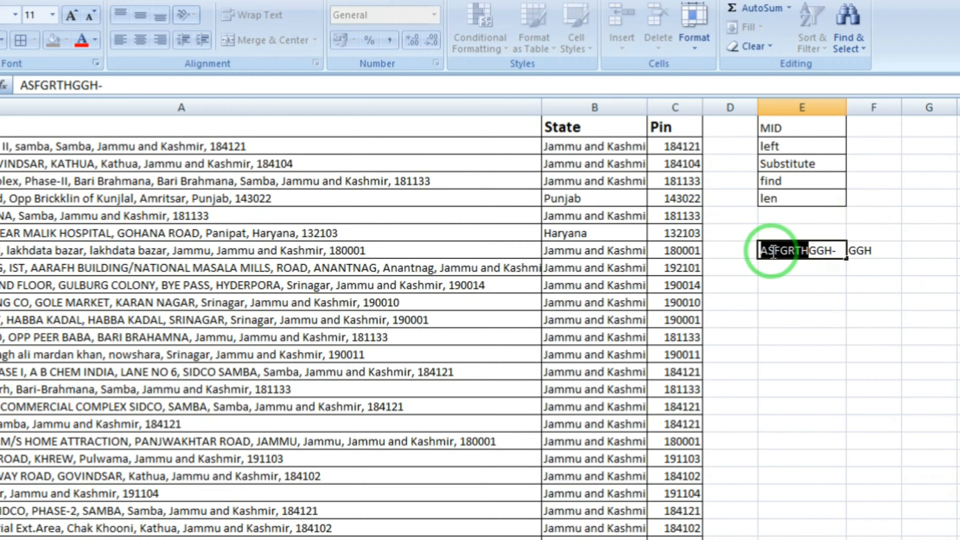
pyautogui.click(812, 256)
pyautogui.click(814, 260)
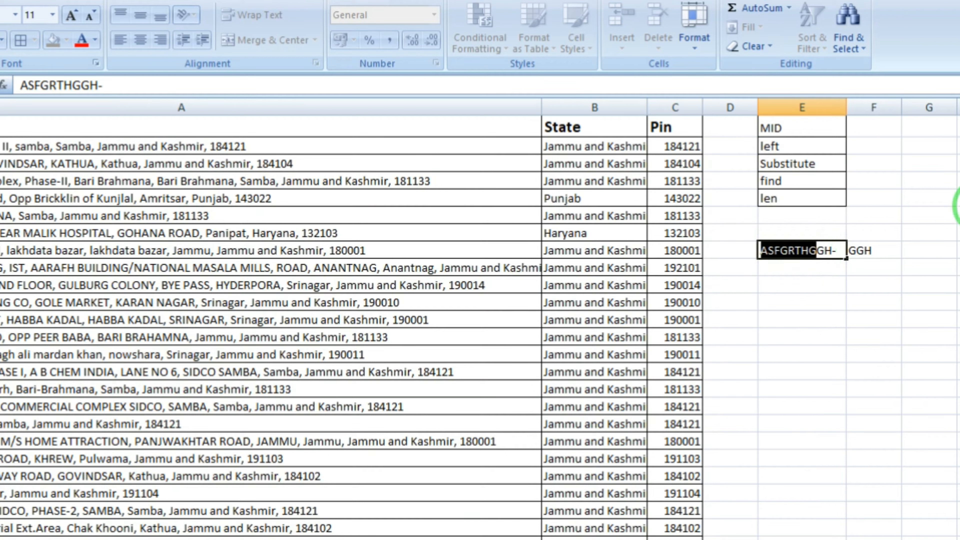
pyautogui.click(810, 147)
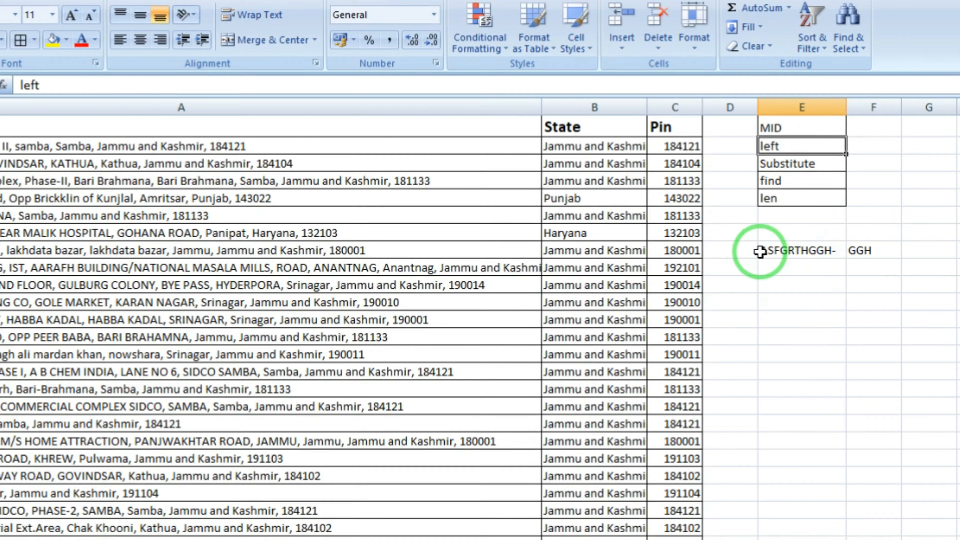
# Enter a LEFT formula in E10 that returns the first 5 characters of E8.
pyautogui.click(774, 257)
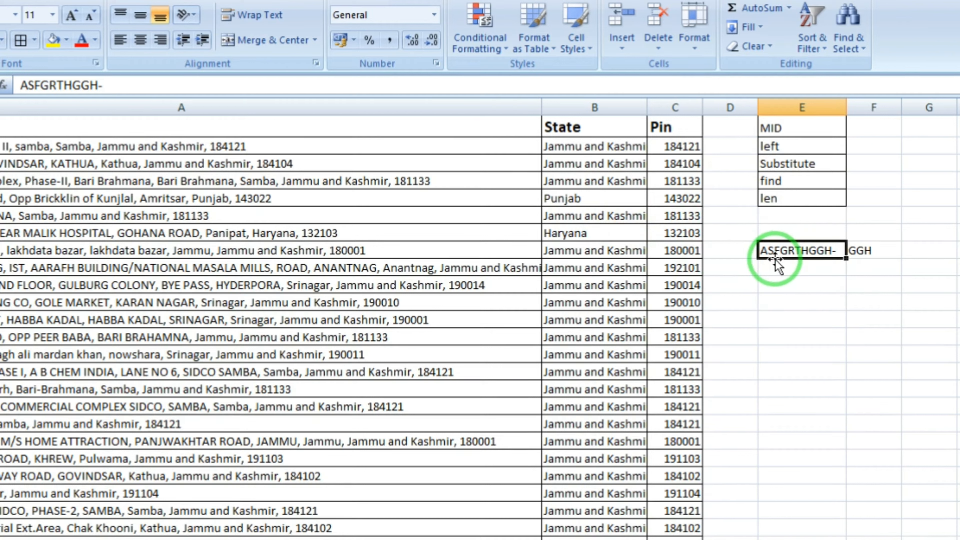
pyautogui.click(775, 278)
pyautogui.write('=lef')
pyautogui.press('Tab')
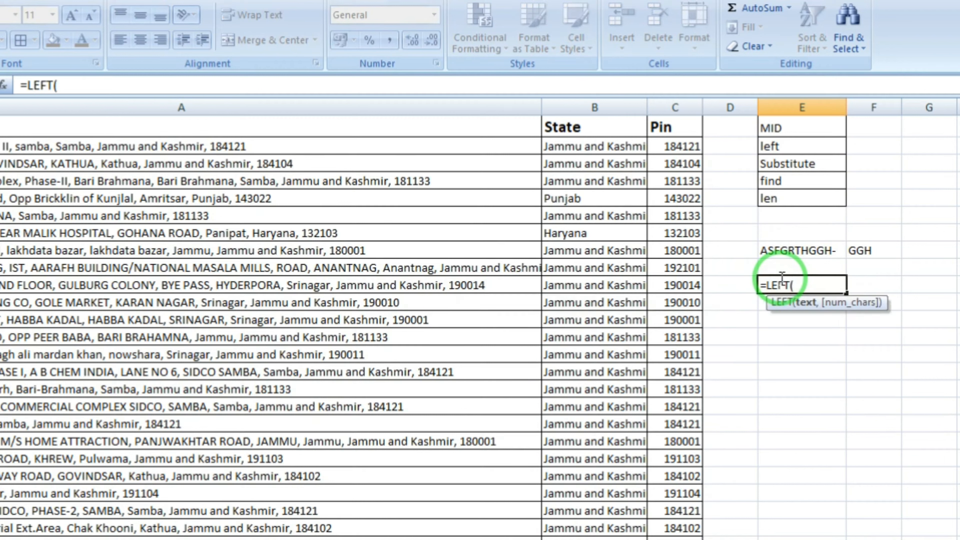
pyautogui.click(794, 250)
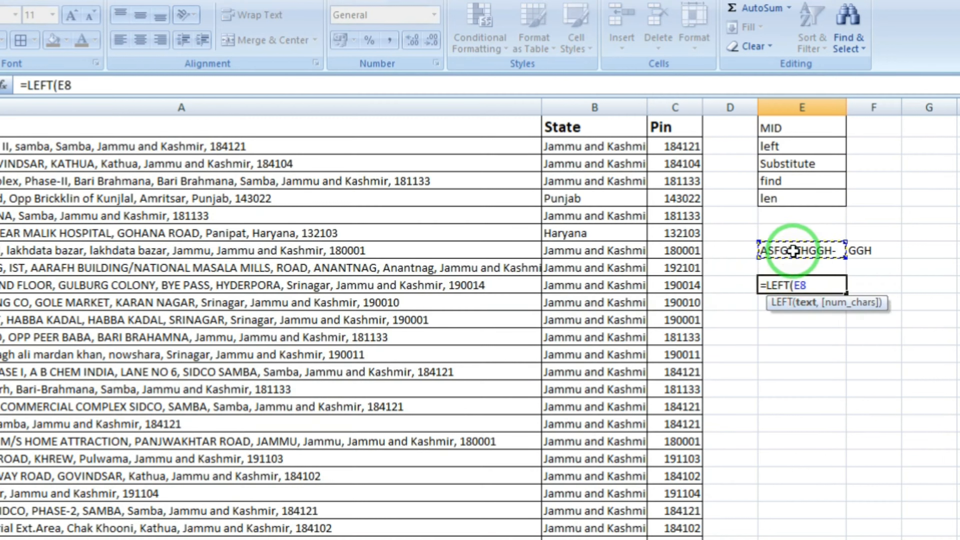
pyautogui.write(',')
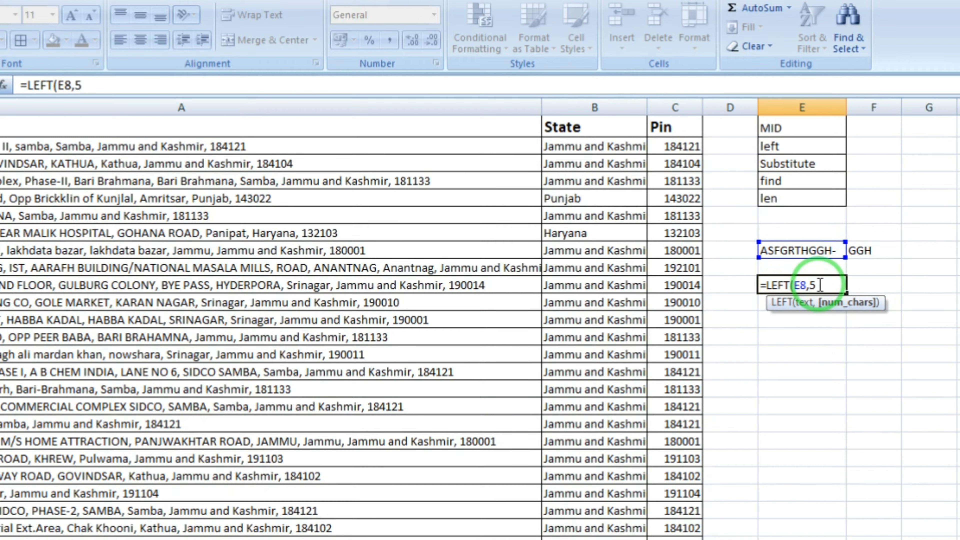
pyautogui.write('5')
pyautogui.press('Return')
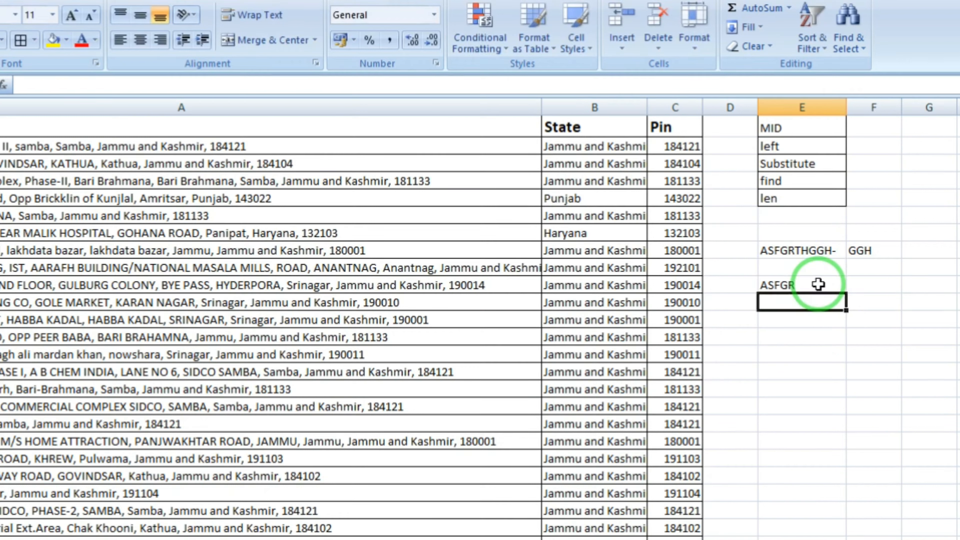
# Set the number of characters in the E10 LEFT formula to 8.
pyautogui.press('Up')
pyautogui.press('F2')
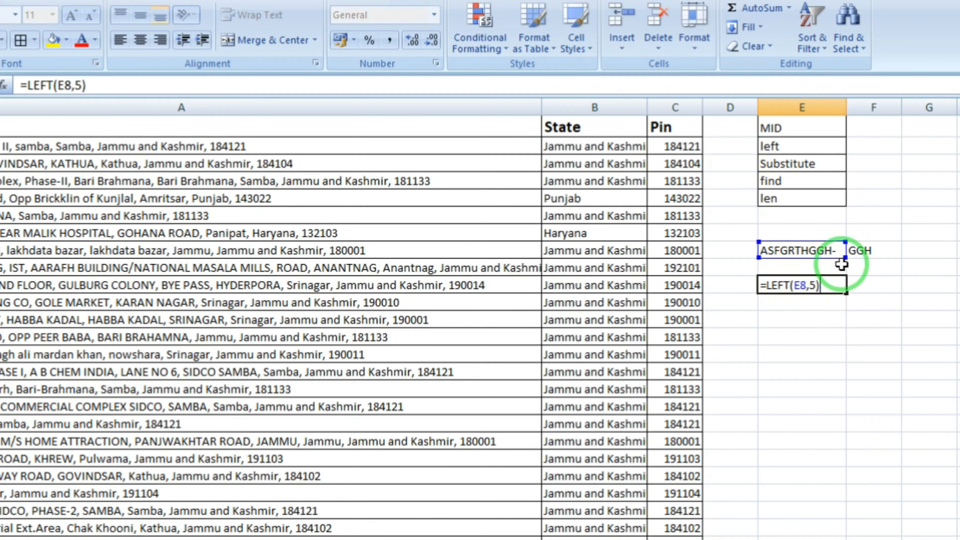
pyautogui.press('Left')
pyautogui.hotkey('shift', 'Left')
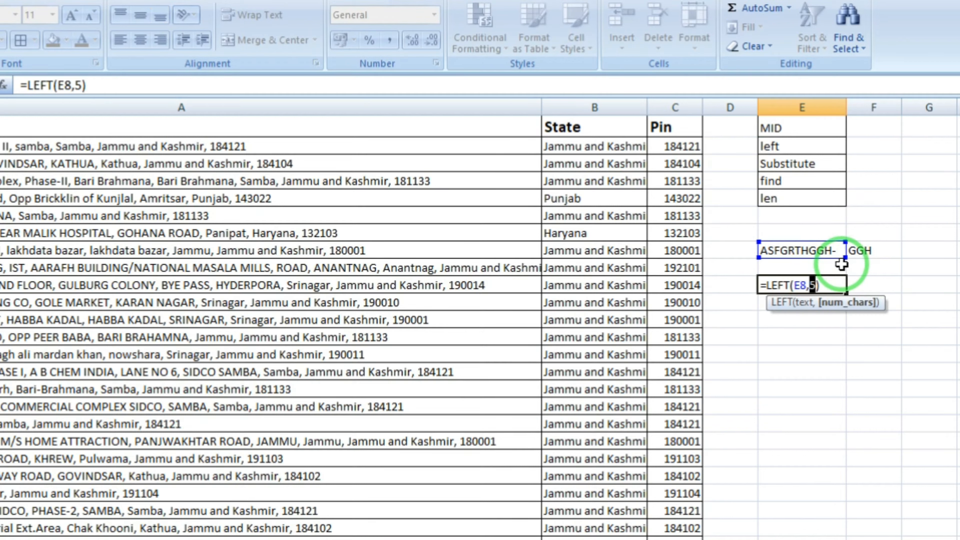
pyautogui.write('8')
pyautogui.press('Return')
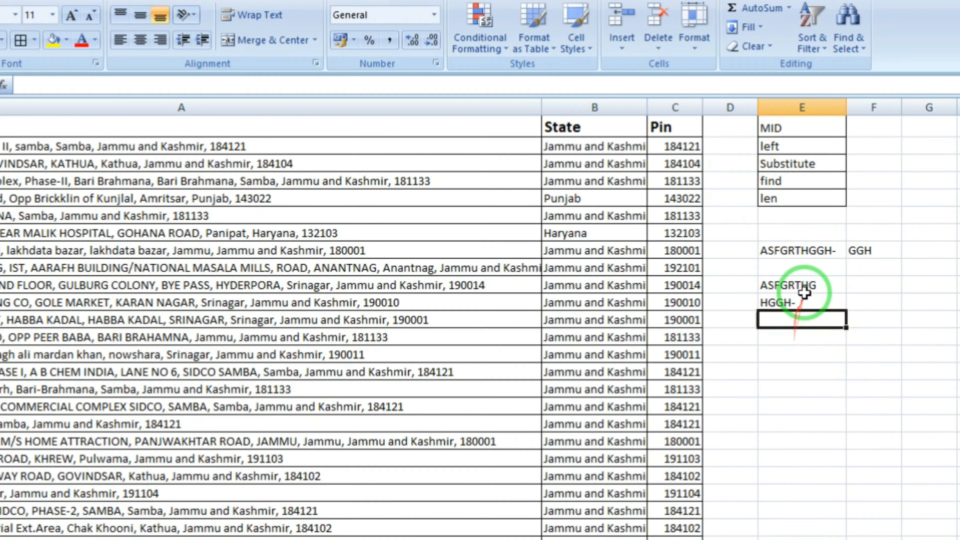
# Inspect the LEFT and RIGHT formulas in E10 and E11 without changing them.
pyautogui.click(805, 286)
pyautogui.doubleClick(792, 303)
pyautogui.press('Escape')
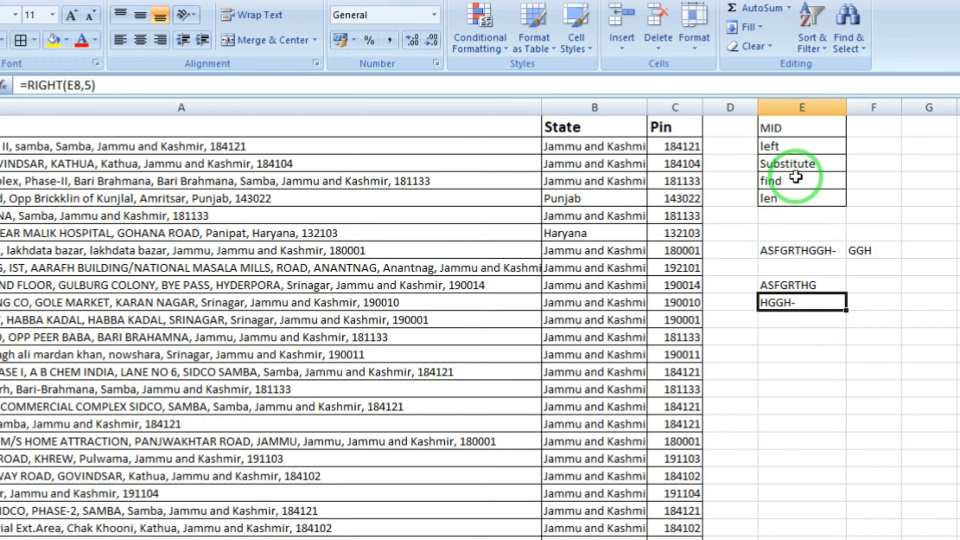
# Clear the sample text and all the example formulas in E8:F11.
pyautogui.press('Up')
pyautogui.press('Up')
pyautogui.press('Up')
pyautogui.hotkey('shift', 'Right')
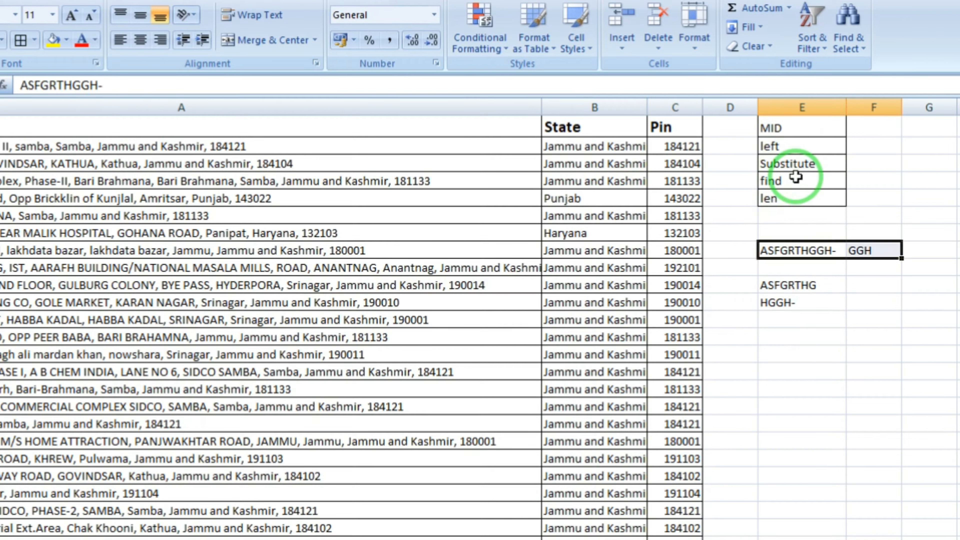
pyautogui.hotkey('shift', 'Down')
pyautogui.hotkey('shift', 'Down')
pyautogui.hotkey('shift', 'Down')
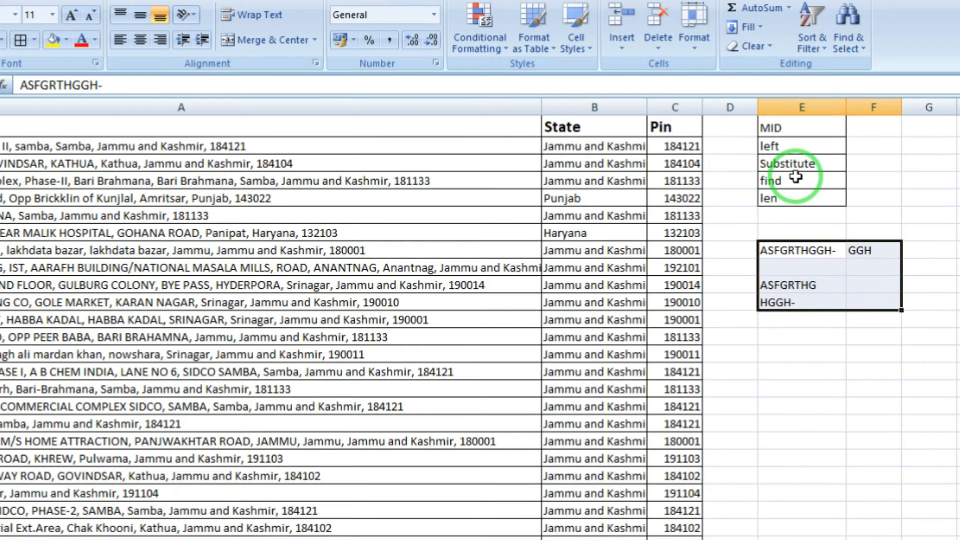
pyautogui.press('Delete')
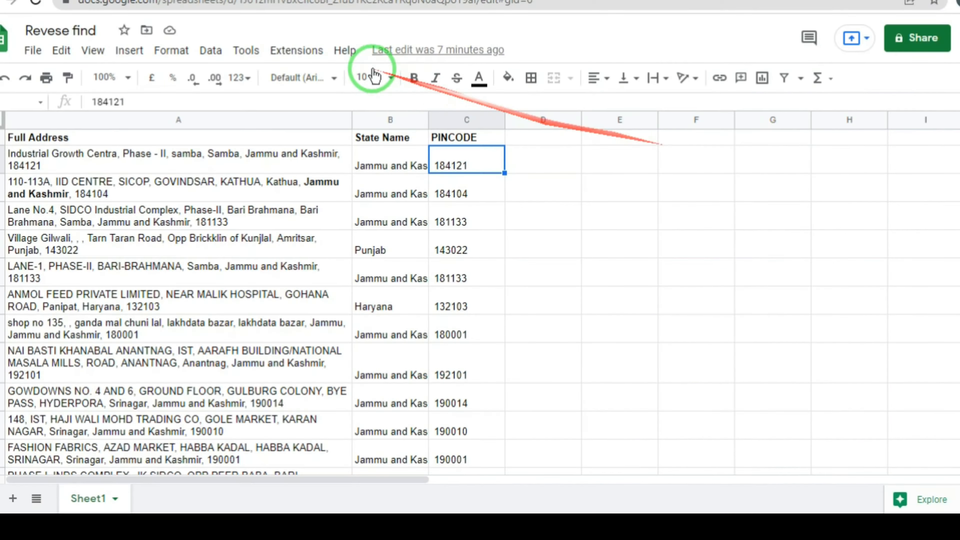
# Look at the State Name column in the Google Sheets file Revese find.
pyautogui.click(382, 137)
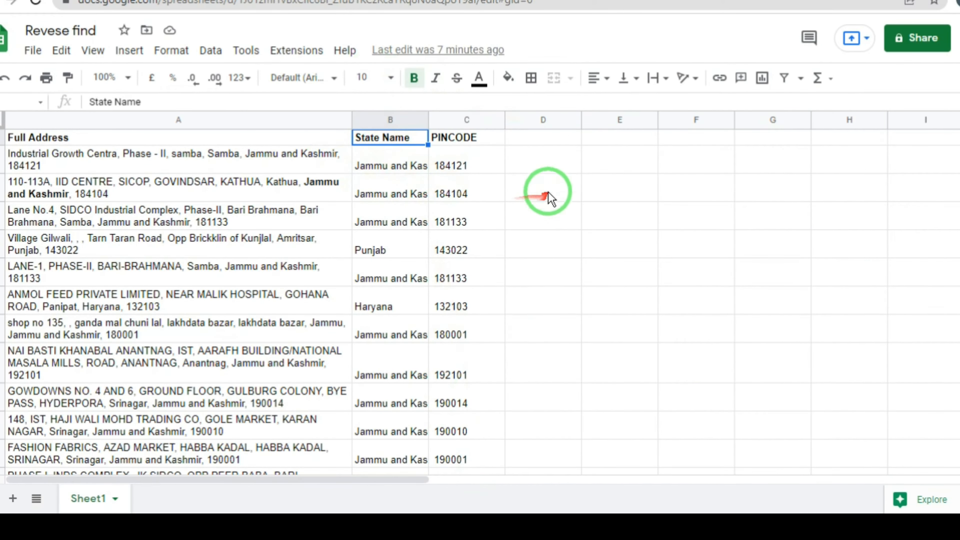
pyautogui.click(562, 143)
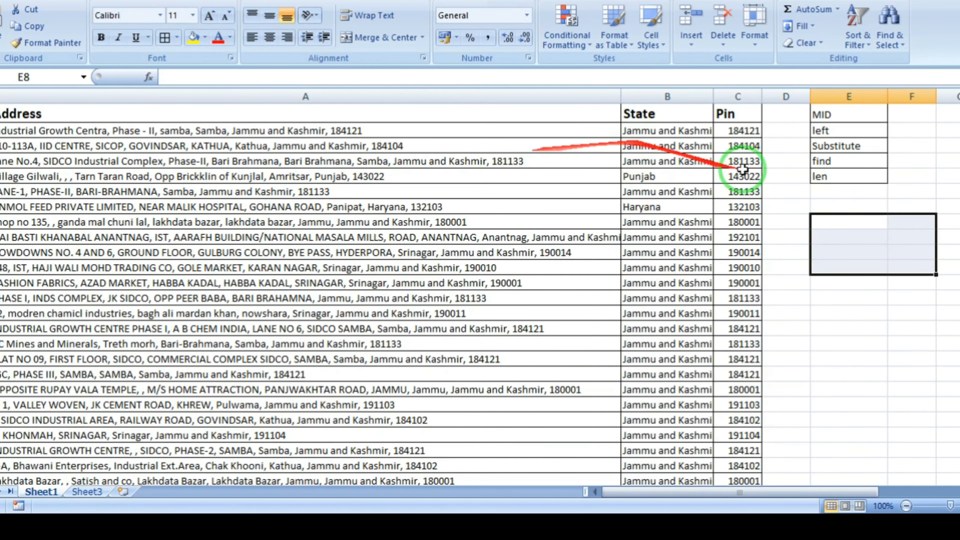
# In the Excel sheet, undo the clearing of E8:F11 and delete only the contents of F8 and E9:E11.
pyautogui.click(885, 190)
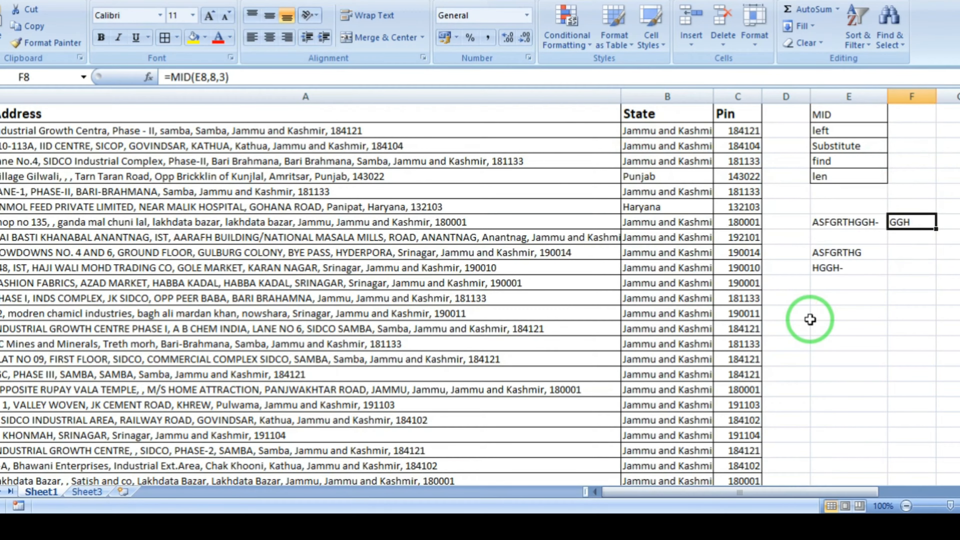
pyautogui.press('Escape')
pyautogui.press('Down')
pyautogui.press('Left')
pyautogui.hotkey('shift', 'Down')
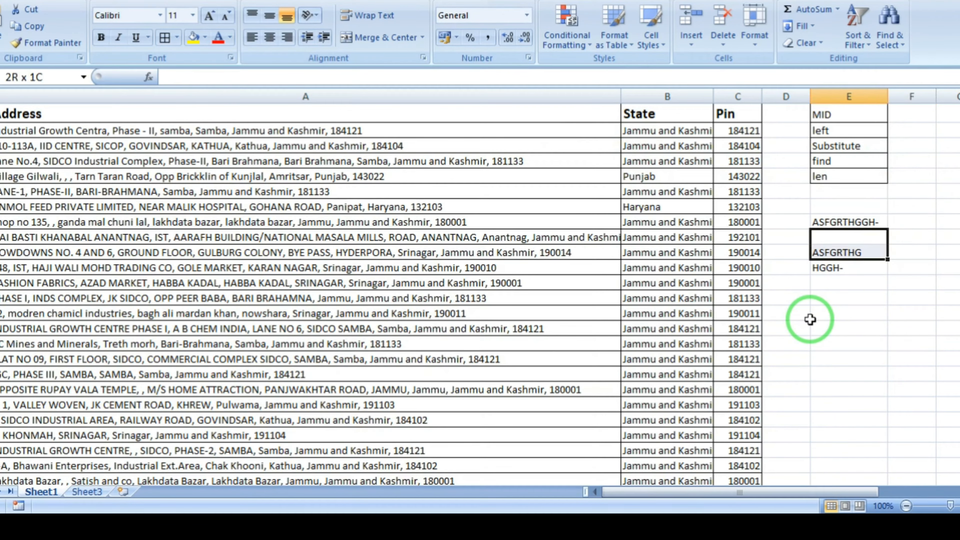
pyautogui.hotkey('shift', 'Down')
pyautogui.press('Escape')
pyautogui.press('Delete')
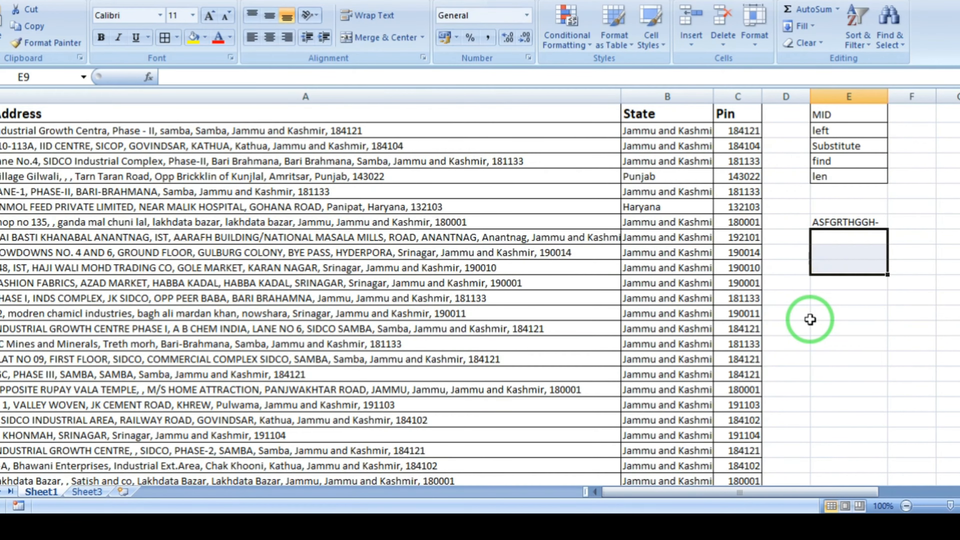
# Replace the sample text in E8 with a person's full name and widen column E to fit it.
pyautogui.press('Up')
pyautogui.press('Right')
pyautogui.press('Right')
pyautogui.press('Right')
pyautogui.press('Right')
pyautogui.press('Right')
pyautogui.press('Left')
pyautogui.press('Left')
pyautogui.press('Left')
pyautogui.press('Left')
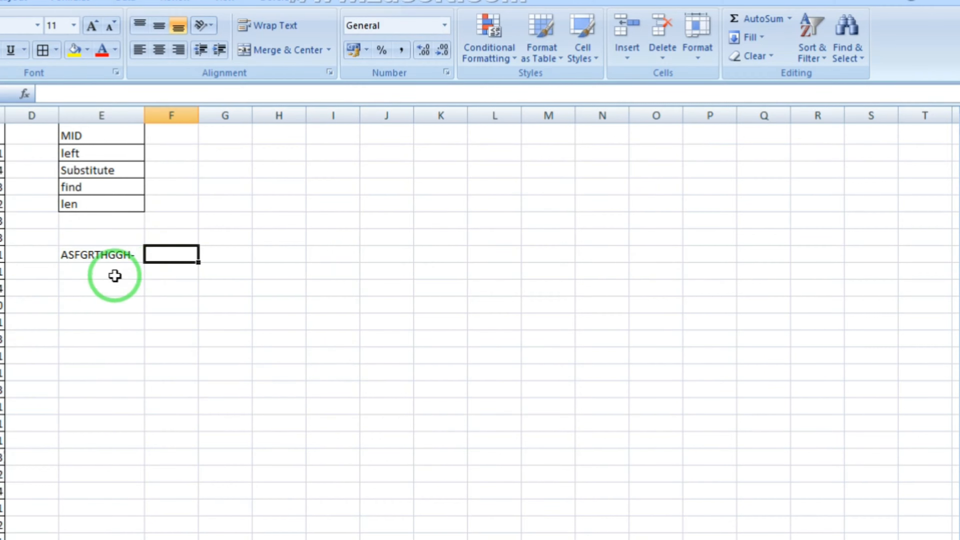
pyautogui.click(118, 260)
pyautogui.press('BackSpace')
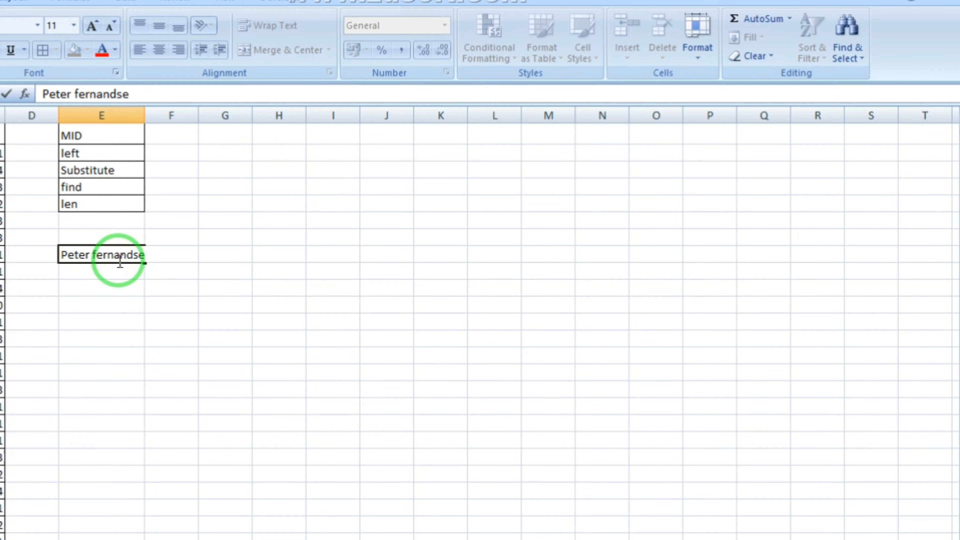
pyautogui.press('Return')
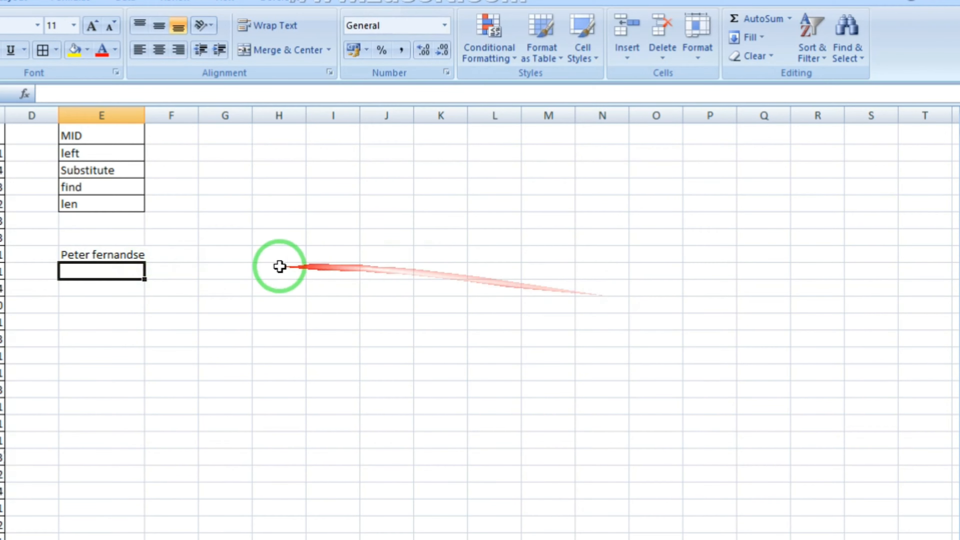
pyautogui.doubleClick(145, 115)
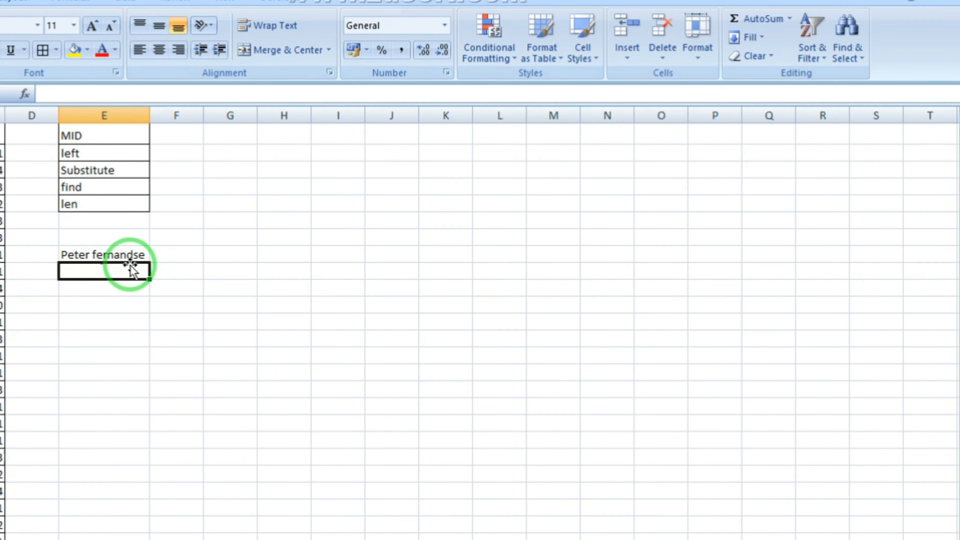
pyautogui.click(240, 256)
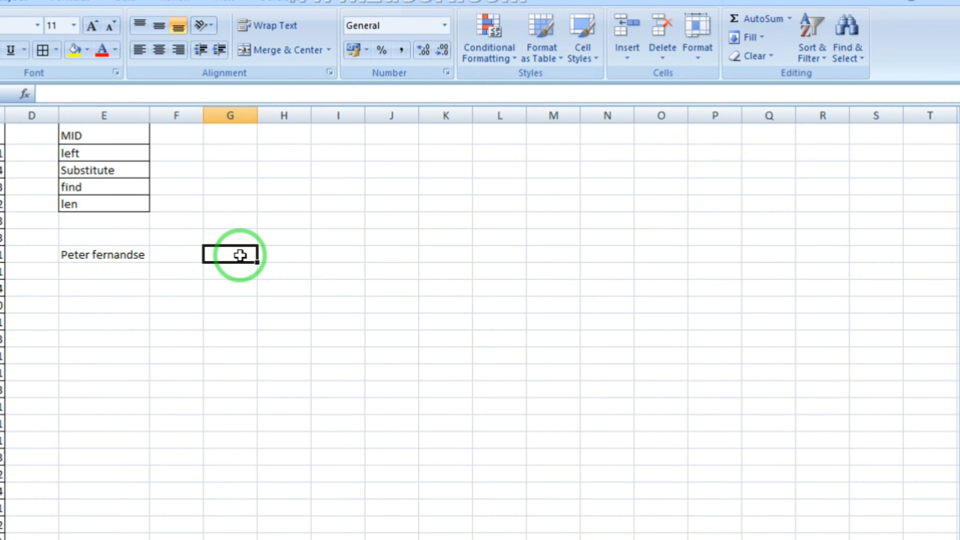
pyautogui.write('=subs')
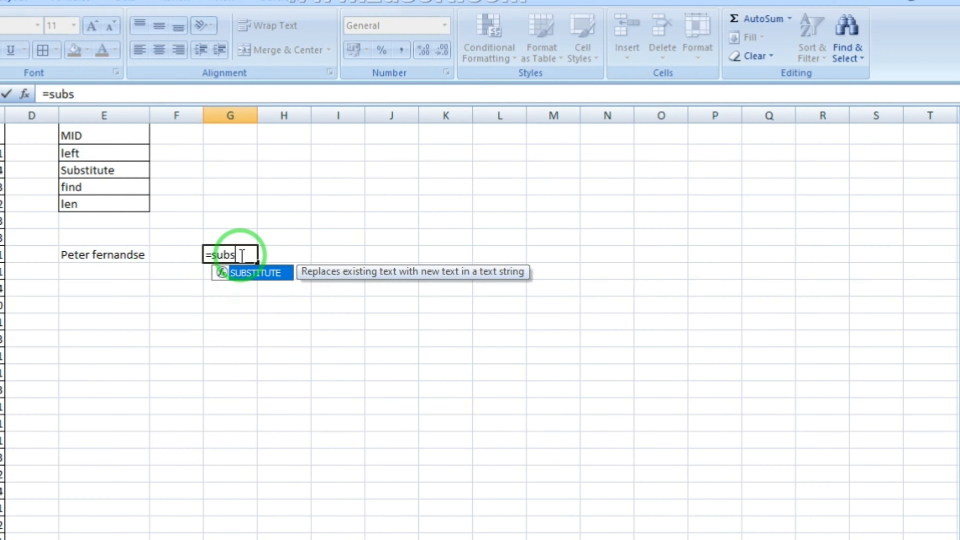
pyautogui.press('Return')
# Enter a SUBSTITUTE formula in G8 that replaces the surname in E8 with another short surname, and widen column G slightly.
pyautogui.click(240, 255)
pyautogui.write('=subs')
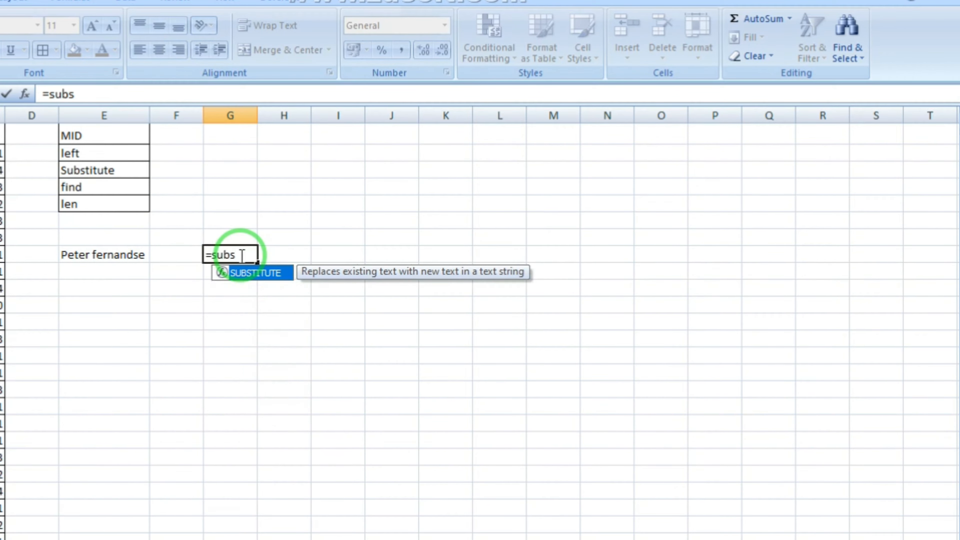
pyautogui.press('Tab')
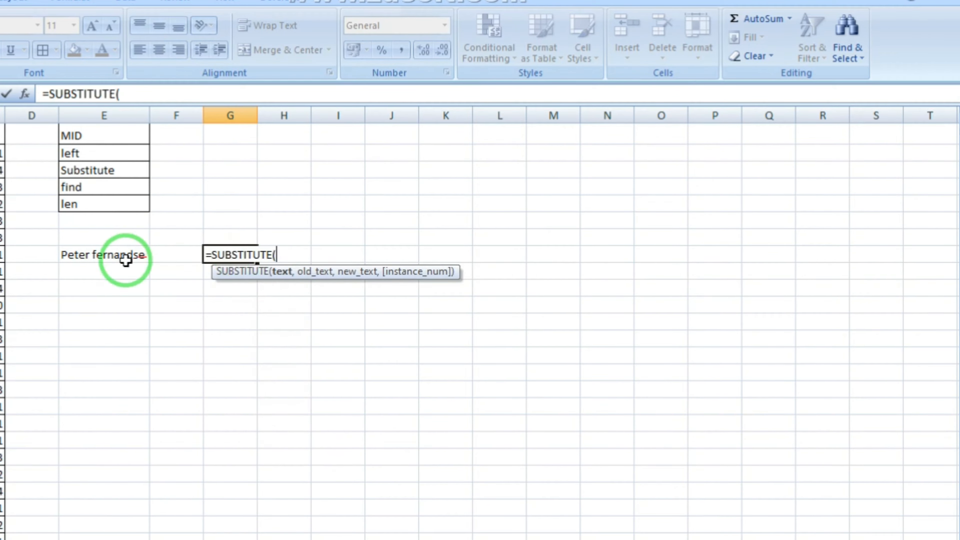
pyautogui.click(99, 252)
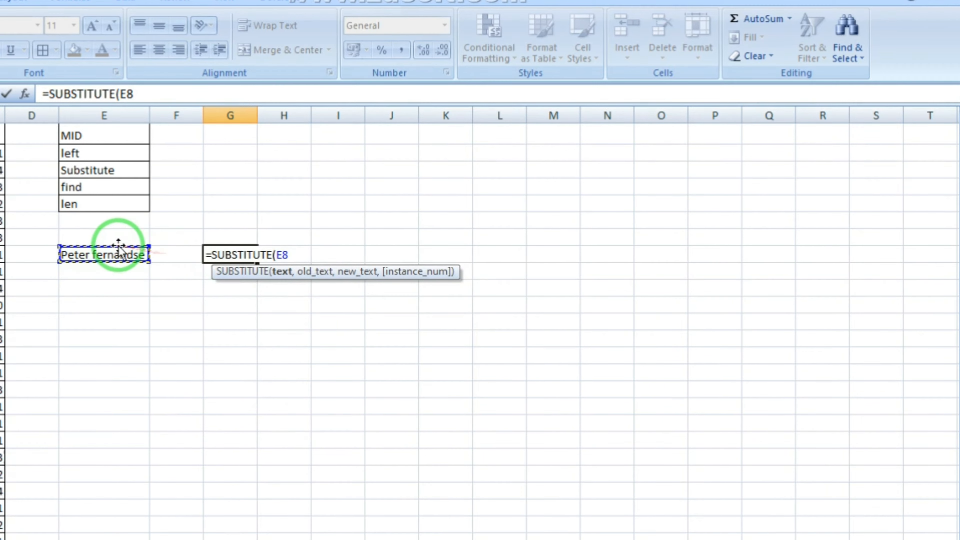
pyautogui.write(',')
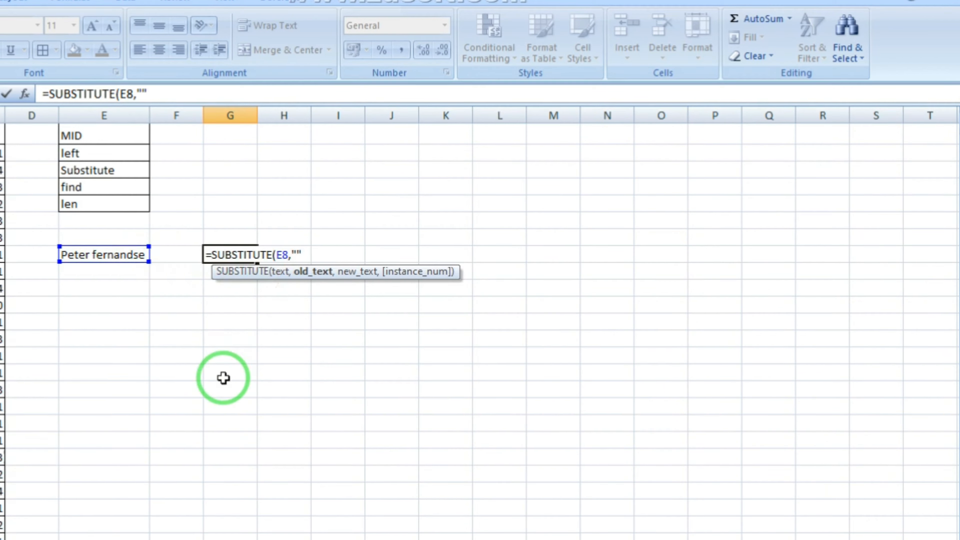
pyautogui.write('""')
pyautogui.press('Return')
pyautogui.press('Return')
pyautogui.write('fe')
pyautogui.write('rnandse"')
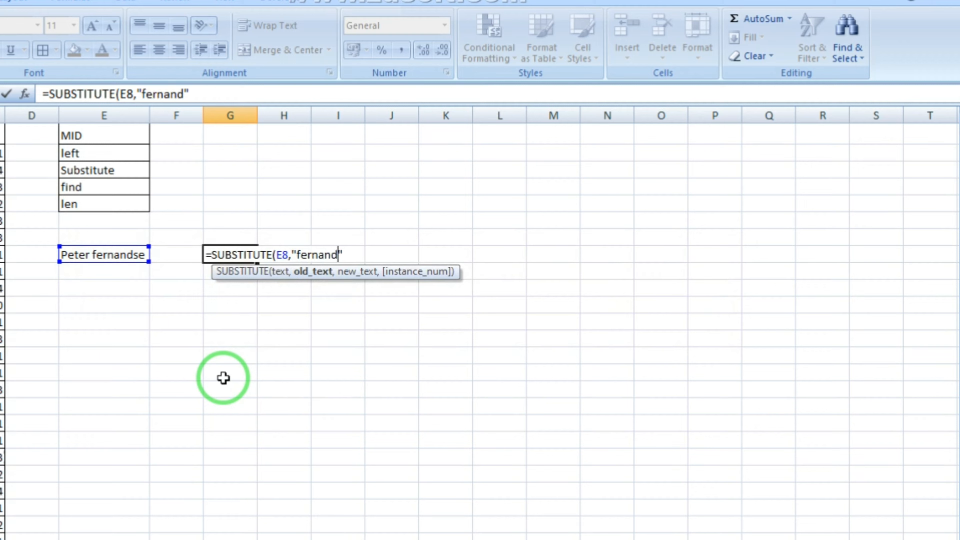
pyautogui.write(',')
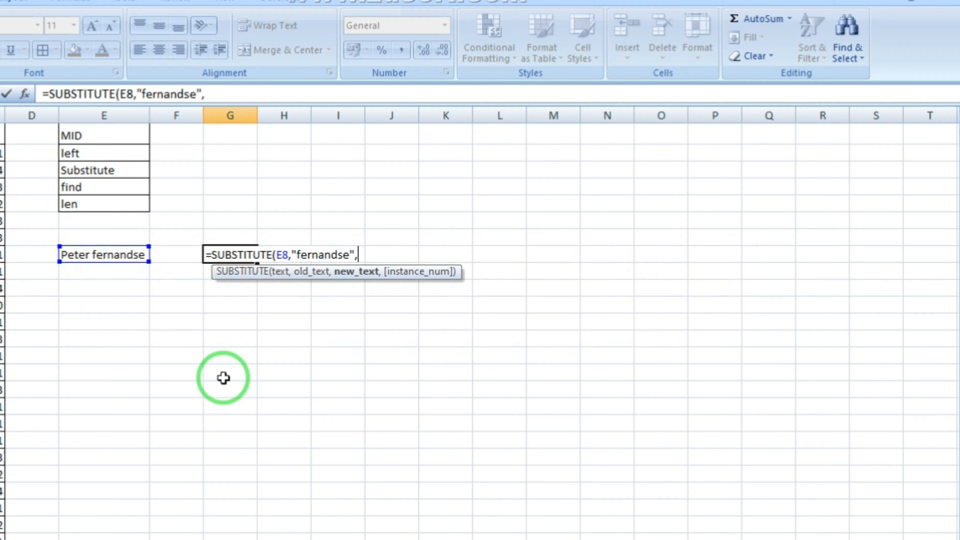
pyautogui.write('"mak"')
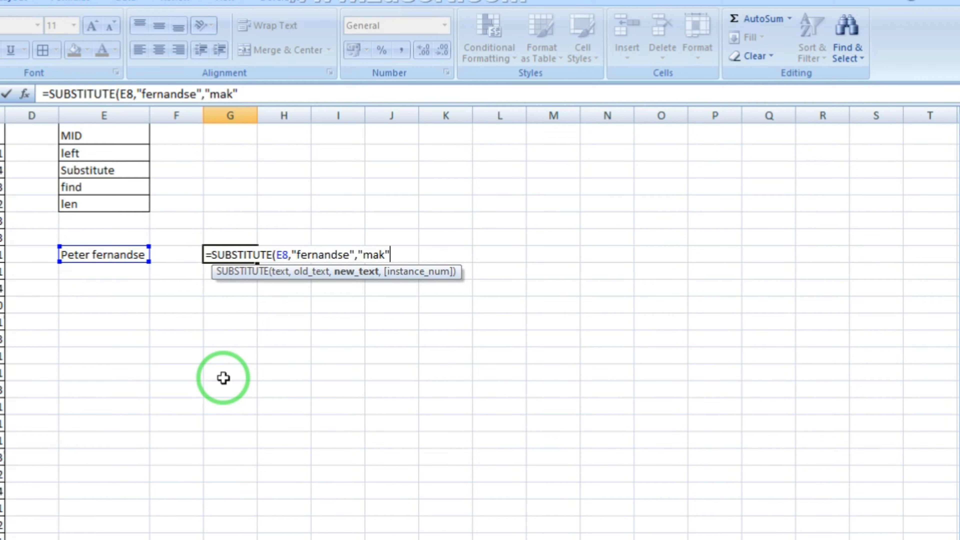
pyautogui.press('Return')
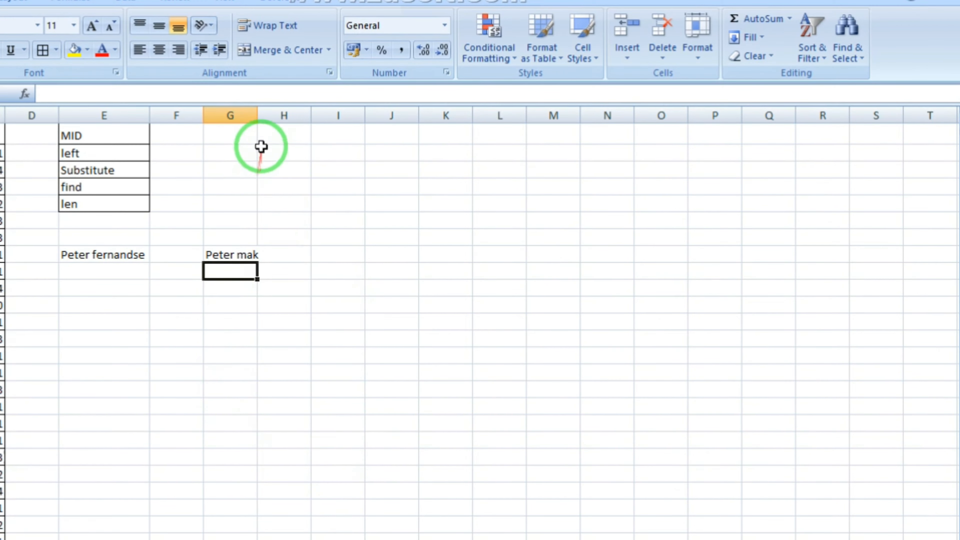
pyautogui.moveTo(260, 108); pyautogui.dragTo(263, 108)
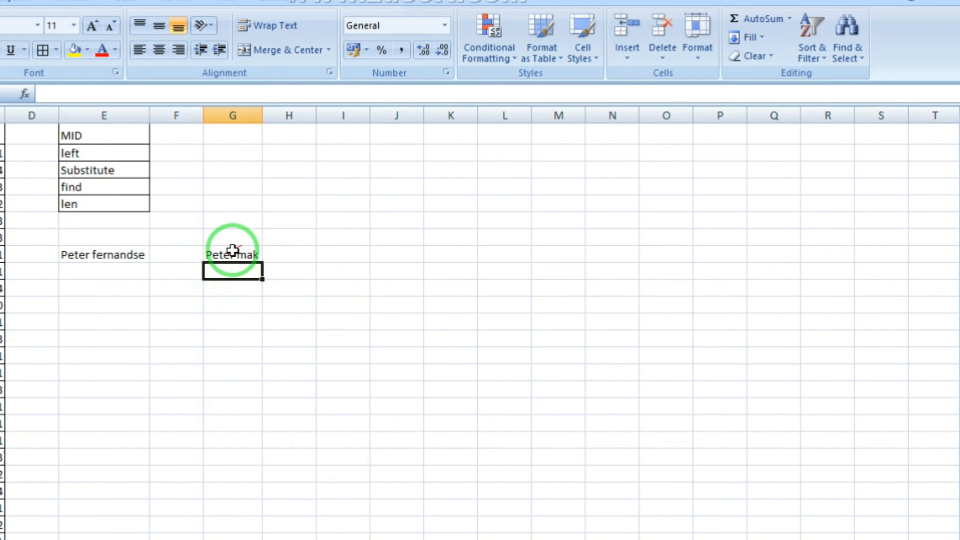
# Enter a SUBSTITUTE formula in E10 that replaces every "e" in E8 with "a".
pyautogui.click(96, 255)
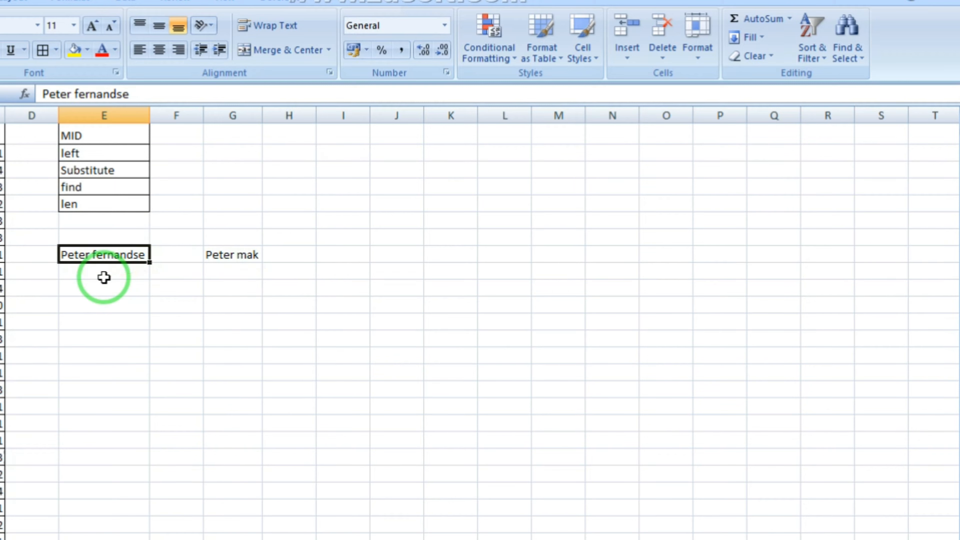
pyautogui.click(135, 288)
pyautogui.write('=')
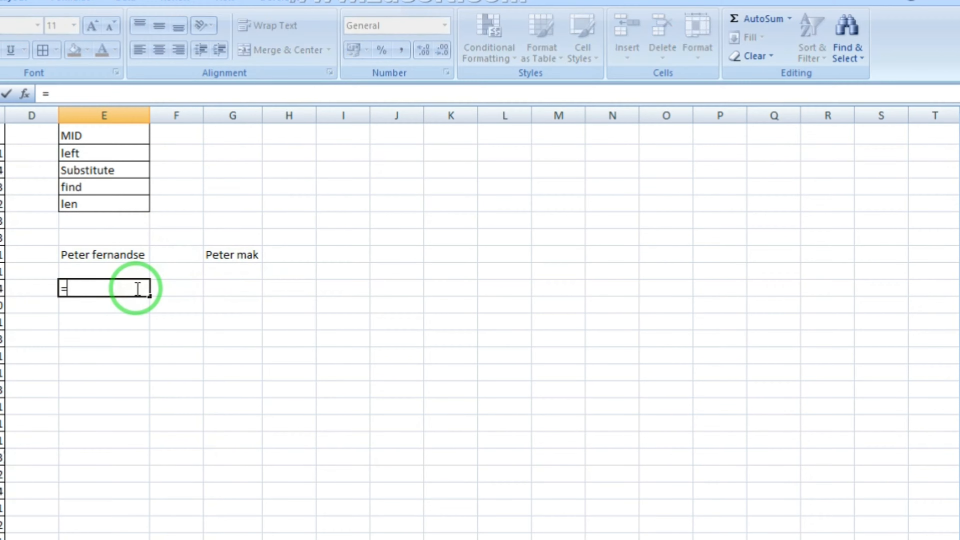
pyautogui.write('per')
pyautogui.press('BackSpace')
pyautogui.press('BackSpace')
pyautogui.press('BackSpace')
pyautogui.write('sub')
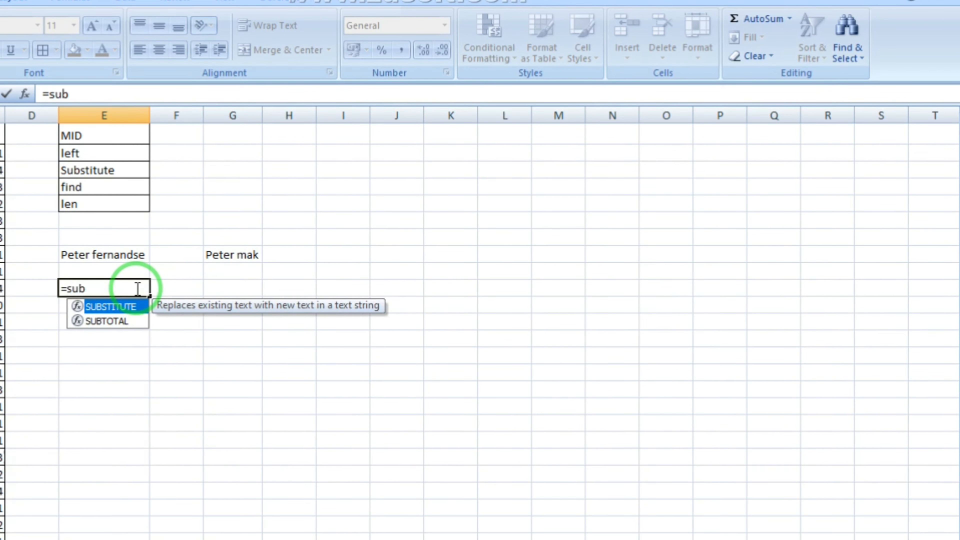
pyautogui.press('Tab')
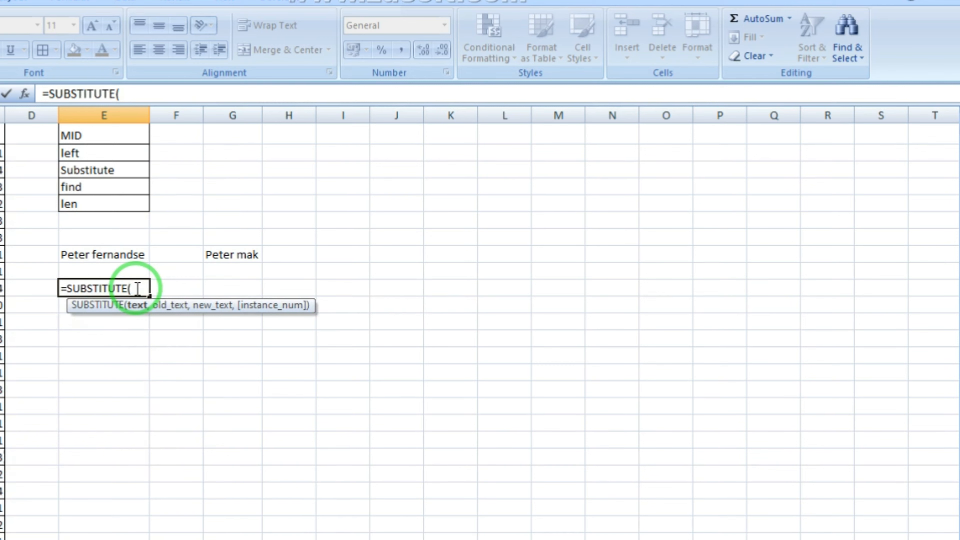
pyautogui.click(128, 255)
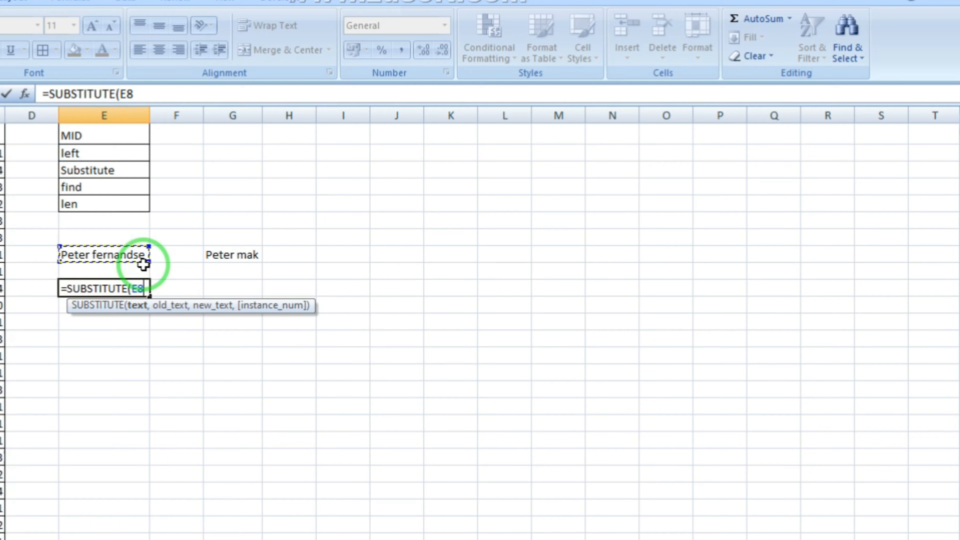
pyautogui.write(',"e""')
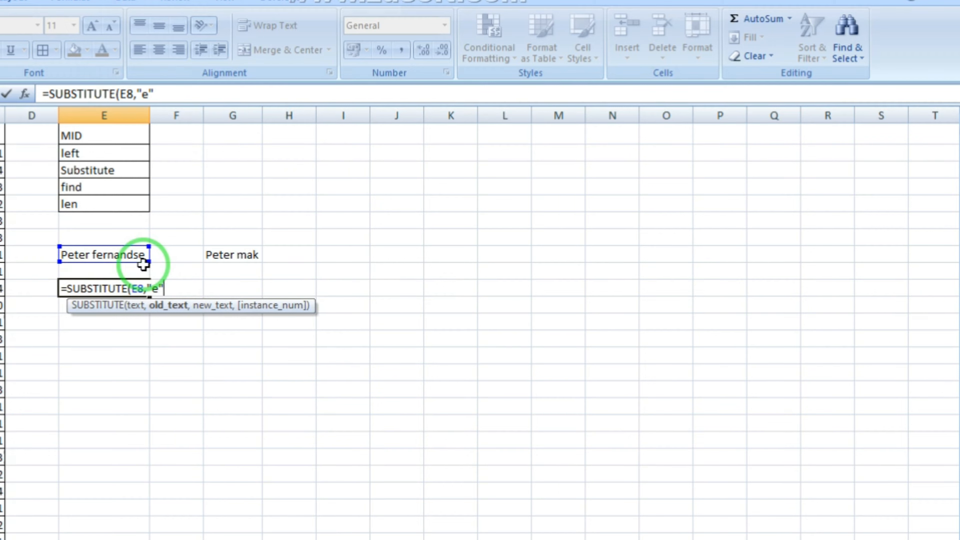
pyautogui.write(',"a')
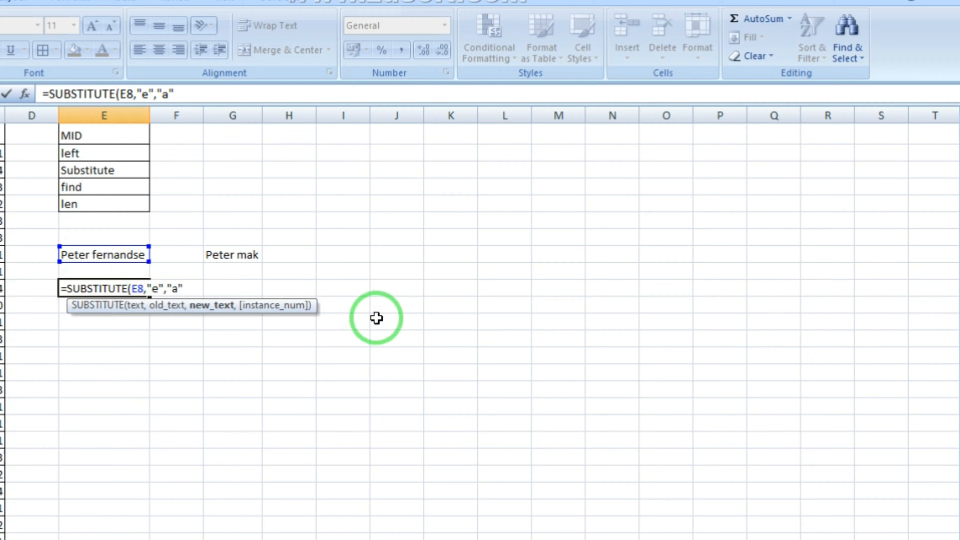
pyautogui.write('a')
pyautogui.press('Return')
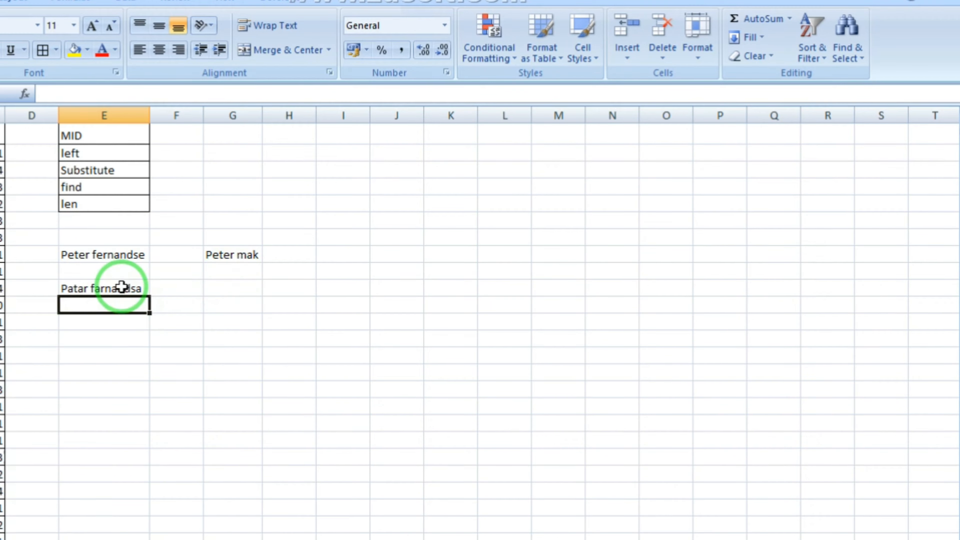
pyautogui.click(183, 289)
pyautogui.write('=')
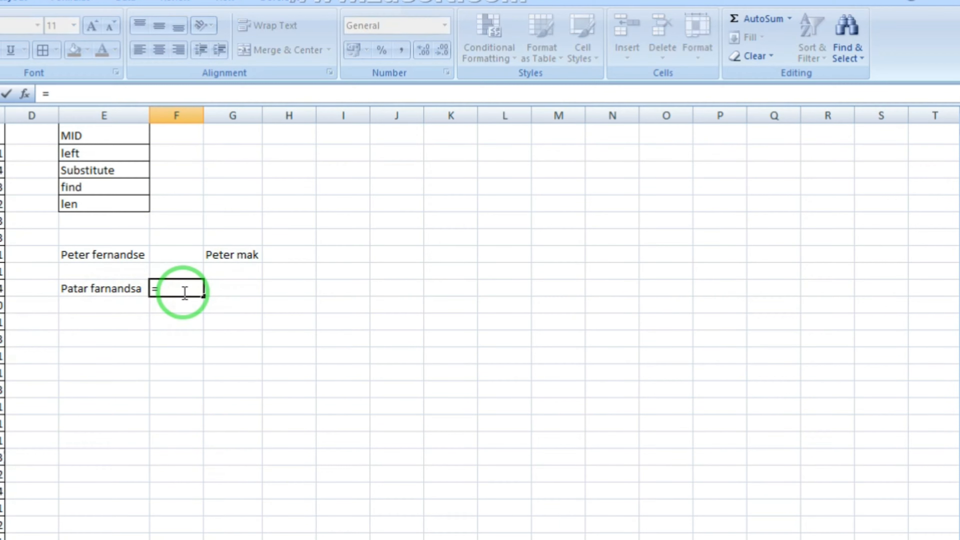
pyautogui.press('BackSpace')
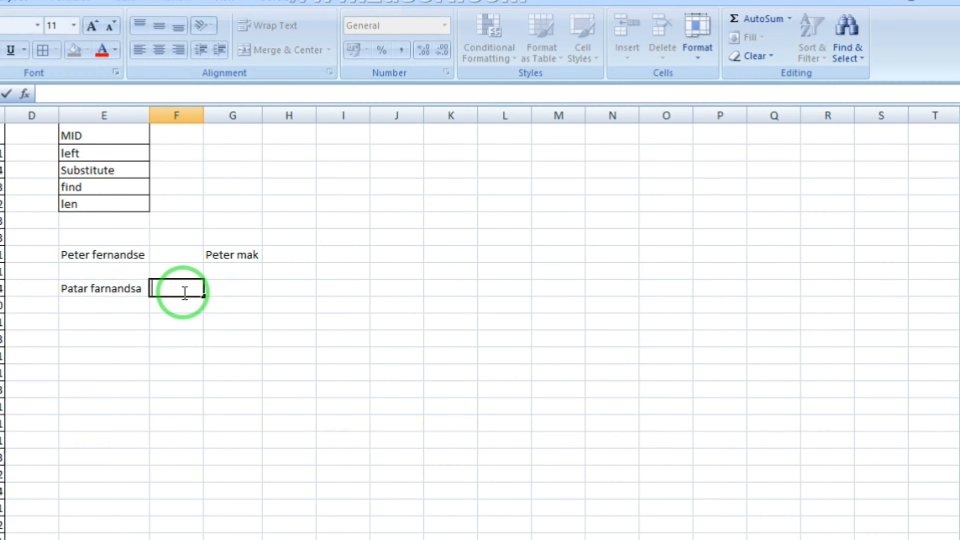
pyautogui.write('=su')
pyautogui.press('Return')
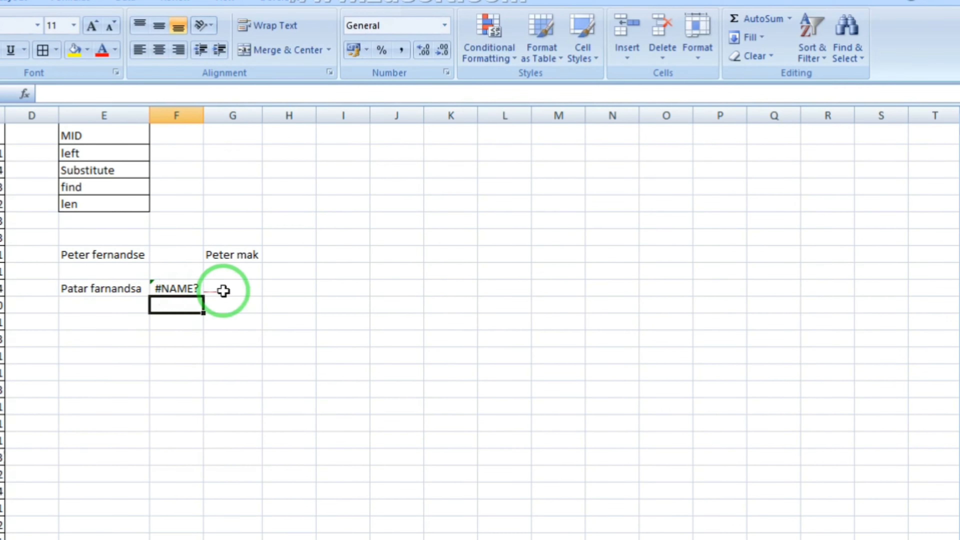
pyautogui.click(195, 287)
pyautogui.write('=sus')
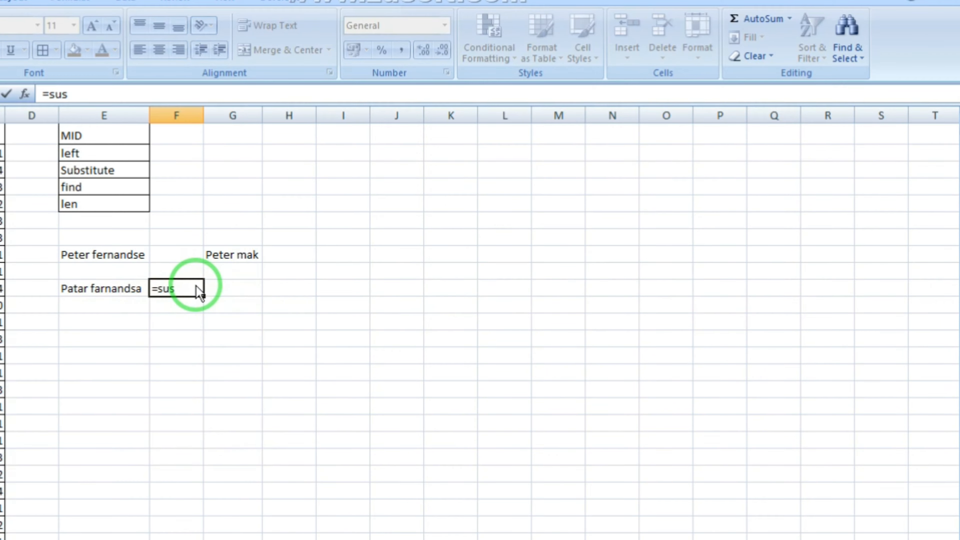
pyautogui.press('BackSpace')
pyautogui.write('b')
pyautogui.press('Tab')
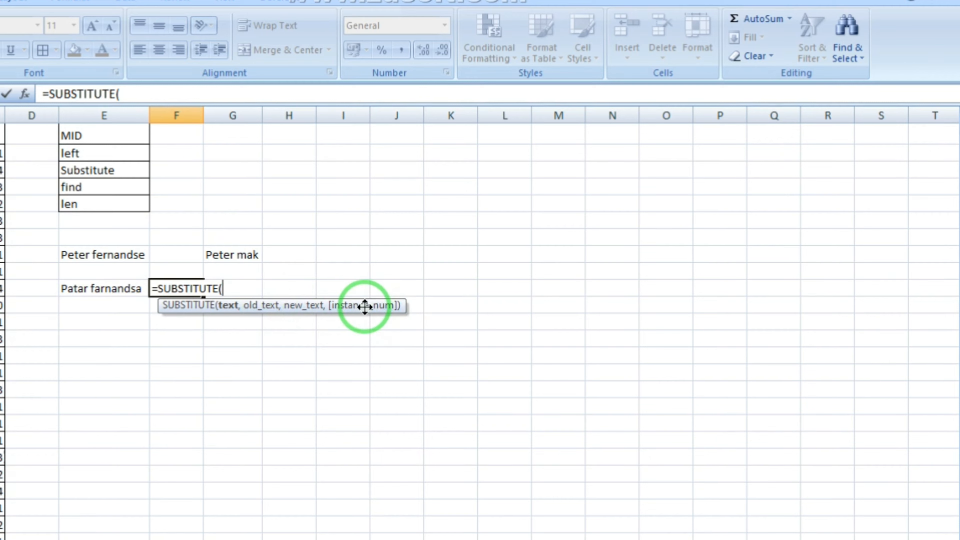
pyautogui.press('Escape')
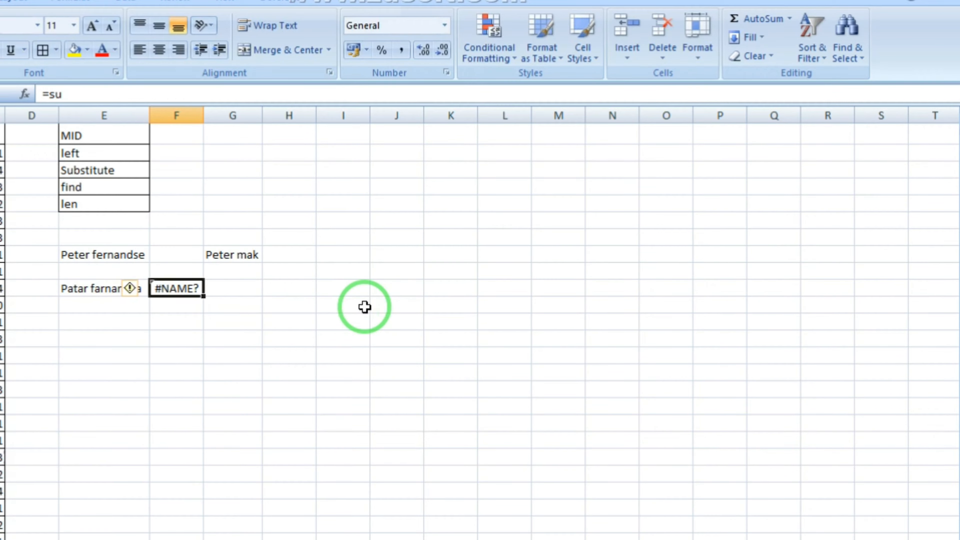
# Clear the contents of E10 and F10 and enter the hyphenated sample text "AA-BN-Hjsdhjh-sdh" in E10.
pyautogui.press('Left')
pyautogui.press('Left')
pyautogui.press('Right')
pyautogui.hotkey('shift', 'Right')
pyautogui.press('Delete')
pyautogui.hotkey('shift', 'Left')
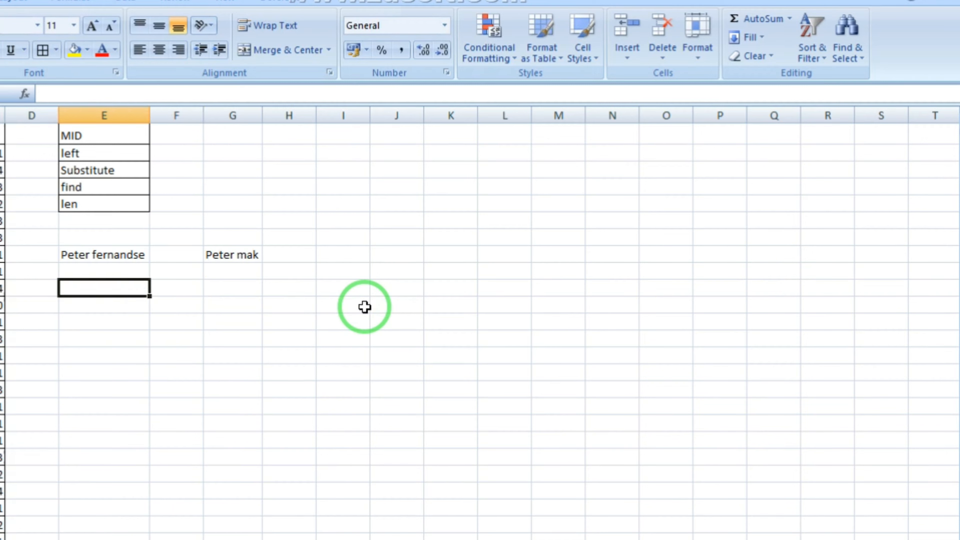
pyautogui.write('AA-BN')
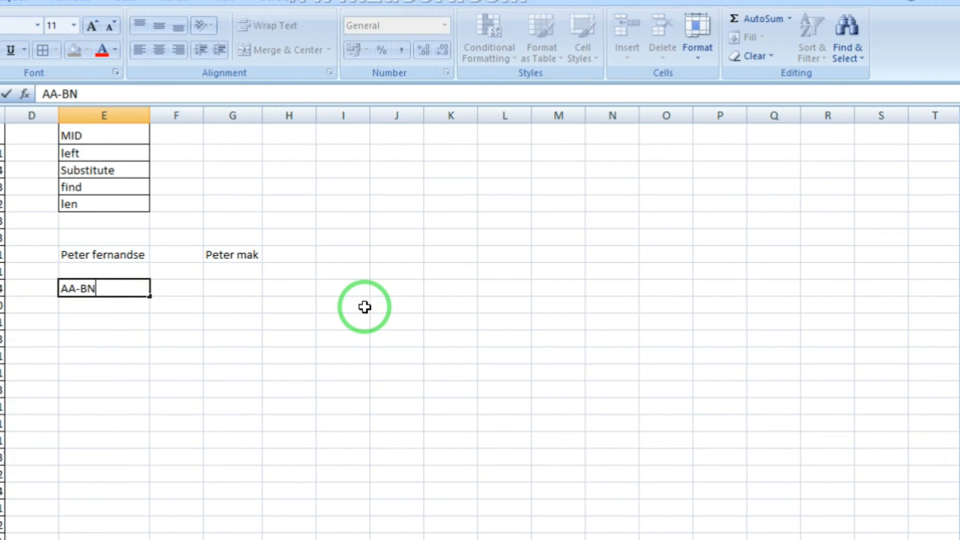
pyautogui.write('-Hjsdhjh-sdh')
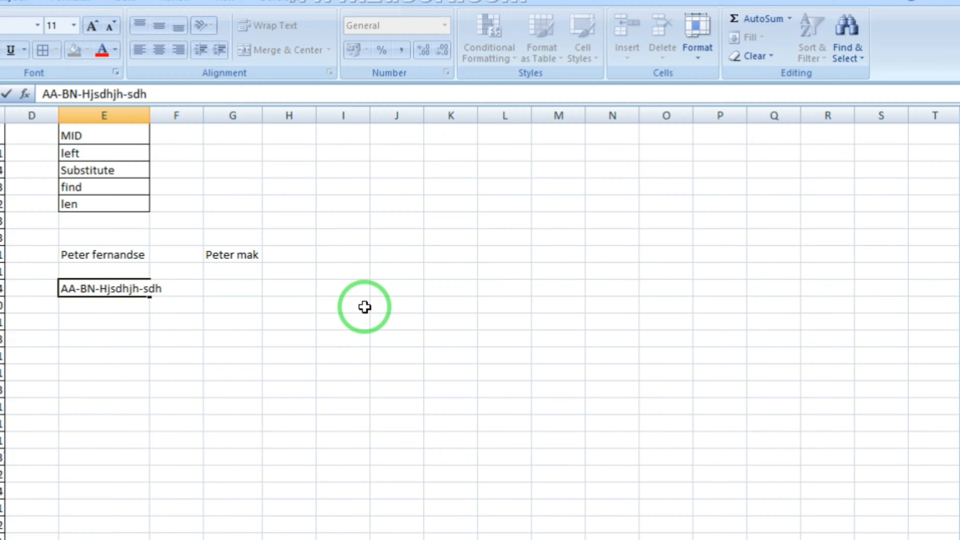
pyautogui.press('Return')
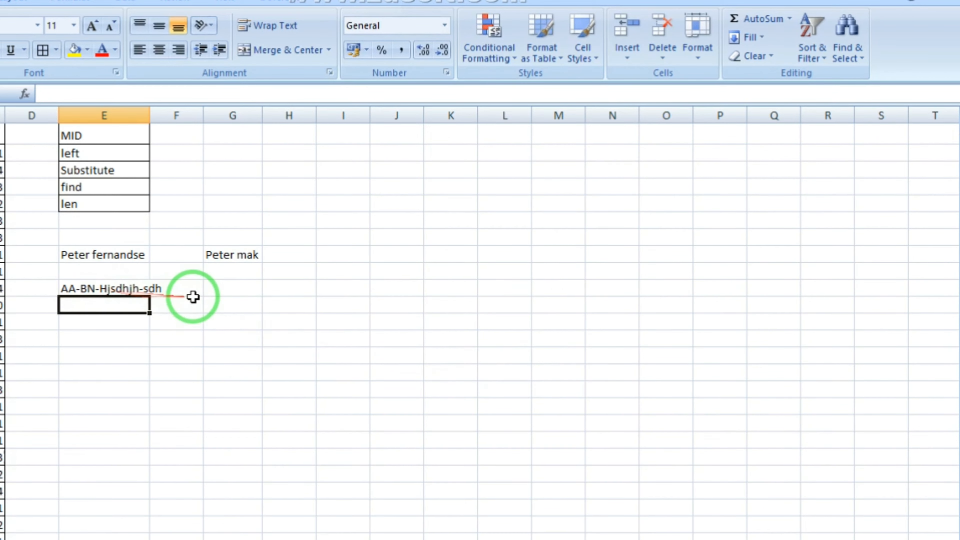
# Enter a SUBSTITUTE formula in G10 that replaces every "-" in E10 with ",".
pyautogui.click(227, 289)
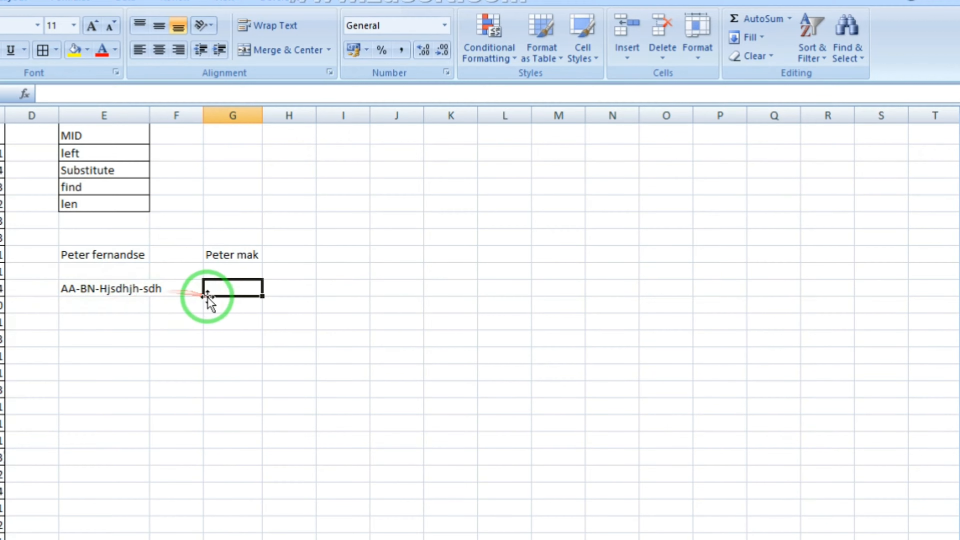
pyautogui.write('=su')
pyautogui.press('Tab')
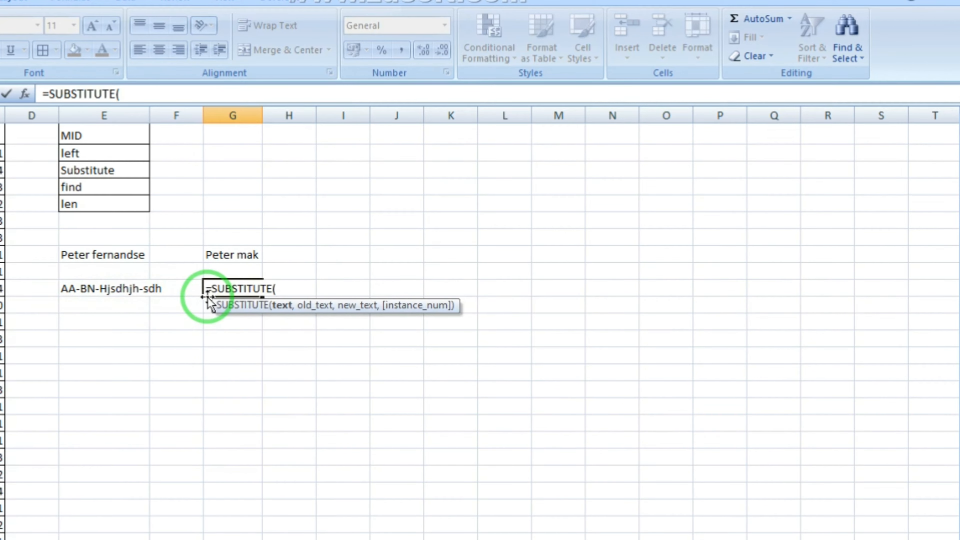
pyautogui.click(135, 288)
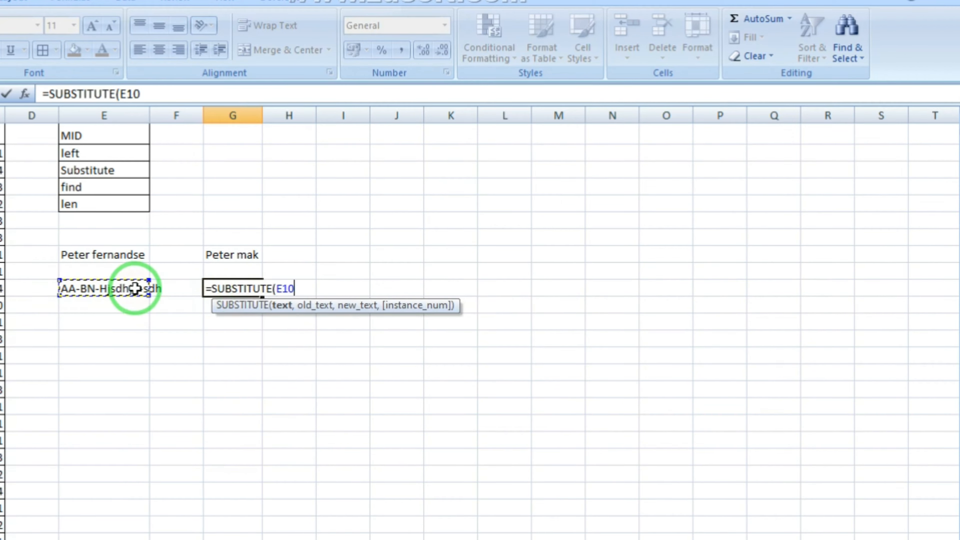
pyautogui.write(',"-",",')
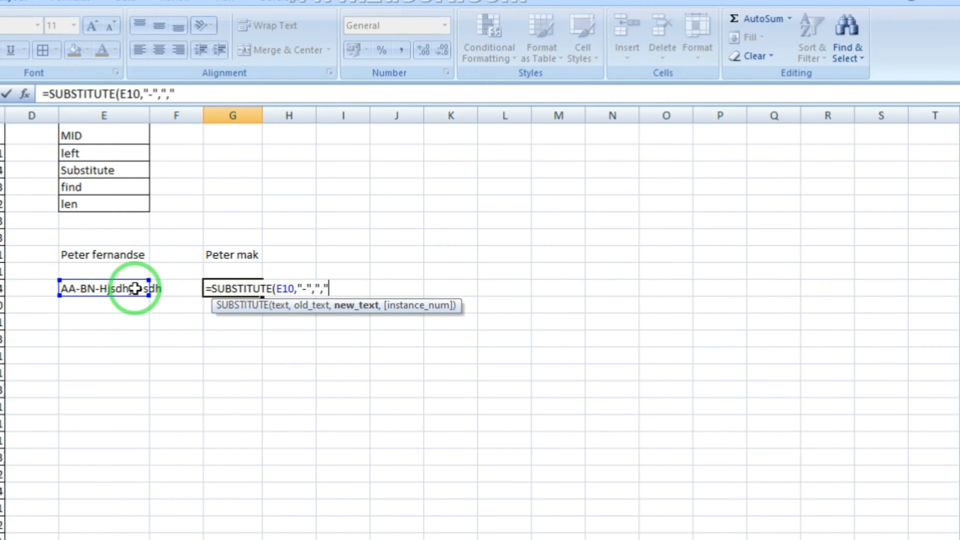
pyautogui.press('Return')
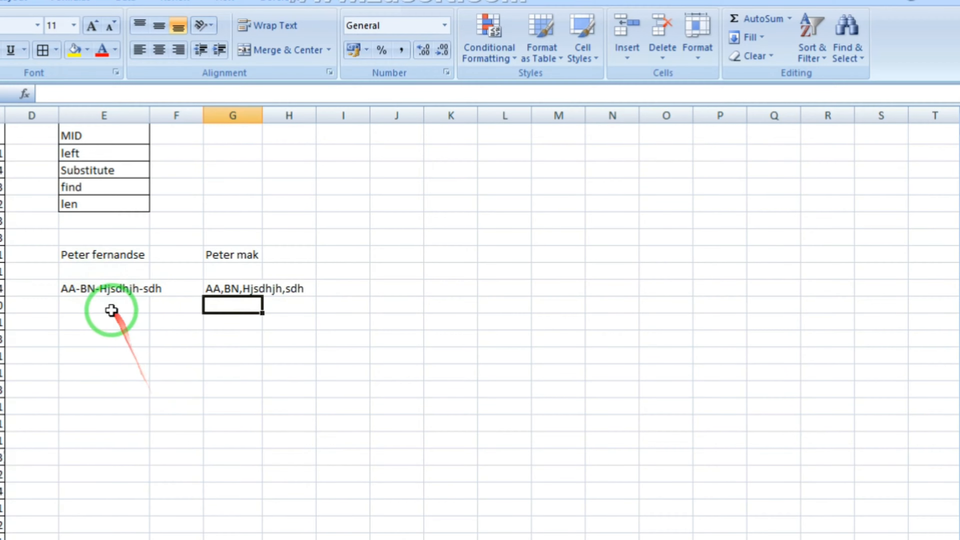
# Start a SUBSTITUTE formula in G11 with E10 as the text and "-" as the old text.
pyautogui.write('=sub')
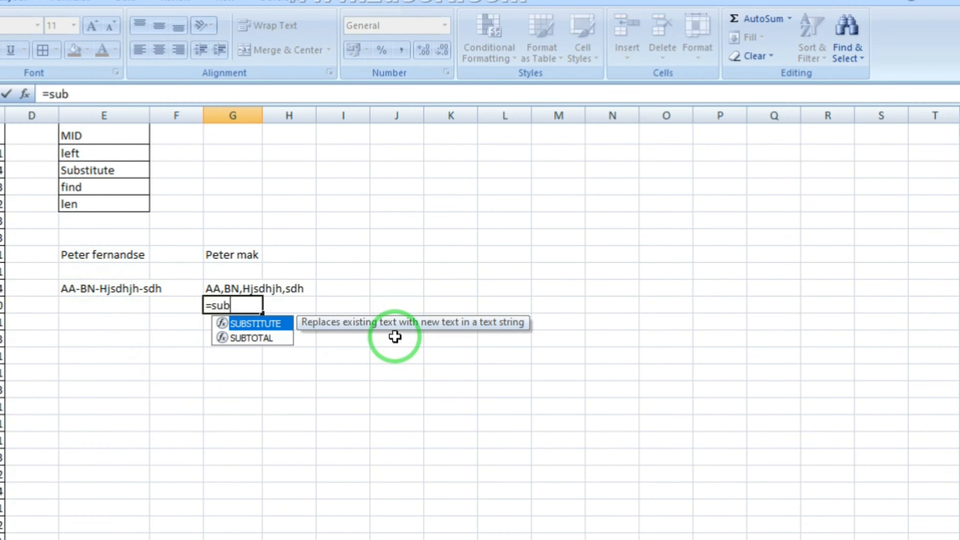
pyautogui.press('Tab')
pyautogui.click(93, 289)
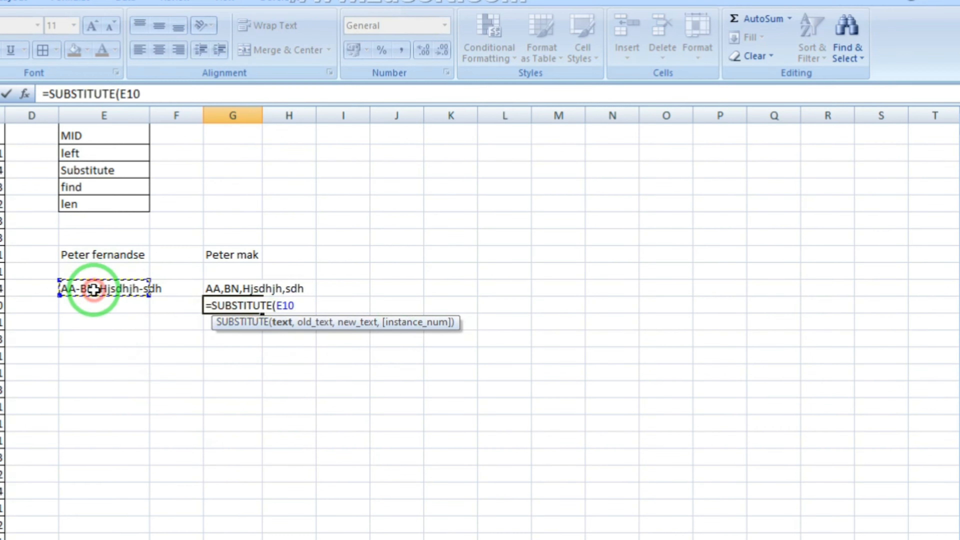
pyautogui.write(',')
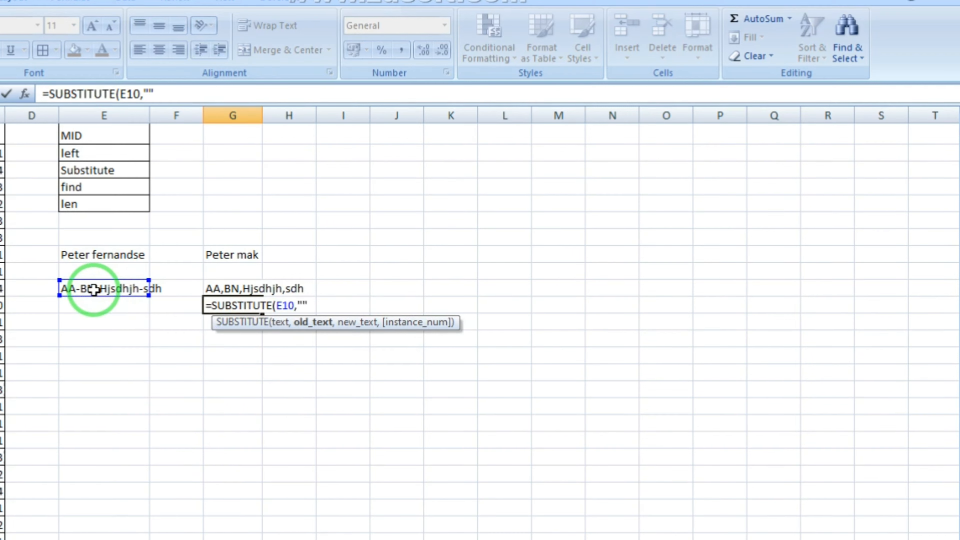
pyautogui.write('"-",')
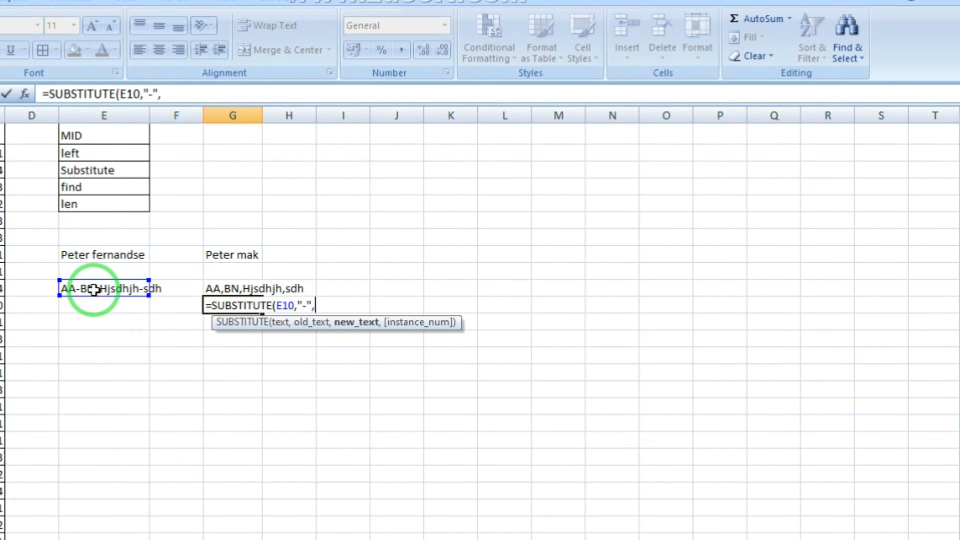
pyautogui.write('""')
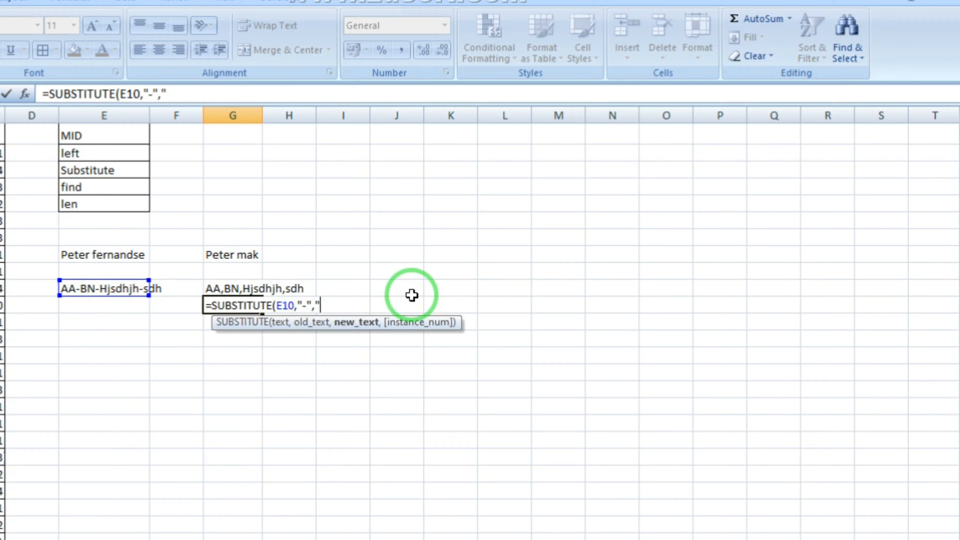
pyautogui.press('BackSpace')
pyautogui.press('BackSpace')
pyautogui.press('BackSpace')
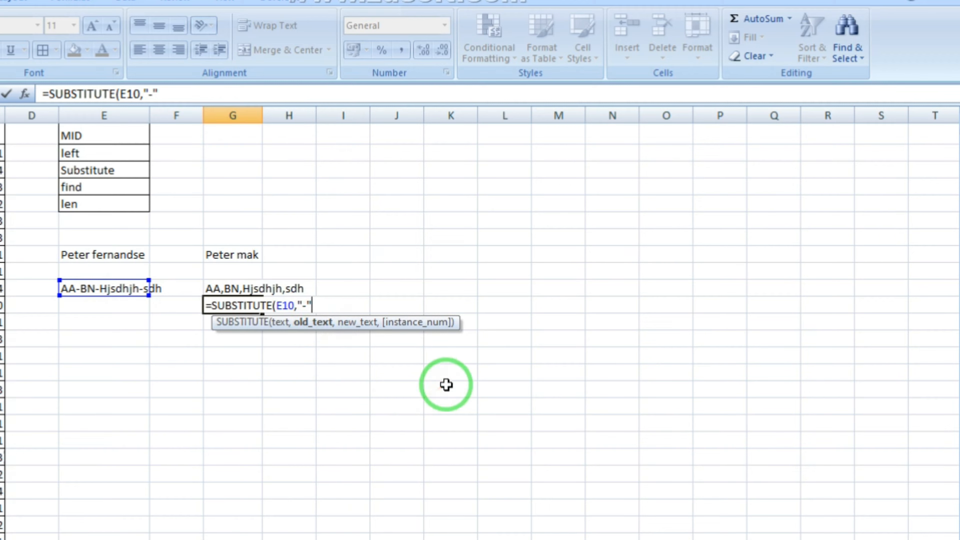
pyautogui.write('dfghjk')
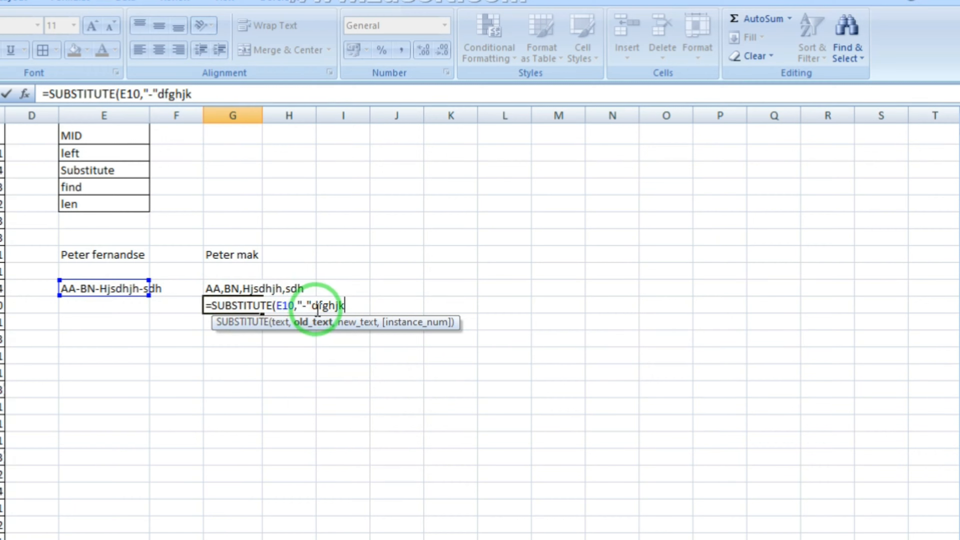
pyautogui.doubleClick(318, 306)
pyautogui.press('BackSpace')
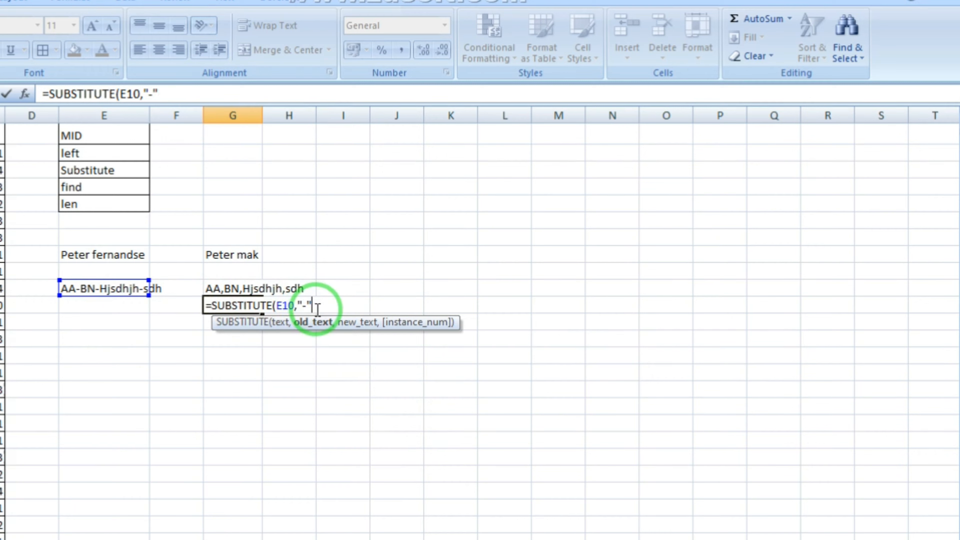
pyautogui.write(',')
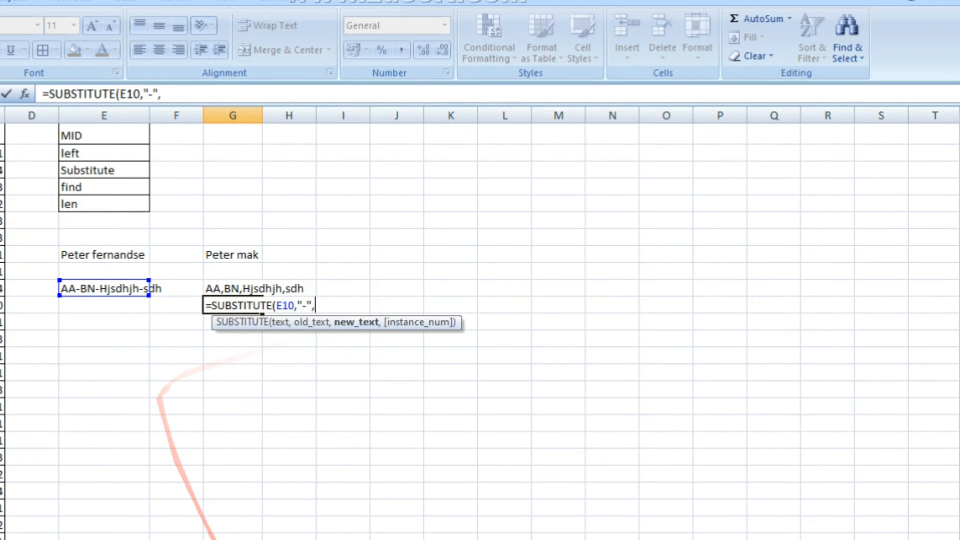
pyautogui.press('BackSpace')
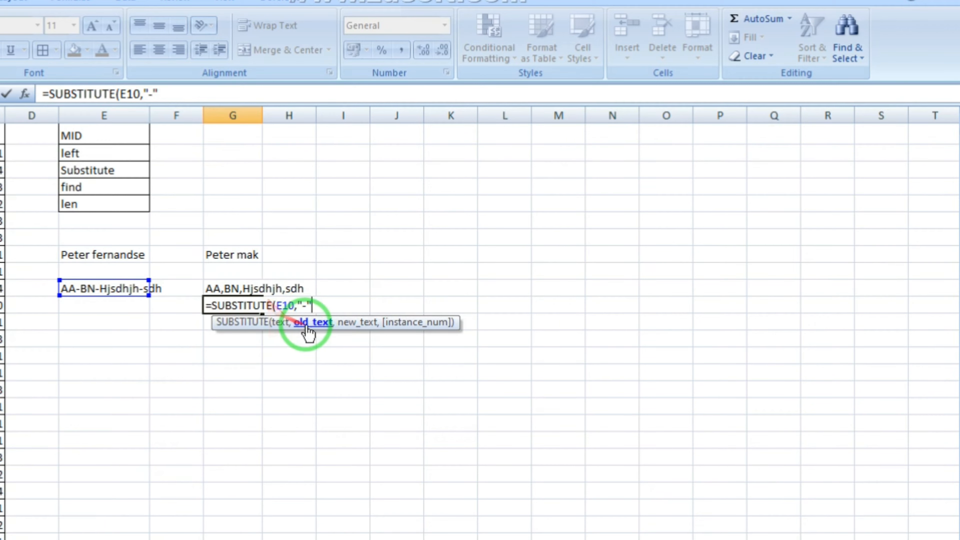
pyautogui.write(',')
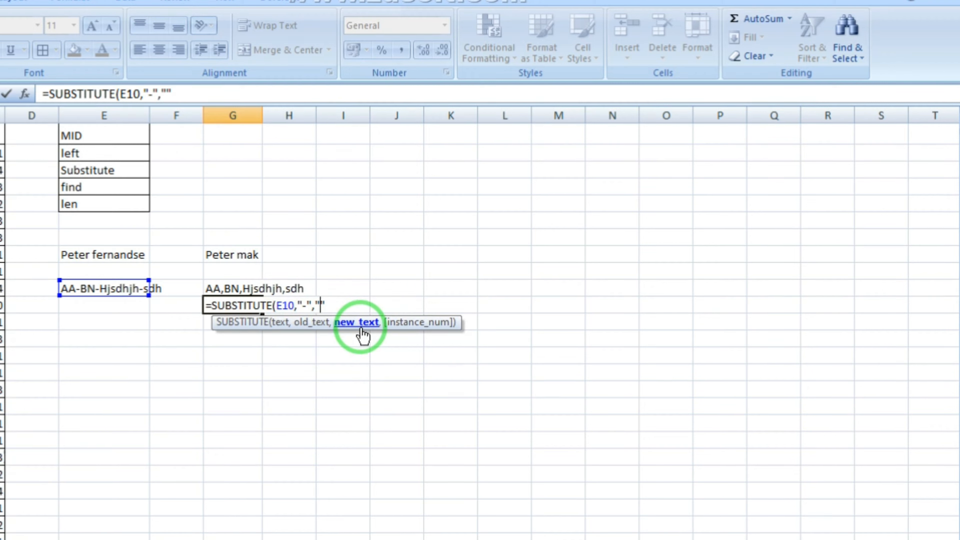
pyautogui.click(320, 306)
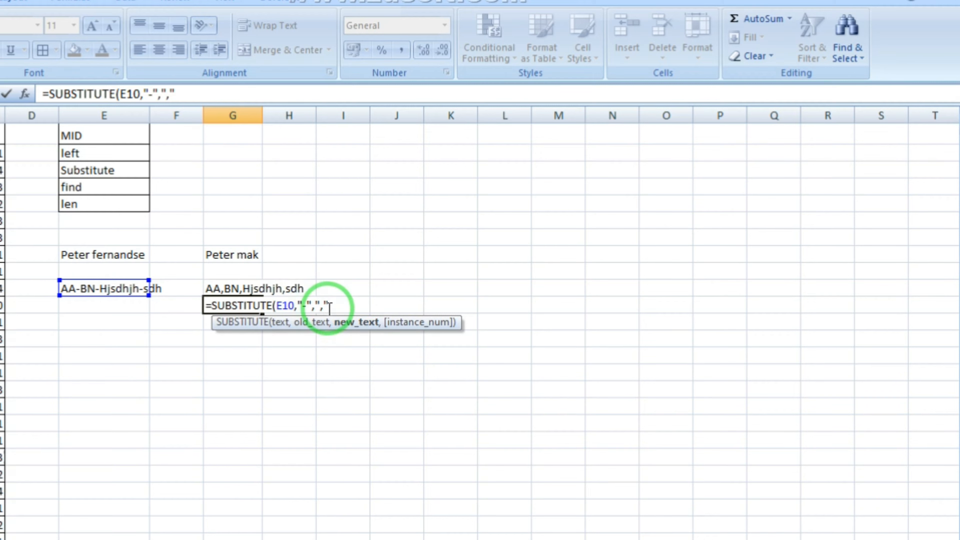
pyautogui.write(',')
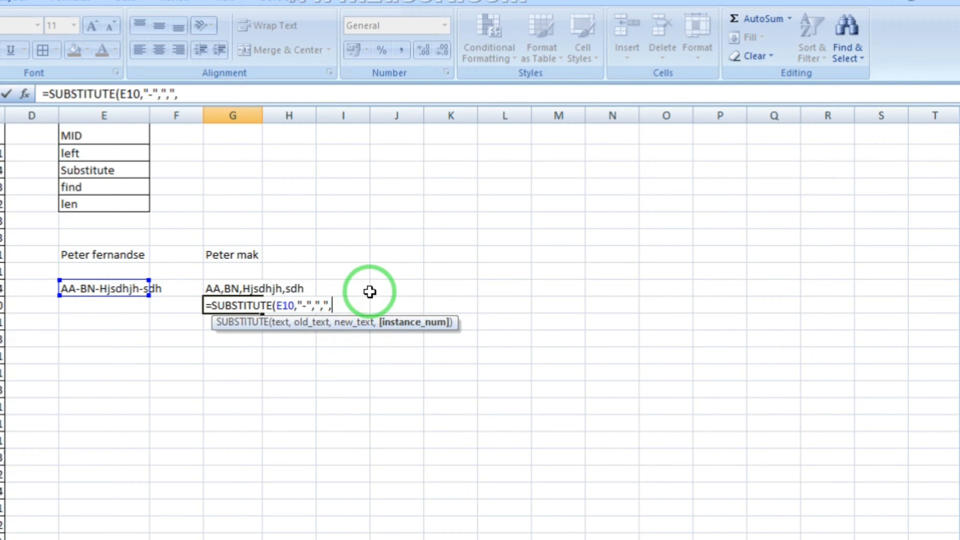
pyautogui.press('BackSpace')
pyautogui.press('BackSpace')
pyautogui.press('BackSpace')
pyautogui.press('BackSpace')
pyautogui.press('BackSpace')
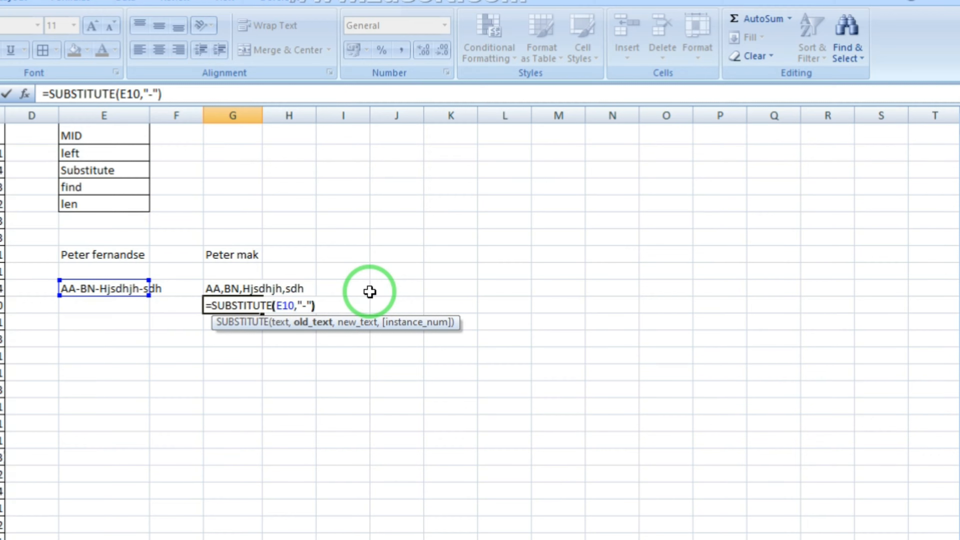
pyautogui.click(370, 291)
pyautogui.press('Return')
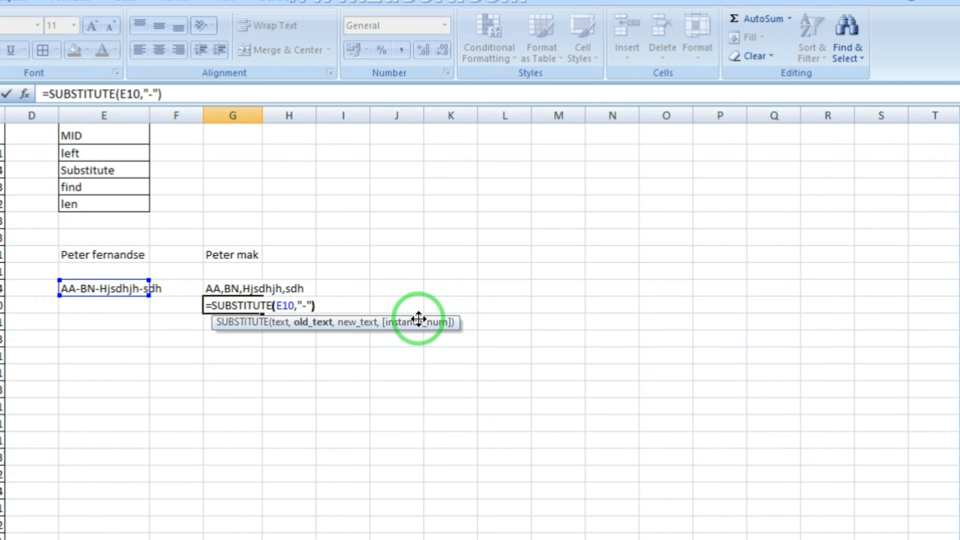
# Complete the SUBSTITUTE formula in G11 with "," as the new text, replacing only the second hyphen.
pyautogui.write(',')
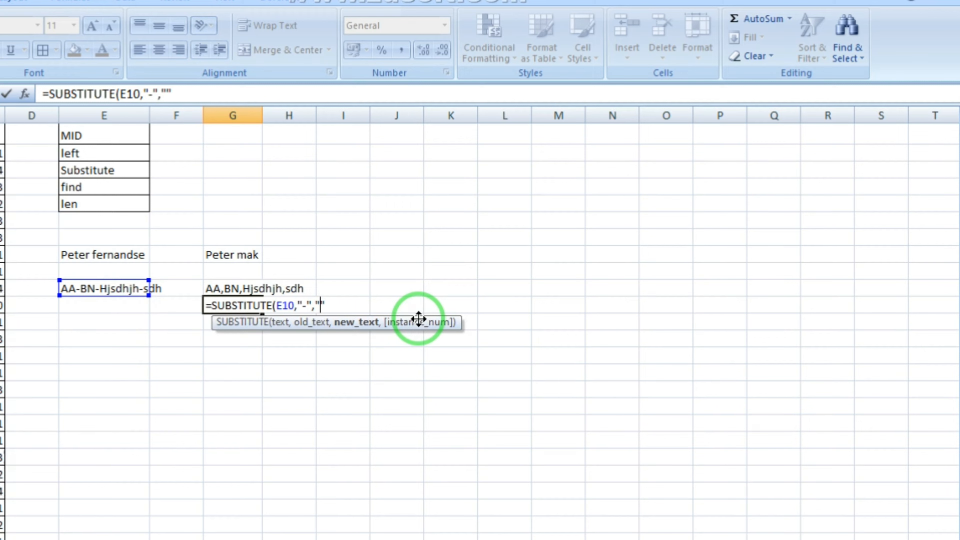
pyautogui.write('",",')
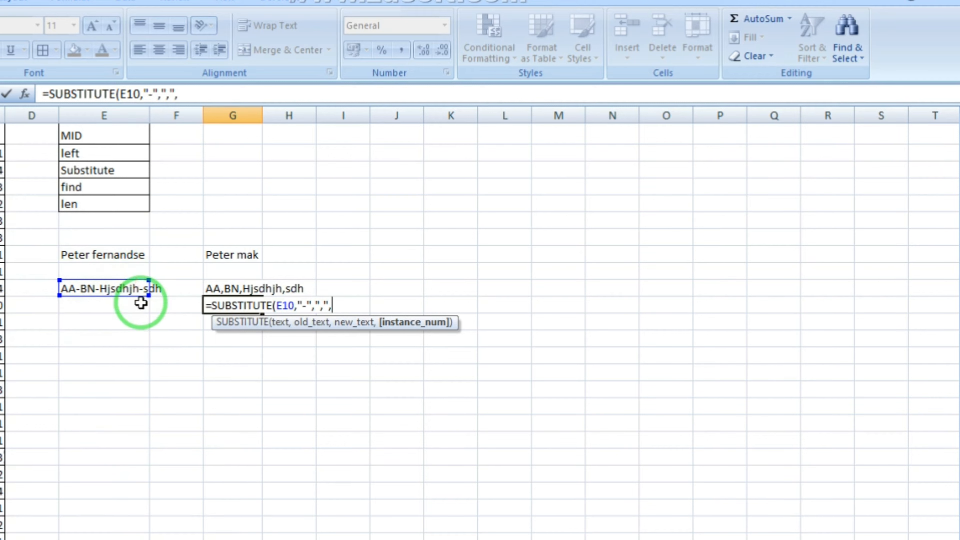
pyautogui.press('Return')
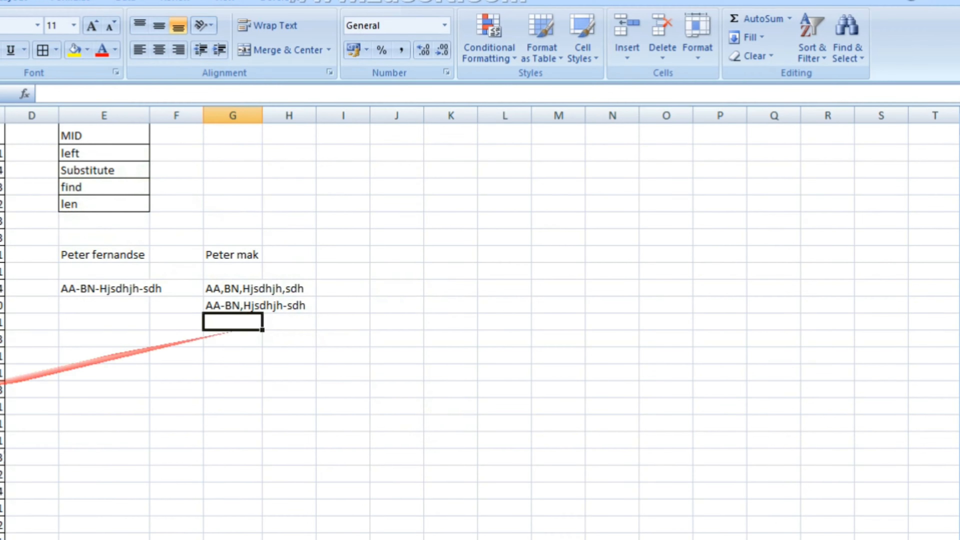
# Enter a FIND formula in E13 that locates the first "-" in E10.
pyautogui.click(112, 307)
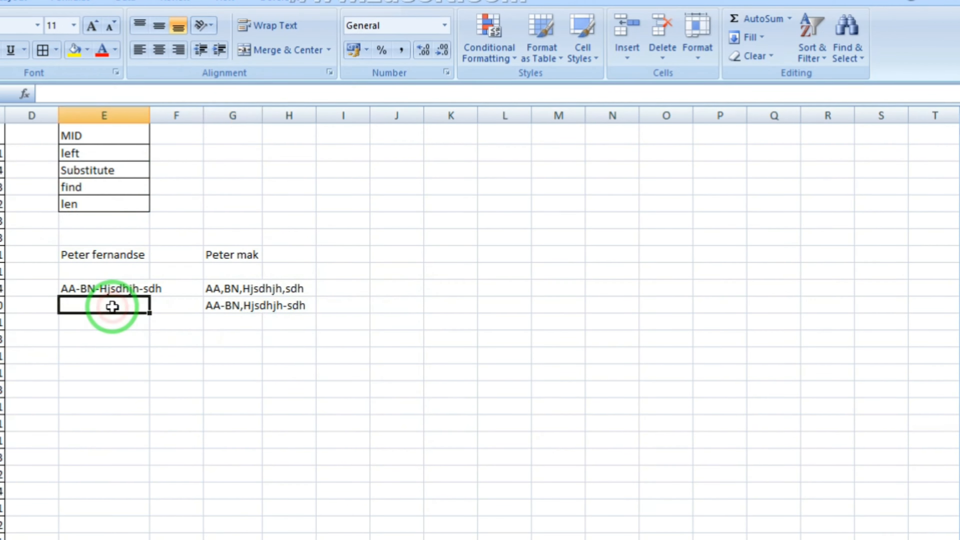
pyautogui.click(103, 339)
pyautogui.write('=')
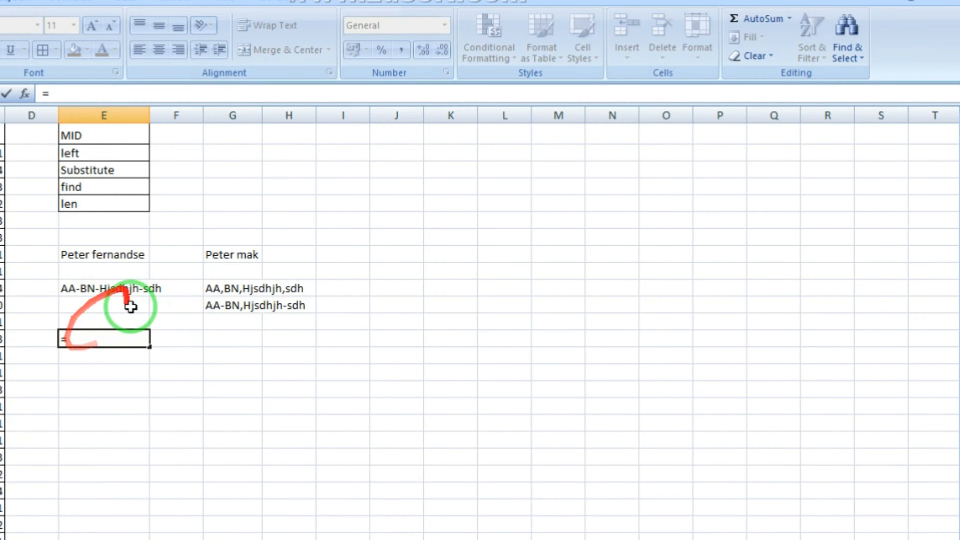
pyautogui.write('fin')
pyautogui.press('Tab')
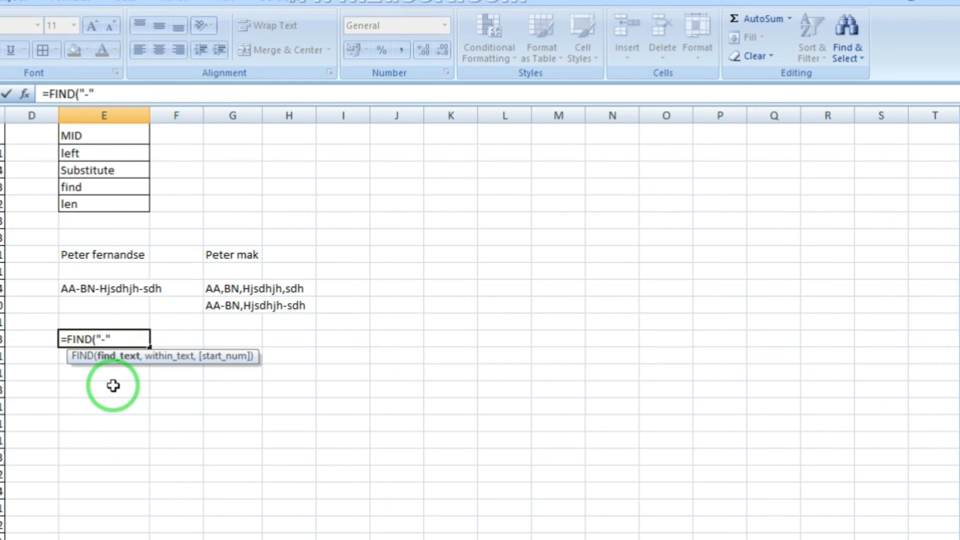
pyautogui.write(',')
pyautogui.click(102, 290)
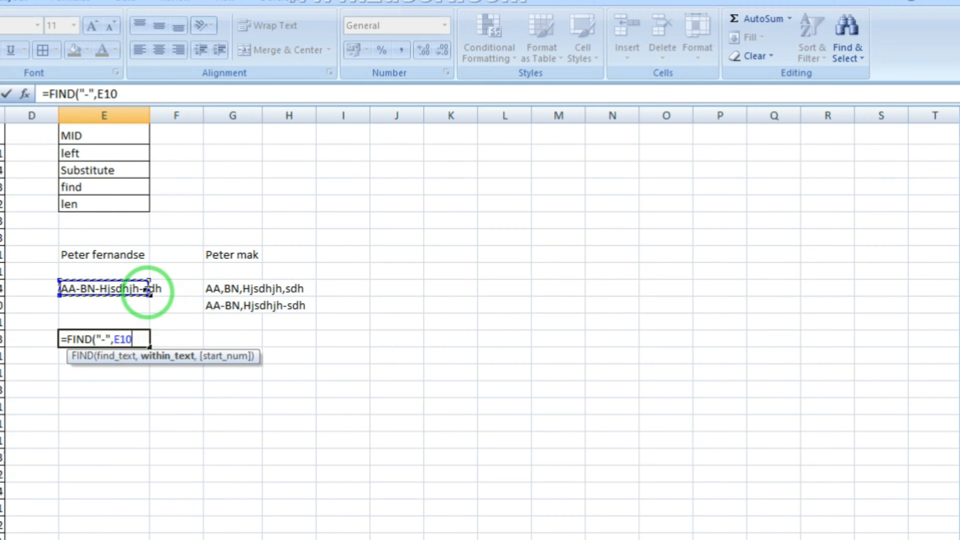
pyautogui.press('Return')
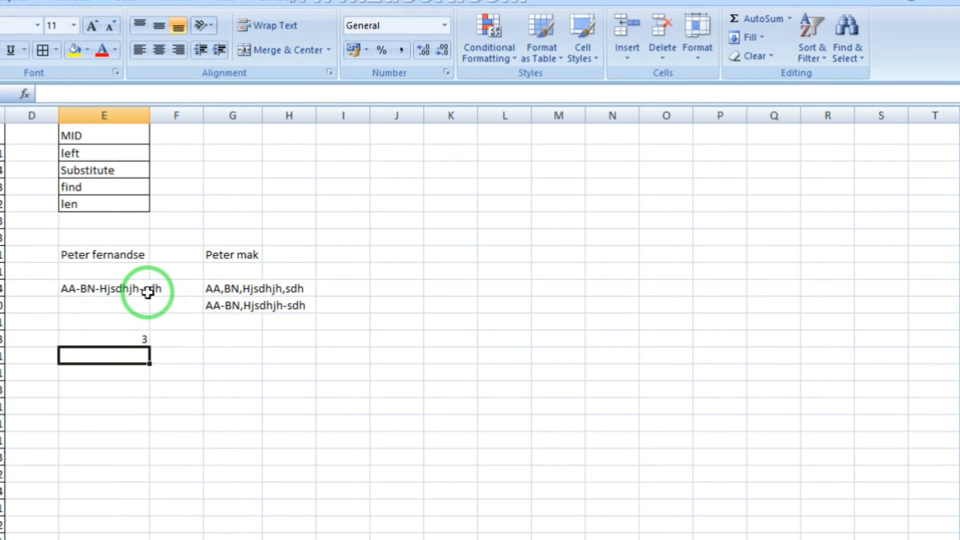
pyautogui.click(124, 338)
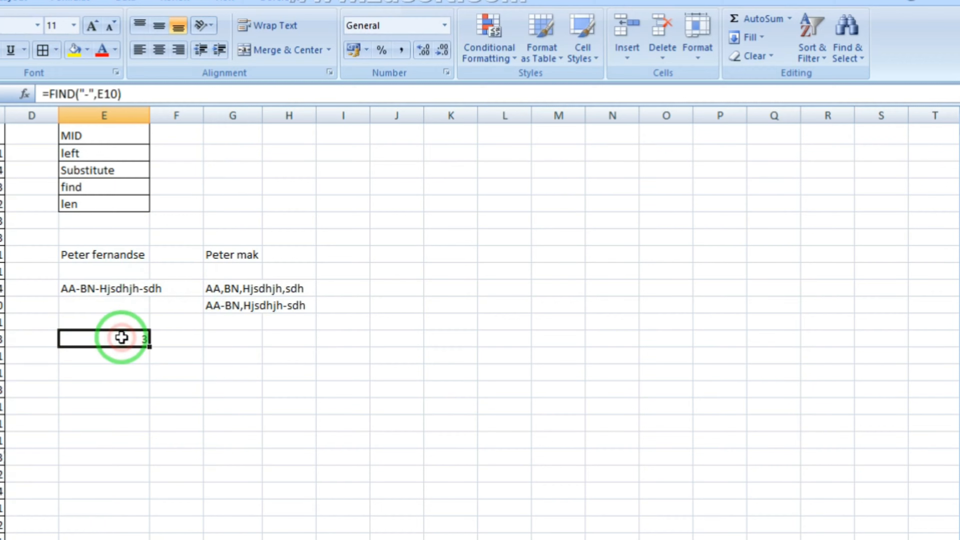
# Append "-cvbn" to the end of the hyphenated sample text in E10.
pyautogui.doubleClick(90, 287)
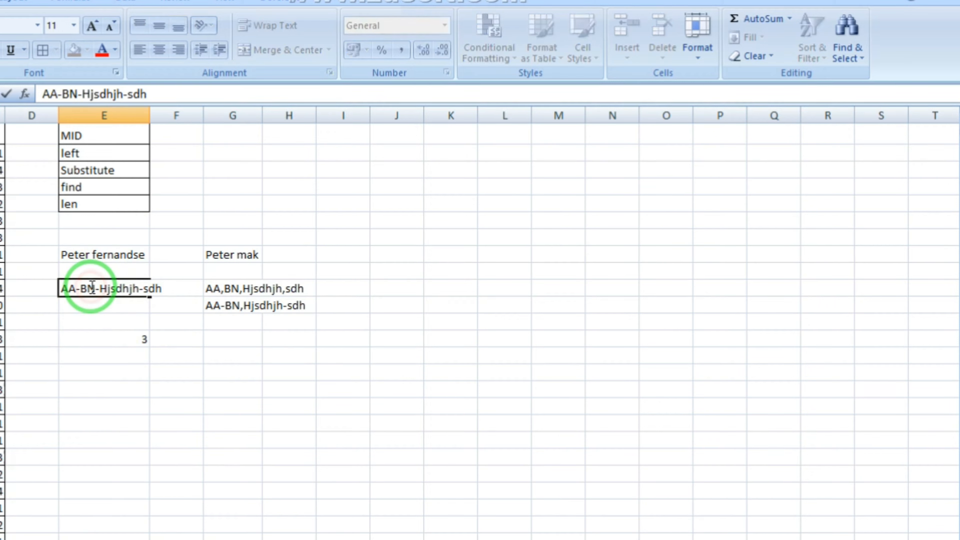
pyautogui.click(159, 291)
pyautogui.write('-')
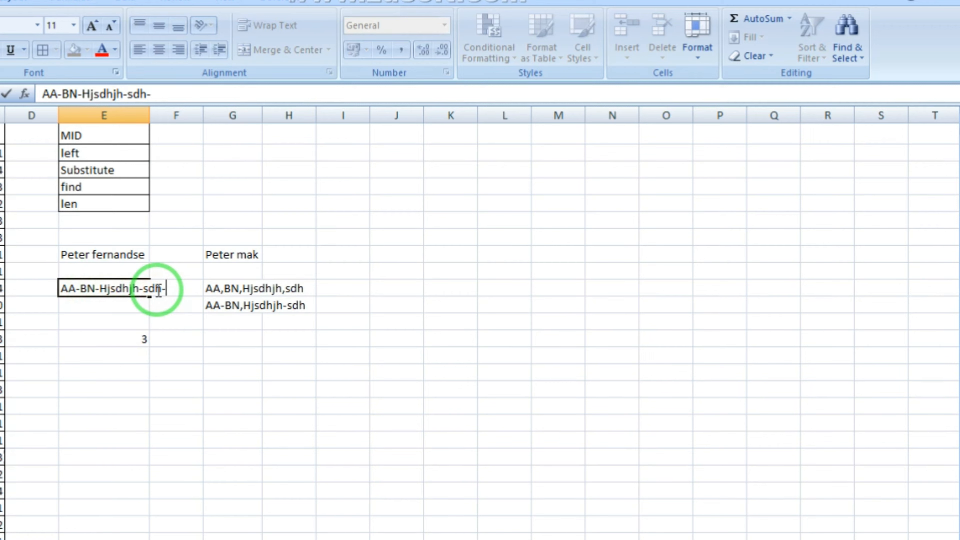
pyautogui.write('cvbn')
pyautogui.press('Return')
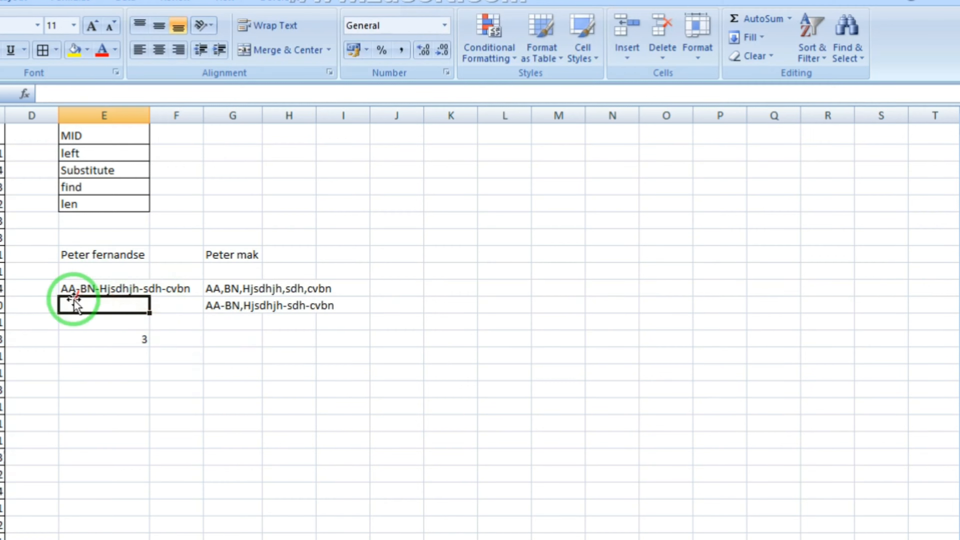
# Review the FIND formula in E13 and autofit the width of column E.
pyautogui.doubleClick(136, 339)
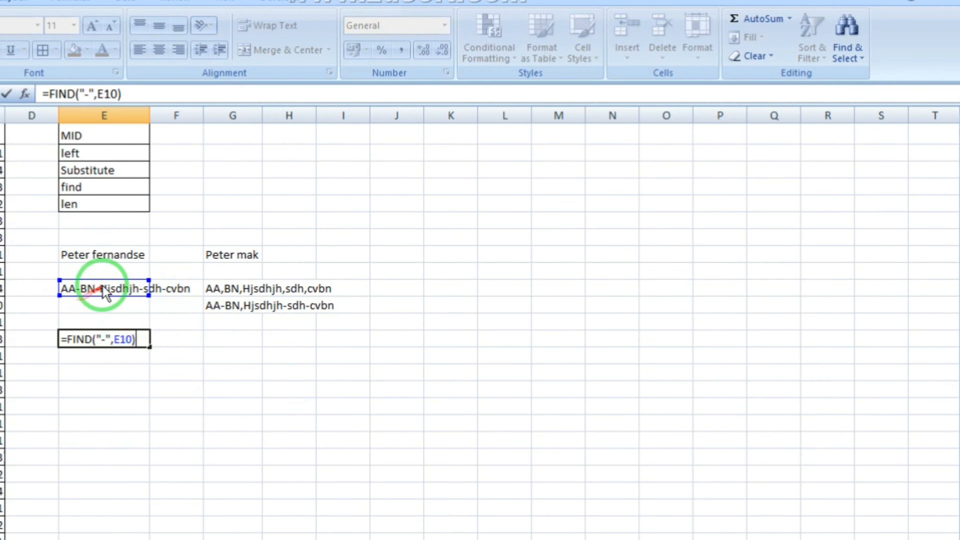
pyautogui.press('Escape')
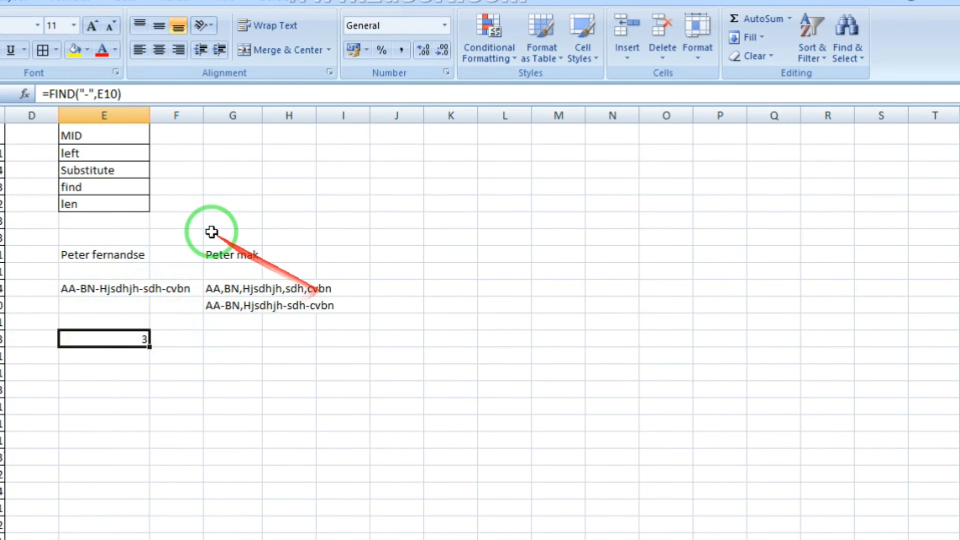
pyautogui.doubleClick(150, 115)
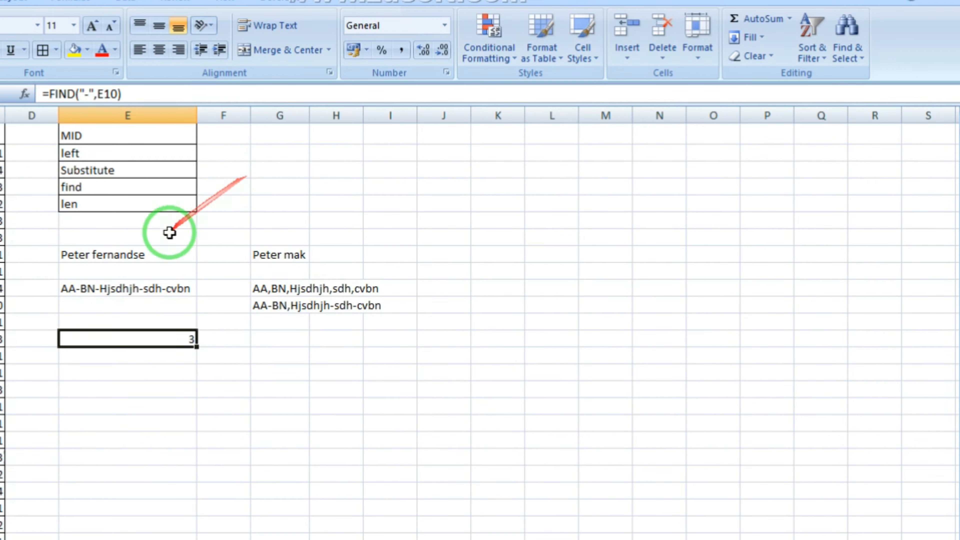
# Enter the sample code "KOL-IN-FGRT-78-dgh" in K9.
pyautogui.moveTo(144, 270); pyautogui.dragTo(135, 286)
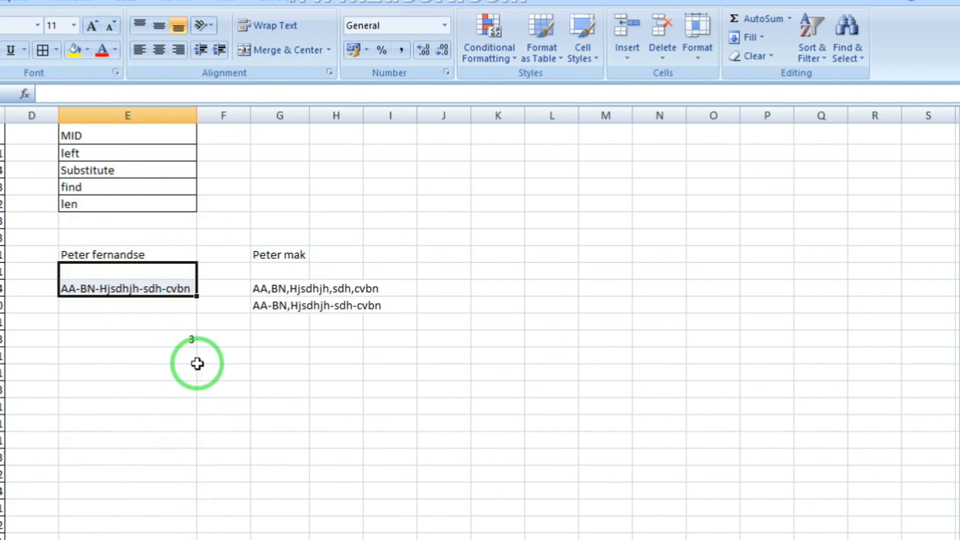
pyautogui.press('Right')
pyautogui.press('Right')
pyautogui.press('Right')
pyautogui.press('Right')
pyautogui.press('Right')
pyautogui.press('Right')
pyautogui.write('K')
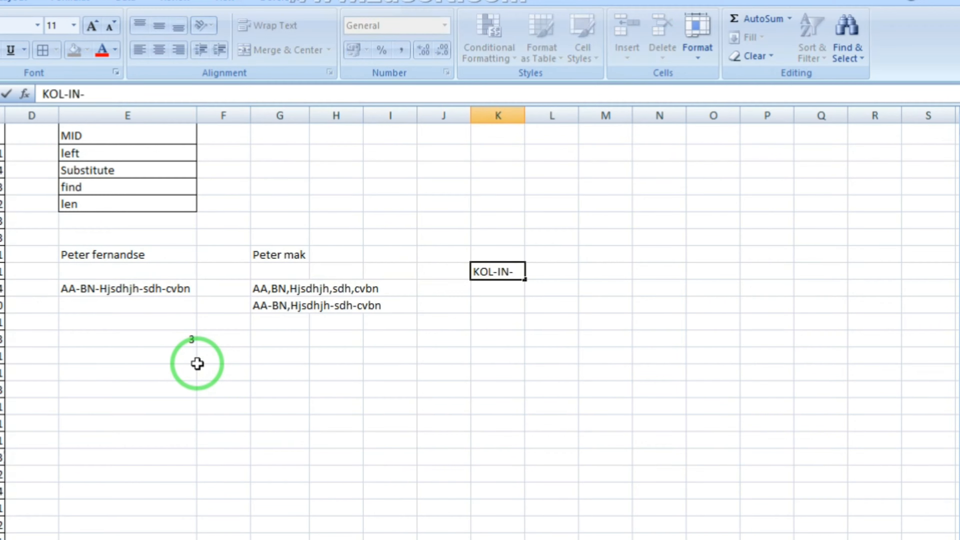
pyautogui.write('OL-IN-FGRT-78')
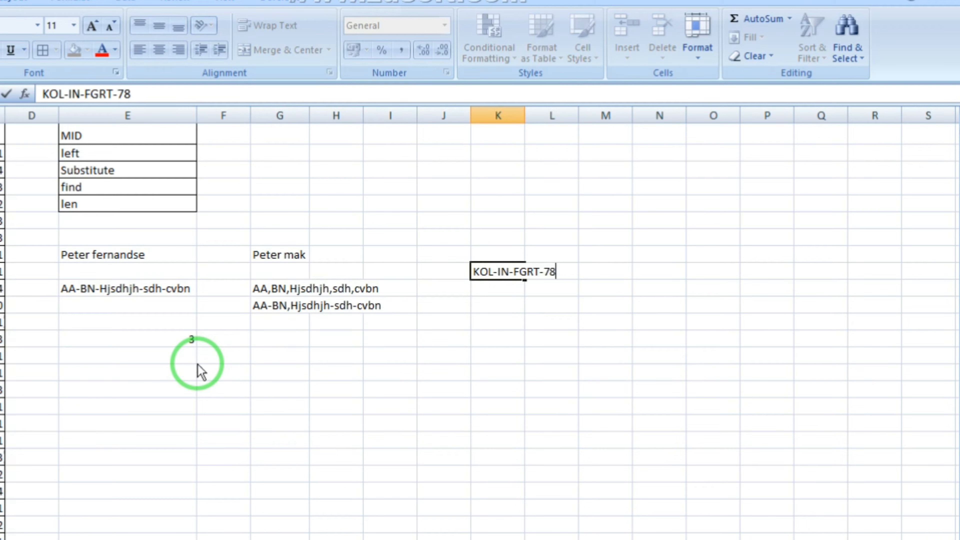
pyautogui.write('-dgh')
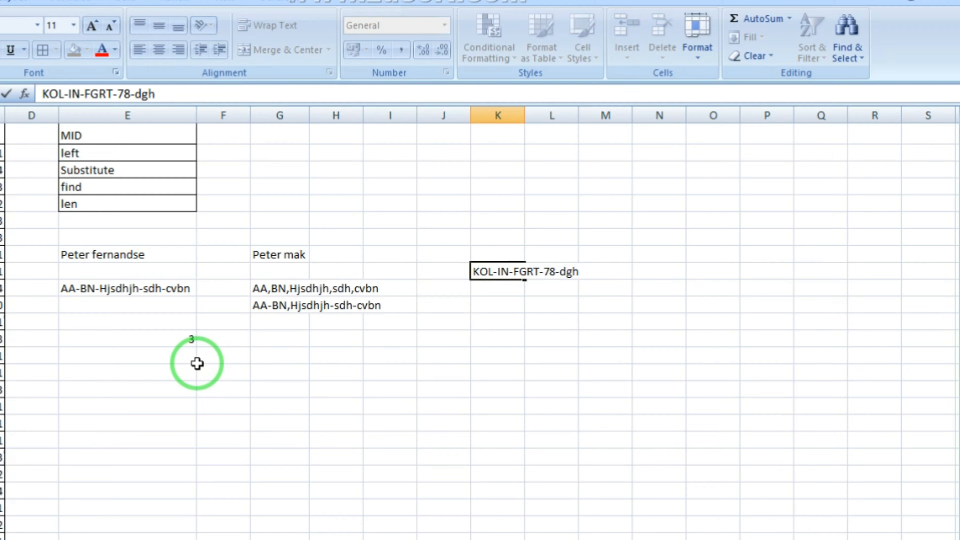
pyautogui.press('Return')
# Fill the sample code from K9 down through K20.
pyautogui.press('Up')
pyautogui.hotkey('shift', 'Down')
pyautogui.hotkey('shift', 'Down')
pyautogui.hotkey('shift', 'Down')
pyautogui.hotkey('shift', 'Down')
pyautogui.hotkey('shift', 'Down')
pyautogui.hotkey('shift', 'Down')
pyautogui.hotkey('shift', 'Down')
pyautogui.hotkey('shift', 'Down')
pyautogui.hotkey('shift', 'Down')
pyautogui.hotkey('shift', 'Down')
pyautogui.hotkey('shift', 'Down')
pyautogui.hotkey('ctrl', 'd')
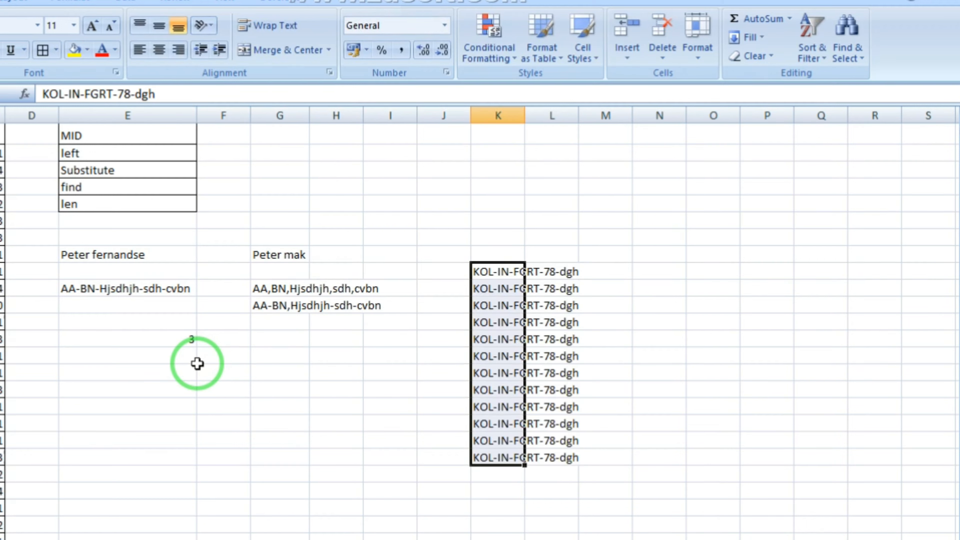
# Autofit the width of column K to the sample code in K9.
pyautogui.press('Up')
pyautogui.press('Down')
pyautogui.hotkey('alt', 'h')
pyautogui.press('o')
pyautogui.press('i')
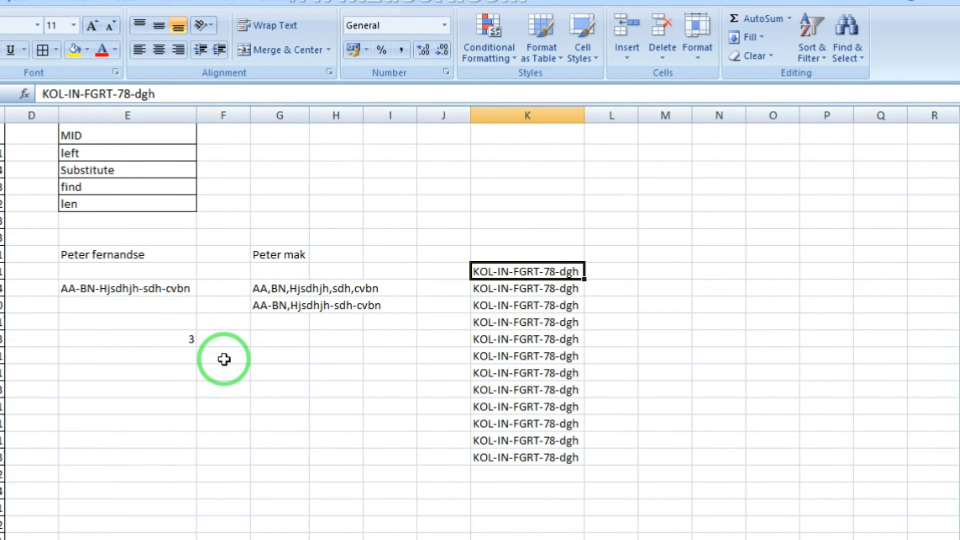
# Insert "fggf" after "FGRT" in the sample code in K10.
pyautogui.press('Down')
pyautogui.press('F2')
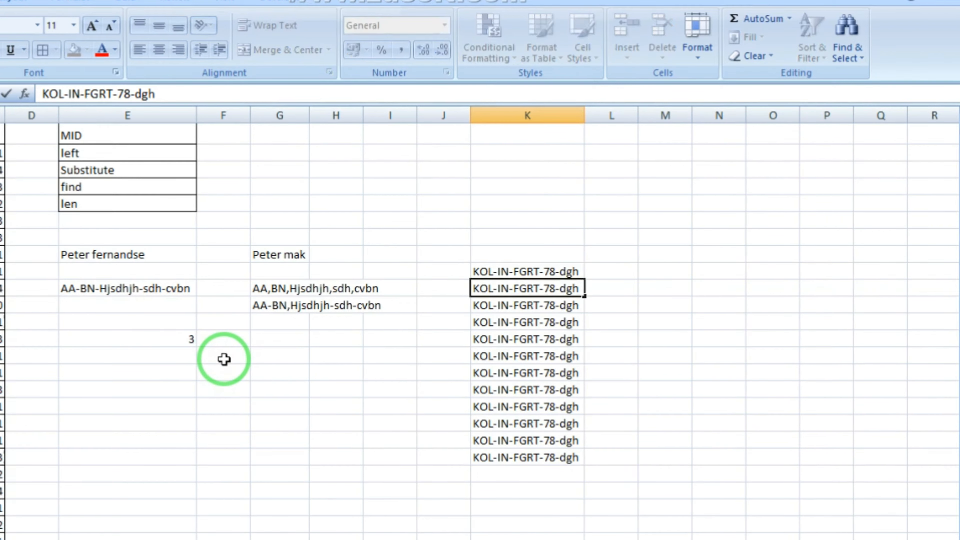
pyautogui.press('Left')
pyautogui.press('Left')
pyautogui.press('Left')
pyautogui.press('Left')
pyautogui.press('Left')
pyautogui.press('Left')
pyautogui.press('Left')
pyautogui.write('fggf')
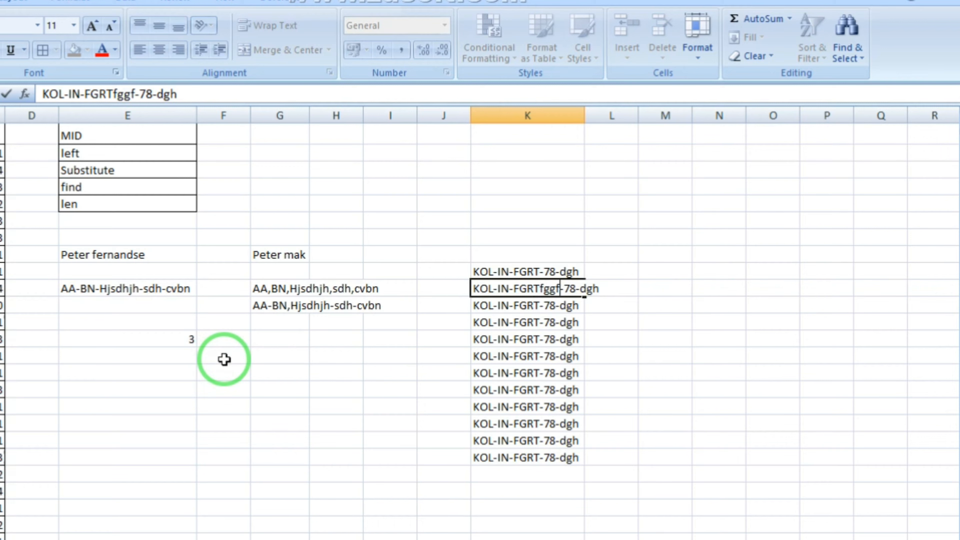
pyautogui.press('Return')
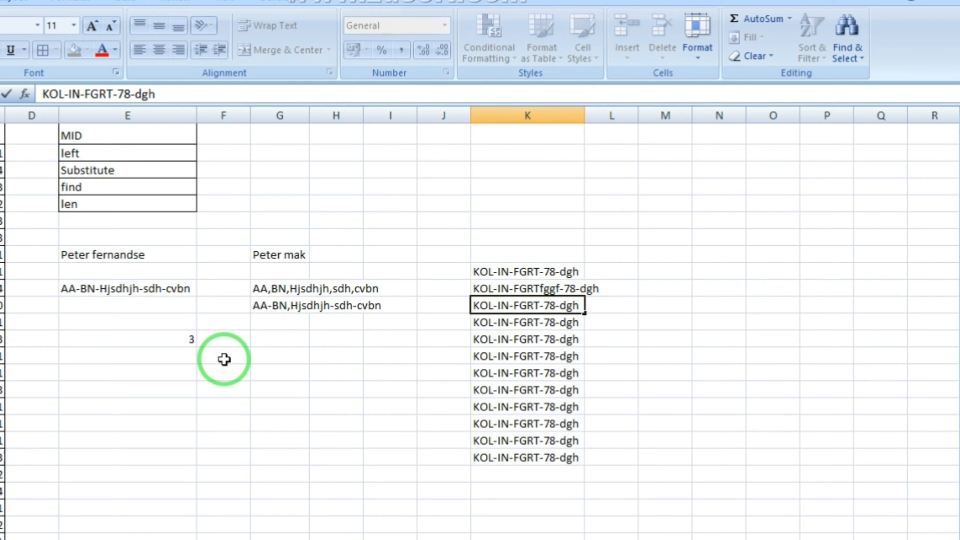
# Lengthen the sample codes after "FGRT", inserting "122454" in K11 and "454521212" in K12.
pyautogui.write('122454')
pyautogui.press('Return')
pyautogui.press('F2')
pyautogui.press('Left')
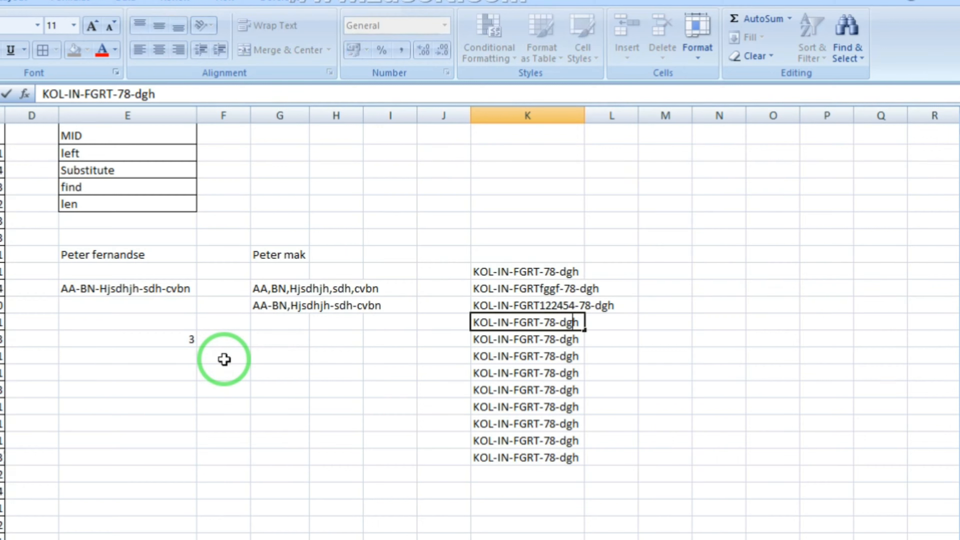
pyautogui.write('454521212')
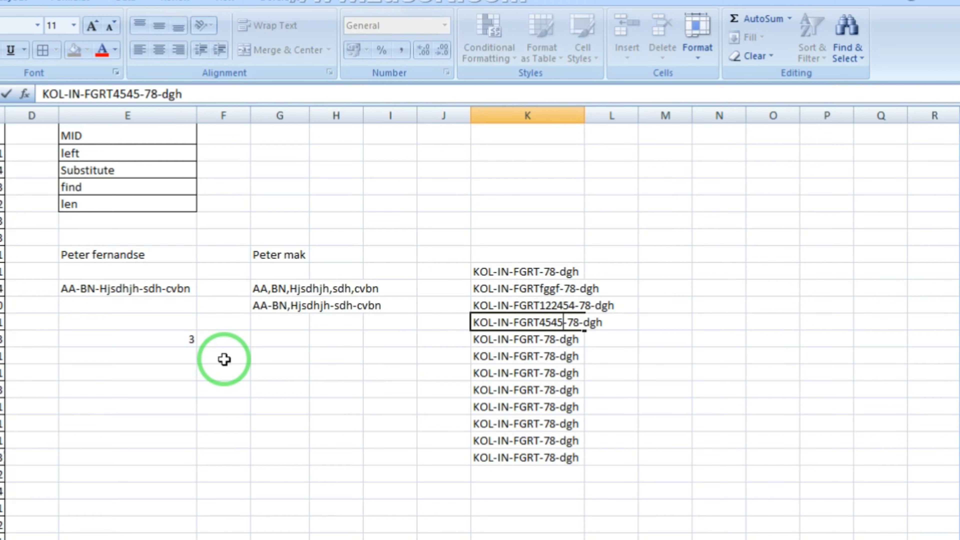
pyautogui.press('Return')
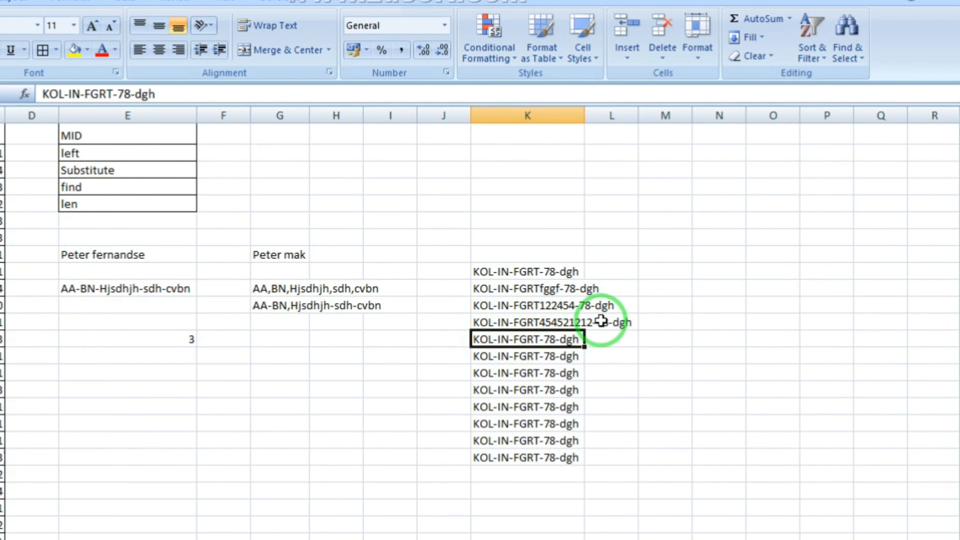
pyautogui.click(652, 288)
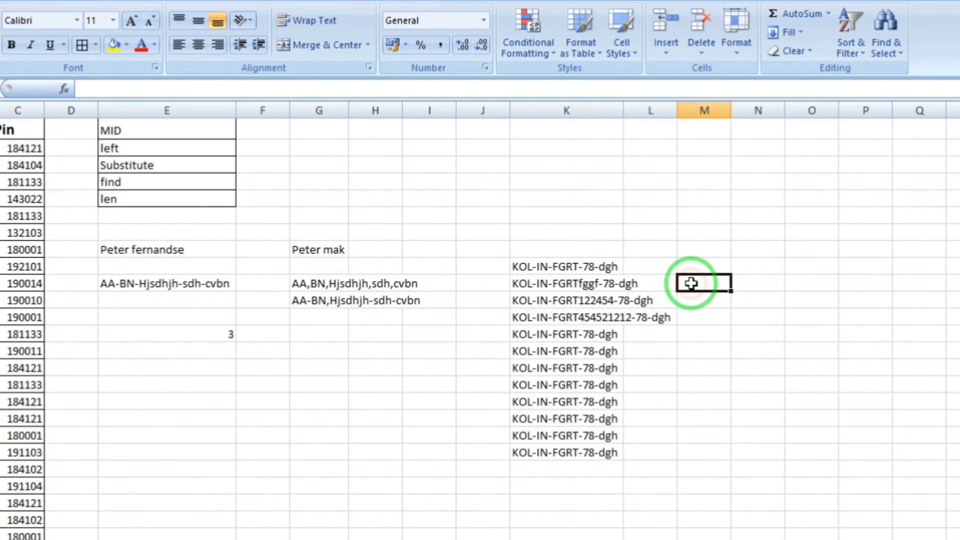
pyautogui.write('=fi')
pyautogui.press('Escape')
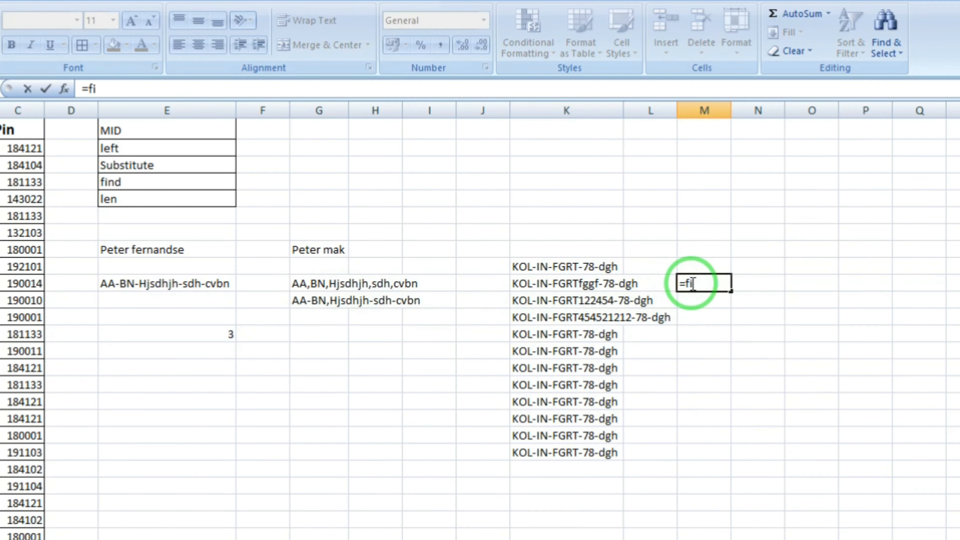
pyautogui.press('Escape')
# Start a FIND formula in M9 with "-" as the text to find.
pyautogui.press('Up')
pyautogui.write('=find')
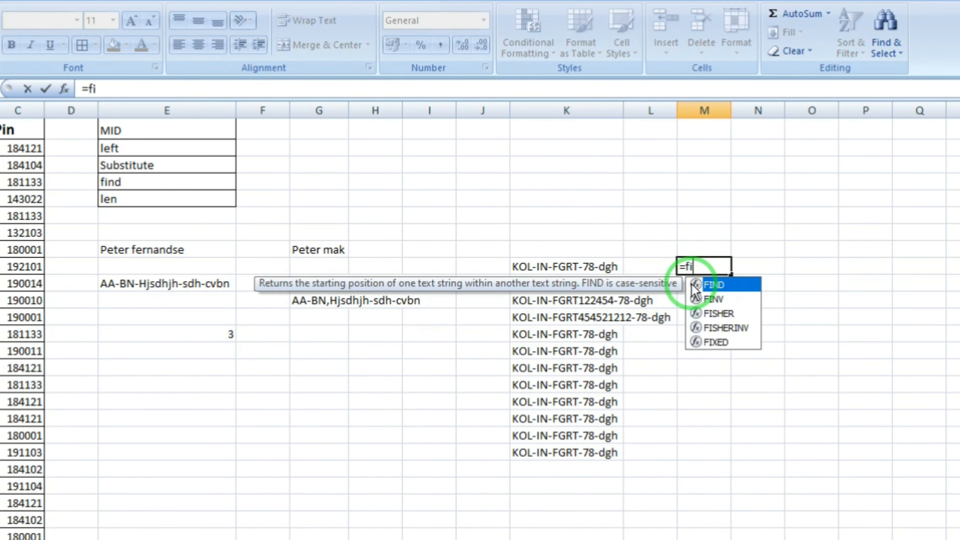
pyautogui.doubleClick(695, 286)
pyautogui.press('Left')
pyautogui.press('Left')
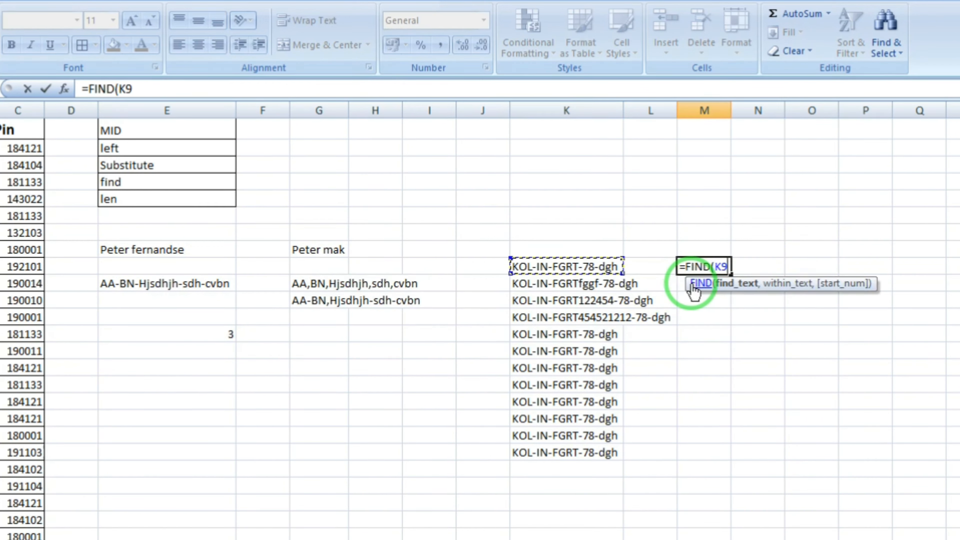
pyautogui.press('BackSpace')
pyautogui.press('BackSpace')
pyautogui.write('""')
pyautogui.press('Return')
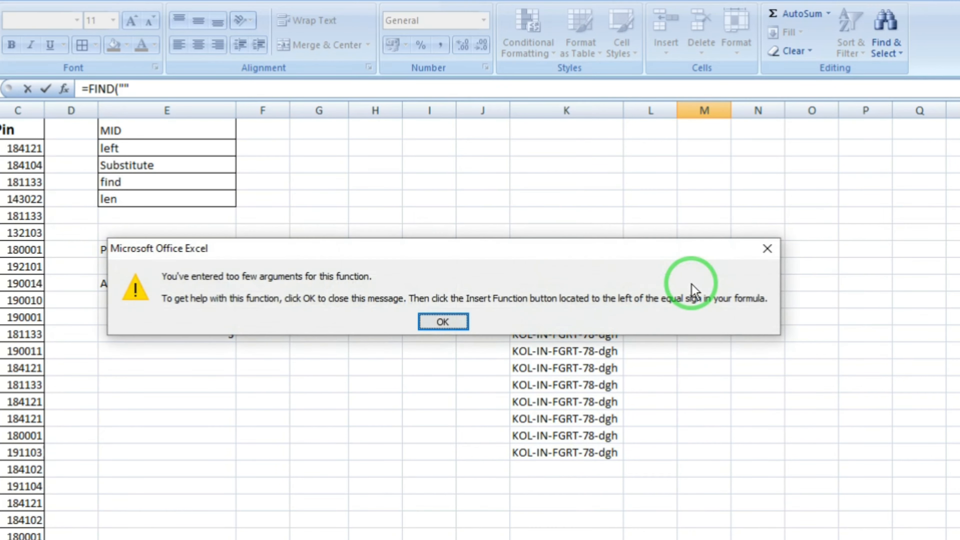
pyautogui.press('Return')
pyautogui.write('-"')
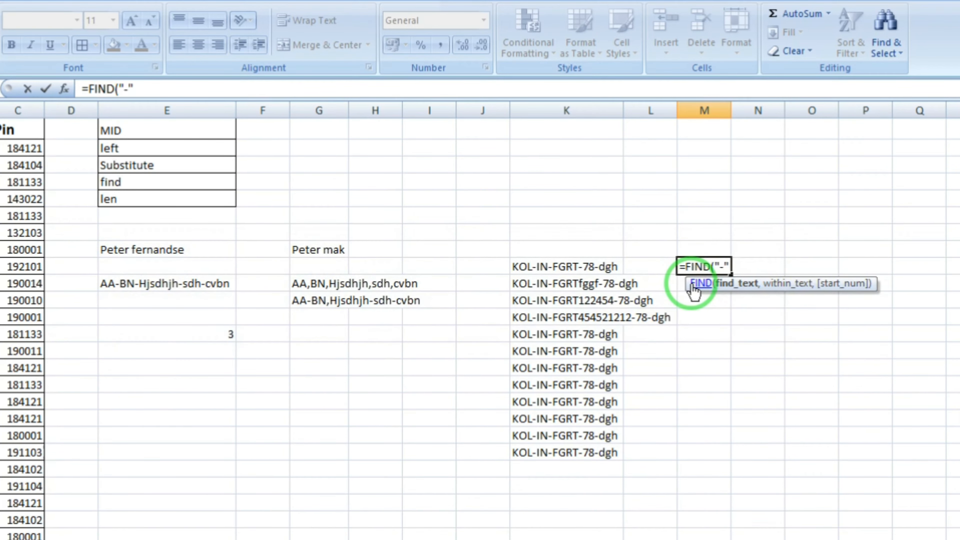
# Complete the FIND formula in M9 with K9 as the text to search and 7 as the start number.
pyautogui.write(',')
pyautogui.press('Home')
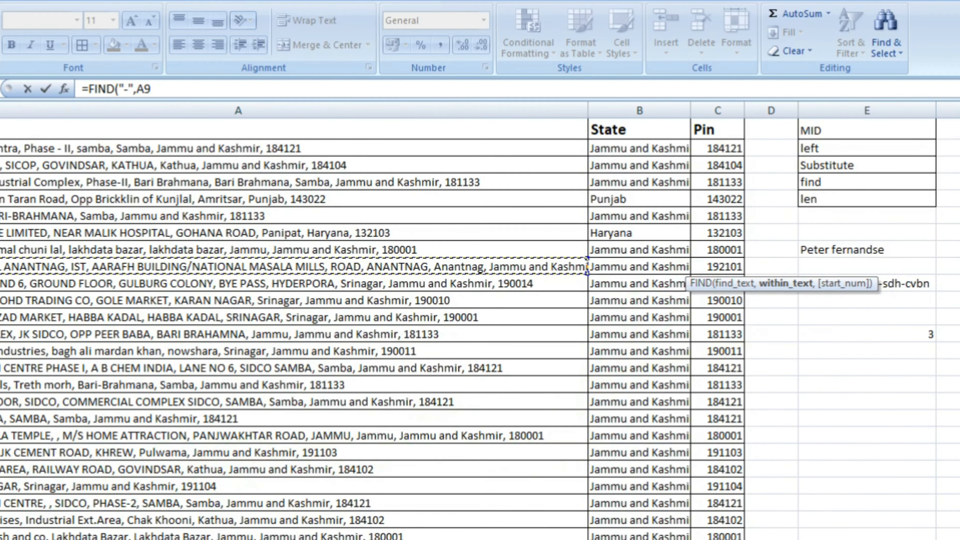
pyautogui.press('Right')
pyautogui.press('Right')
pyautogui.press('Right')
pyautogui.press('Right')
pyautogui.press('Right')
pyautogui.press('Right')
pyautogui.press('Right')
pyautogui.press('Right')
pyautogui.press('Right')
pyautogui.press('Right')
pyautogui.press('Right')
pyautogui.press('Right')
pyautogui.press('Left')
pyautogui.press('Left')
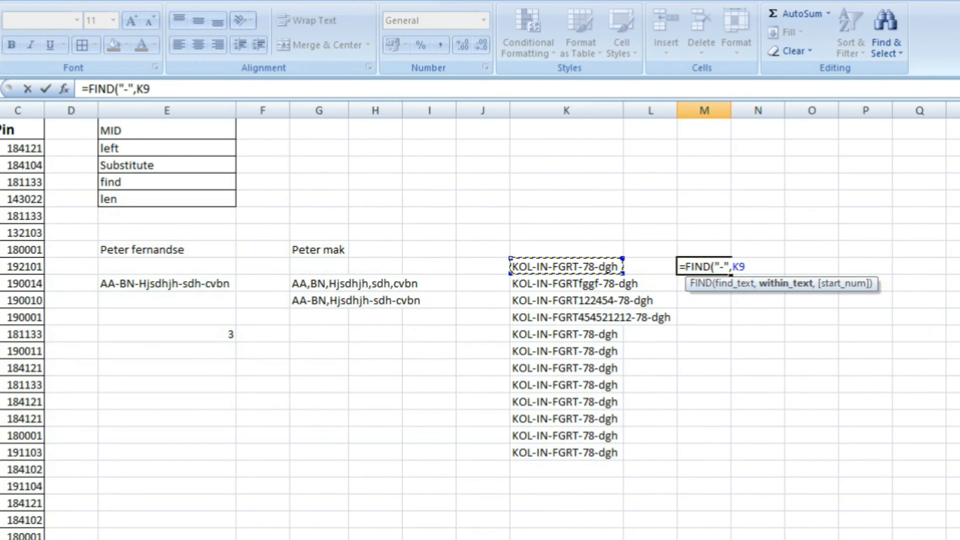
pyautogui.write(',7')
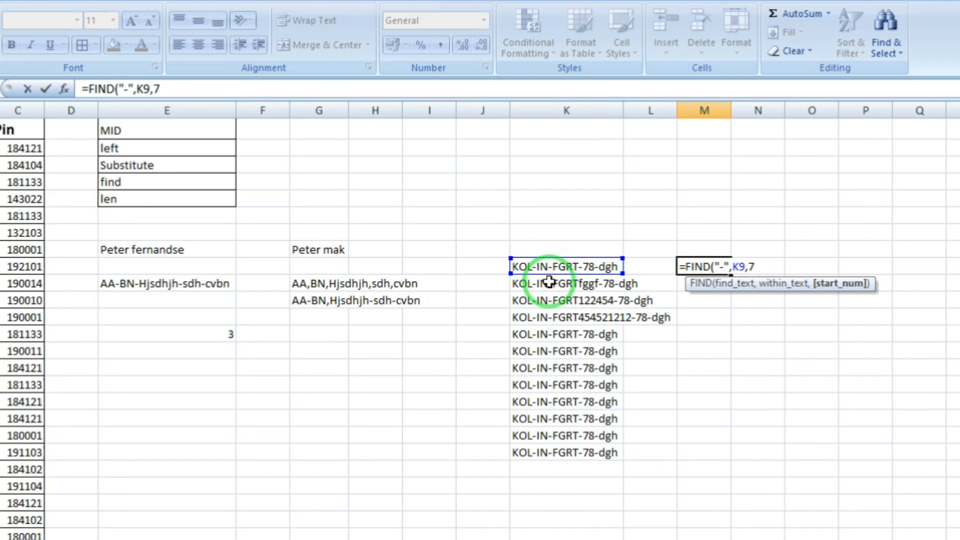
pyautogui.press('Return')
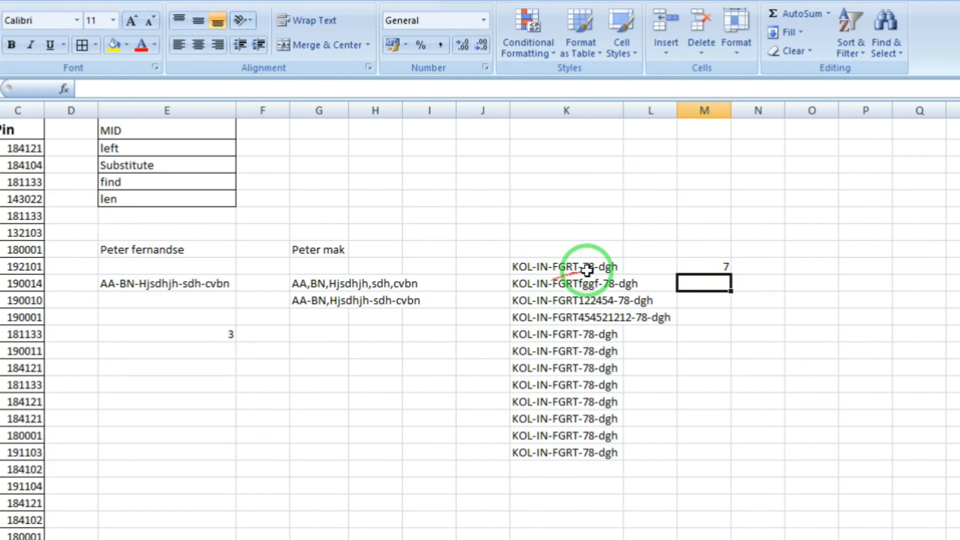
# Set the start number of the FIND formula in M9 to 8 and widen column K to fit the longest codes.
pyautogui.doubleClick(722, 267)
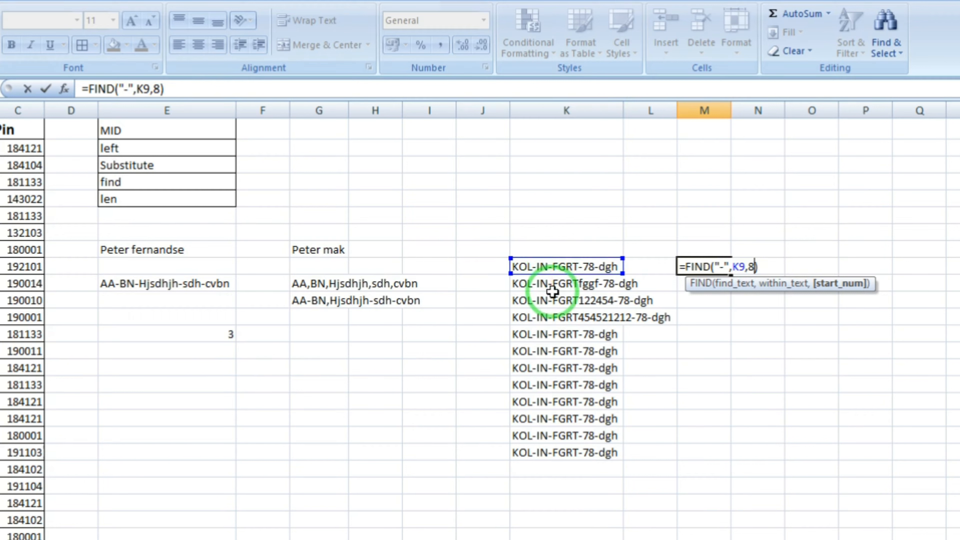
pyautogui.press('Return')
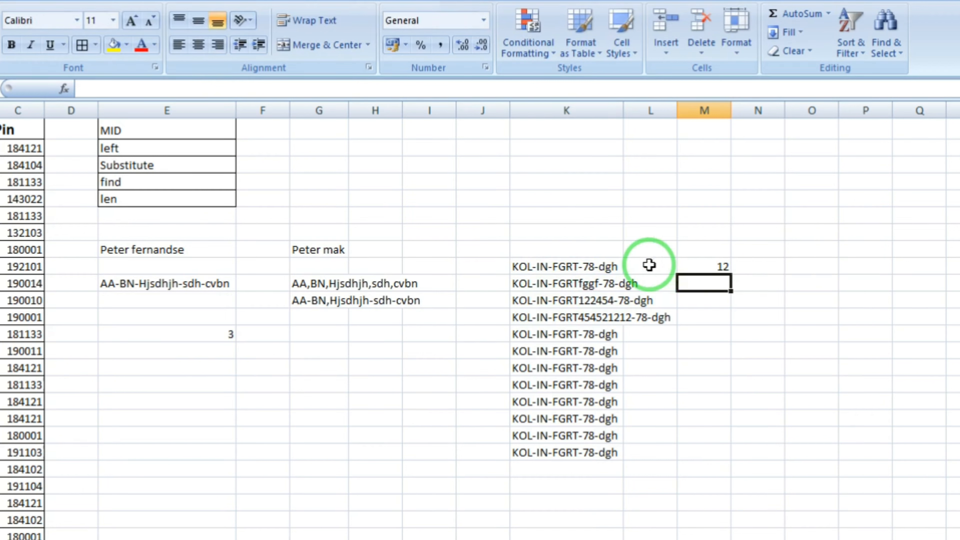
pyautogui.click(702, 267)
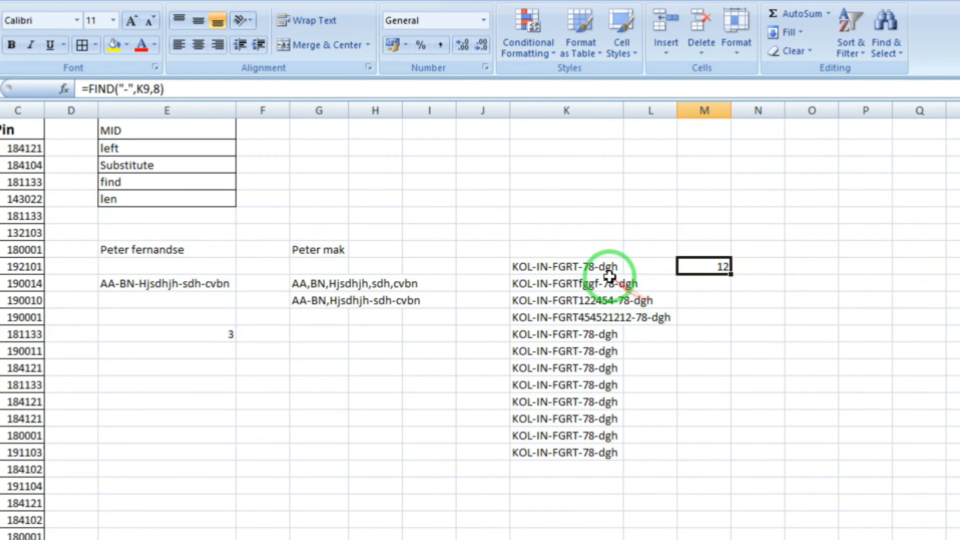
pyautogui.moveTo(622, 110); pyautogui.dragTo(714, 114)
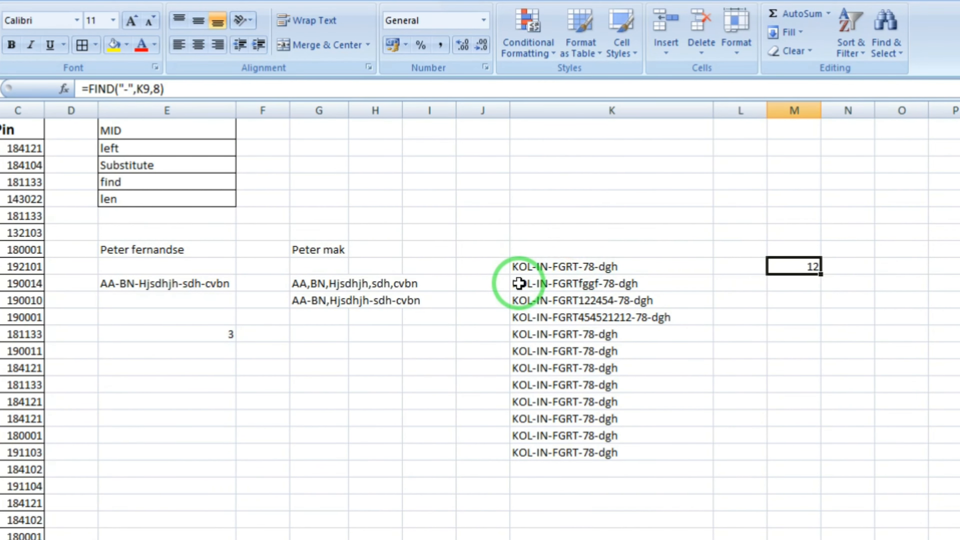
# Fill the FIND formula from M9 down through M20 beside the sample codes.
pyautogui.scroll(1, 519, 283)
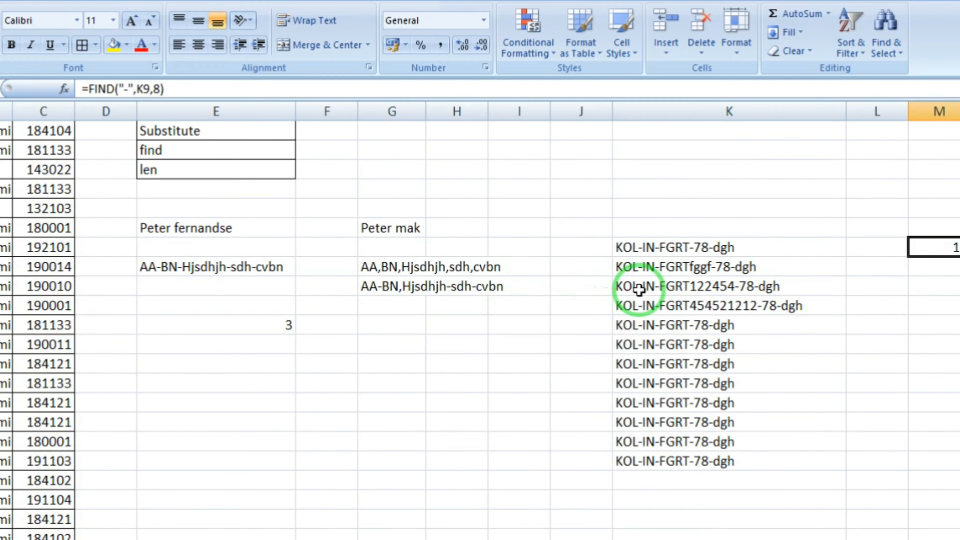
pyautogui.scroll(2, 635, 291)
pyautogui.hscroll(4, 806, 320)
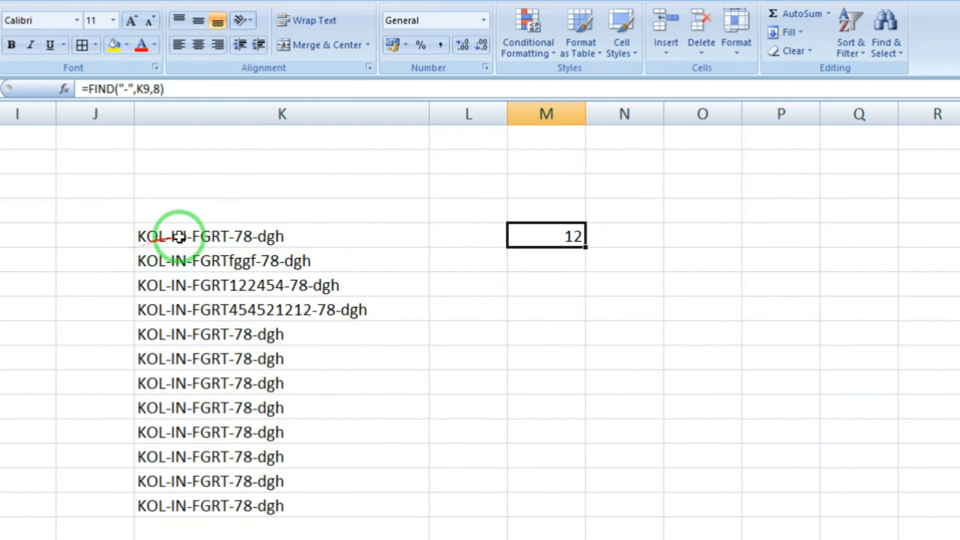
pyautogui.hotkey('shift', 'Down')
pyautogui.hotkey('shift', 'Down')
pyautogui.hotkey('shift', 'Down')
pyautogui.hotkey('shift', 'Down')
pyautogui.hotkey('shift', 'Down')
pyautogui.hotkey('shift', 'Down')
pyautogui.hotkey('shift', 'Down')
pyautogui.hotkey('shift', 'Down')
pyautogui.hotkey('shift', 'Down')
pyautogui.hotkey('shift', 'Down')
pyautogui.hotkey('shift', 'Down')
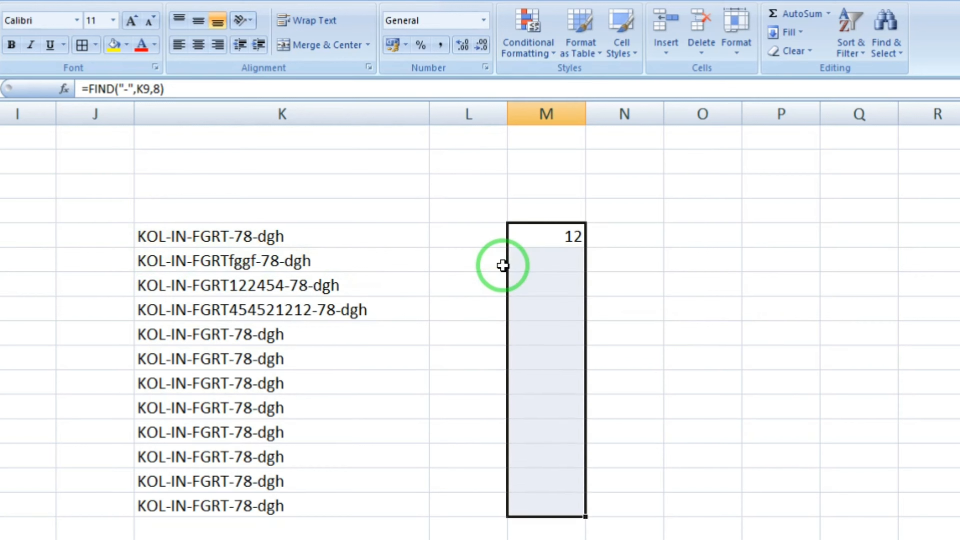
pyautogui.hotkey('ctrl', 'd')
# Shorten the sample code in K13 to "KOL-IN-F-78-dgh" by removing "GRT".
pyautogui.press('Down')
pyautogui.press('Down')
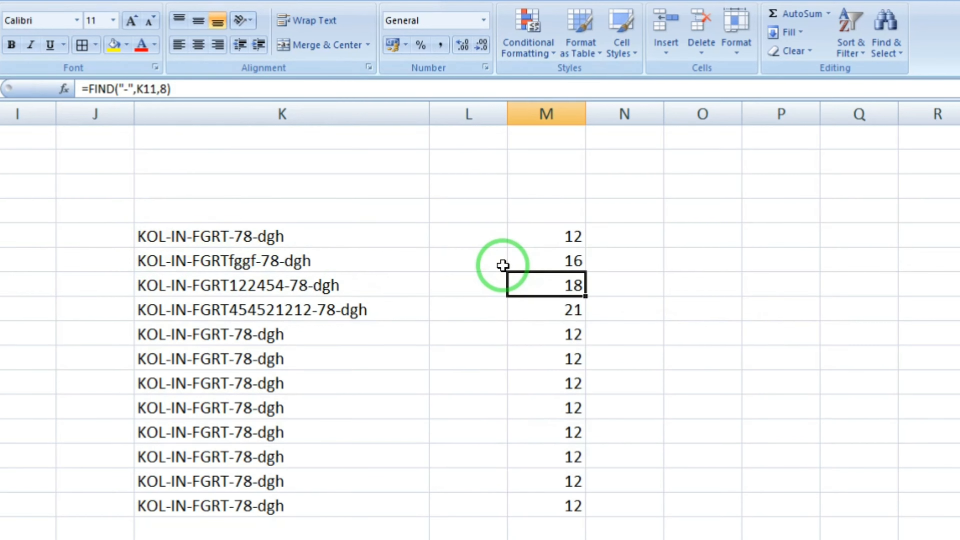
pyautogui.press('Left')
pyautogui.press('Left')
pyautogui.press('Left')
pyautogui.press('Right')
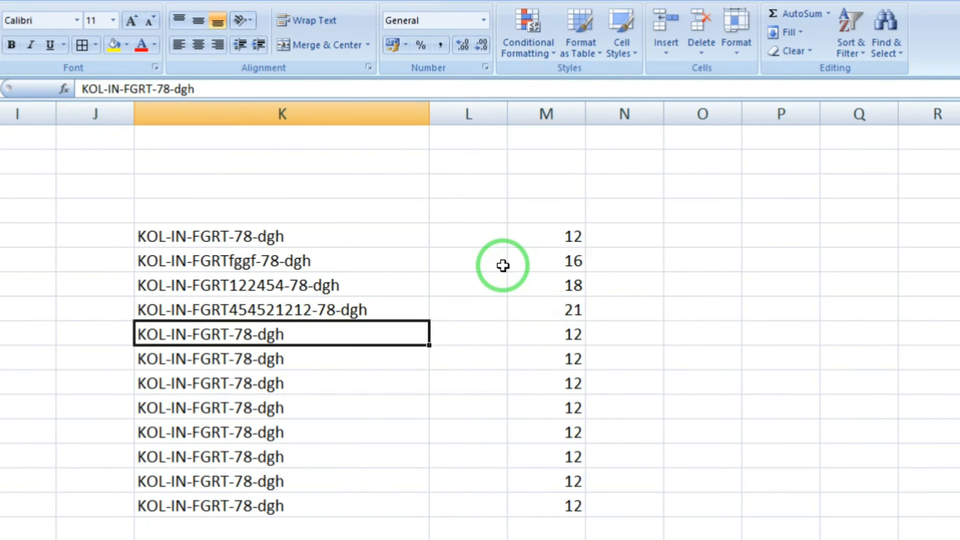
pyautogui.write('2')
pyautogui.press('Left')
pyautogui.hotkey('ctrl', 'z')
pyautogui.press('F2')
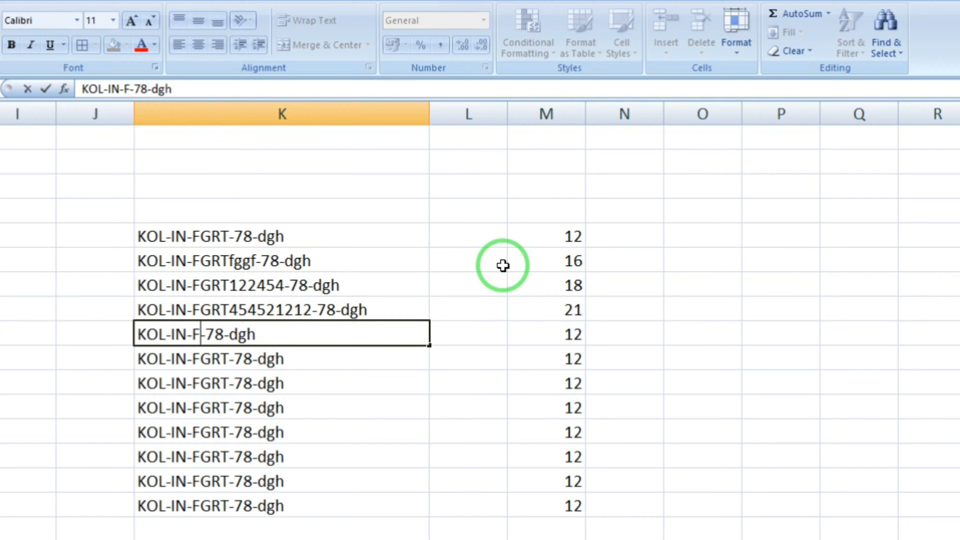
pyautogui.press('Return')
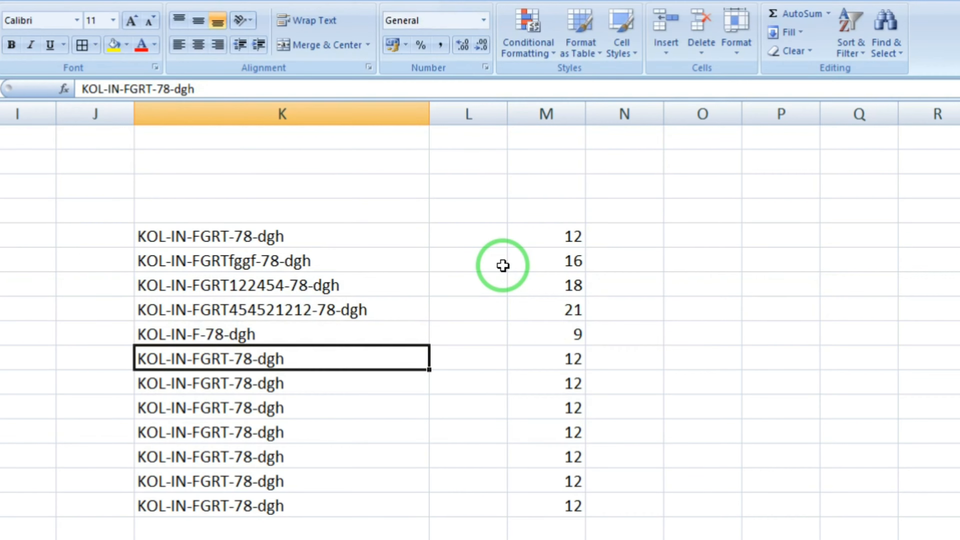
# Insert "78" after "FG" in the sample code in K14.
pyautogui.press('Up')
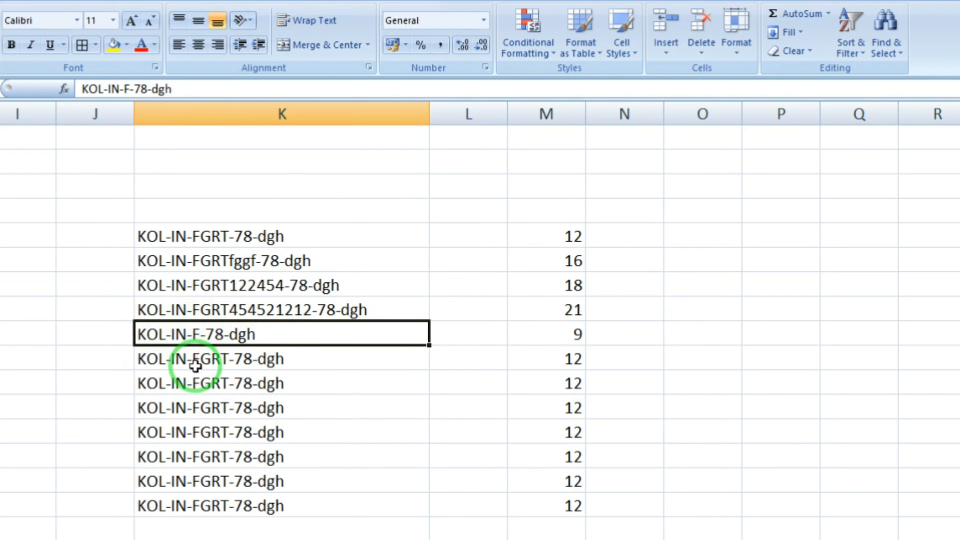
pyautogui.doubleClick(208, 357)
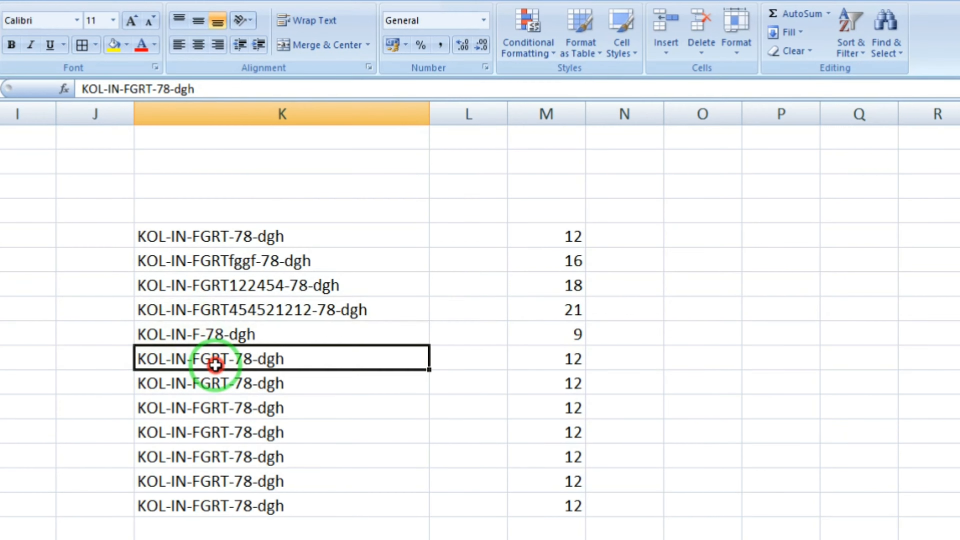
pyautogui.write('78')
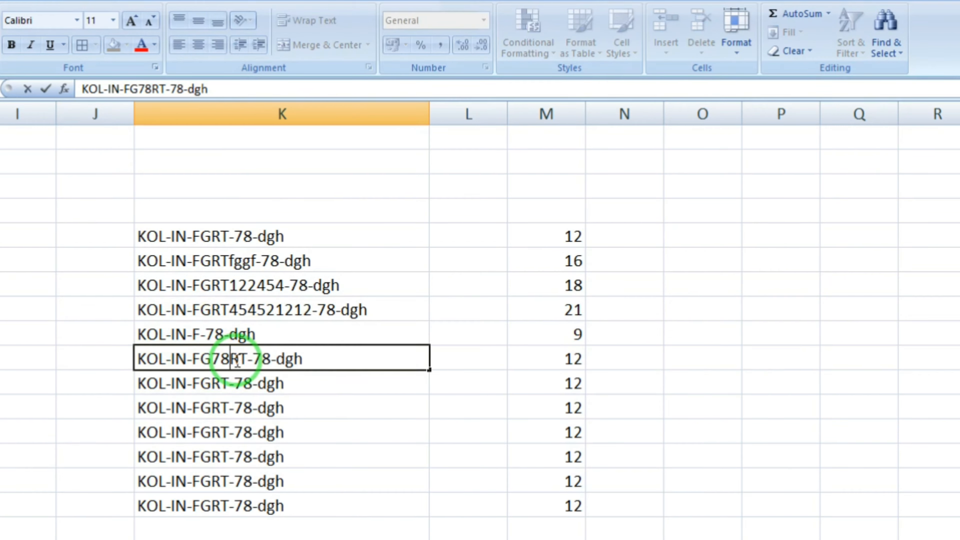
pyautogui.press('Return')
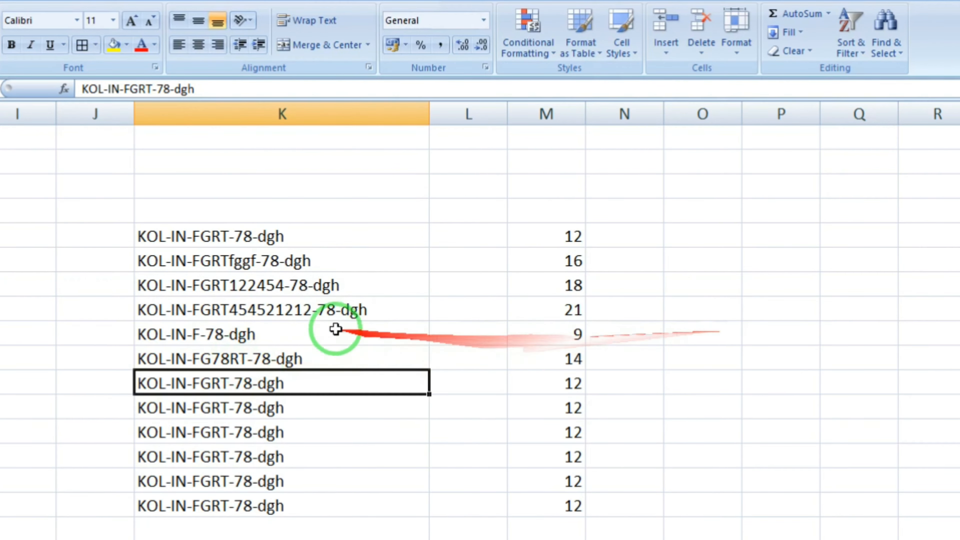
pyautogui.click(569, 238)
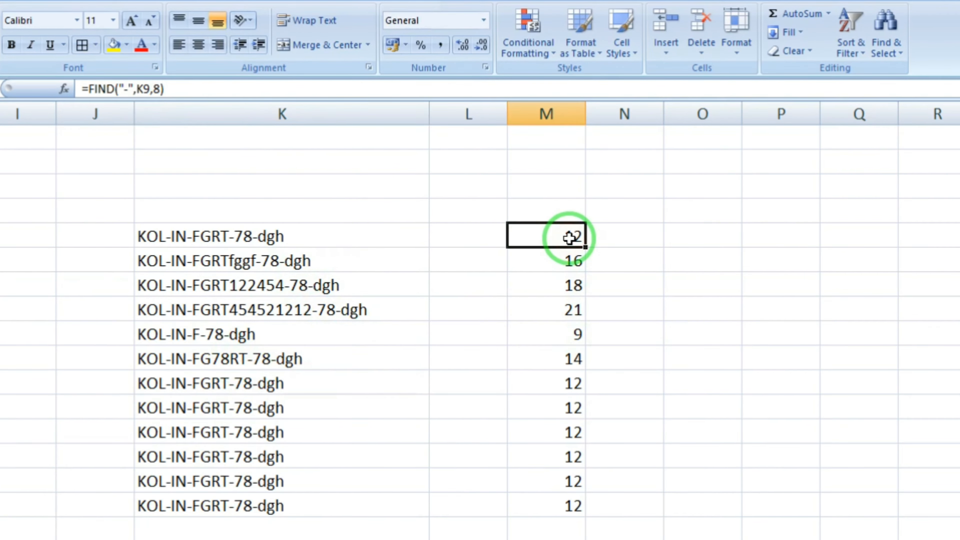
pyautogui.scroll(-2, 569, 239)
pyautogui.click(221, 230)
pyautogui.scroll(1, 229, 244)
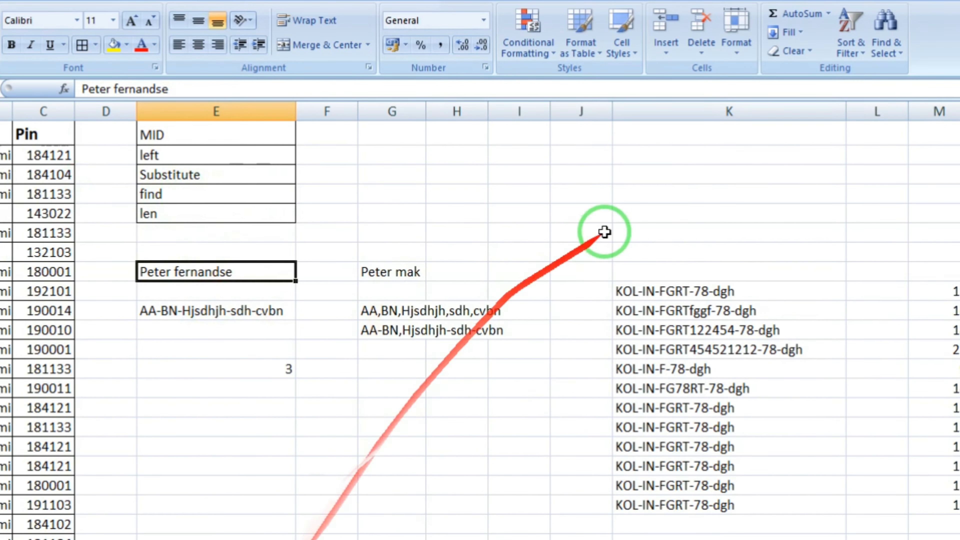
pyautogui.hscroll(5, 609, 232)
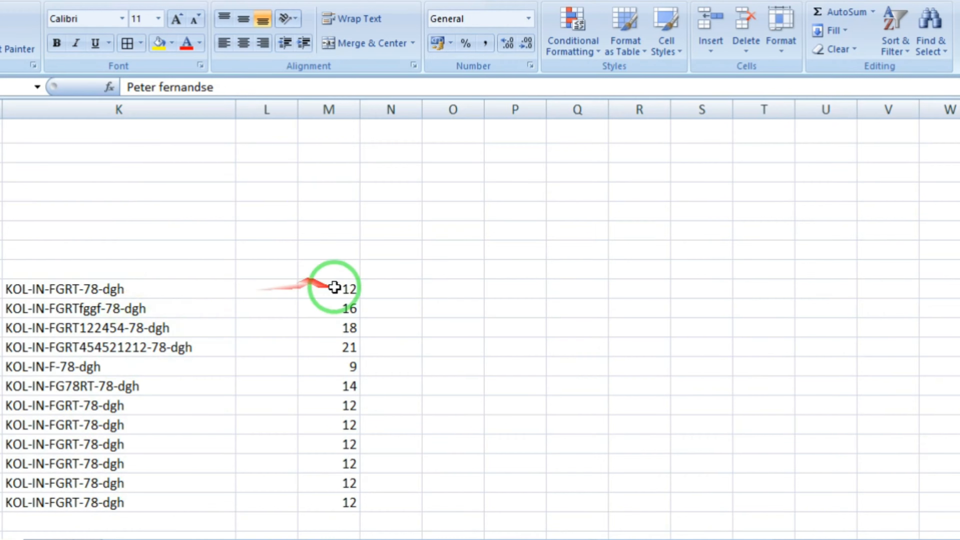
# Enter a LEN formula in N9 that counts the characters of the code in K9.
pyautogui.click(418, 288)
pyautogui.write('=len')
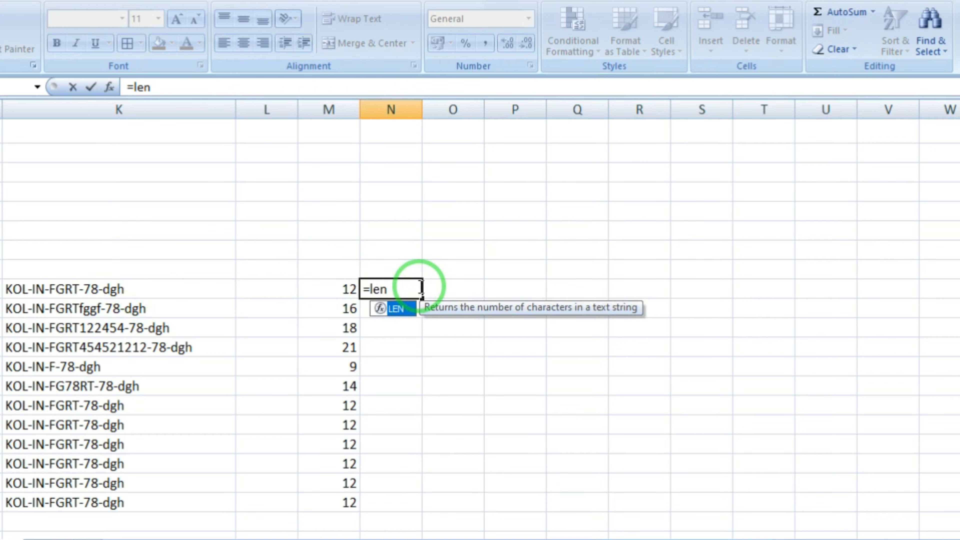
pyautogui.press('Tab')
pyautogui.click(151, 287)
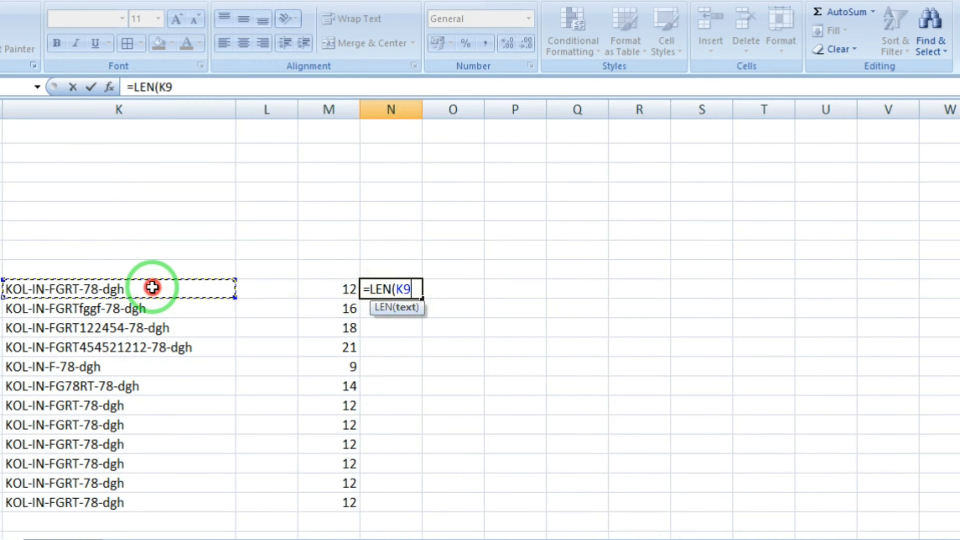
pyautogui.press('Return')
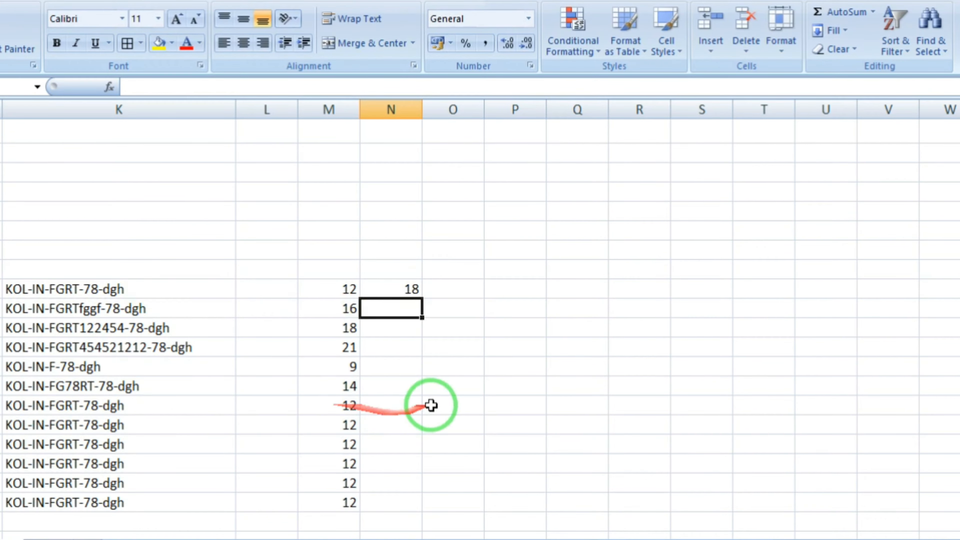
# Fill the LEN formula from N9 down through N20 for all the sample codes.
pyautogui.click(405, 289)
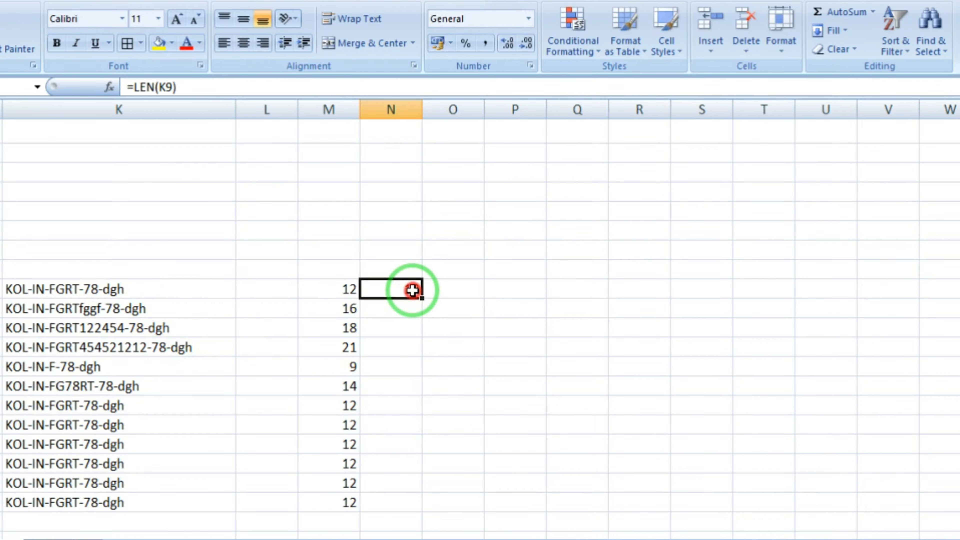
pyautogui.press('Left')
pyautogui.hotkey('ctrl', 'Down')
pyautogui.press('Right')
pyautogui.keyDown('shift'); pyautogui.click(412, 291); pyautogui.keyUp('shift')
pyautogui.hotkey('ctrl', 'd')
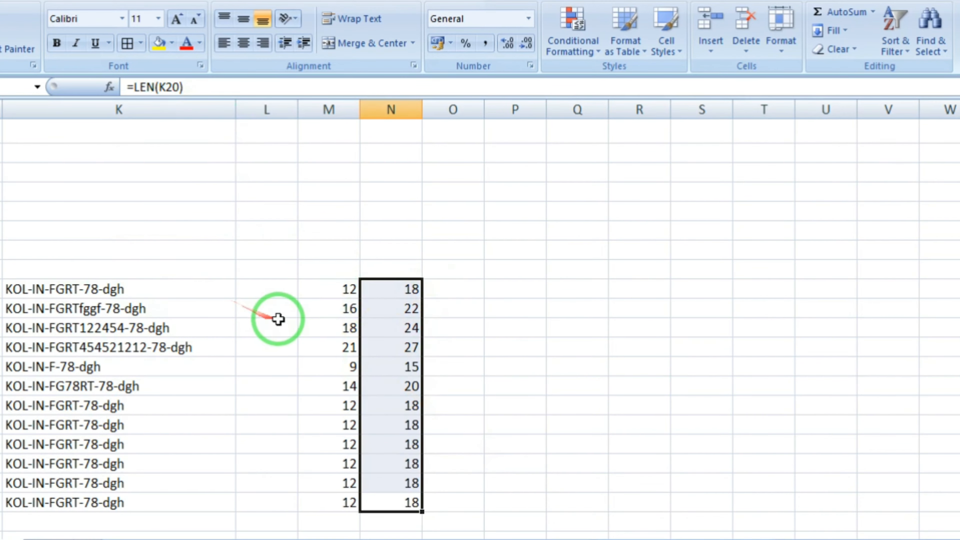
pyautogui.click(417, 321)
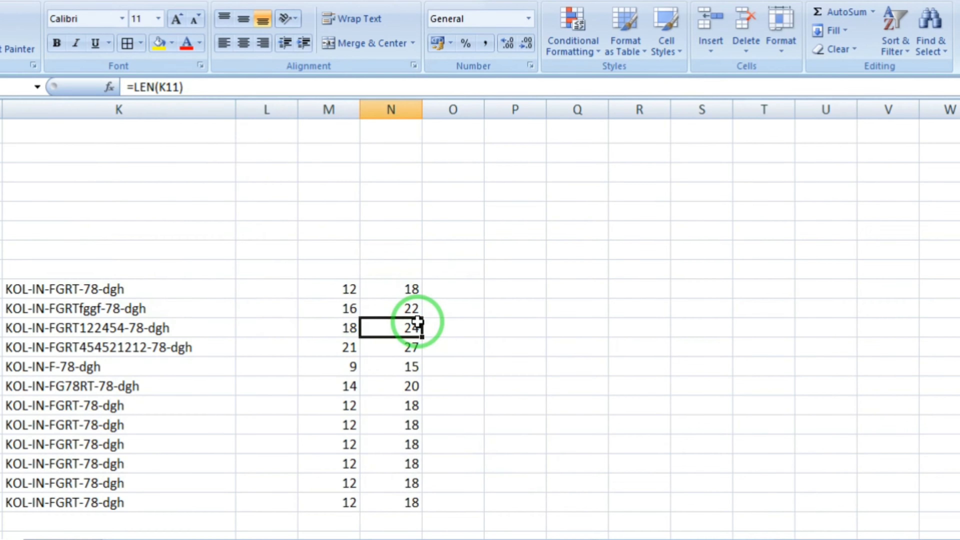
pyautogui.doubleClick(417, 322)
pyautogui.press('Escape')
# Delete columns E through N, which hold the function list, sample texts and practice formulas.
pyautogui.press('Left')
pyautogui.press('Left')
pyautogui.press('Left')
pyautogui.press('Left')
pyautogui.press('Left')
pyautogui.press('Left')
pyautogui.press('Left')
pyautogui.press('Left')
pyautogui.press('Left')
pyautogui.press('Left')
pyautogui.press('Left')
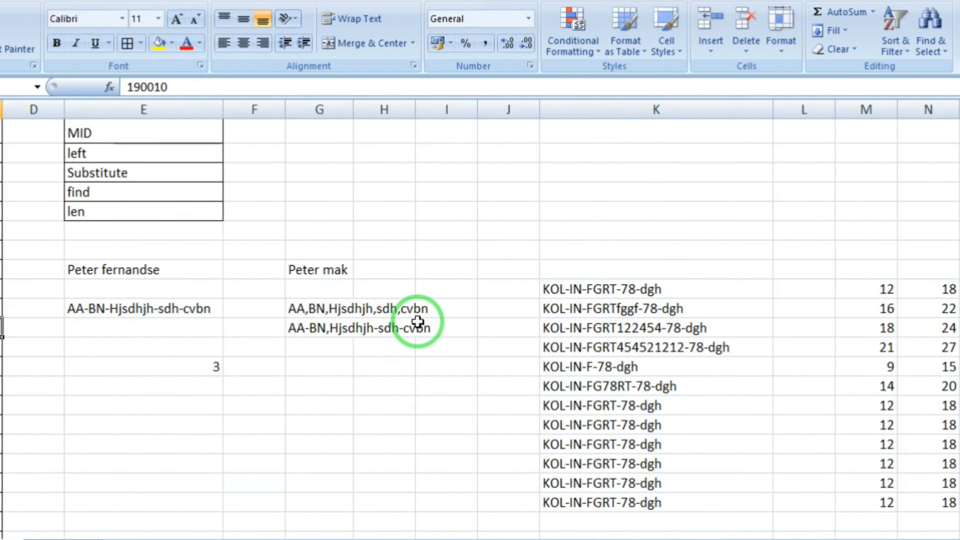
pyautogui.press('Right')
pyautogui.press('Up')
pyautogui.press('Right')
pyautogui.hotkey('ctrl', 'space')
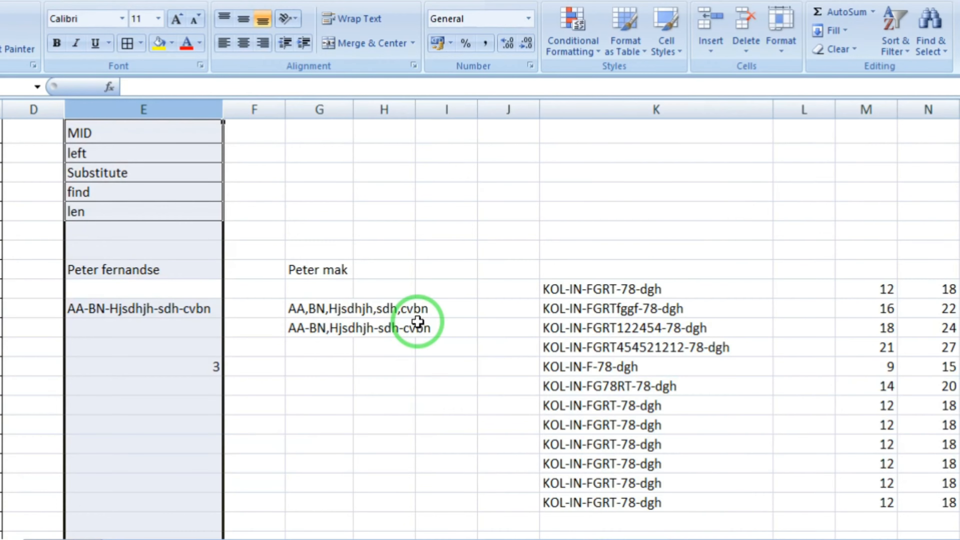
pyautogui.hotkey('shift', 'Right')
pyautogui.hotkey('shift', 'Right')
pyautogui.hotkey('shift', 'Right')
pyautogui.hotkey('shift', 'Right')
pyautogui.hotkey('shift', 'Right')
pyautogui.hotkey('shift', 'Right')
pyautogui.hotkey('shift', 'Right')
pyautogui.hotkey('shift', 'Right')
pyautogui.hotkey('shift', 'Right')
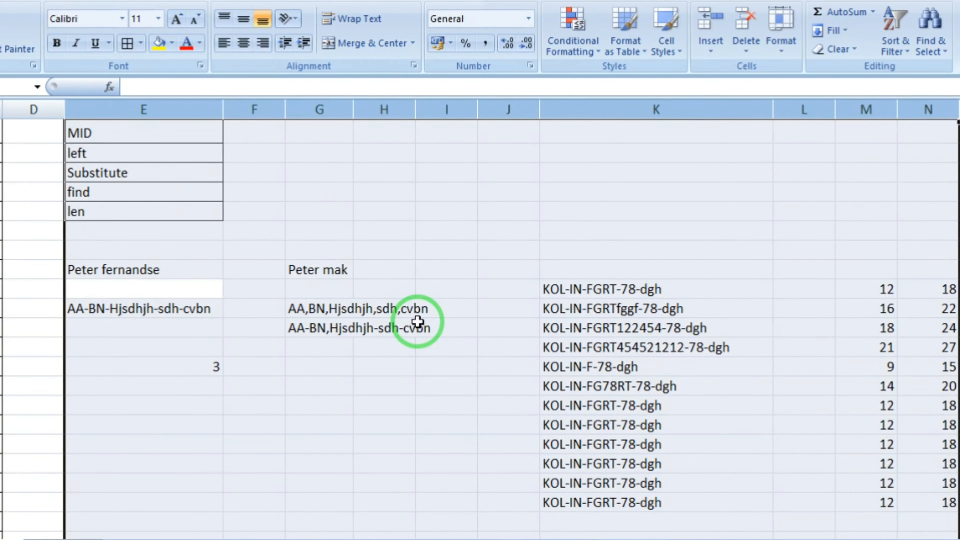
pyautogui.hotkey('ctrl', '-')
# Select the whole State and Pin columns, B and C, of the address sheet.
pyautogui.press('Left')
pyautogui.press('Left')
pyautogui.press('Left')
pyautogui.press('Left')
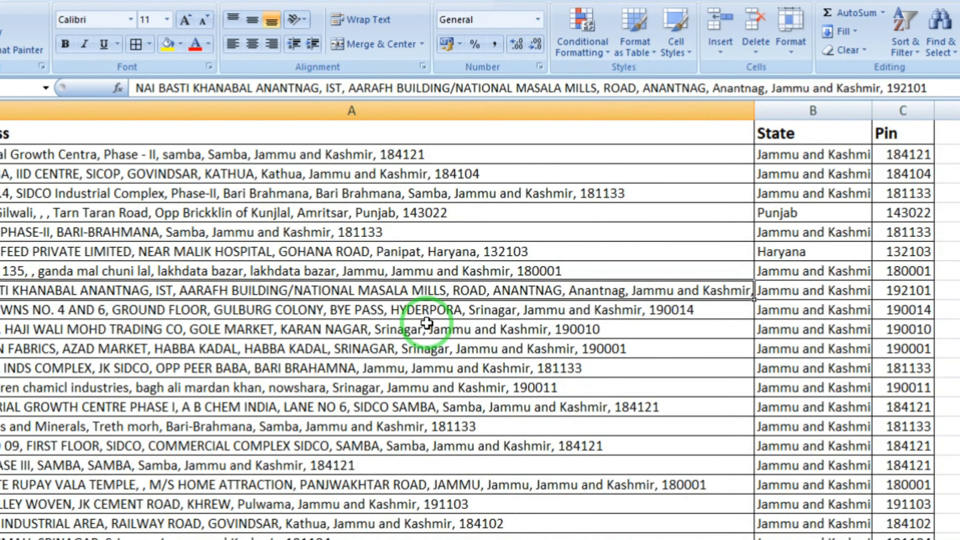
pyautogui.press('Right')
pyautogui.hotkey('ctrl', 'space')
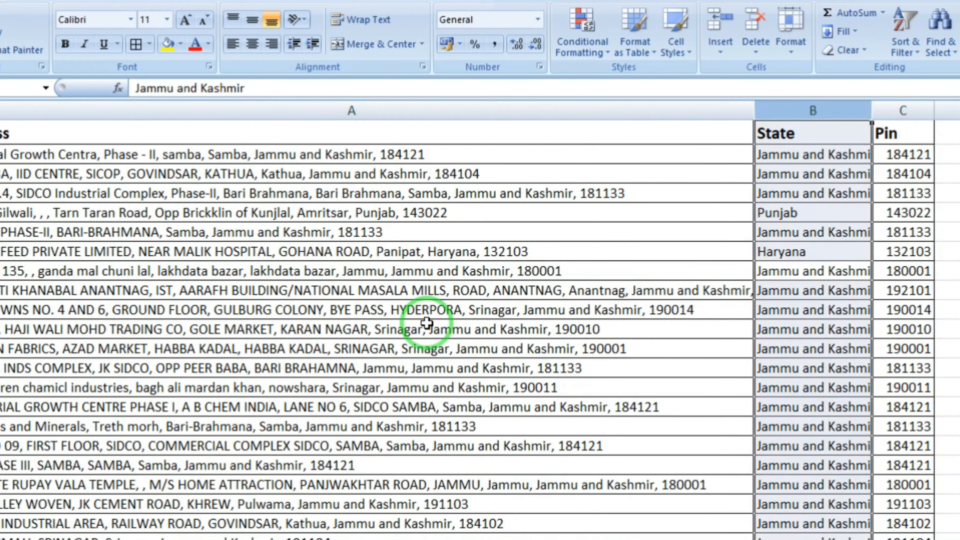
pyautogui.hotkey('shift', 'Right')
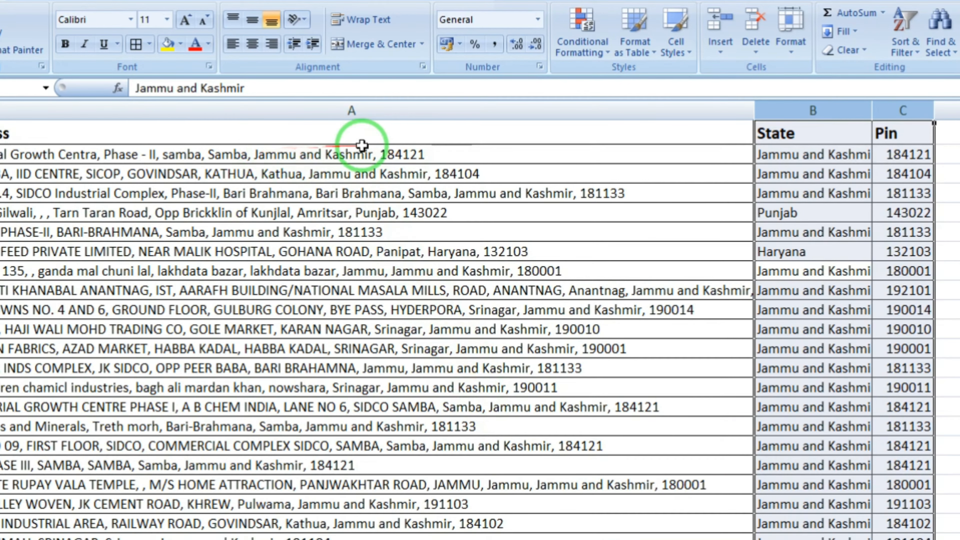
# Examine where the state and pin code sit within the addresses in column A, compared with the State and Pin columns.
pyautogui.keyDown('ctrl'); pyautogui.scroll(3, 281, 168); pyautogui.keyUp('ctrl')
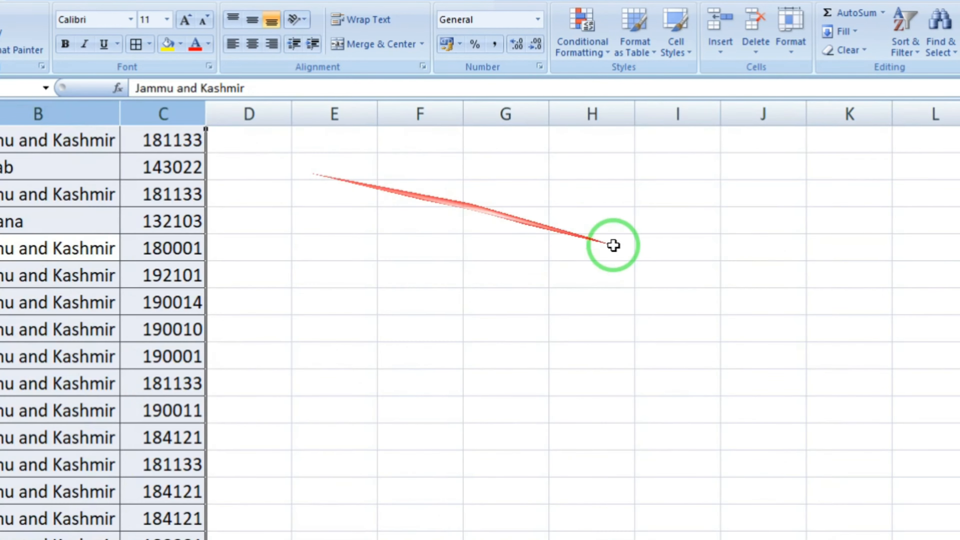
pyautogui.hscroll(-1, 307, 292)
pyautogui.scroll(1, 658, 144)
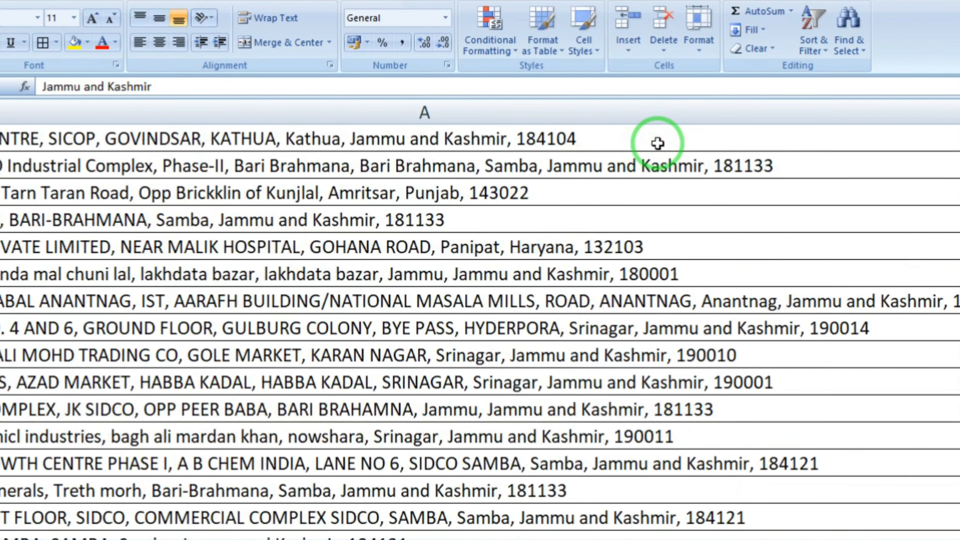
pyautogui.scroll(1, 658, 143)
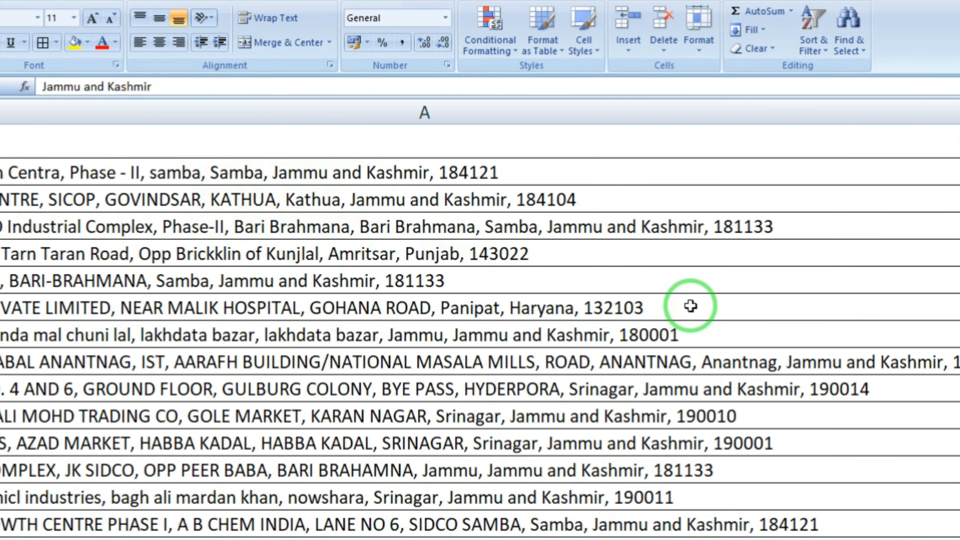
pyautogui.hscroll(5, 742, 335)
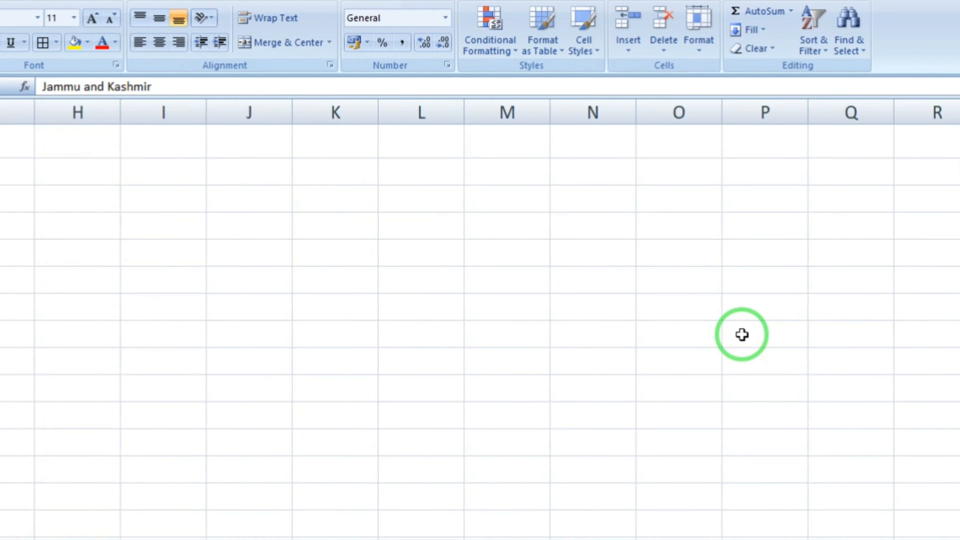
pyautogui.scroll(-1, 743, 335)
pyautogui.scroll(-1, 742, 335)
pyautogui.hscroll(-3, 740, 334)
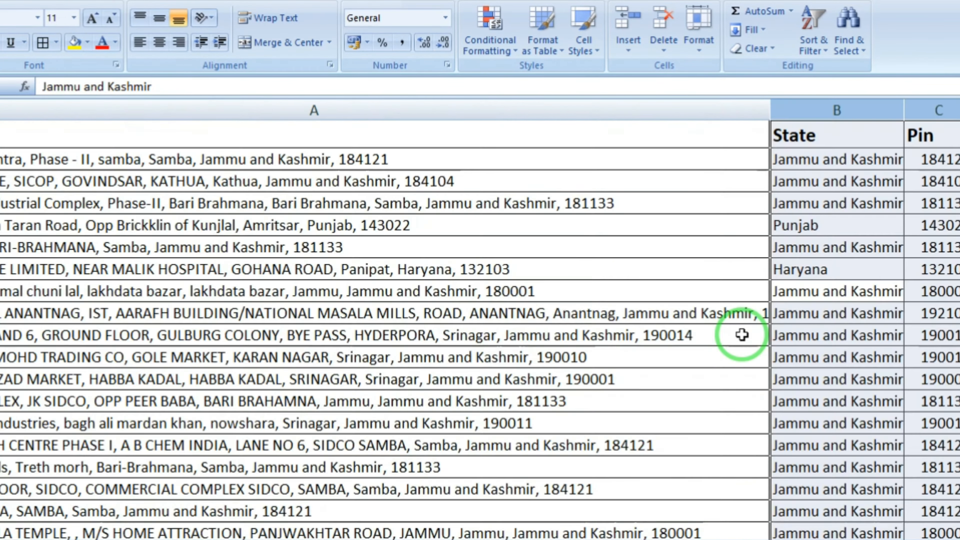
# Delete the State and Pin columns, B and C, from the address sheet.
pyautogui.scroll(-1, 757, 331)
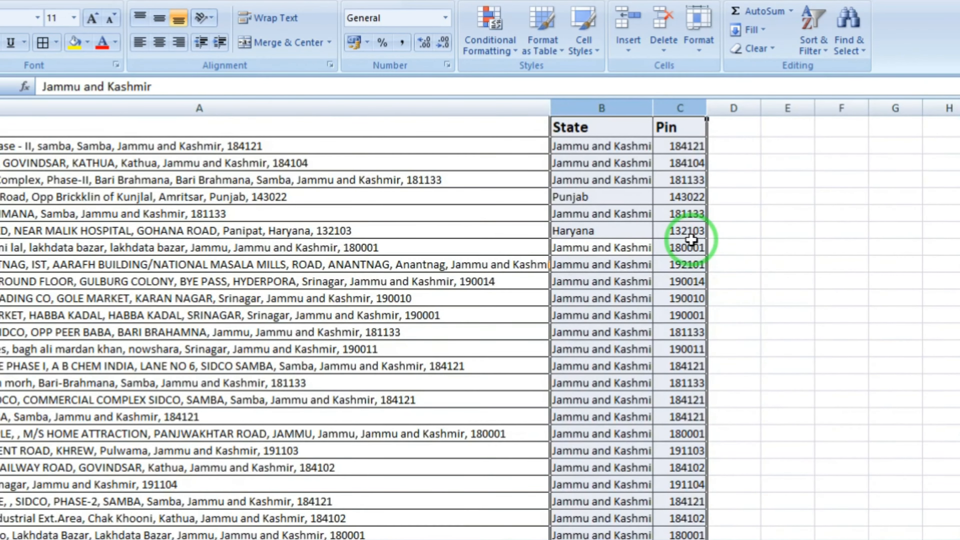
pyautogui.click(607, 103)
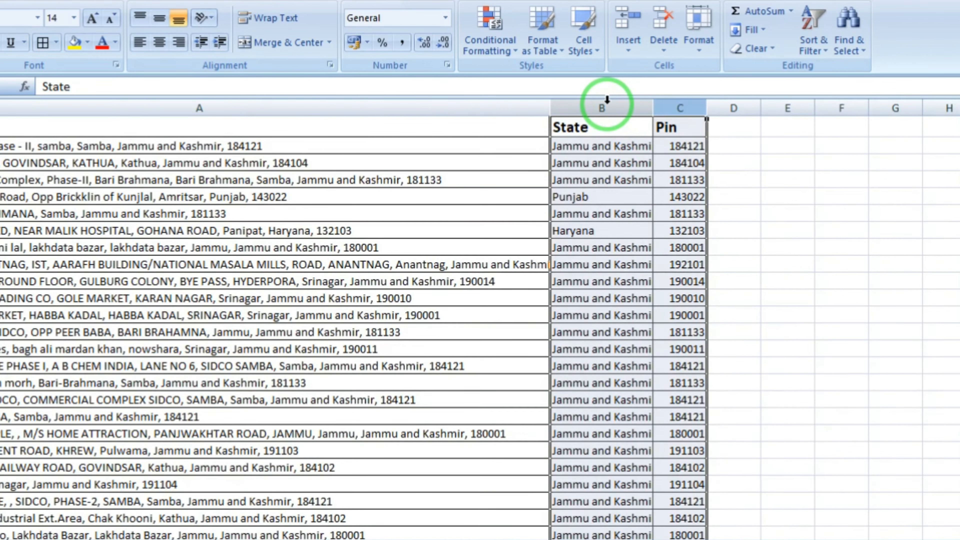
pyautogui.hotkey('ctrl', '-')
# Wrap the text in address column A and narrow the column so each address spans several lines.
pyautogui.press('Left')
pyautogui.hotkey('ctrl', 'space')
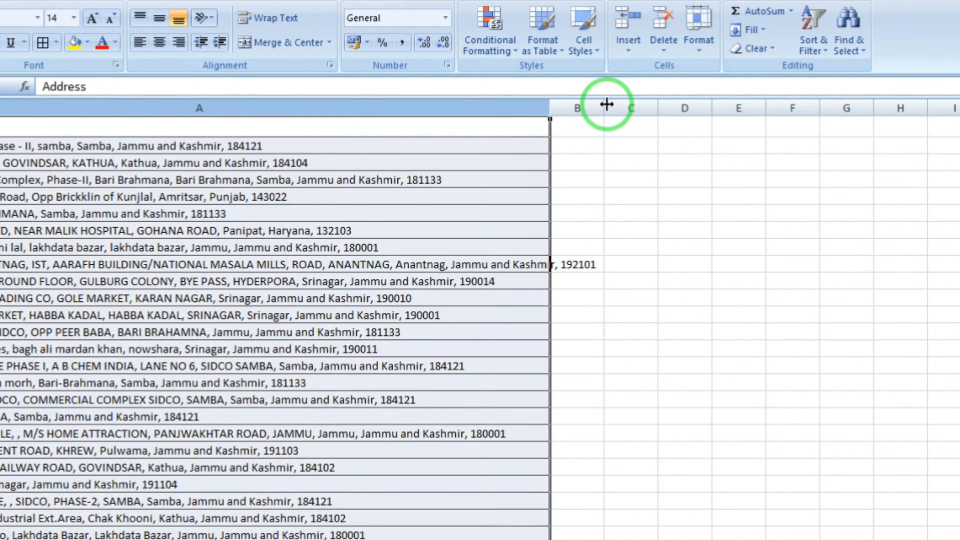
pyautogui.click(269, 19)
pyautogui.moveTo(549, 108); pyautogui.dragTo(217, 88)
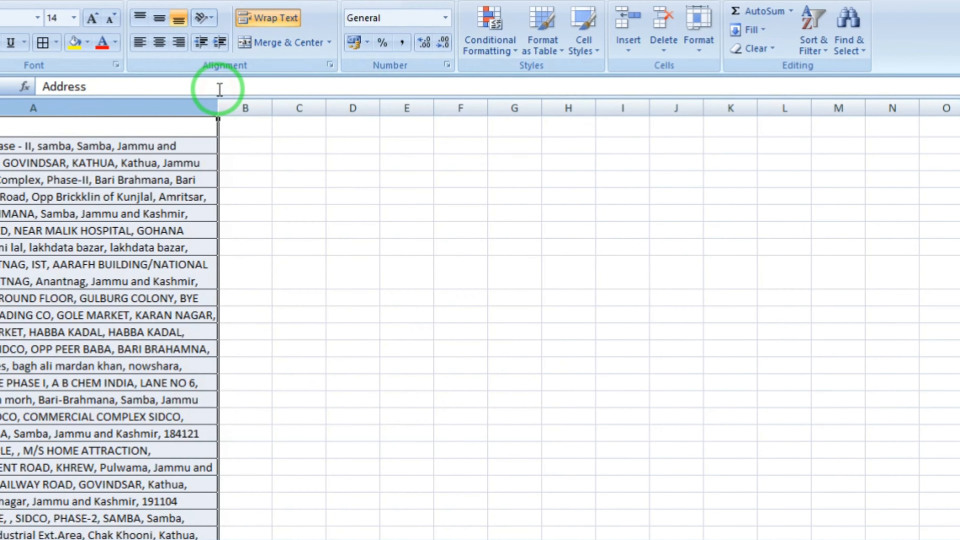
pyautogui.click(260, 18)
pyautogui.scroll(5, 235, 218)
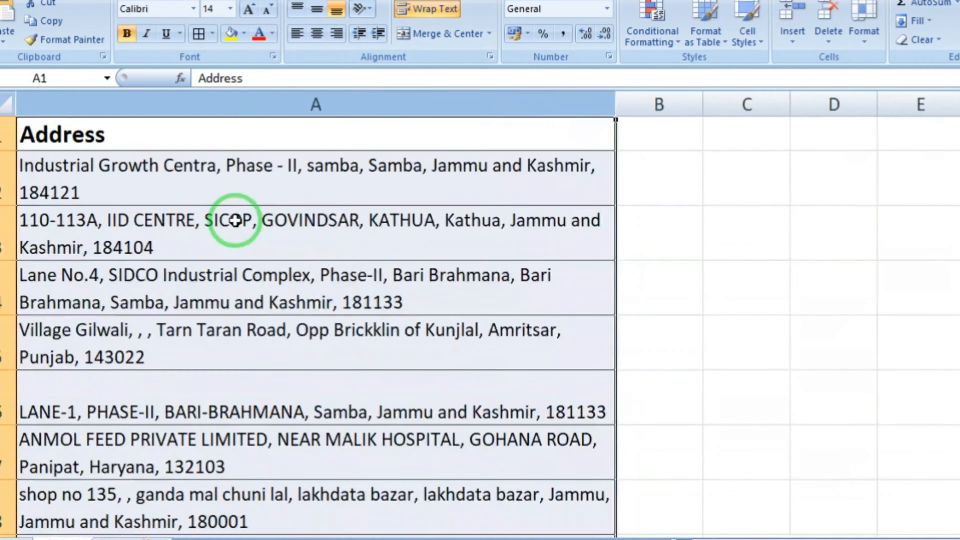
# Enter the header PINCODE in cell B1 beside the Address heading.
pyautogui.click(692, 185)
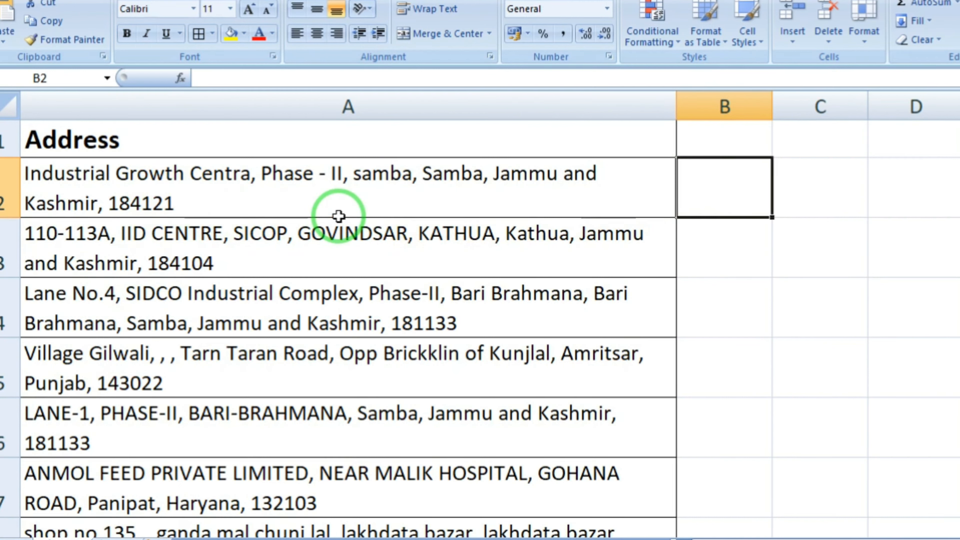
pyautogui.press('Up')
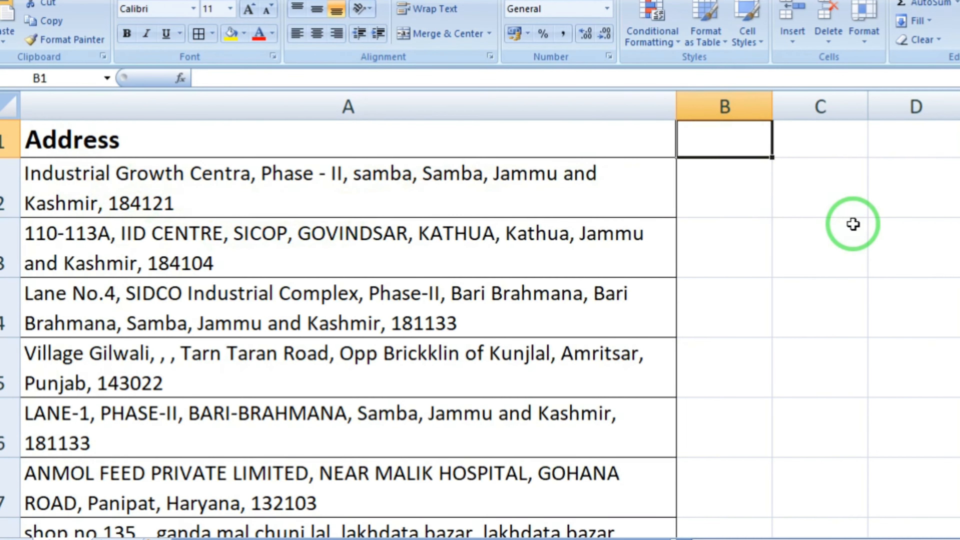
pyautogui.write('PINCODE')
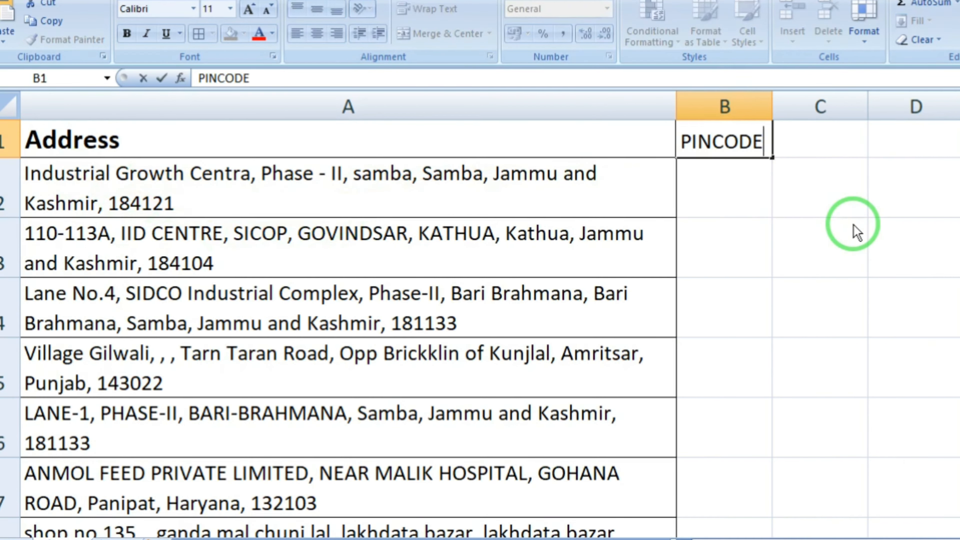
pyautogui.press('Return')
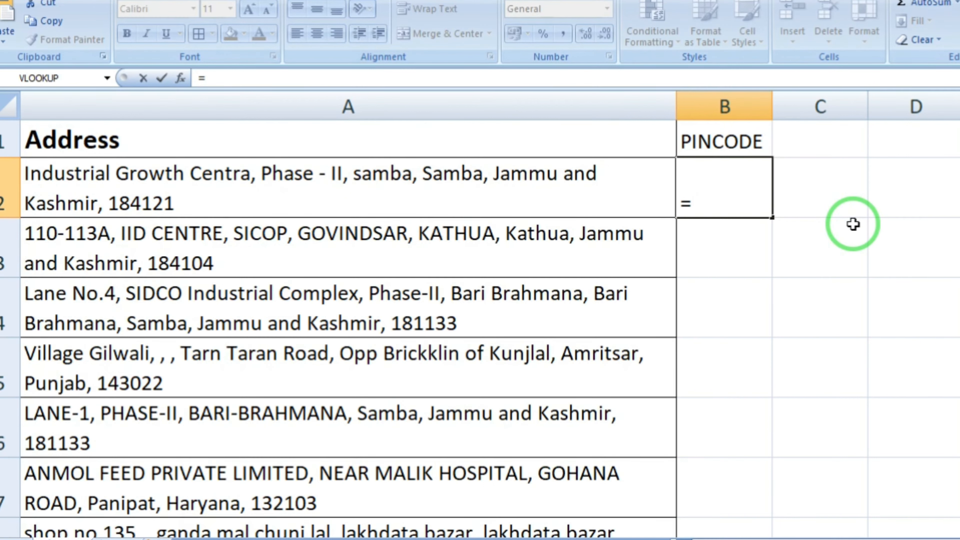
pyautogui.write('=subst')
pyautogui.press('Return')
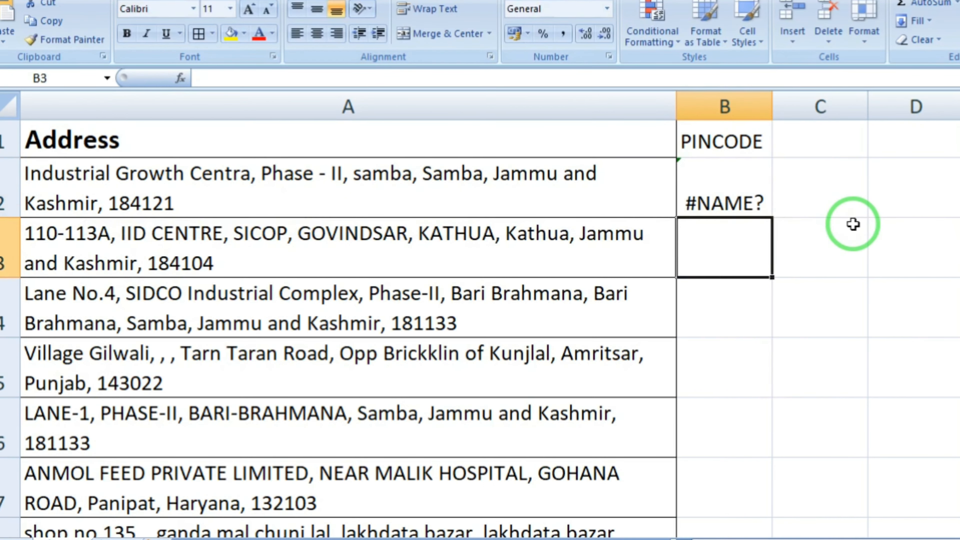
pyautogui.press('Up')
pyautogui.press('Delete')
pyautogui.write('=st')
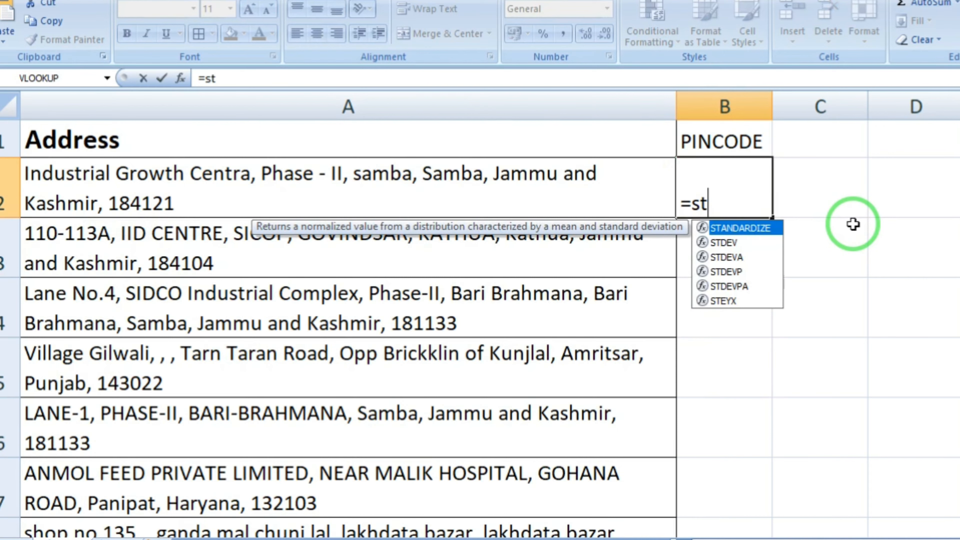
pyautogui.press('BackSpace')
pyautogui.write('u')
pyautogui.press('Tab')
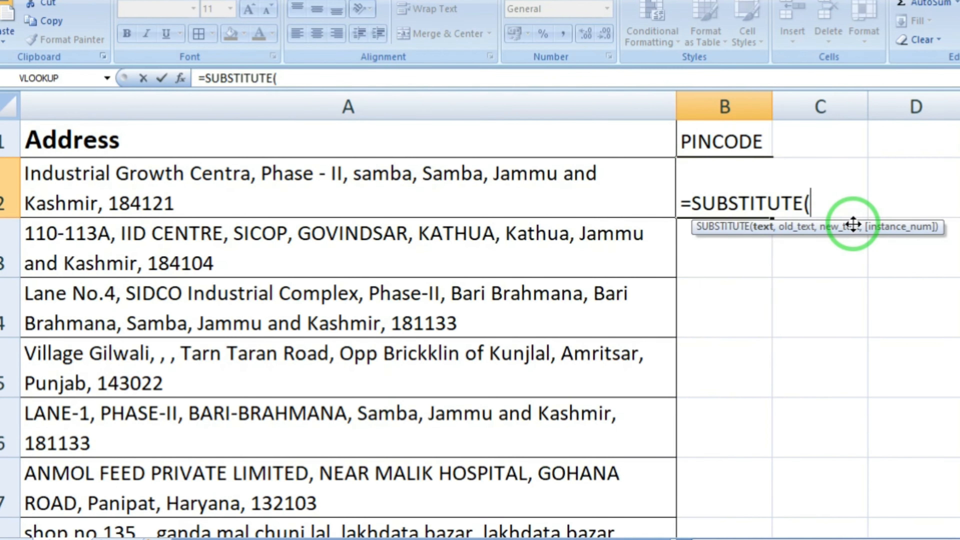
pyautogui.click(179, 181)
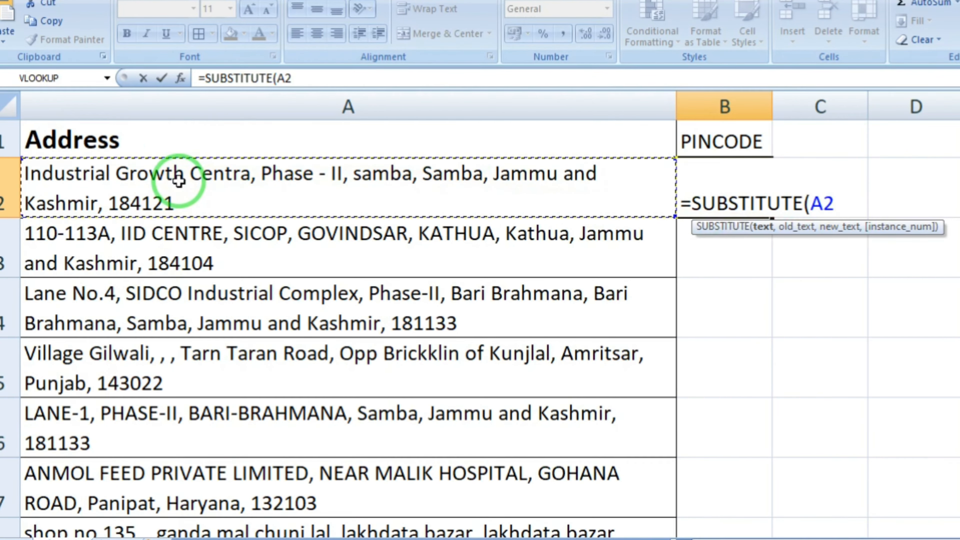
pyautogui.write(',')
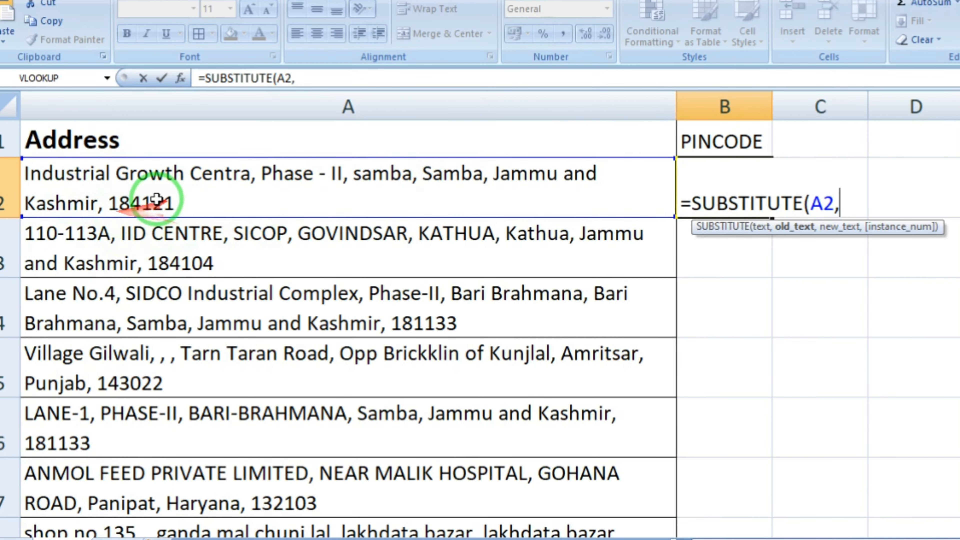
pyautogui.press('Escape')
# Enter the sample text df,gh in C2, with the character counts 5 in D2 and 4 in E2.
pyautogui.click(823, 214)
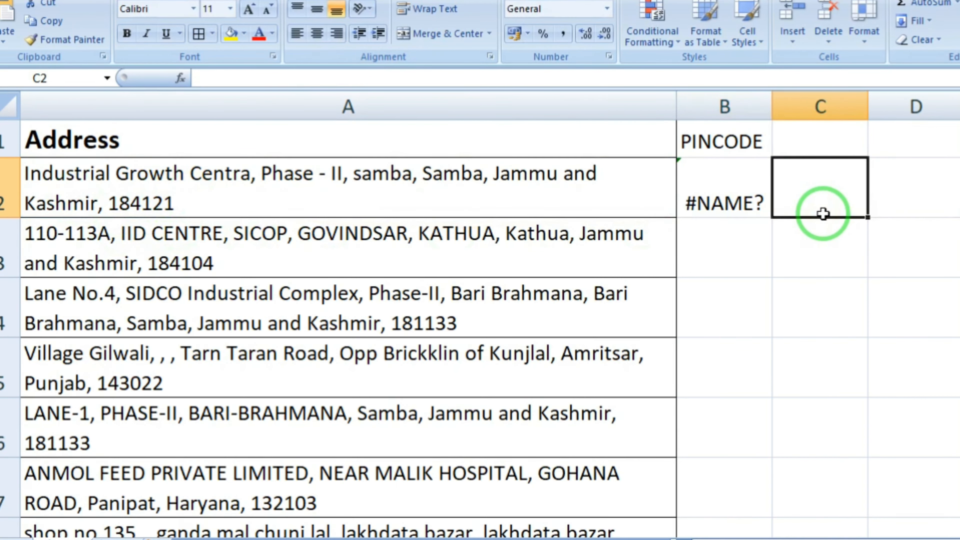
pyautogui.write('df,gh')
pyautogui.press('Return')
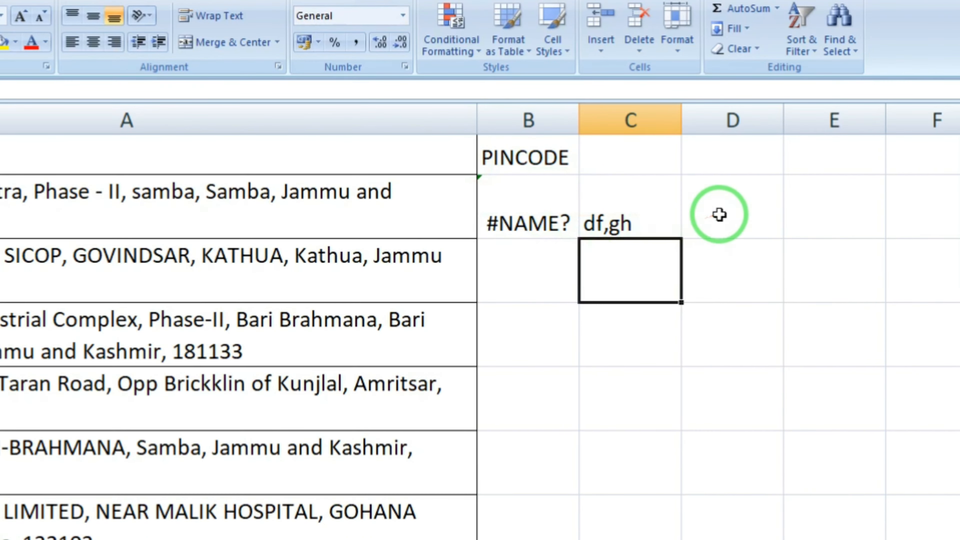
pyautogui.click(719, 215)
pyautogui.write('5')
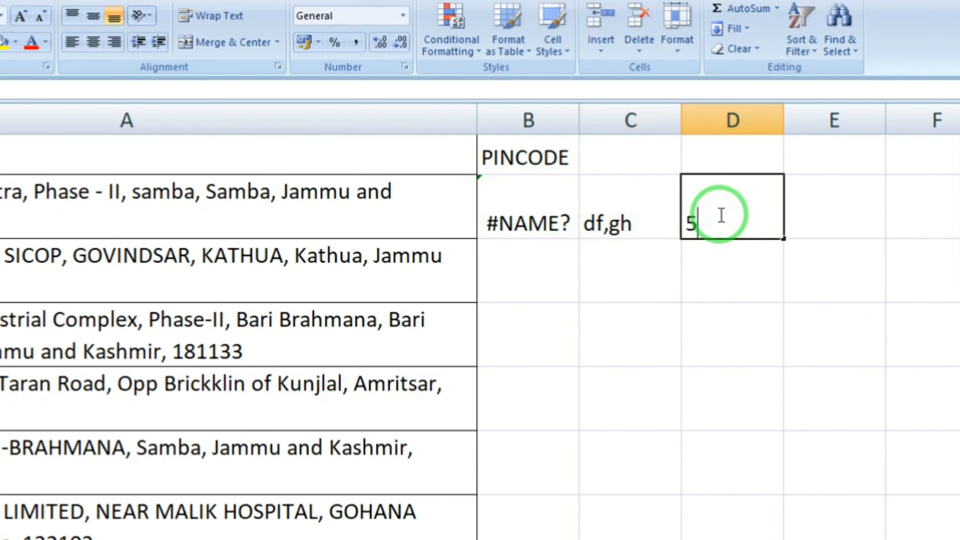
pyautogui.press('Return')
pyautogui.press('Up')
pyautogui.press('Right')
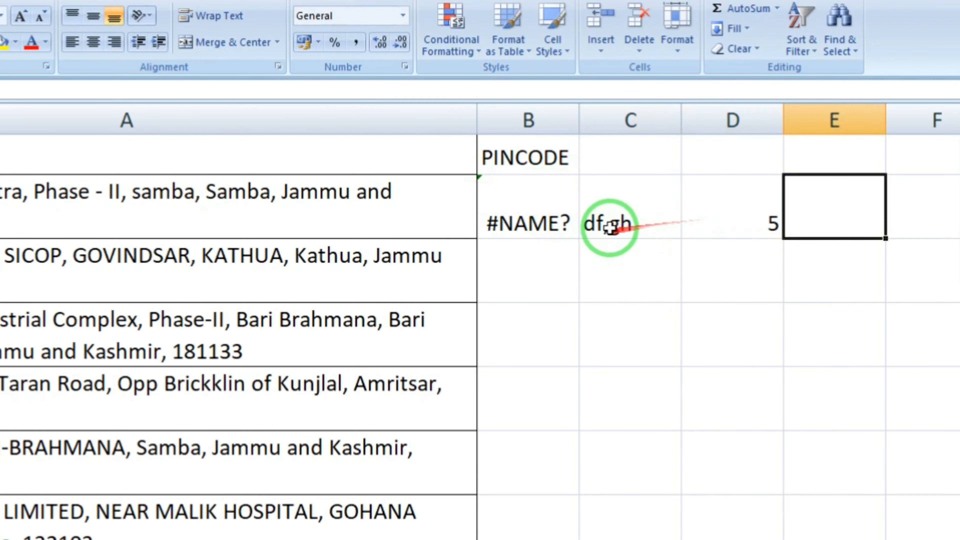
pyautogui.write('4')
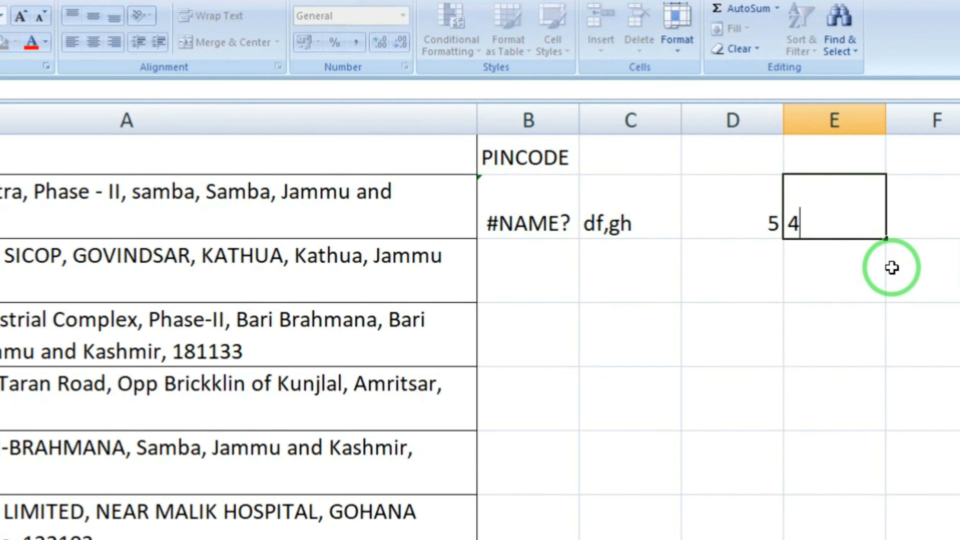
pyautogui.press('Return')
# Calculate the difference between the two sample counts in E3 with +D2-E2.
pyautogui.write('+')
pyautogui.press('Up')
pyautogui.press('Left')
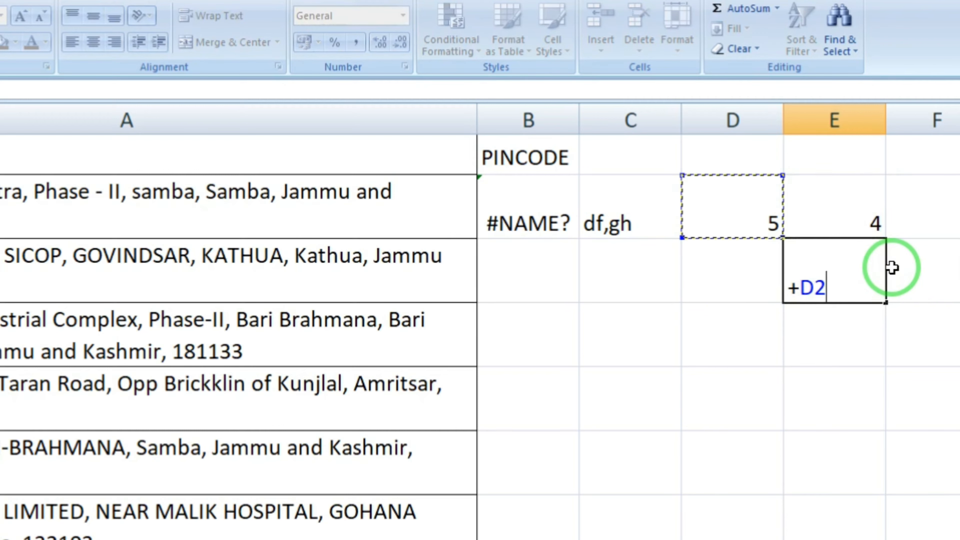
pyautogui.write('-')
pyautogui.press('Up')
pyautogui.press('Return')
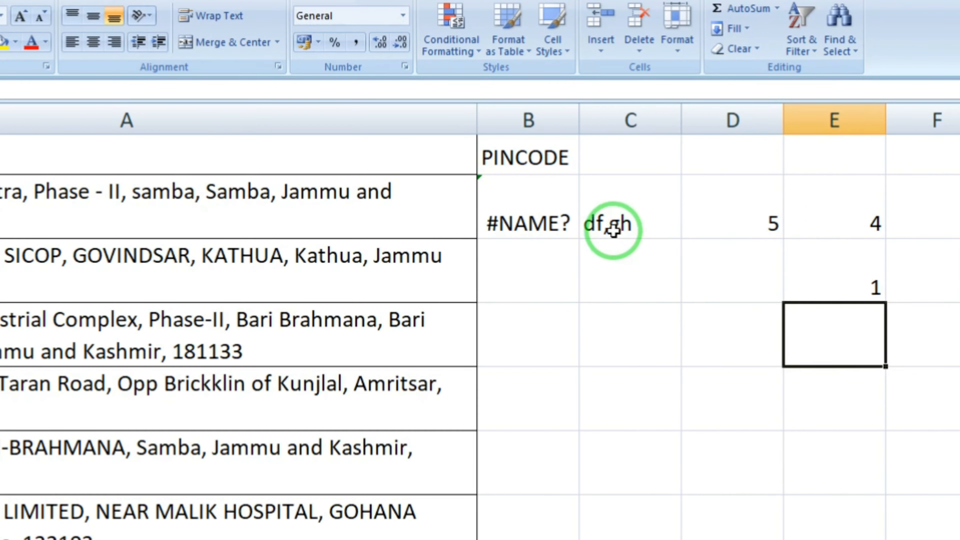
# Clear the comma-count example from cells C2 through E3.
pyautogui.click(589, 227)
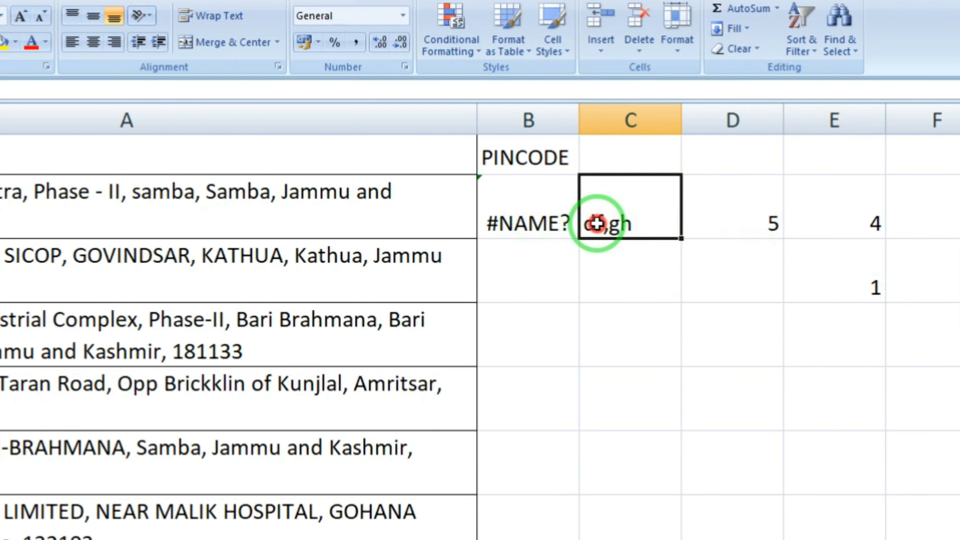
pyautogui.press('Right')
pyautogui.press('Right')
pyautogui.press('Left')
pyautogui.press('Left')
pyautogui.hotkey('shift', 'Right')
pyautogui.hotkey('shift', 'Right')
pyautogui.hotkey('shift', 'Down')
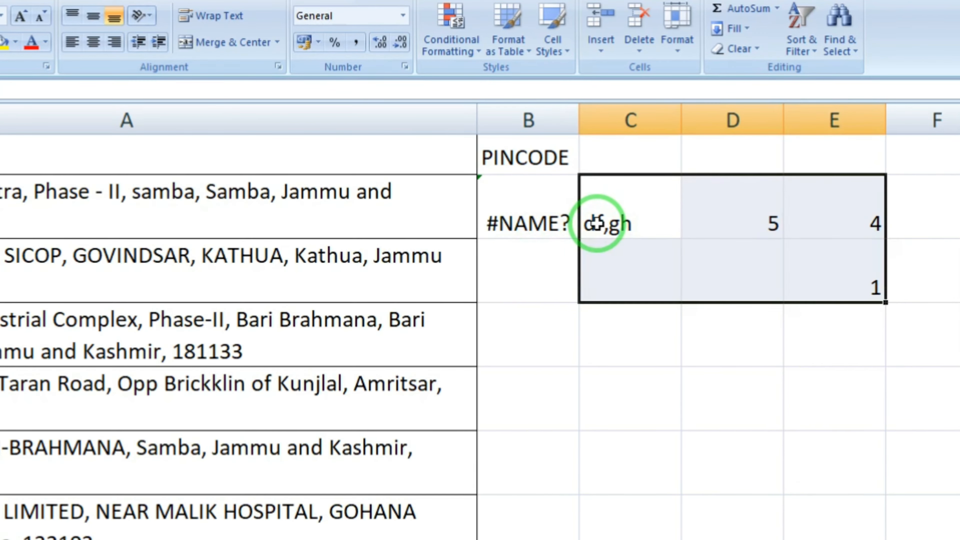
pyautogui.press('BackSpace')
pyautogui.press('Escape')
pyautogui.press('BackSpace')
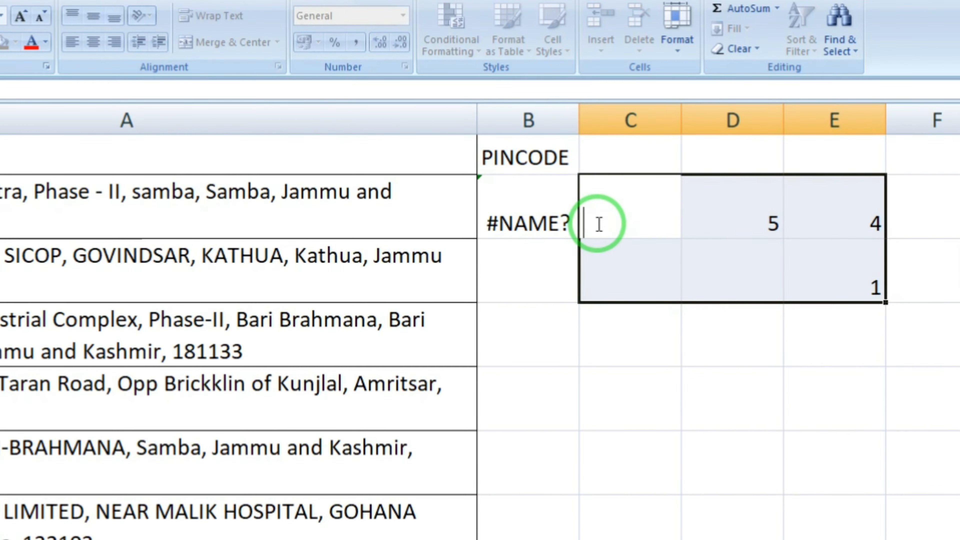
pyautogui.press('Escape')
pyautogui.press('Delete')
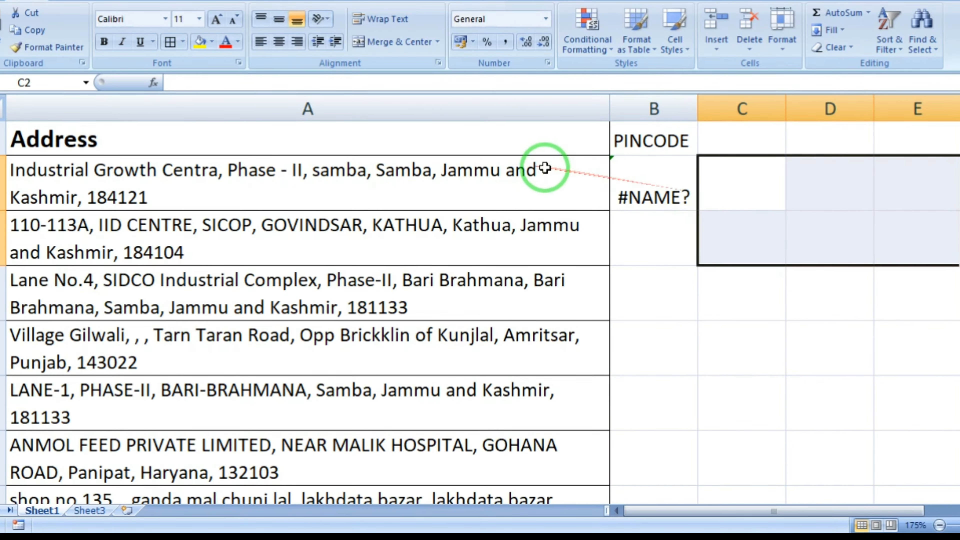
# Replace B2's content with =SUBSTITUTE(A2,",","") to strip the commas from the first address.
pyautogui.click(679, 200)
pyautogui.write('=substT')
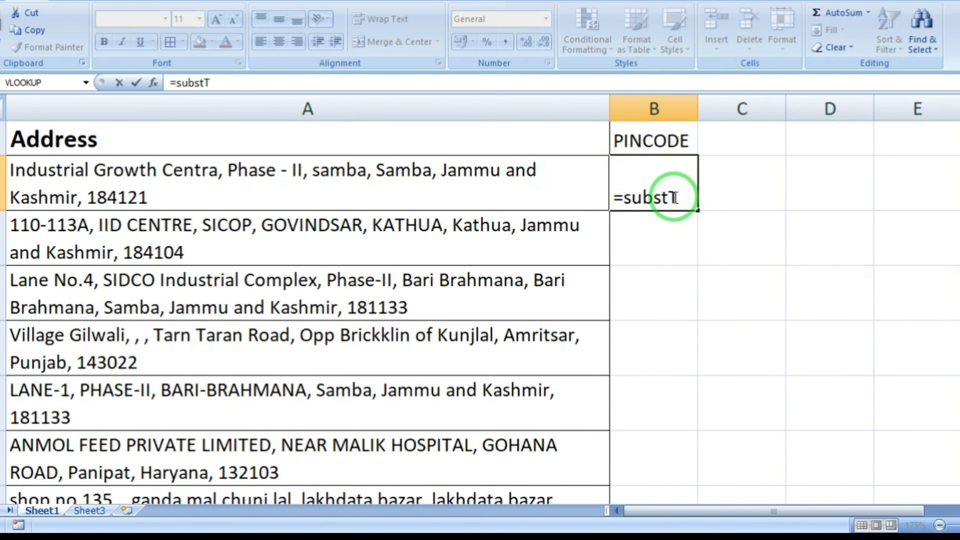
pyautogui.press('BackSpace')
pyautogui.write('I')
pyautogui.press('Tab')
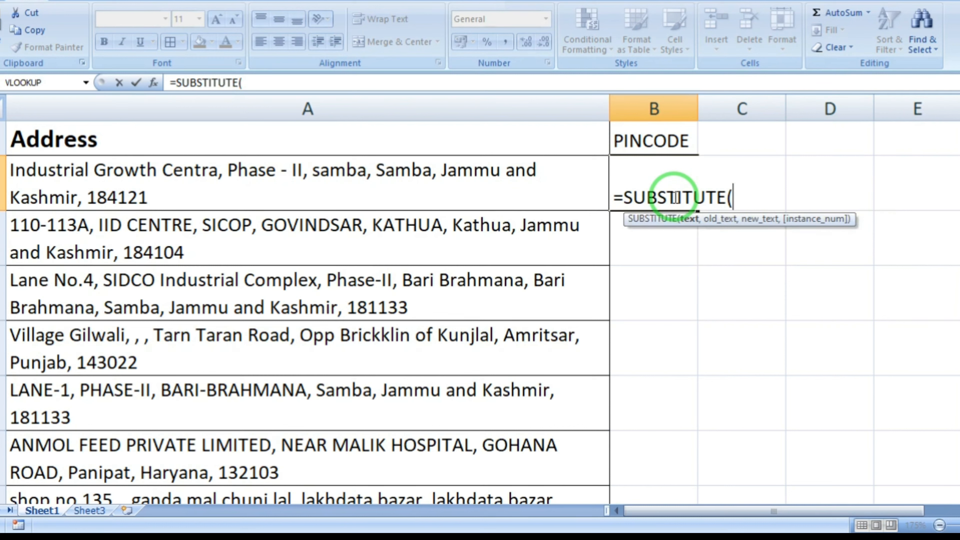
pyautogui.click(414, 176)
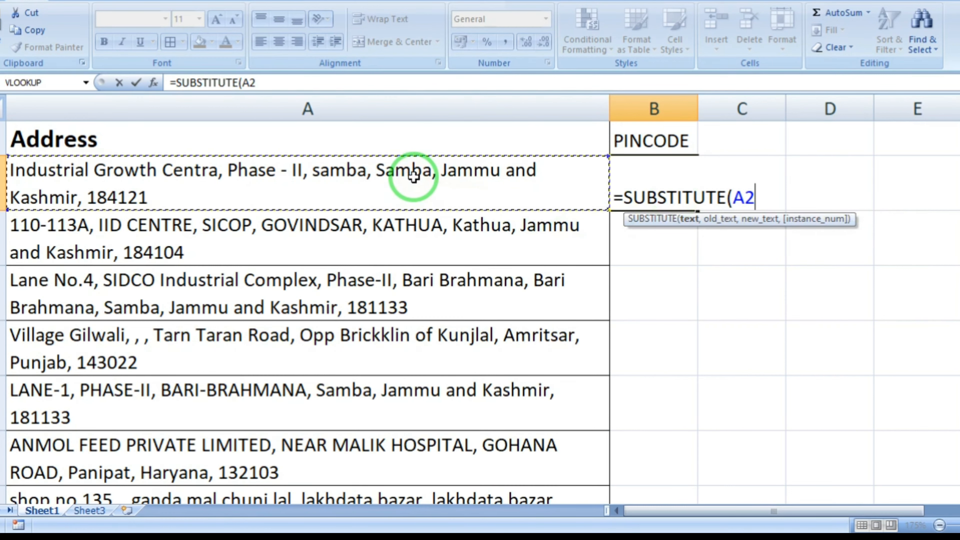
pyautogui.write(',",","')
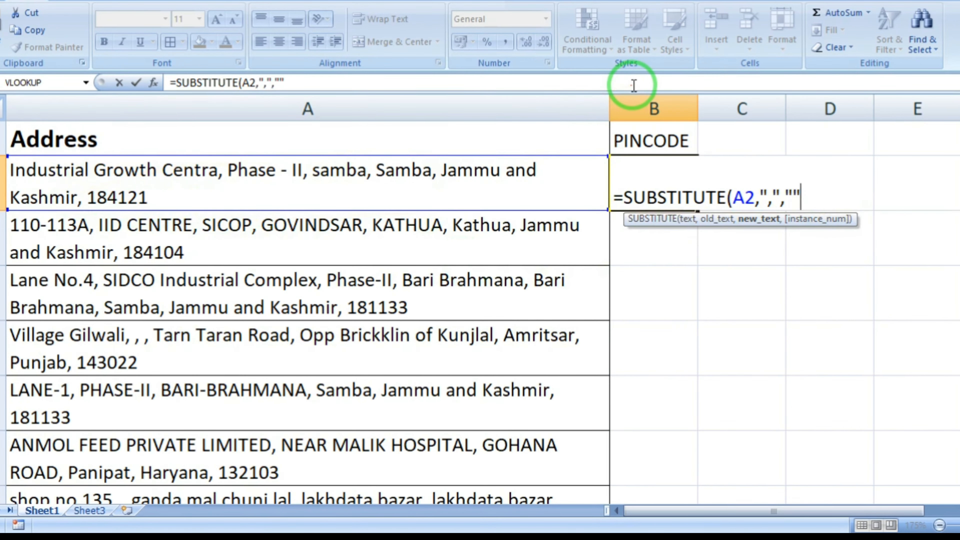
pyautogui.press('Return')
# Examine the full SUBSTITUTE output of B2 across the row and compare it with the original address in A2.
pyautogui.press('Up')
pyautogui.press('Right')
pyautogui.press('Right')
pyautogui.press('Right')
pyautogui.press('Right')
pyautogui.press('Right')
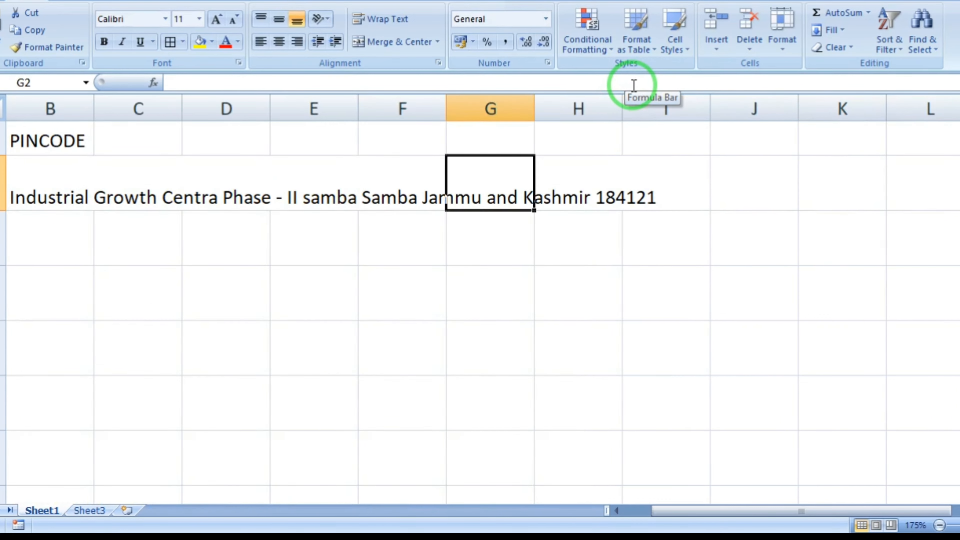
pyautogui.press('Right')
pyautogui.press('Left')
pyautogui.press('Left')
pyautogui.press('Left')
pyautogui.press('Left')
pyautogui.press('Left')
pyautogui.press('Left')
pyautogui.press('Left')
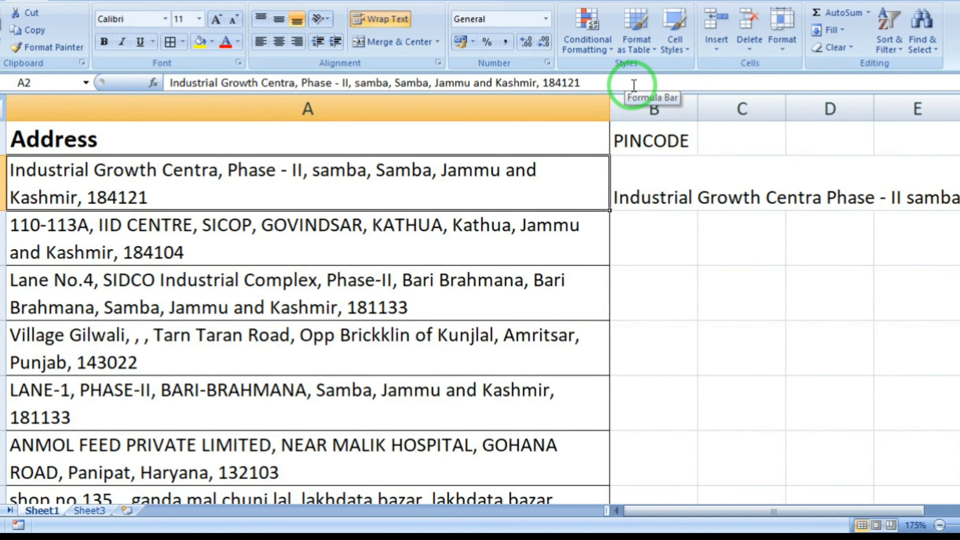
# Wrap the B2 formula in LEN, making it =LEN(SUBSTITUTE(A2,",","")), to count the characters without commas.
pyautogui.press('Right')
pyautogui.click(634, 84)
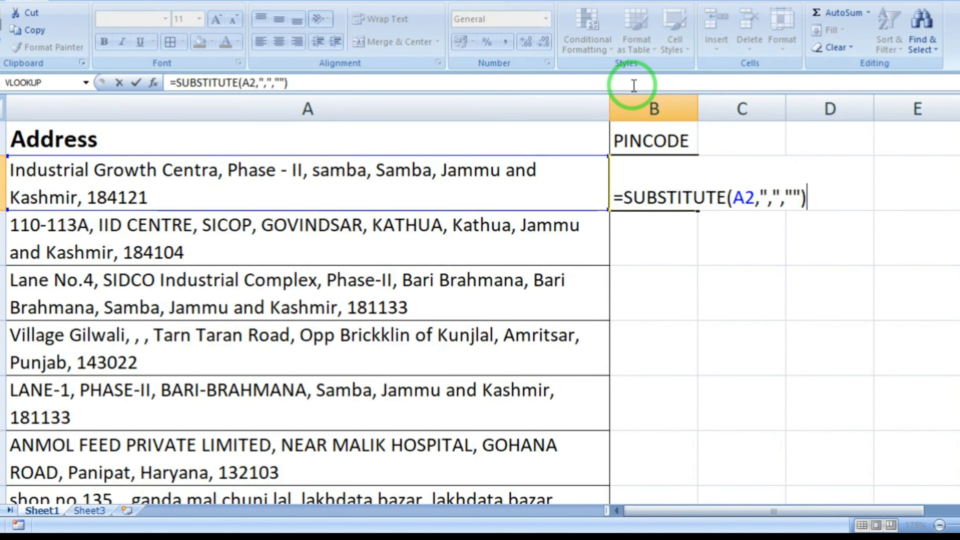
pyautogui.press('Left')
pyautogui.press('Left')
pyautogui.press('Left')
pyautogui.press('Left')
pyautogui.press('Left')
pyautogui.press('Left')
pyautogui.press('Left')
pyautogui.press('Left')
pyautogui.press('Left')
pyautogui.press('Left')
pyautogui.press('Left')
pyautogui.press('Left')
pyautogui.press('Left')
pyautogui.press('Left')
pyautogui.press('Left')
pyautogui.press('Left')
pyautogui.press('Left')
pyautogui.press('Left')
pyautogui.press('Left')
pyautogui.press('Left')
pyautogui.write('len(')
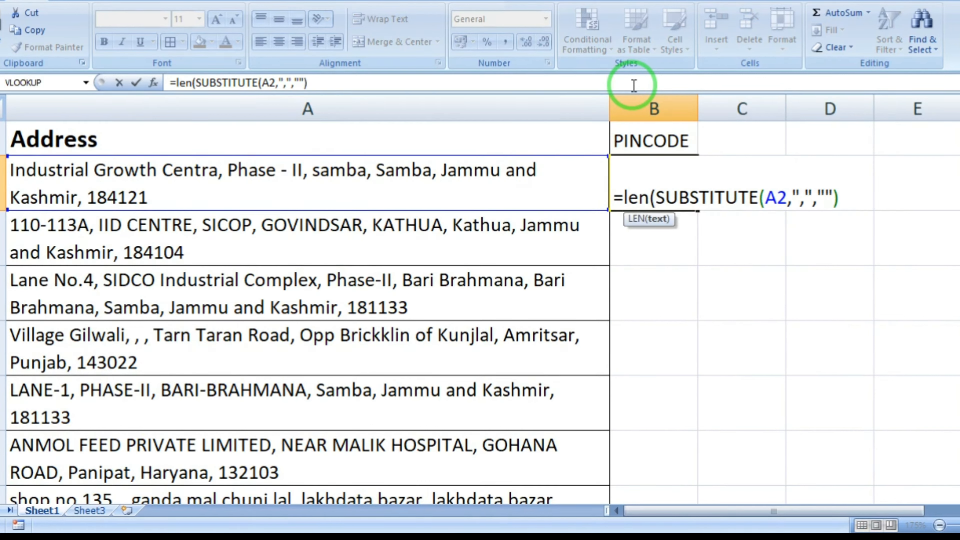
pyautogui.press('Return')
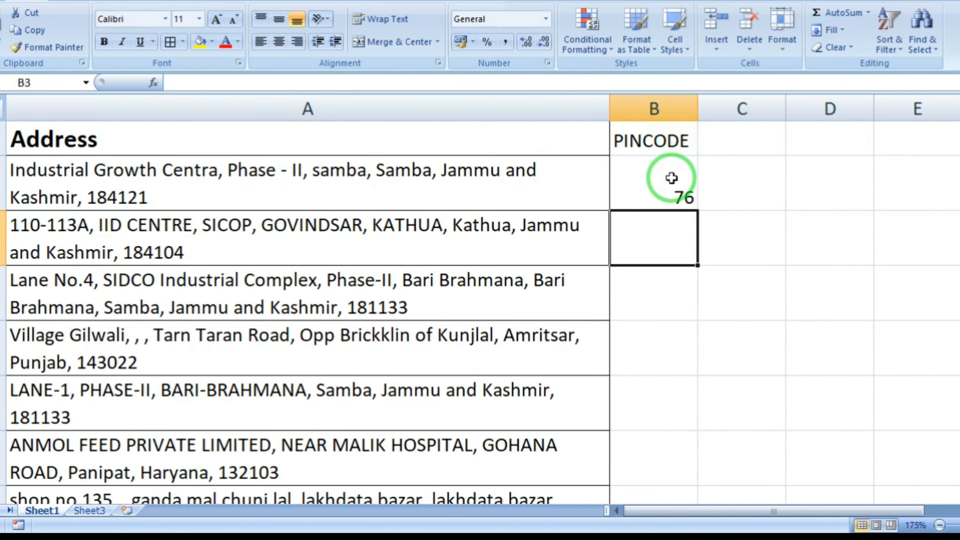
pyautogui.click(672, 178)
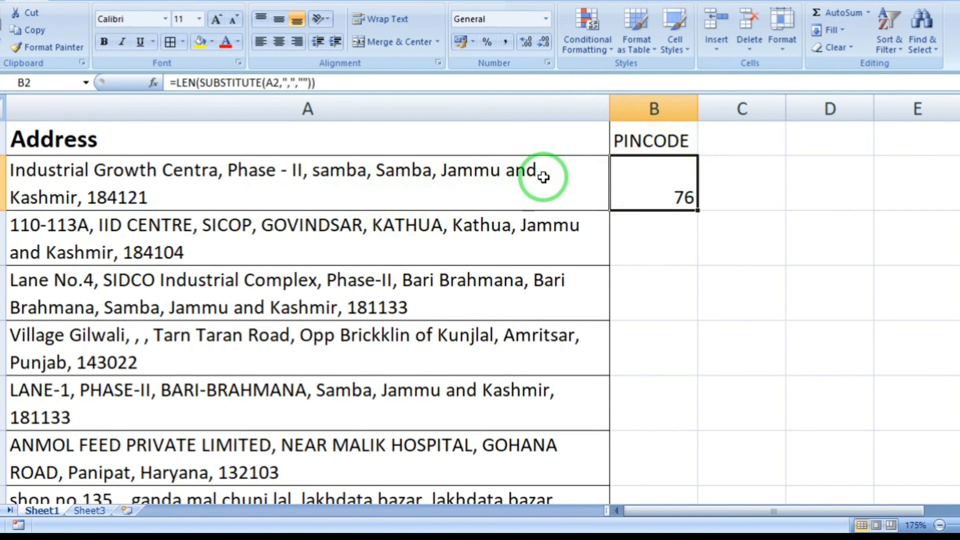
# Extend B2's formula to =LEN(A2)-LEN(SUBSTITUTE(A2,",","")) to count the commas in the first address.
pyautogui.press('F2')
pyautogui.press('Left')
pyautogui.press('Left')
pyautogui.press('Left')
pyautogui.press('Left')
pyautogui.press('Left')
pyautogui.press('Left')
pyautogui.press('Left')
pyautogui.press('Left')
pyautogui.press('Left')
pyautogui.press('Left')
pyautogui.press('Left')
pyautogui.press('Left')
pyautogui.press('Left')
pyautogui.press('Left')
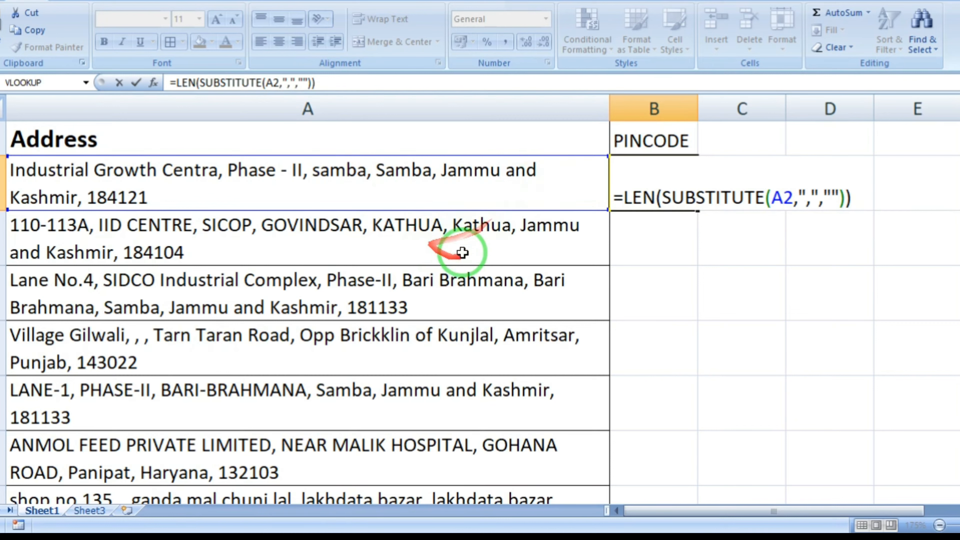
pyautogui.write('len')
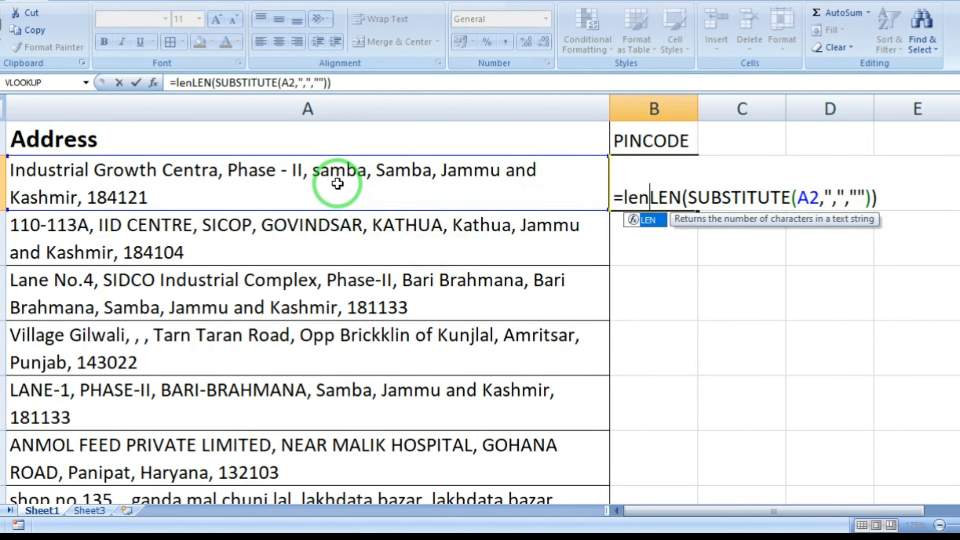
pyautogui.write('()')
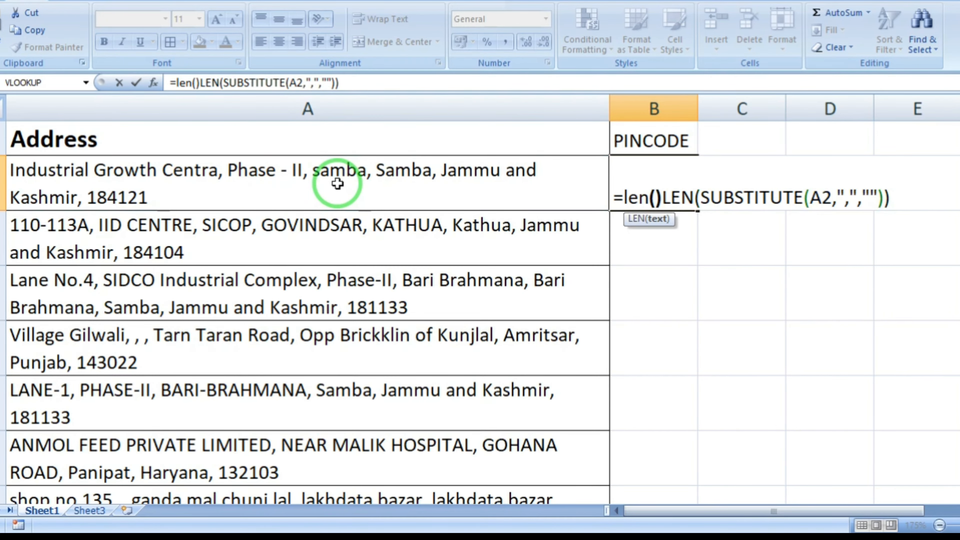
pyautogui.write('-')
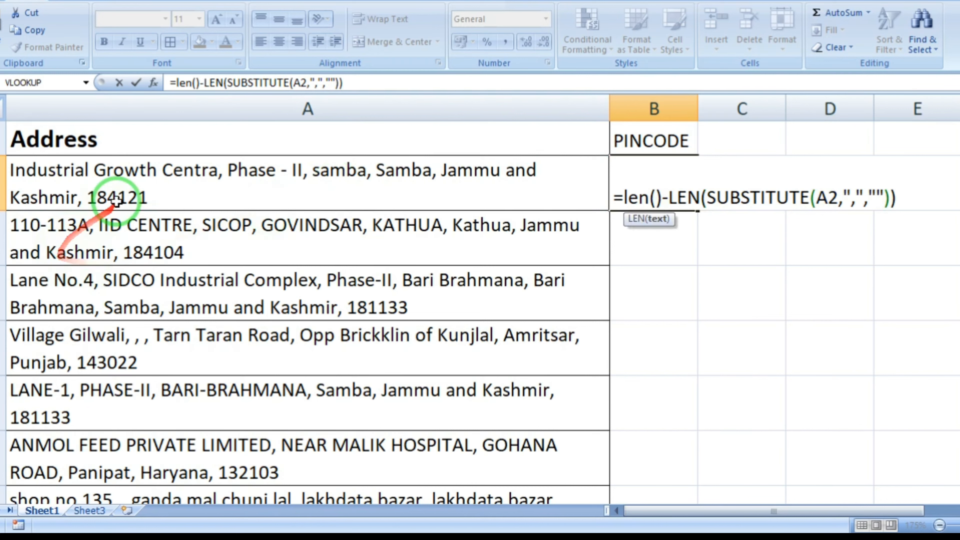
pyautogui.click(113, 195)
pyautogui.press('Return')
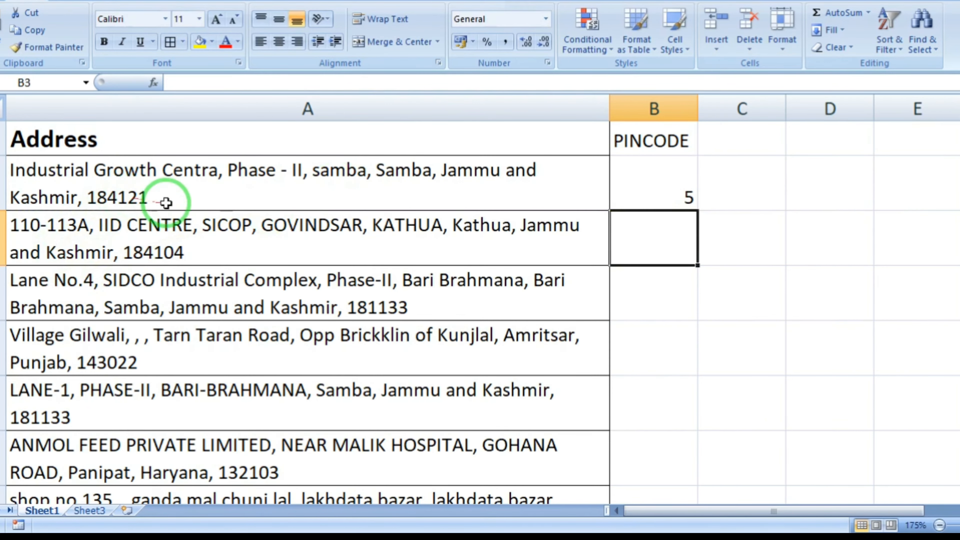
pyautogui.click(651, 184)
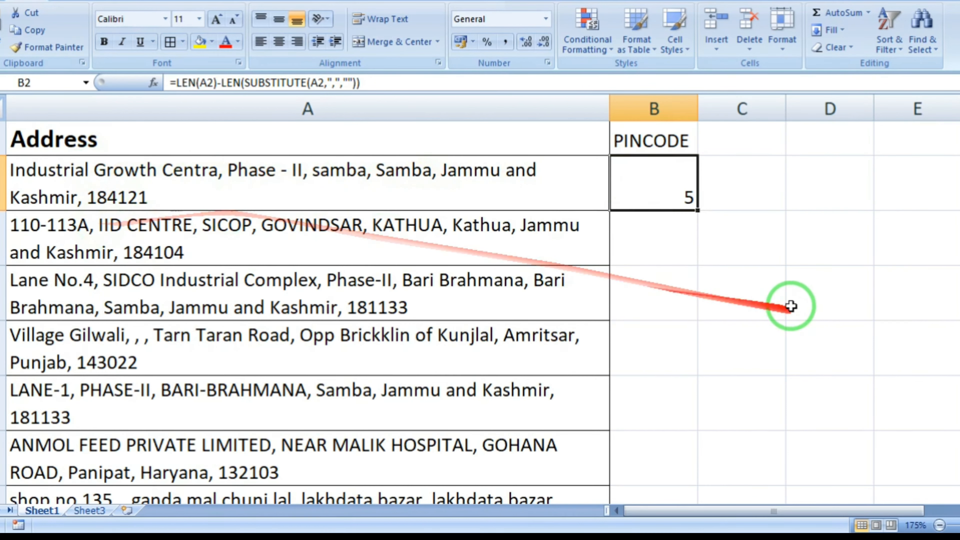
pyautogui.press('F2')
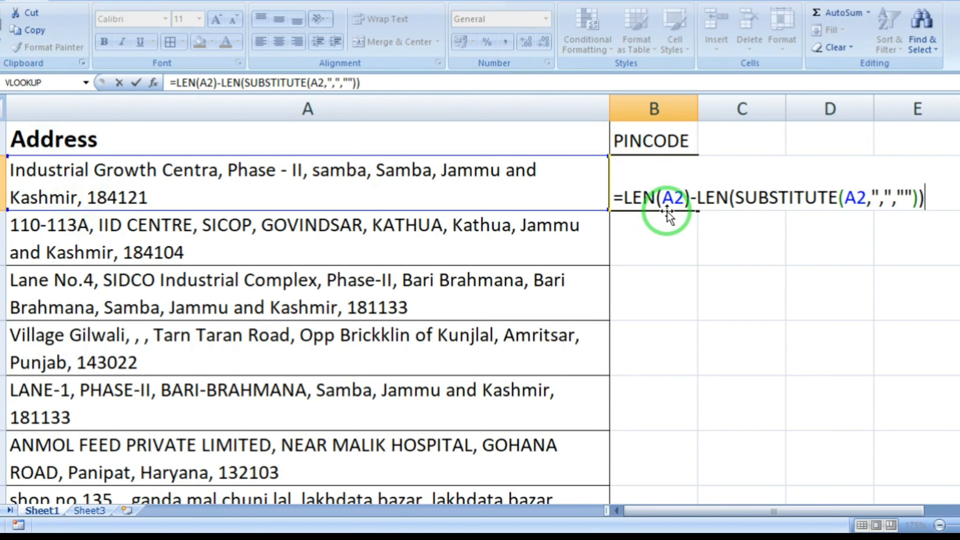
pyautogui.hotkey('shift', 'Left')
pyautogui.hotkey('shift', 'Left')
pyautogui.hotkey('shift', 'Left')
pyautogui.hotkey('shift', 'Left')
pyautogui.hotkey('shift', 'Left')
pyautogui.hotkey('shift', 'Left')
pyautogui.hotkey('shift', 'Left')
pyautogui.hotkey('shift', 'Left')
pyautogui.hotkey('shift', 'Left')
pyautogui.hotkey('shift', 'Left')
pyautogui.hotkey('shift', 'Left')
pyautogui.hotkey('shift', 'Left')
pyautogui.hotkey('shift', 'Left')
pyautogui.hotkey('shift', 'Left')
pyautogui.hotkey('shift', 'Left')
pyautogui.hotkey('shift', 'Left')
pyautogui.hotkey('shift', 'Left')
pyautogui.hotkey('shift', 'Left')
pyautogui.hotkey('shift', 'Left')
pyautogui.hotkey('shift', 'Left')
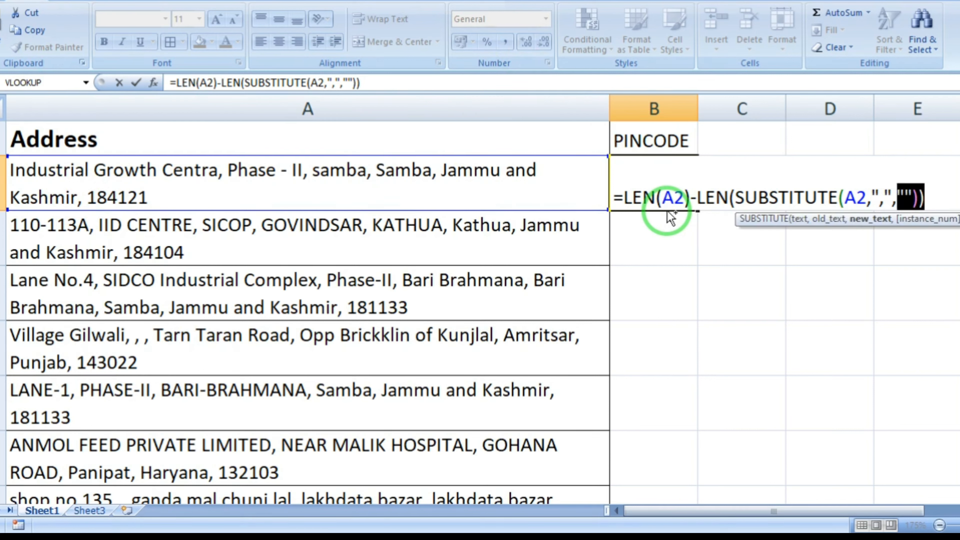
pyautogui.press('BackSpace')
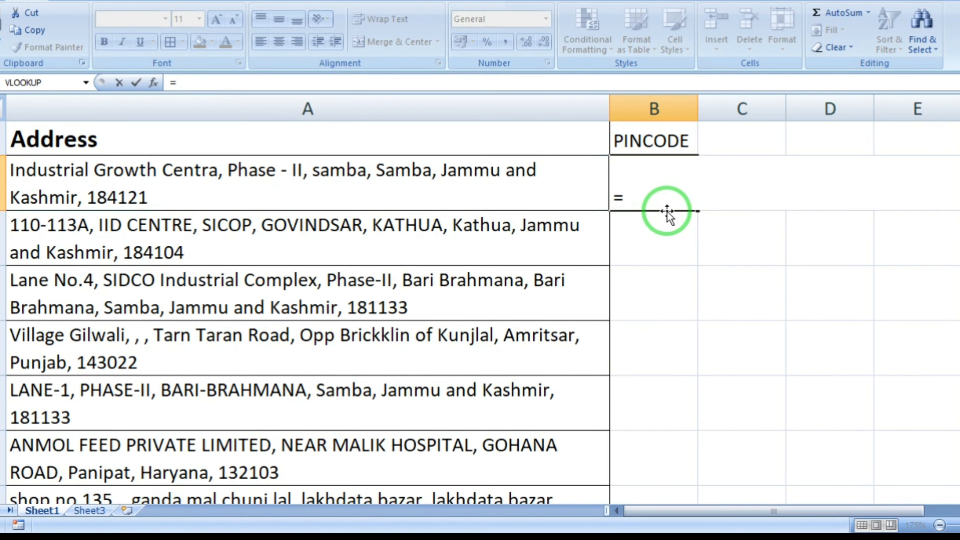
pyautogui.press('Escape')
# Enter =SUBSTITUTE(A2,",","%$") in C2 to replace every comma of the first address with %$.
pyautogui.press('Right')
pyautogui.press('Right')
pyautogui.press('Left')
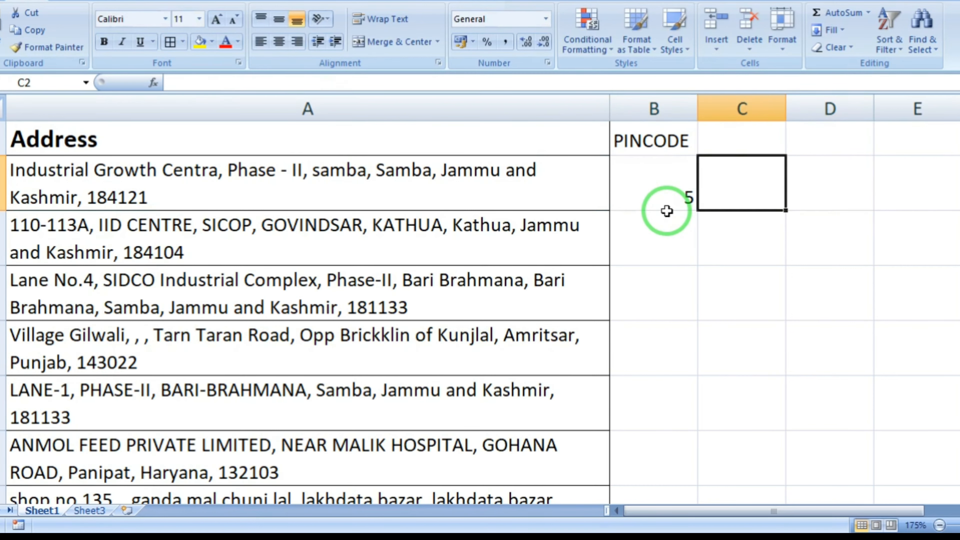
pyautogui.write('=sub')
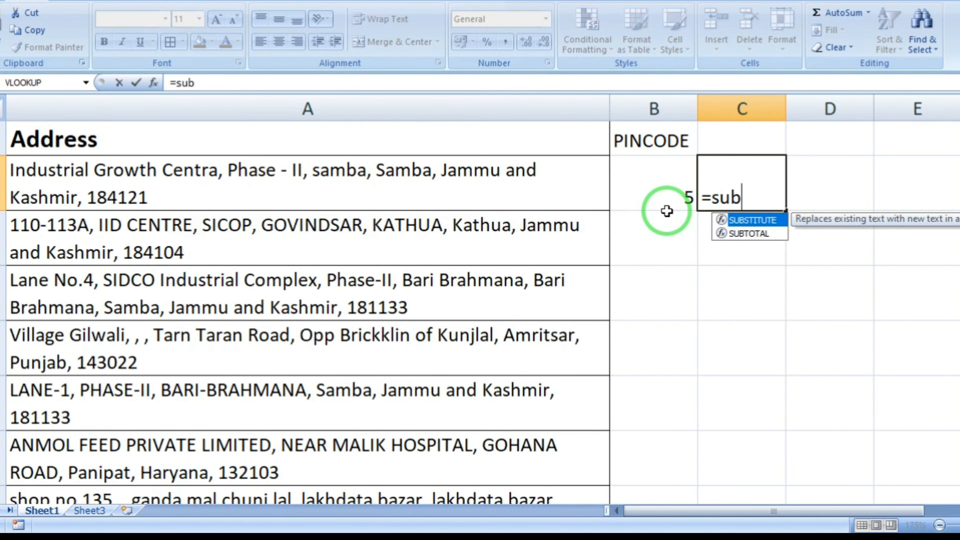
pyautogui.press('Tab')
pyautogui.click(518, 193)
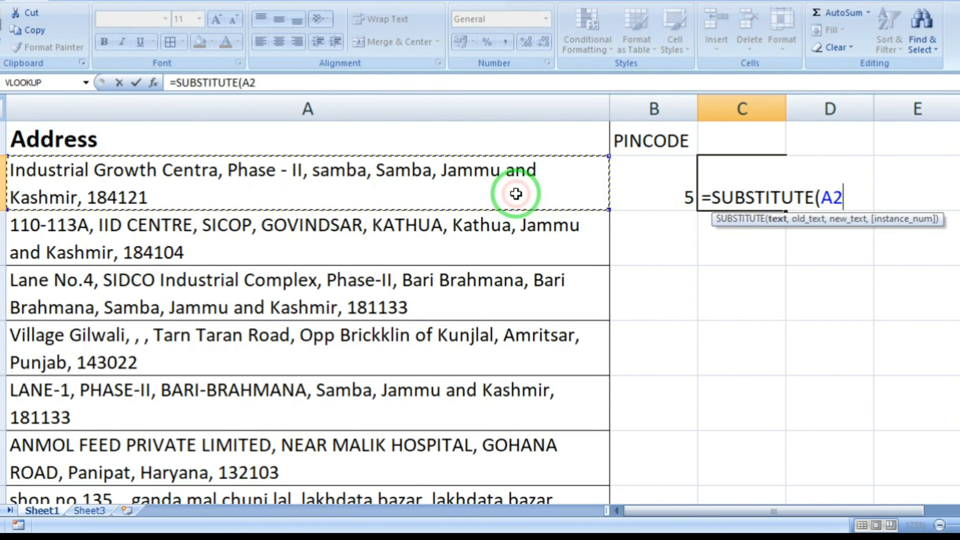
pyautogui.write(',",","%$')
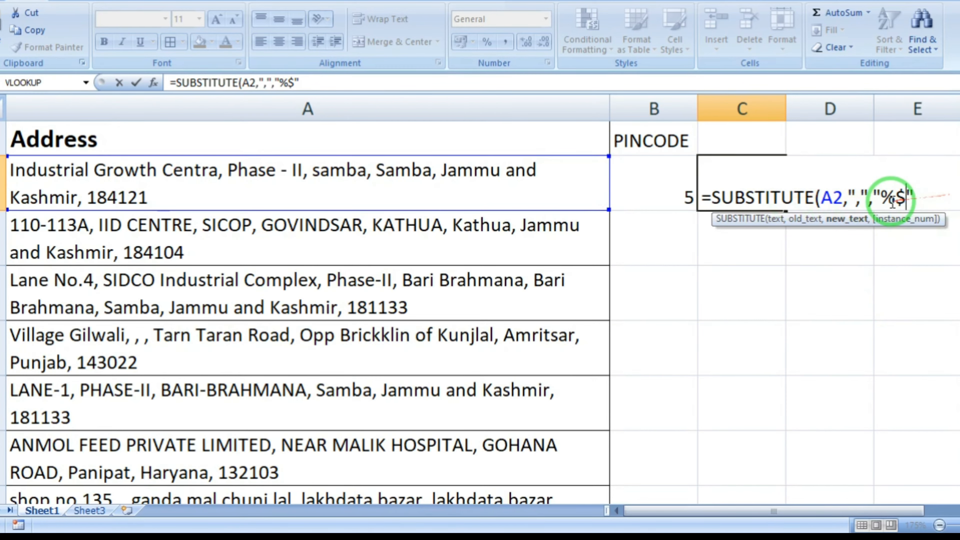
pyautogui.scroll(-10, 150, 416)
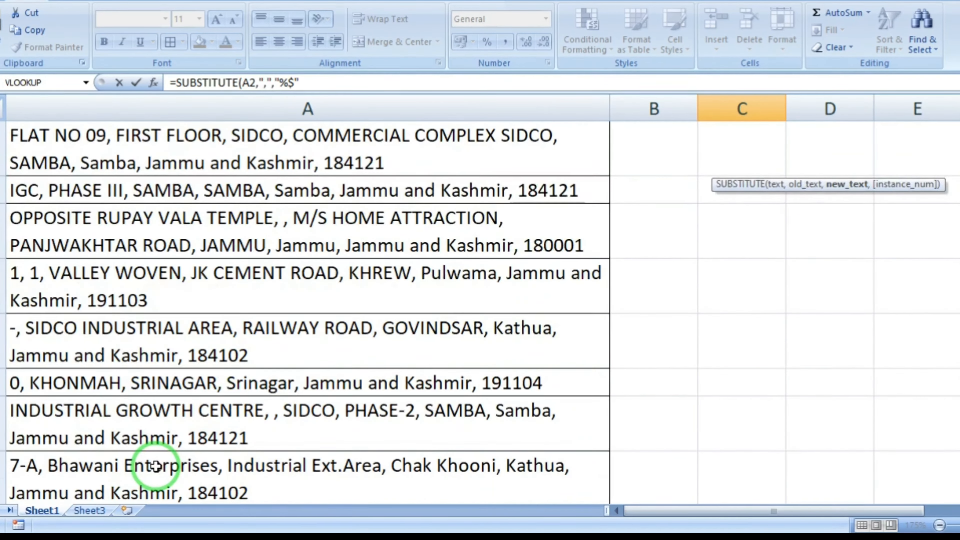
pyautogui.scroll(10, 156, 466)
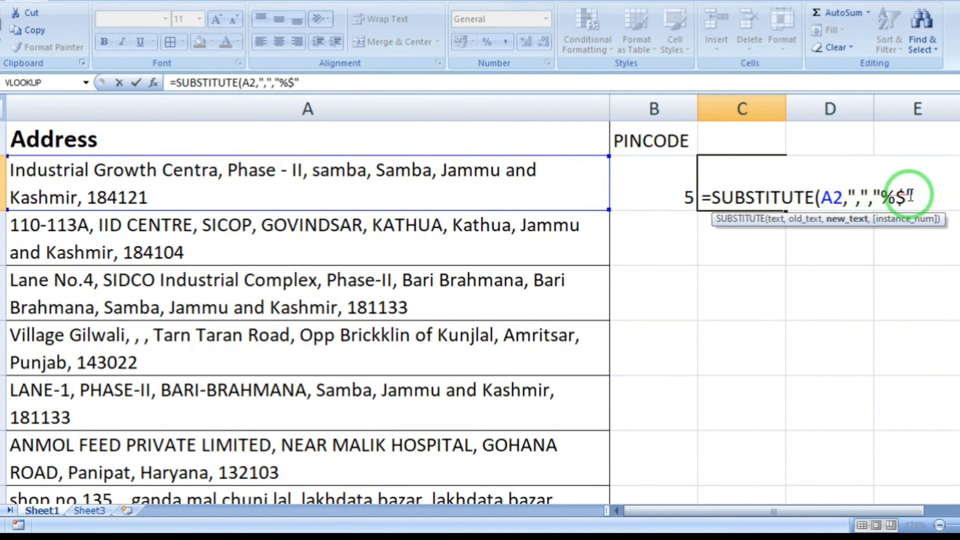
pyautogui.press('Return')
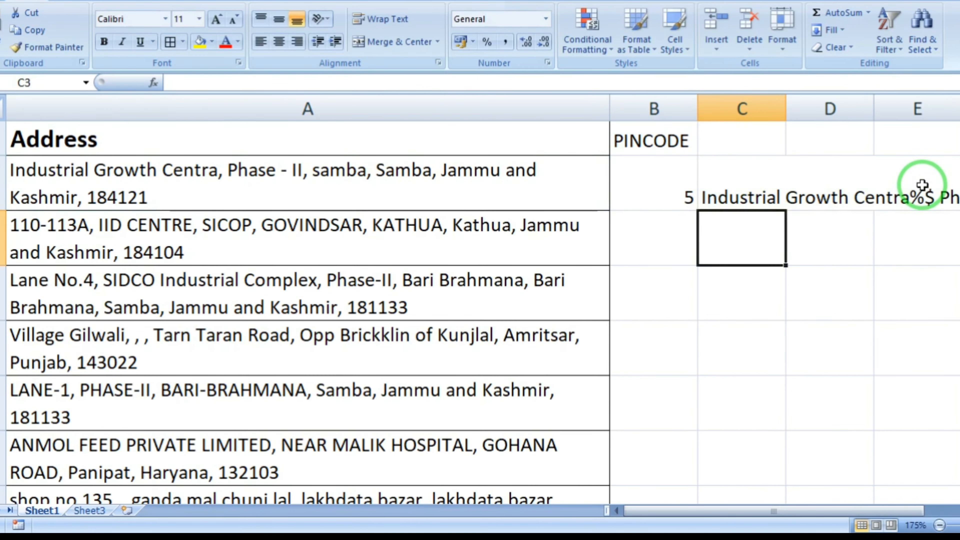
# Add B2 as the instance number in C2's formula, making it =SUBSTITUTE(A2,",","%$",B2), to replace only the last comma.
pyautogui.hscroll(1, 789, 208)
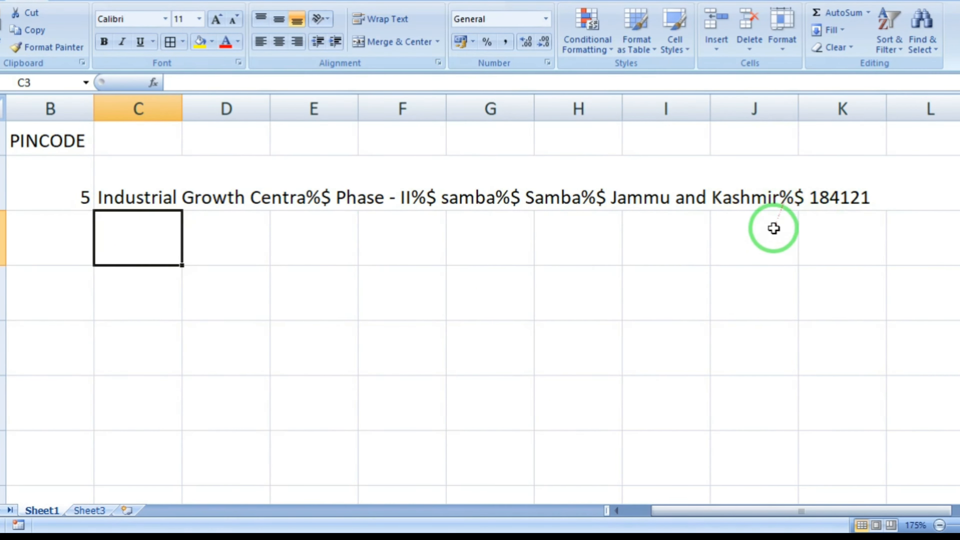
pyautogui.doubleClick(147, 189)
pyautogui.click(307, 197)
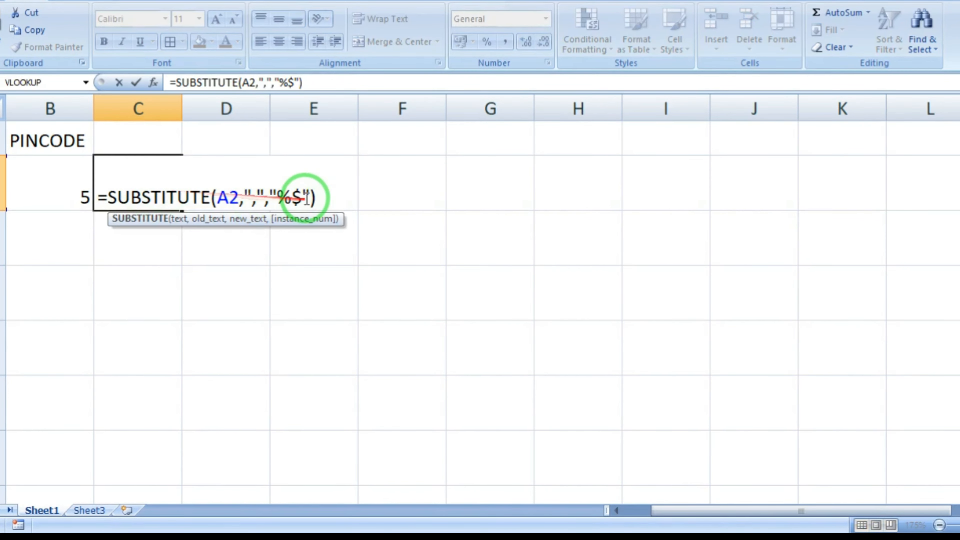
pyautogui.click(311, 197)
pyautogui.write(',')
pyautogui.click(39, 190)
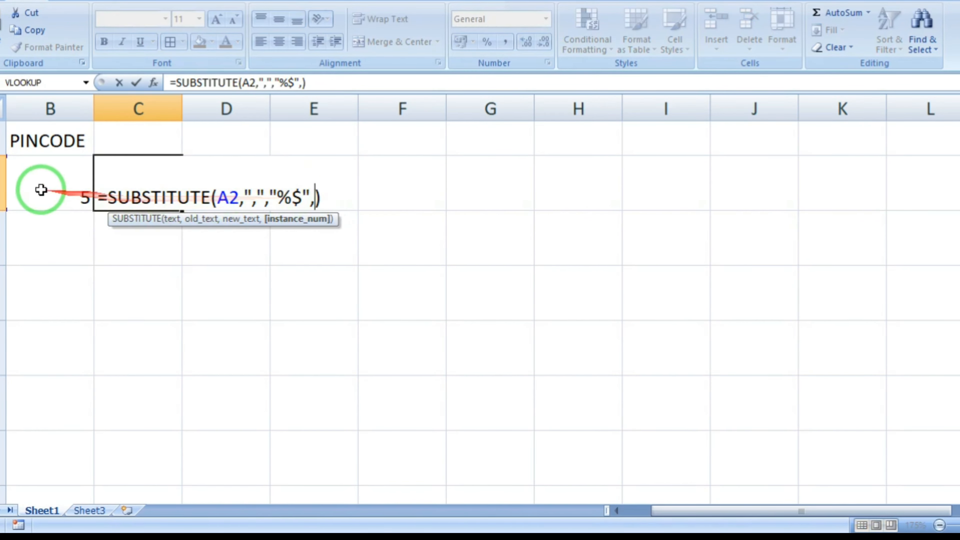
pyautogui.press('Return')
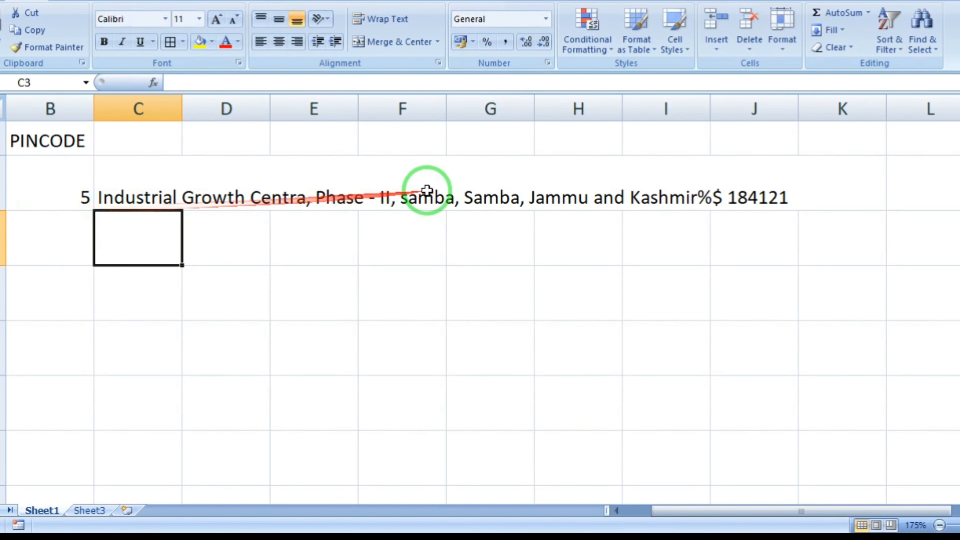
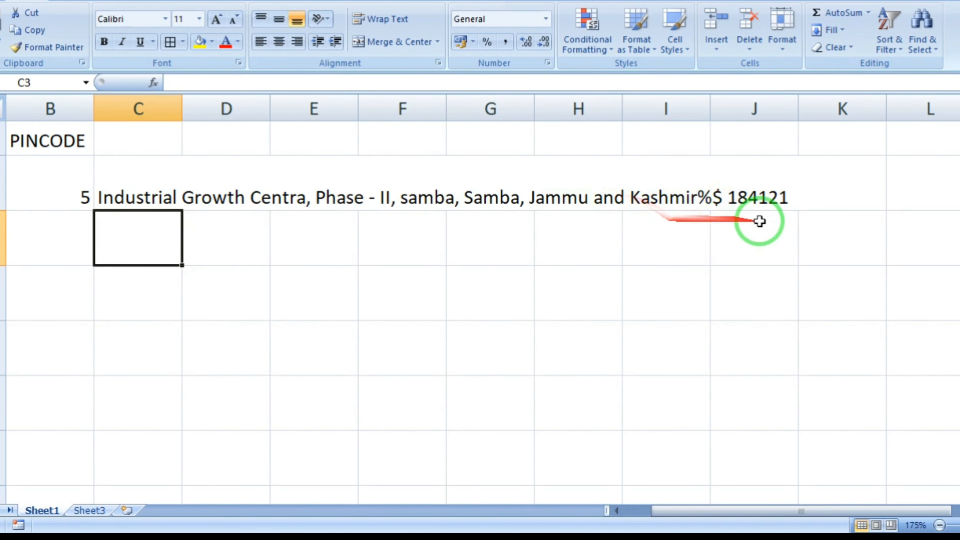
# Replace the B2 reference in C2's SUBSTITUTE formula with B2's own expression, LEN(A2)-LEN(SUBSTITUTE(A2,",","")).
pyautogui.doubleClick(75, 192)
pyautogui.click(21, 196)
pyautogui.hotkey('ctrl', 'shift', 'Right')
pyautogui.hotkey('ctrl', 'shift', 'Right')
pyautogui.hotkey('ctrl', 'shift', 'Right')
pyautogui.hotkey('ctrl', 'shift', 'Right')
pyautogui.hotkey('ctrl', 'shift', 'Right')
pyautogui.hotkey('ctrl', 'c')
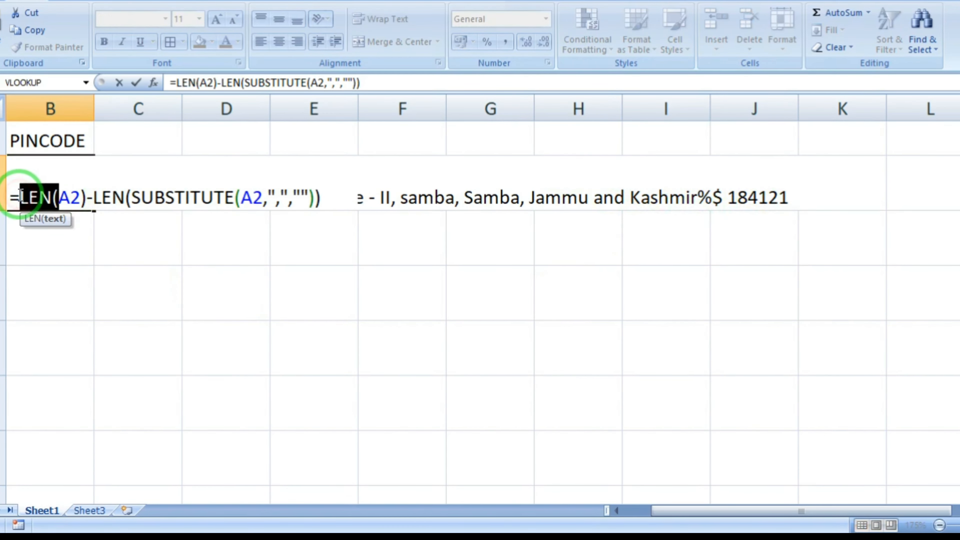
pyautogui.press('Escape')
pyautogui.click(145, 189)
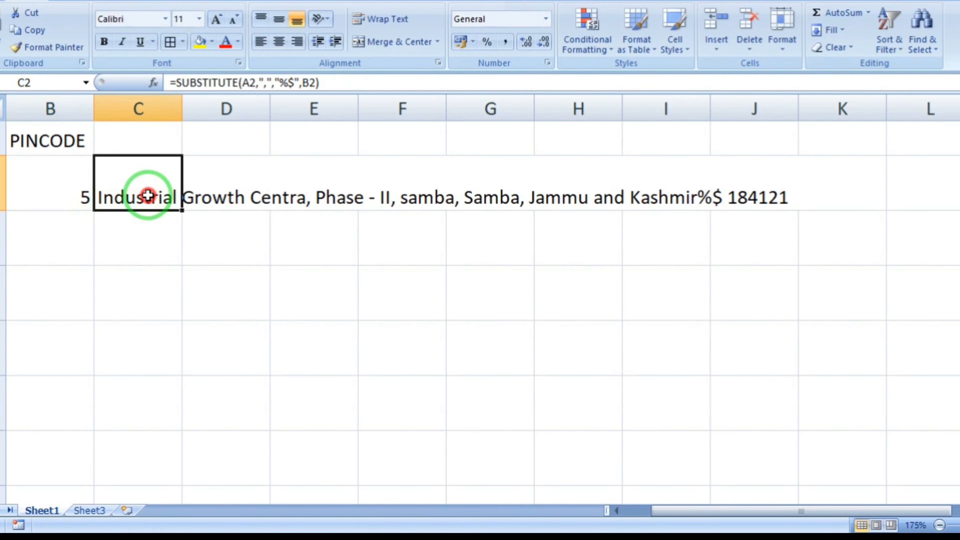
pyautogui.doubleClick(151, 191)
pyautogui.click(318, 200)
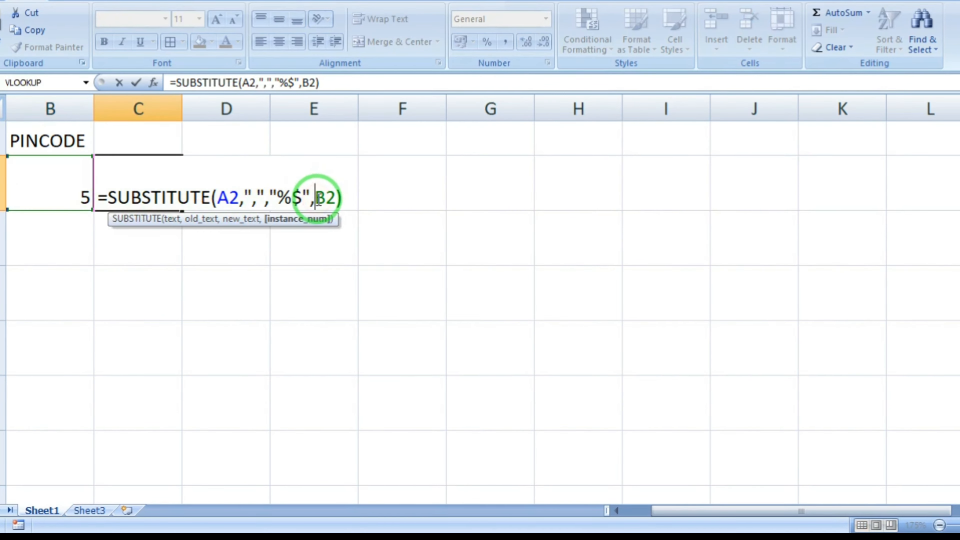
pyautogui.hotkey('ctrl', 'v')
pyautogui.press('Return')
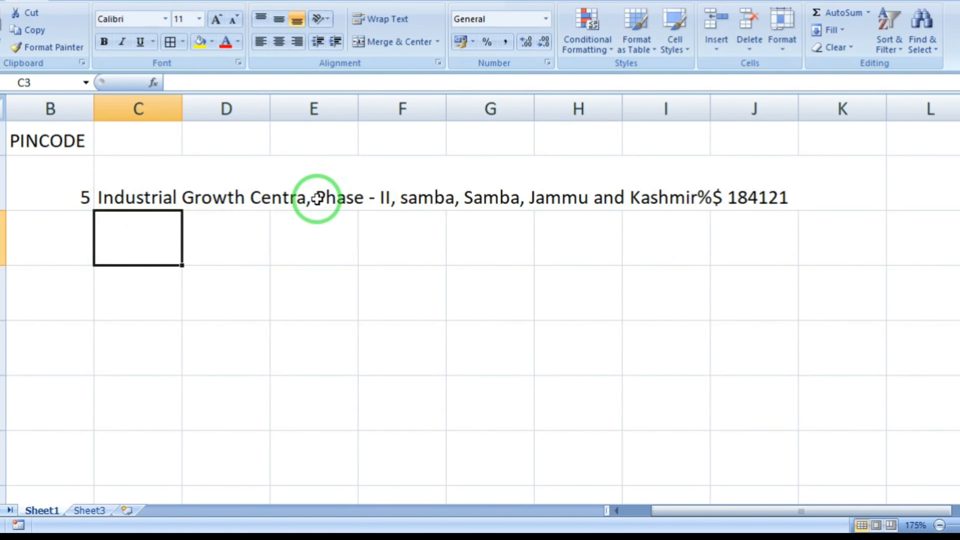
# Copy the whole SUBSTITUTE expression from C2 and remove it from the cell, leaving only the equals sign.
pyautogui.click(107, 192)
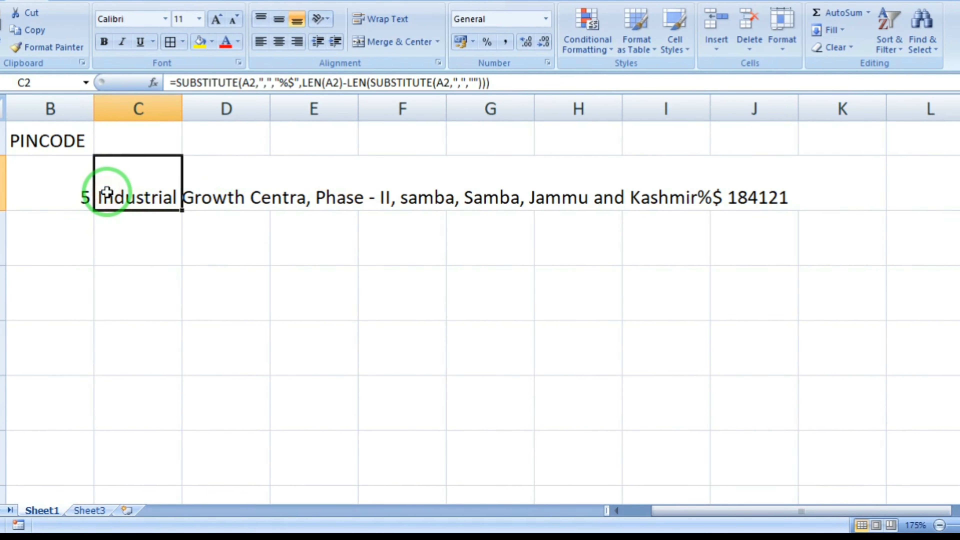
pyautogui.doubleClick(107, 192)
pyautogui.hotkey('shift', 'Left')
pyautogui.hotkey('shift', 'Left')
pyautogui.hotkey('shift', 'Left')
pyautogui.hotkey('shift', 'Left')
pyautogui.hotkey('shift', 'Left')
pyautogui.hotkey('shift', 'Left')
pyautogui.hotkey('shift', 'Left')
pyautogui.hotkey('shift', 'Left')
pyautogui.hotkey('shift', 'Left')
pyautogui.hotkey('shift', 'Left')
pyautogui.hotkey('shift', 'Left')
pyautogui.hotkey('shift', 'Left')
pyautogui.hotkey('shift', 'Left')
pyautogui.hotkey('shift', 'Left')
pyautogui.hotkey('shift', 'Left')
pyautogui.hotkey('shift', 'Left')
pyautogui.hotkey('shift', 'Left')
pyautogui.hotkey('shift', 'Left')
pyautogui.hotkey('shift', 'Left')
pyautogui.hotkey('shift', 'Left')
pyautogui.hotkey('ctrl', 'c')
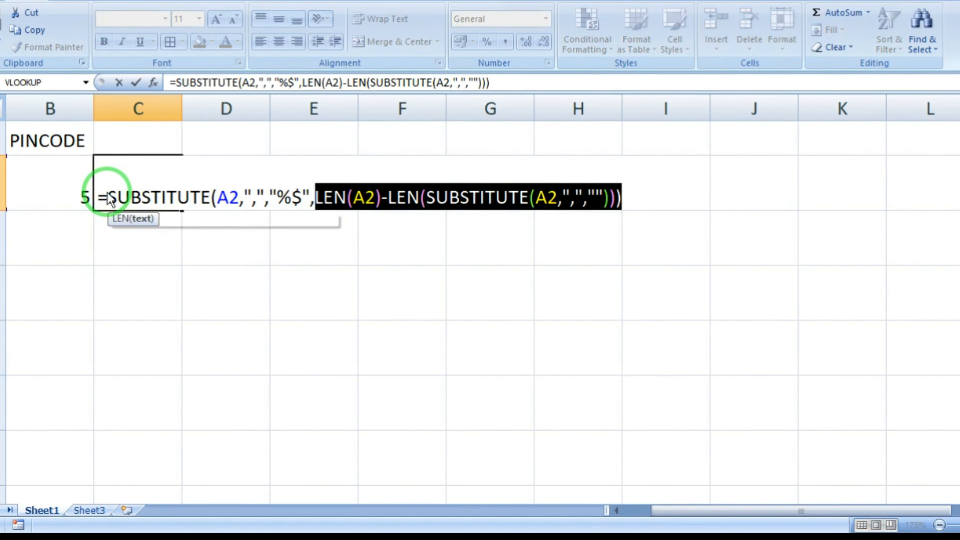
pyautogui.press('BackSpace')
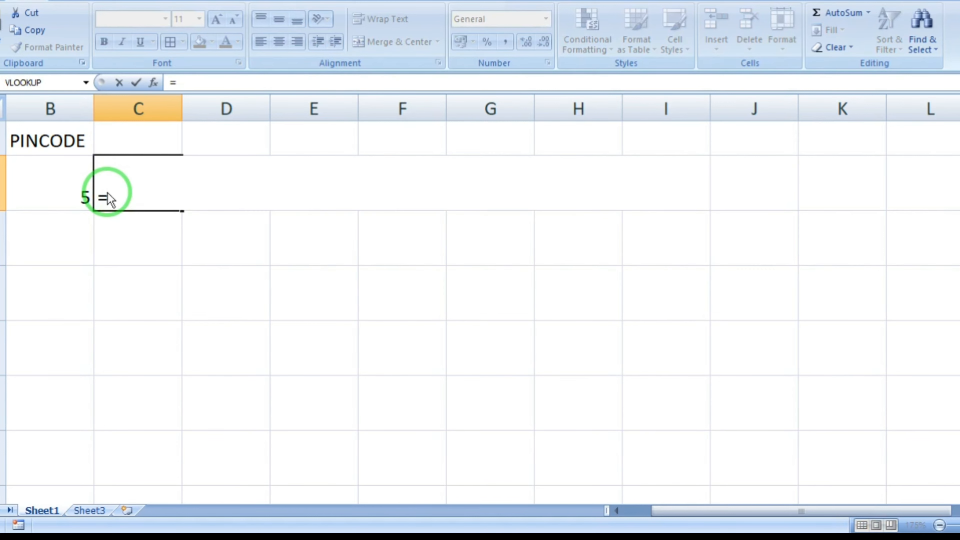
pyautogui.press('Return')
# Replace B2's formula with the copied expression, making it =SUBSTITUTE(A2,",","%$",LEN(A2)-LEN(SUBSTITUTE(A2,",",""))).
pyautogui.press('Up')
pyautogui.press('Left')
pyautogui.press('F2')
pyautogui.hotkey('shift', 'Left')
pyautogui.hotkey('shift', 'Left')
pyautogui.hotkey('shift', 'Left')
pyautogui.hotkey('shift', 'Left')
pyautogui.hotkey('shift', 'Left')
pyautogui.hotkey('shift', 'Left')
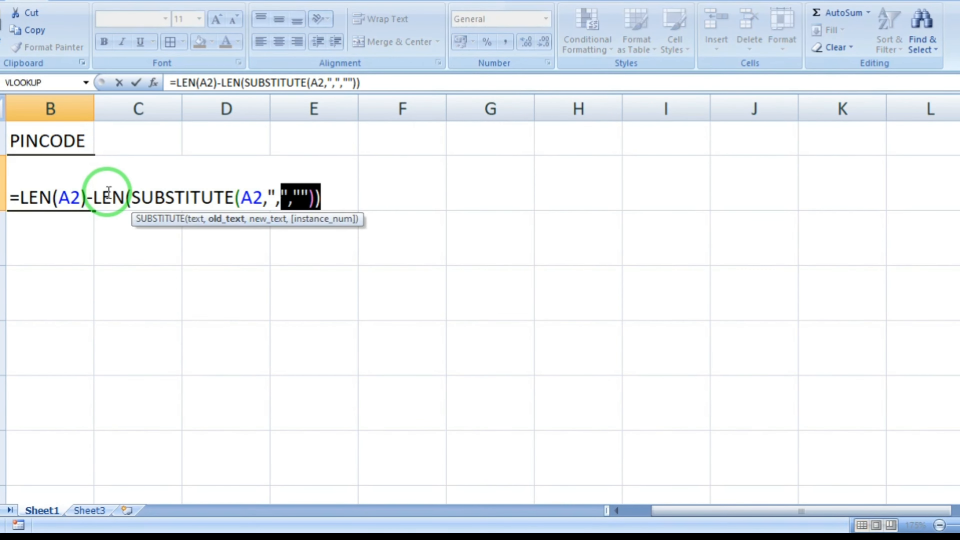
pyautogui.hotkey('shift', 'Left')
pyautogui.hotkey('shift', 'Left')
pyautogui.hotkey('shift', 'Left')
pyautogui.hotkey('shift', 'Left')
pyautogui.hotkey('shift', 'Left')
pyautogui.hotkey('shift', 'Left')
pyautogui.hotkey('shift', 'Left')
pyautogui.hotkey('shift', 'Left')
pyautogui.hotkey('shift', 'Left')
pyautogui.hotkey('shift', 'Left')
pyautogui.hotkey('shift', 'Left')
pyautogui.hotkey('shift', 'Left')
pyautogui.hotkey('shift', 'Left')
pyautogui.hotkey('shift', 'Left')
pyautogui.hotkey('shift', 'Left')
pyautogui.hotkey('shift', 'Left')
pyautogui.hotkey('shift', 'Left')
pyautogui.hotkey('shift', 'Left')
pyautogui.hotkey('shift', 'Left')
pyautogui.hotkey('shift', 'Left')
pyautogui.hotkey('ctrl', 'v')
pyautogui.press('Return')
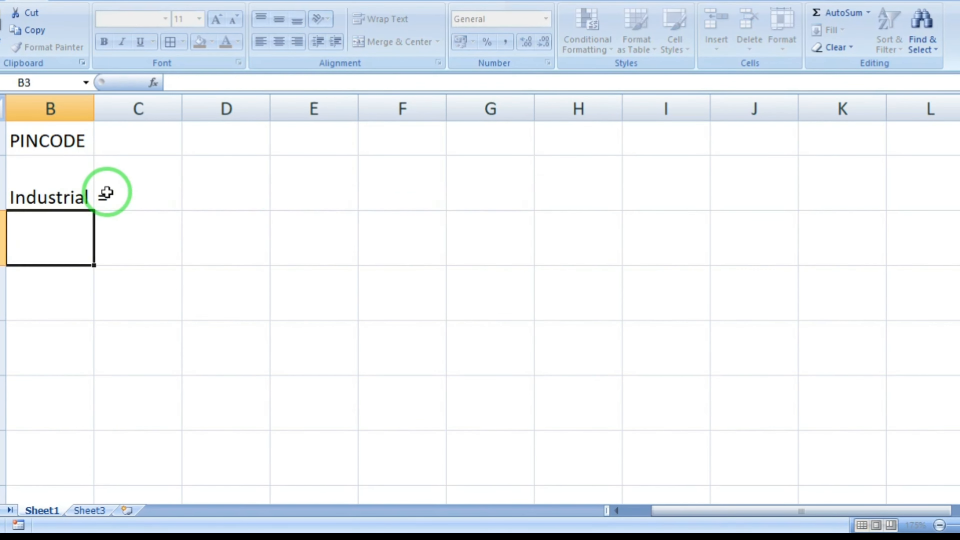
# Clear the leftover equals sign from C2.
pyautogui.press('Up')
pyautogui.press('Right')
pyautogui.press('Delete')
# Examine B2's full SUBSTITUTE output across row 2 and compare its last separator with the original address in A2.
pyautogui.press('Left')
pyautogui.press('Left')
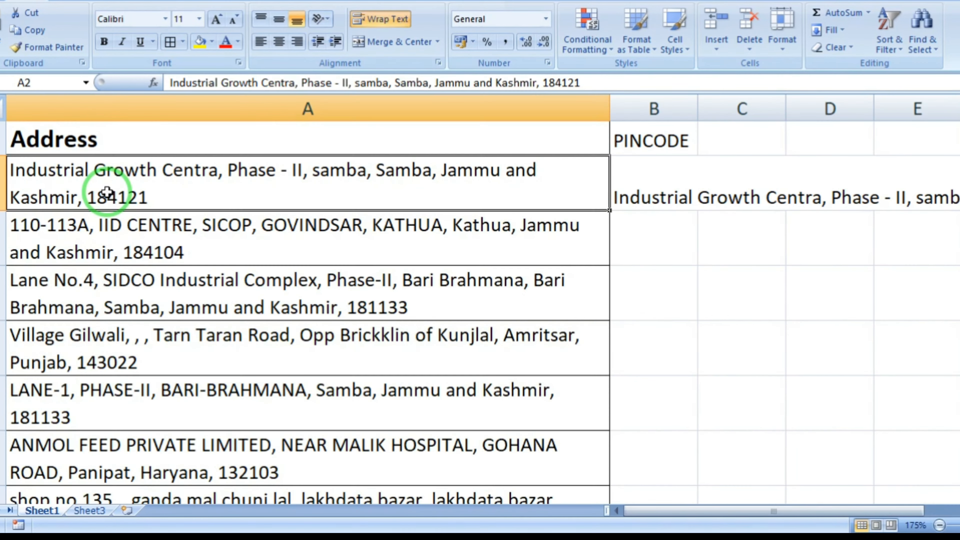
pyautogui.press('Right')
pyautogui.press('Right')
pyautogui.press('Right')
pyautogui.press('Right')
pyautogui.press('Right')
pyautogui.press('Right')
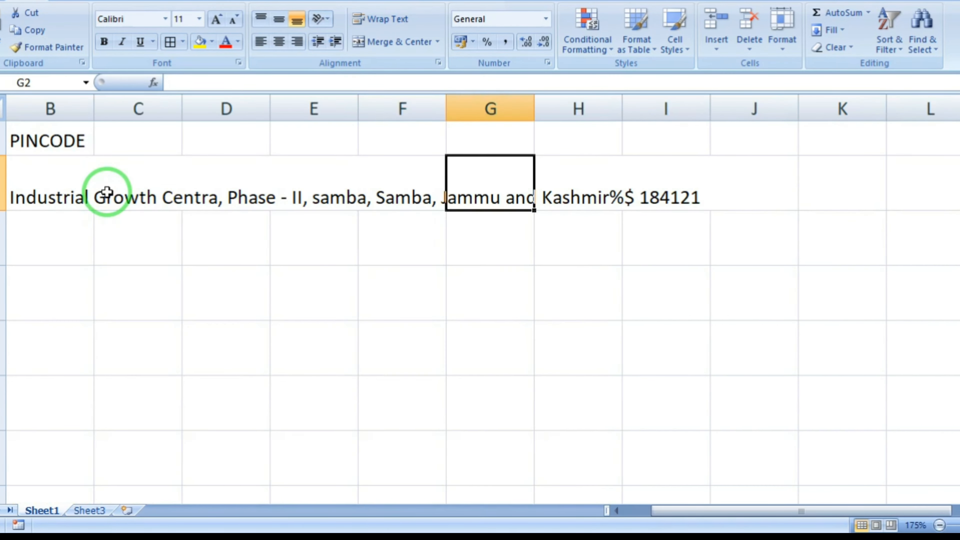
pyautogui.press('Left')
pyautogui.press('Left')
pyautogui.press('Left')
pyautogui.press('Left')
pyautogui.press('Left')
pyautogui.press('Left')
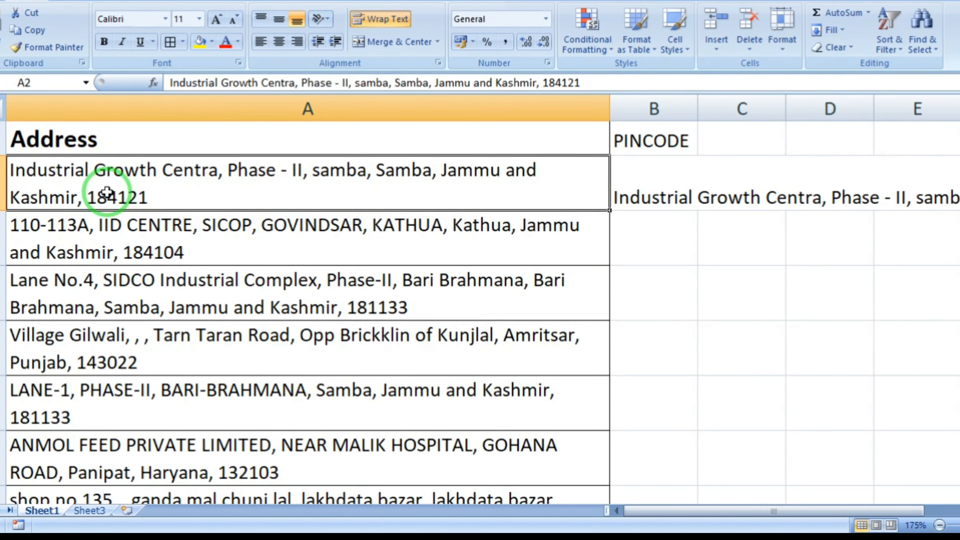
pyautogui.press('Right')
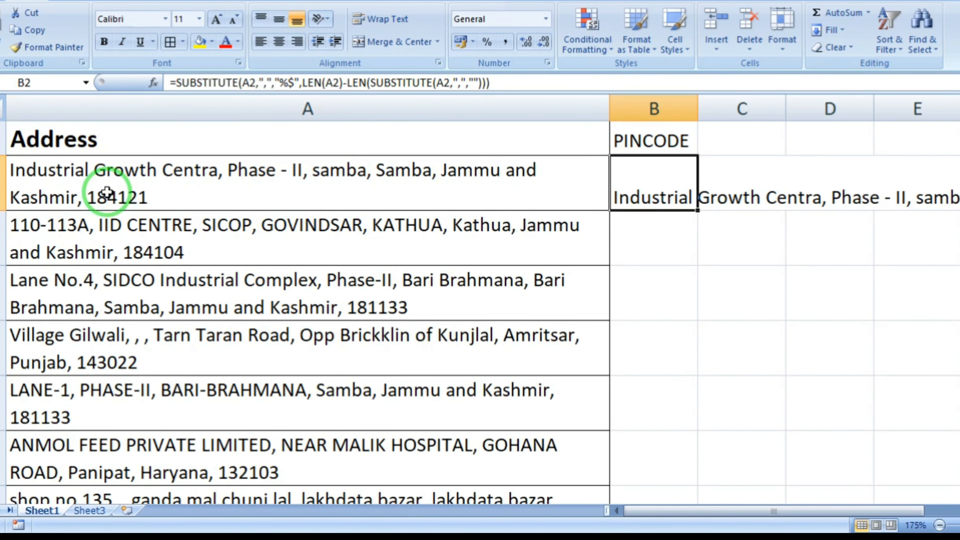
pyautogui.press('Right')
pyautogui.press('Right')
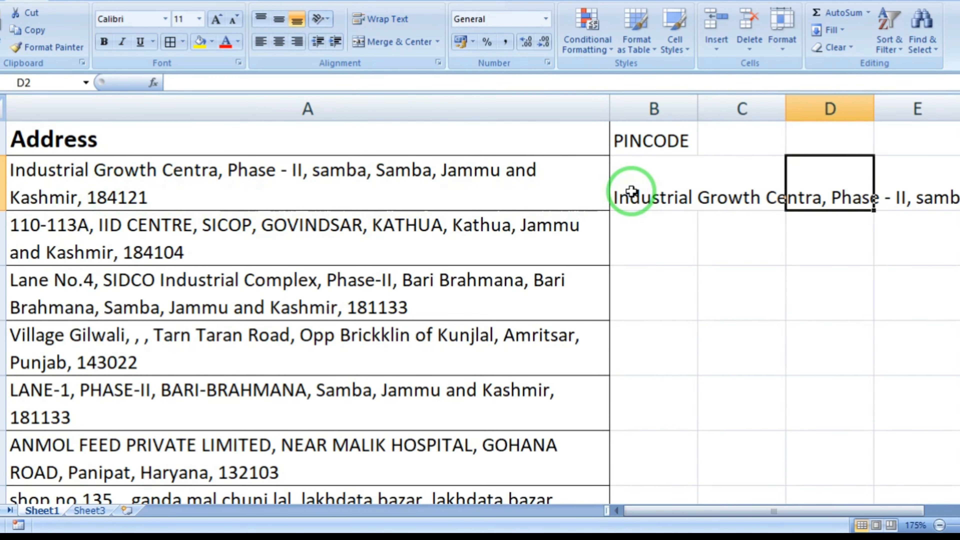
# Copy the whole SUBSTITUTE expression from B2 and remove it from the cell, leaving only the equals sign.
pyautogui.press('Right')
pyautogui.press('Right')
pyautogui.press('Right')
pyautogui.press('Right')
pyautogui.press('Right')
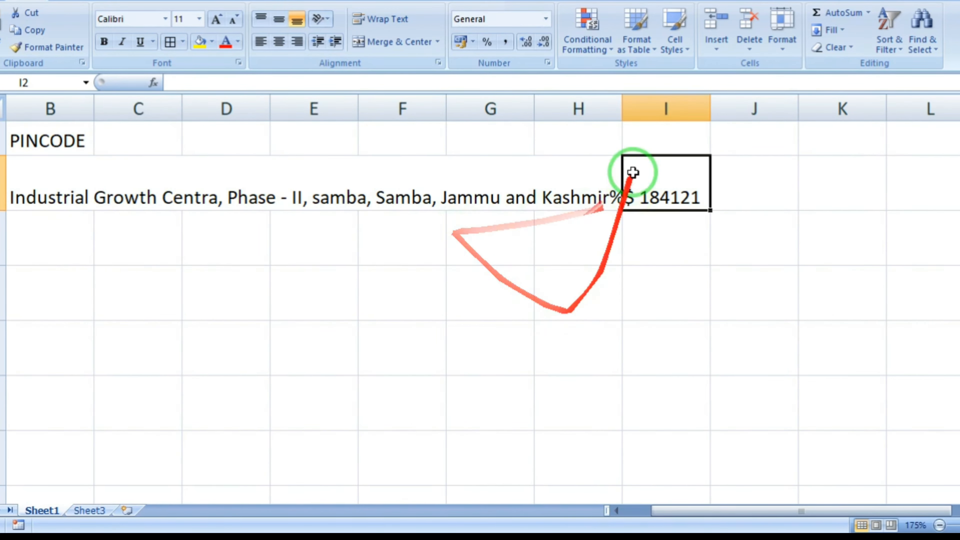
pyautogui.hscroll(-1, 587, 171)
pyautogui.doubleClick(631, 182)
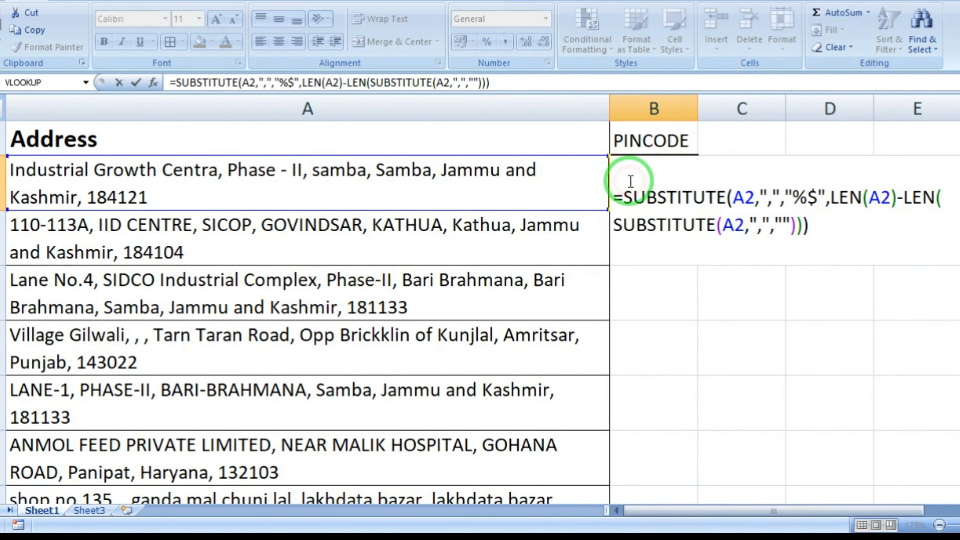
pyautogui.hotkey('shift', 'Down')
pyautogui.hotkey('shift', 'End')
pyautogui.hotkey('ctrl', 'c')
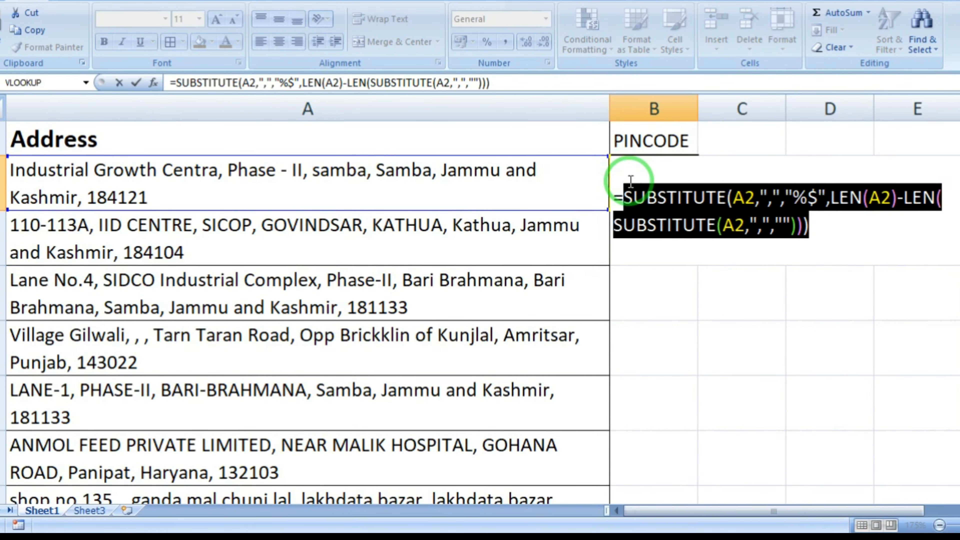
pyautogui.press('BackSpace')
pyautogui.write('mid')
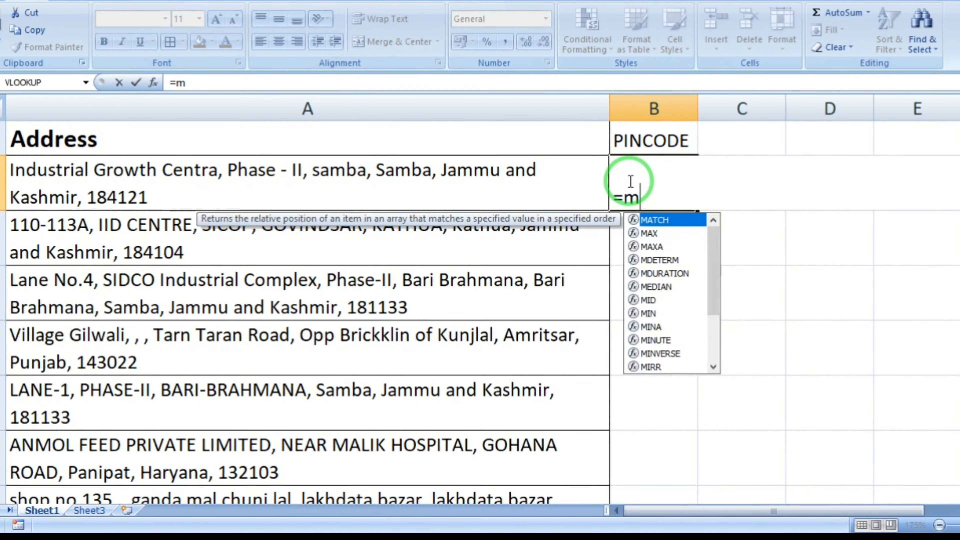
pyautogui.press('BackSpace')
pyautogui.press('BackSpace')
pyautogui.press('BackSpace')
# Complete B2 as a FIND formula that locates "%$" within the copied SUBSTITUTE expression.
pyautogui.write('find')
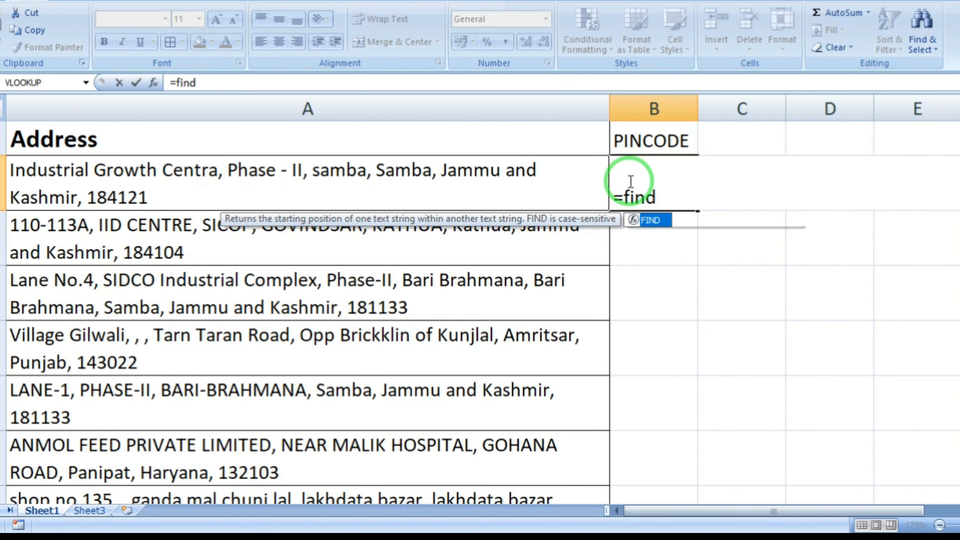
pyautogui.press('Tab')
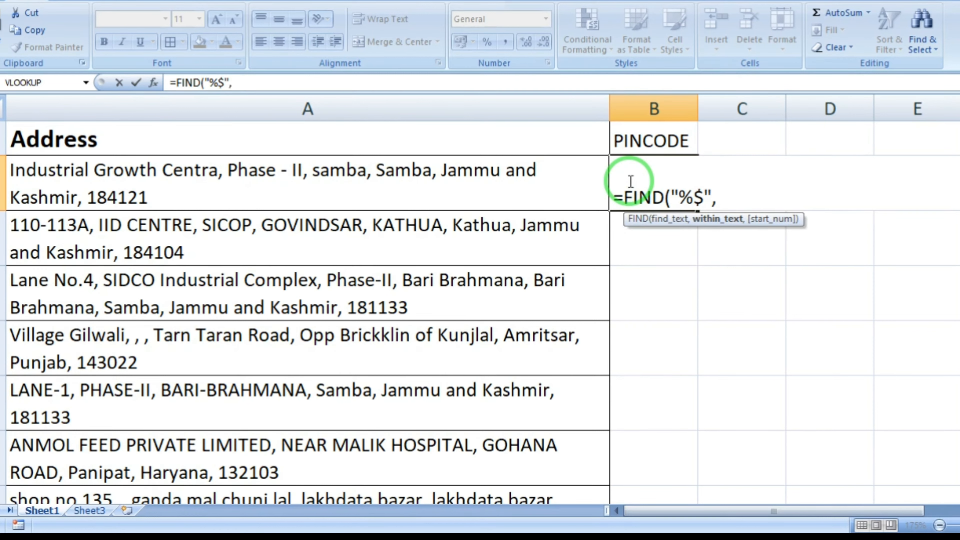
pyautogui.hotkey('ctrl', 'v')
pyautogui.press('Return')
pyautogui.press('Return')
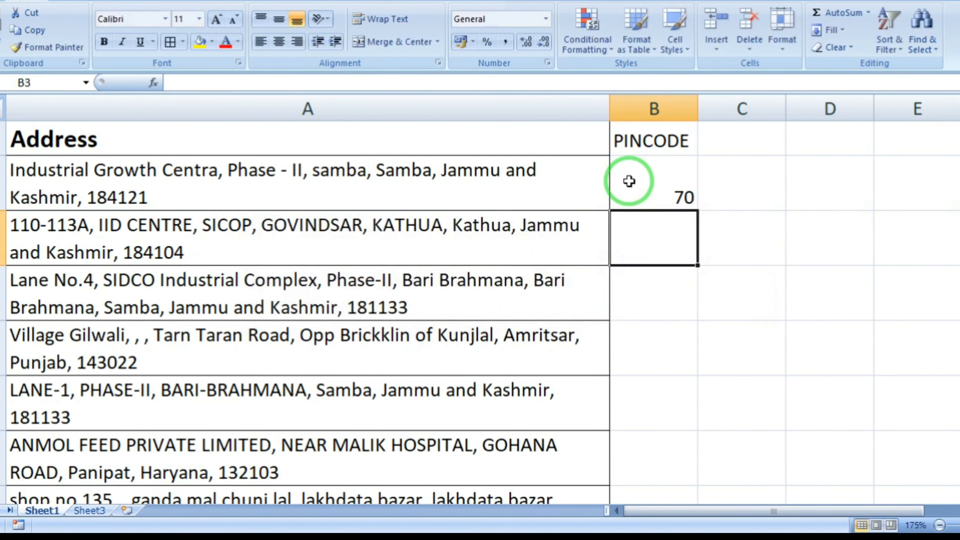
pyautogui.click(677, 186)
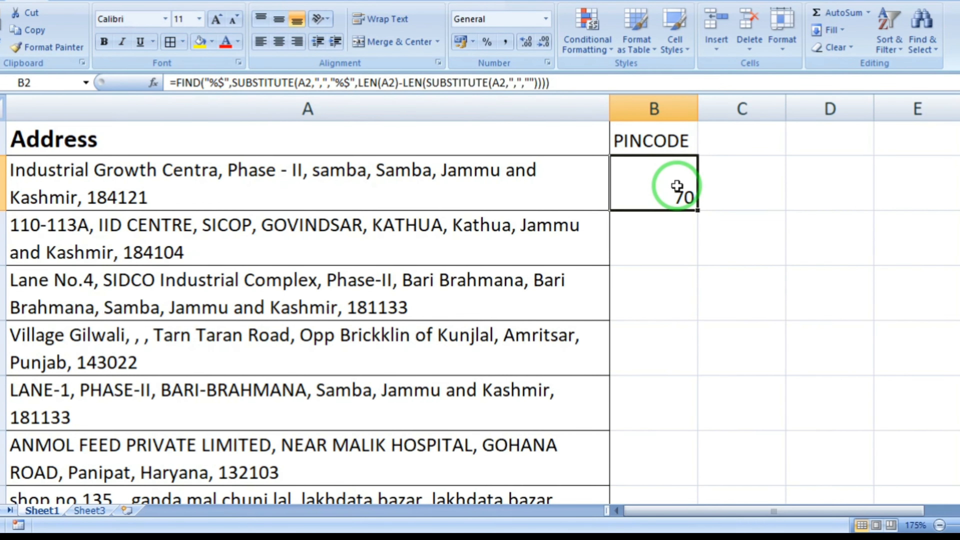
pyautogui.doubleClick(677, 185)
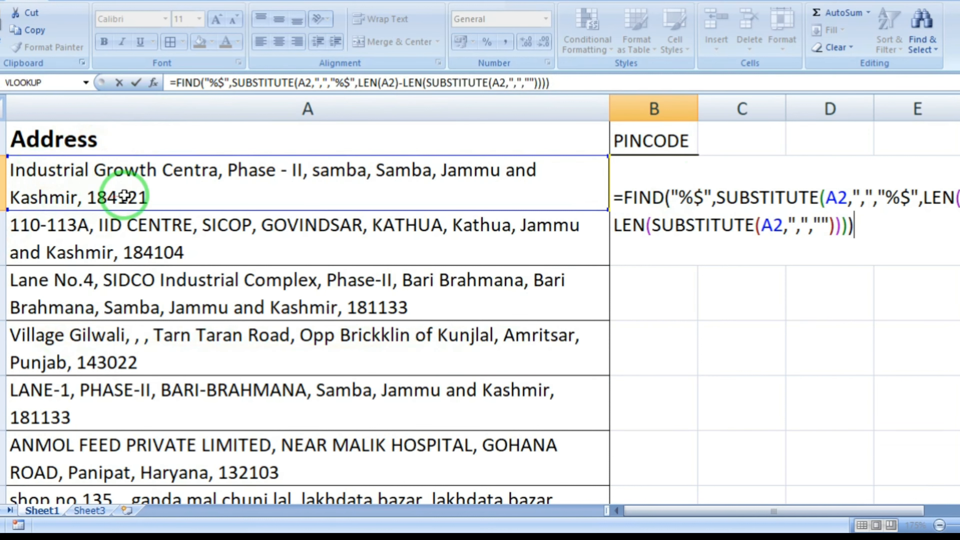
pyautogui.hotkey('ctrl', 'Return')
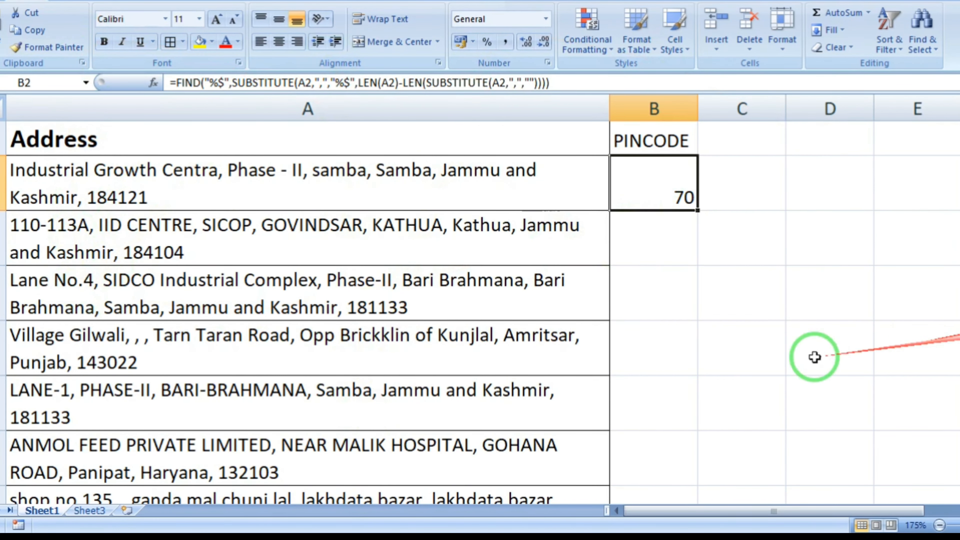
# Insert extra spaces between the last comma and the pin code in the A2 address.
pyautogui.doubleClick(176, 200)
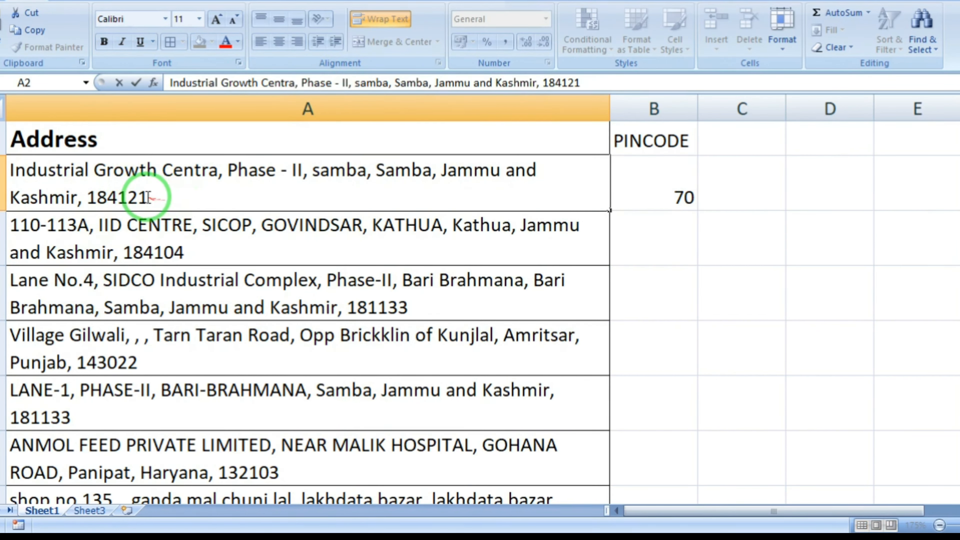
pyautogui.click(85, 197)
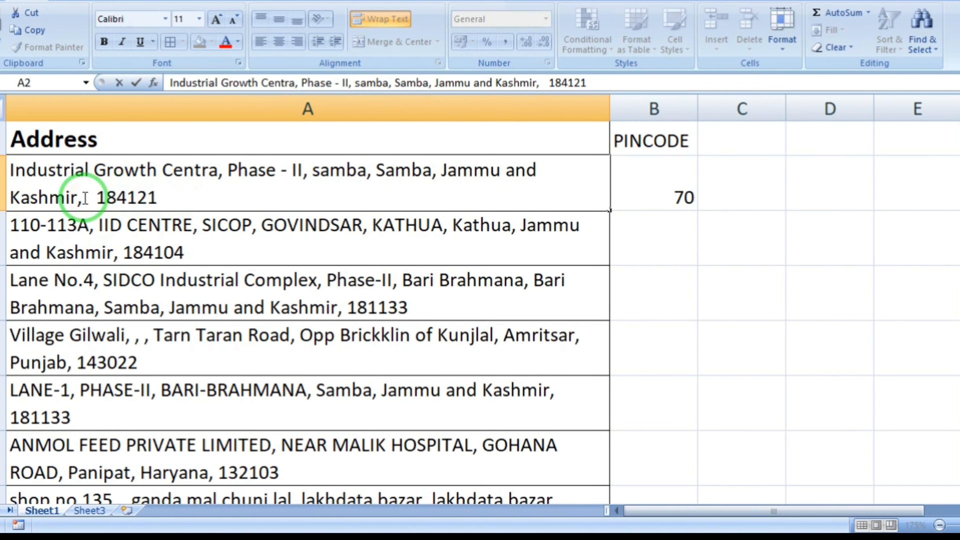
pyautogui.click(691, 239)
# Cut the whole FIND expression out of B2's formula, leaving only the equals sign.
pyautogui.click(697, 203)
pyautogui.doubleClick(664, 183)
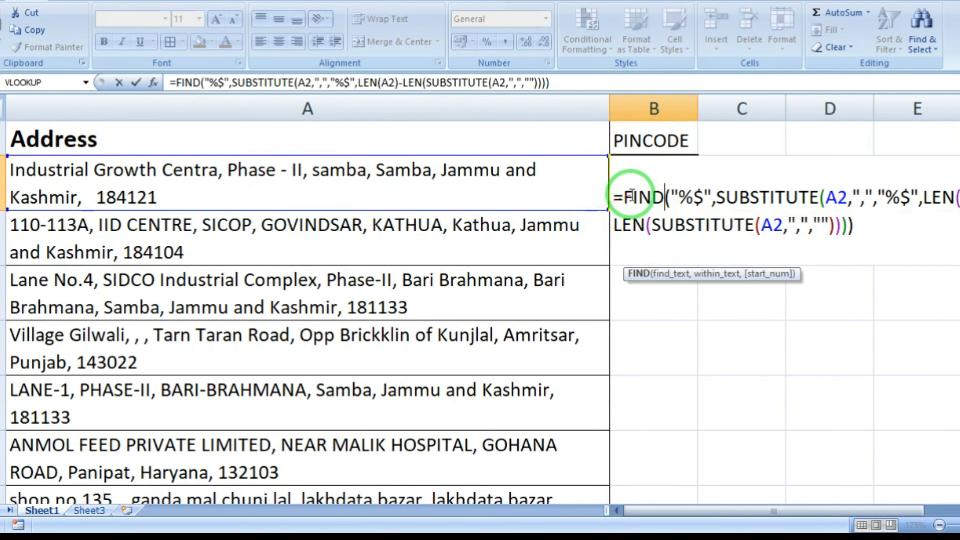
pyautogui.click(624, 196)
pyautogui.hotkey('shift', 'End')
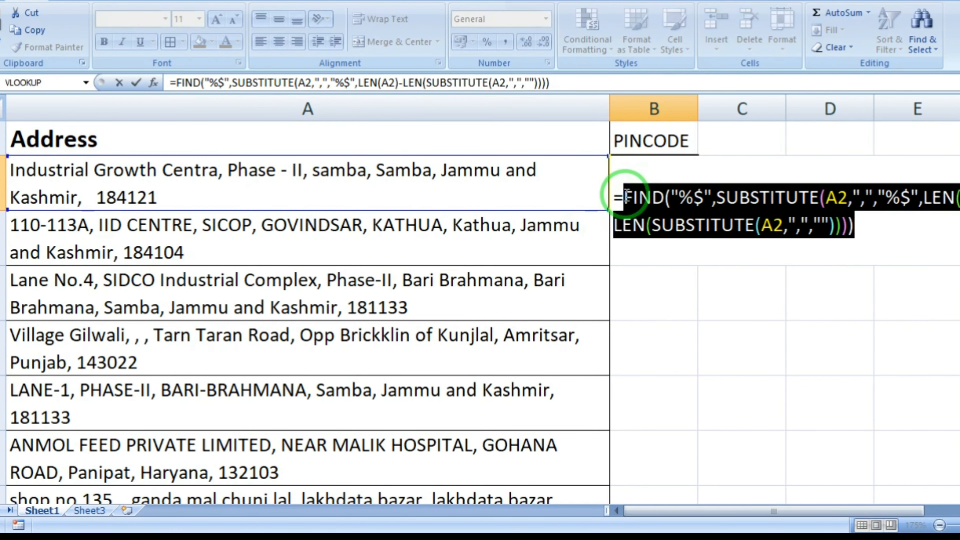
pyautogui.press('BackSpace')
# Build a MID formula in B2 with A2 as text, the cut FIND expression as start position and 100 as number of characters.
pyautogui.write('mi')
pyautogui.press('Tab')
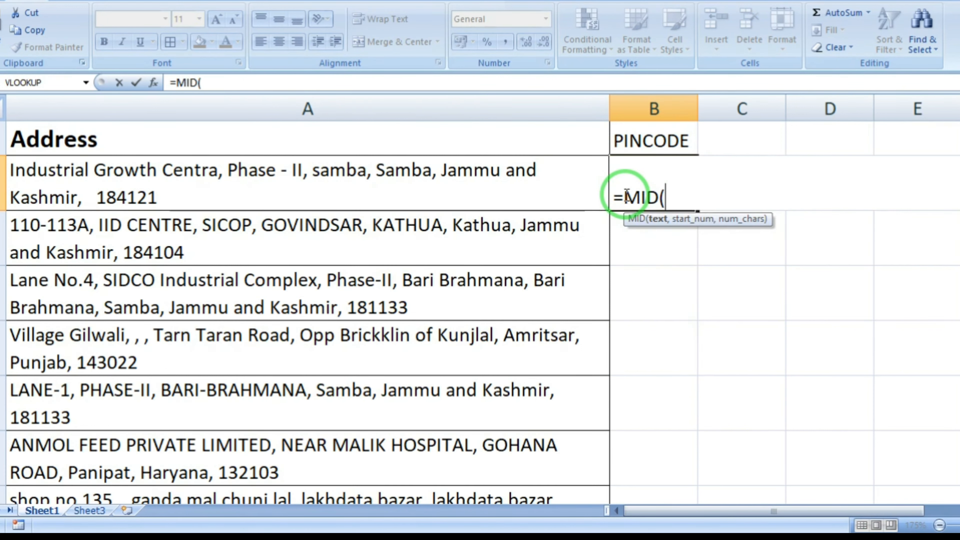
pyautogui.click(475, 186)
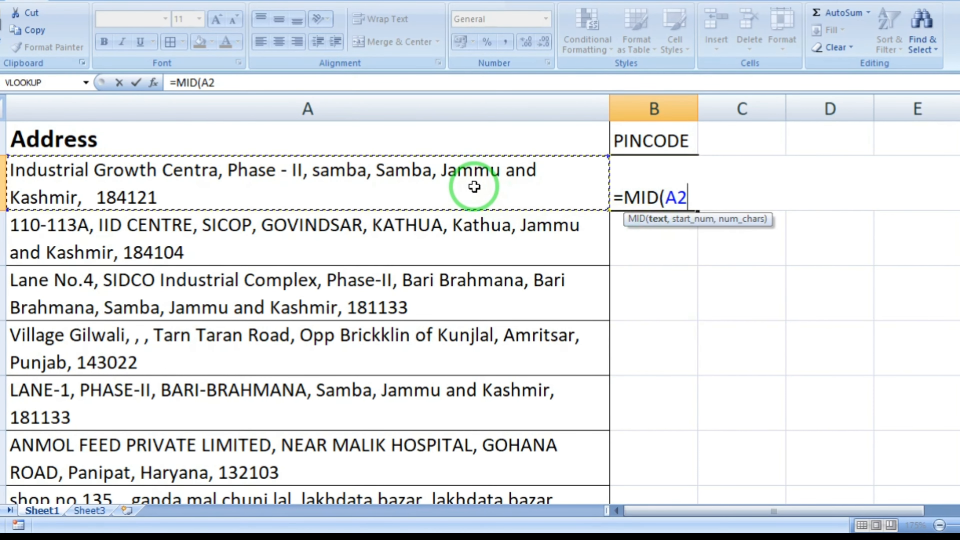
pyautogui.write(',')
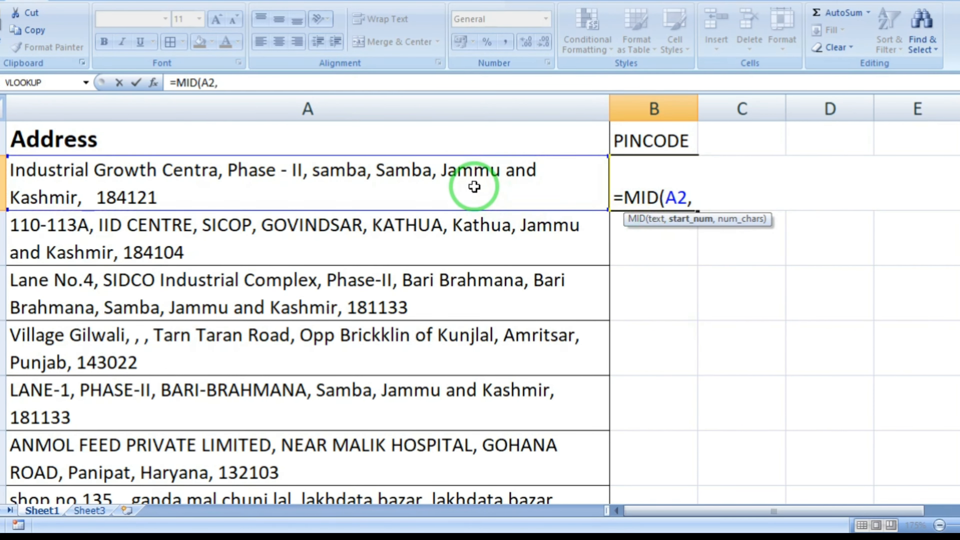
pyautogui.hotkey('ctrl', 'v')
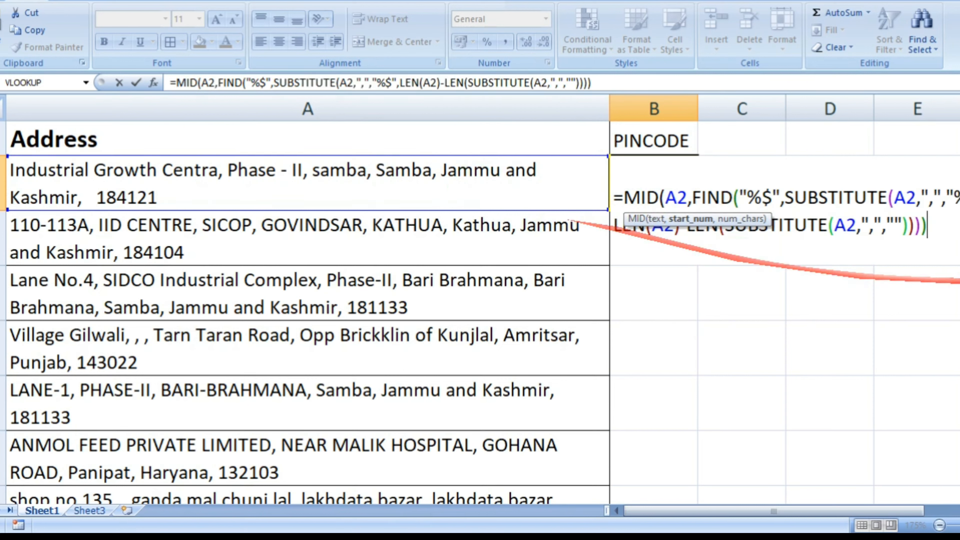
pyautogui.write(',100')
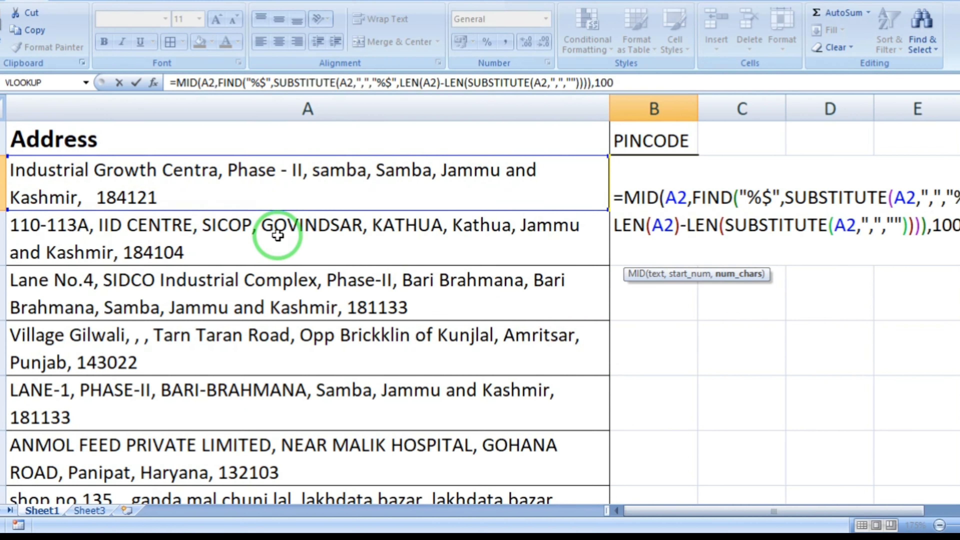
pyautogui.press('Return')
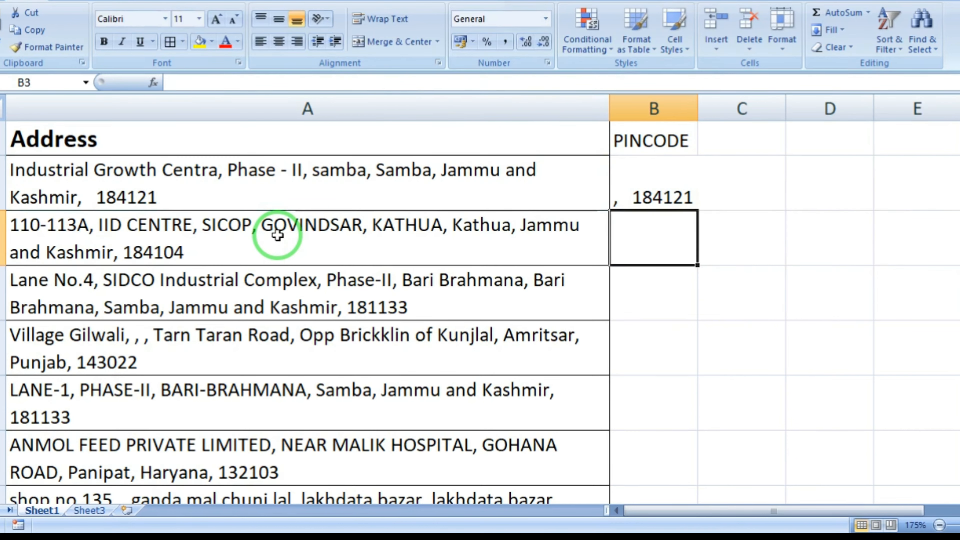
# Add +1 to the start position of B2's MID formula, directly after the FIND expression, so extraction begins past the comma.
pyautogui.press('Up')
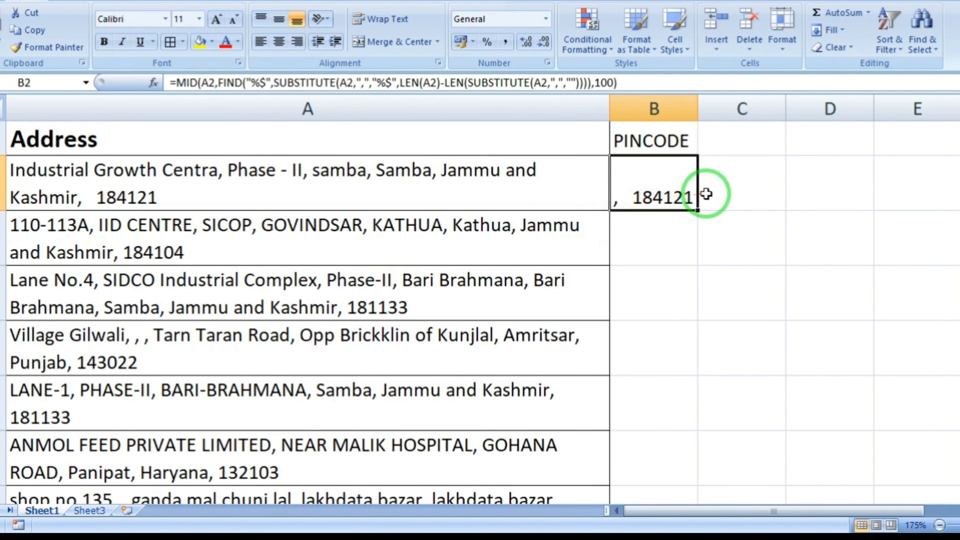
pyautogui.press('F2')
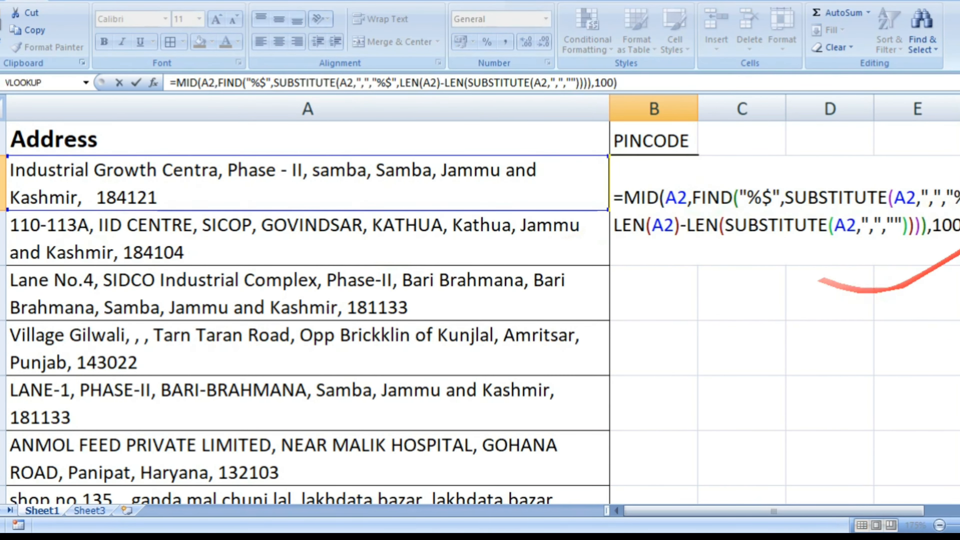
pyautogui.press('Escape')
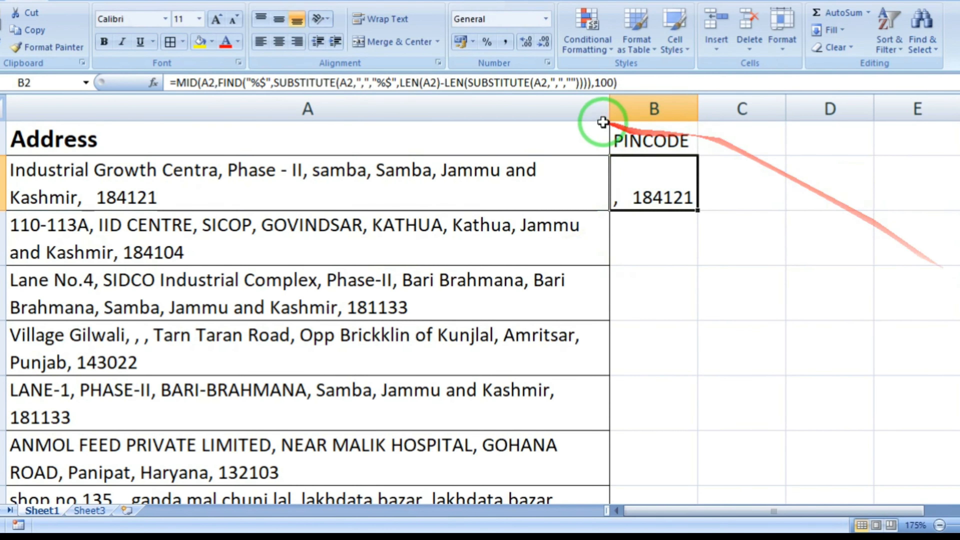
pyautogui.doubleClick(643, 212)
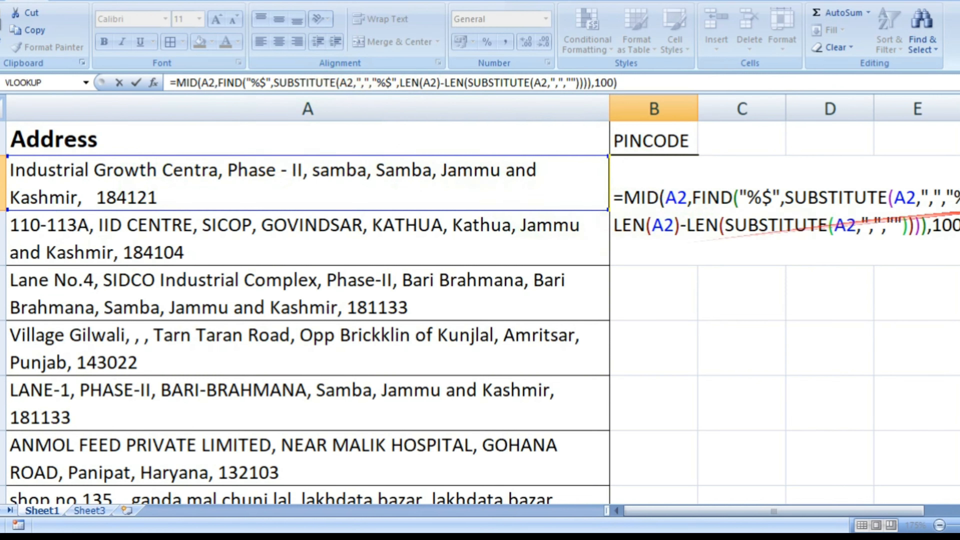
pyautogui.click(927, 226)
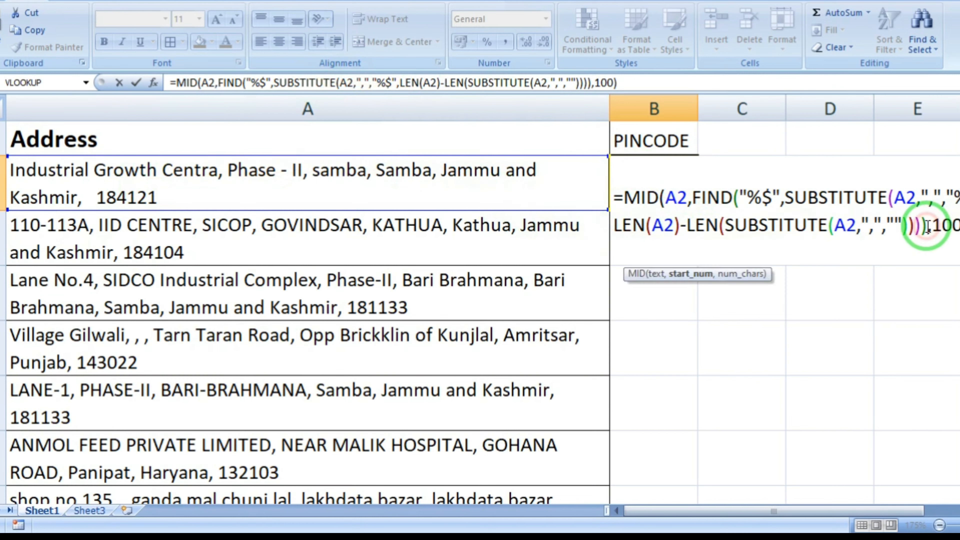
pyautogui.press('Return')
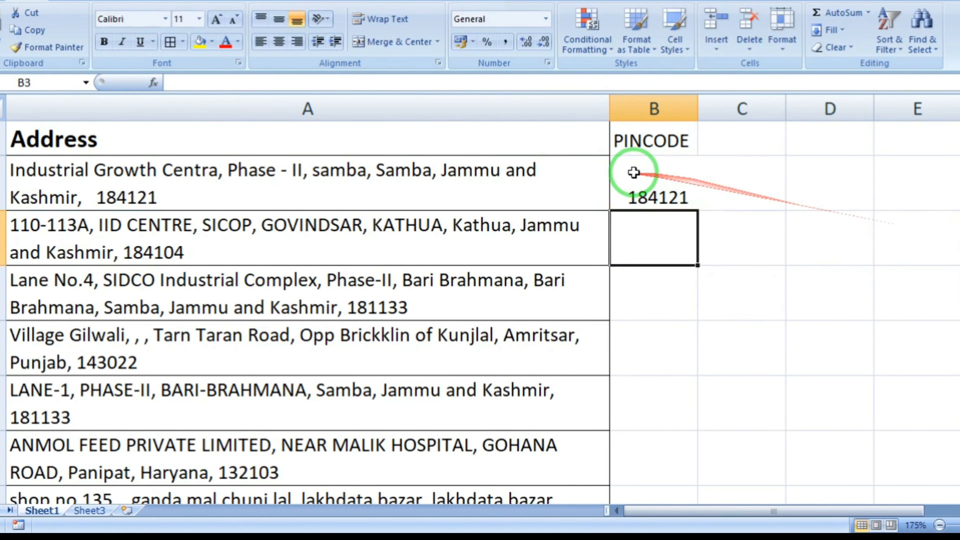
pyautogui.doubleClick(659, 199)
pyautogui.press('Escape')
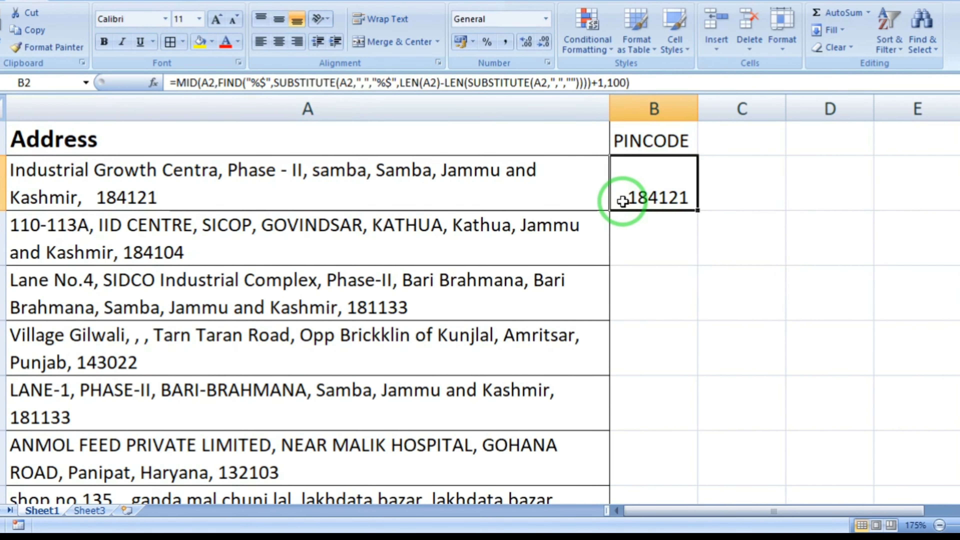
# Wrap B2's MID formula in TRIM, making it =TRIM(MID(A2,FIND("%$",SUBSTITUTE(A2,",","%$",LEN(A2)-LEN(SUBSTITUTE(A2,",",""))))+1,100)).
pyautogui.doubleClick(499, 195)
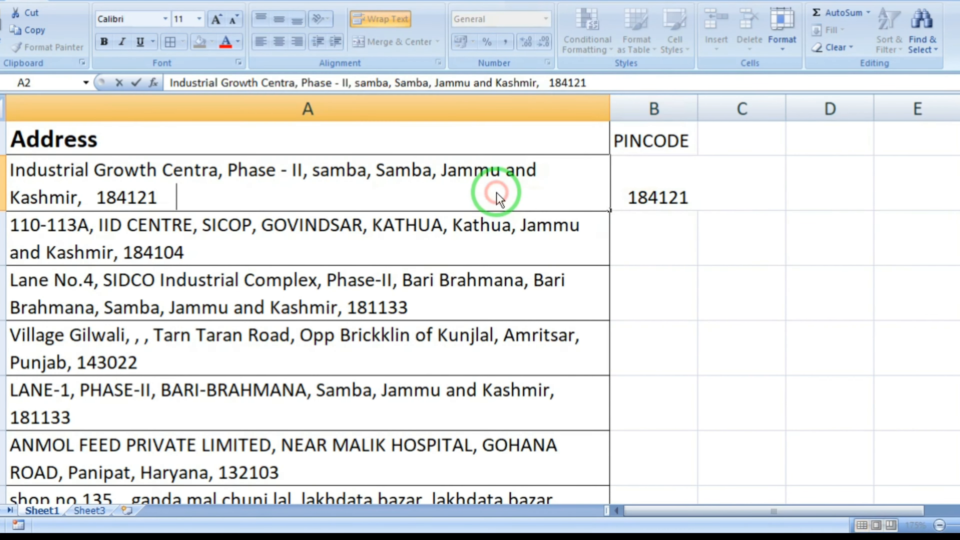
pyautogui.press('Return')
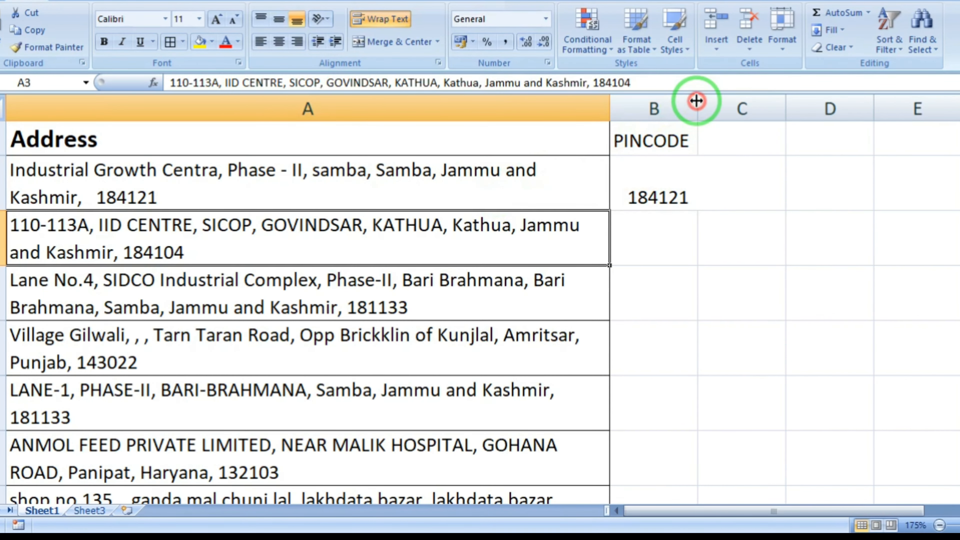
pyautogui.doubleClick(682, 192)
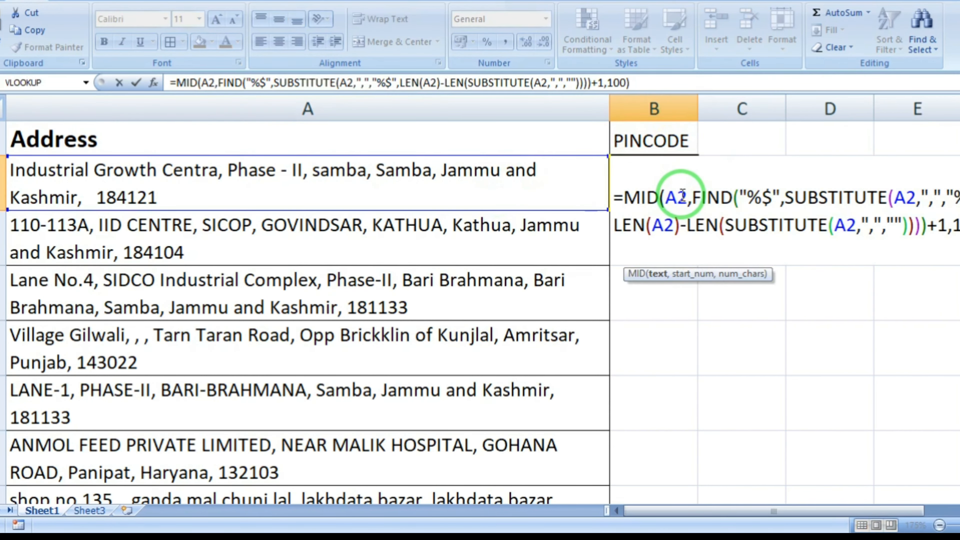
pyautogui.press('Left')
pyautogui.press('Left')
pyautogui.press('Left')
pyautogui.press('Left')
pyautogui.press('Left')
pyautogui.press('Left')
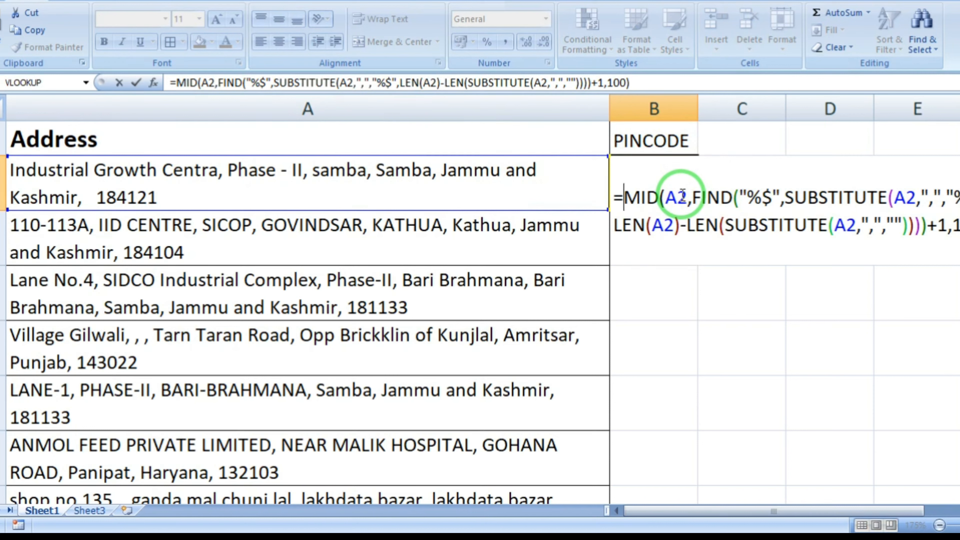
pyautogui.write('trim')
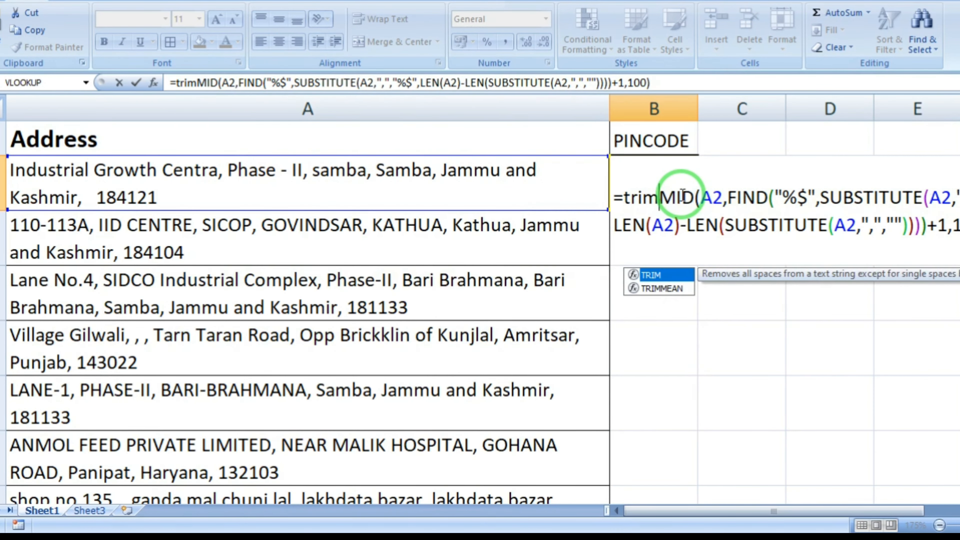
pyautogui.write('(')
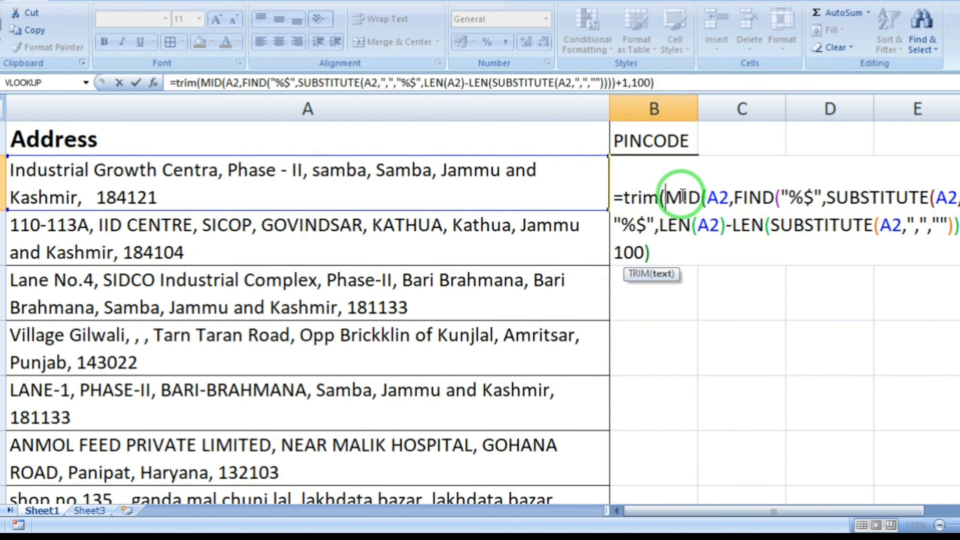
pyautogui.press('Return')
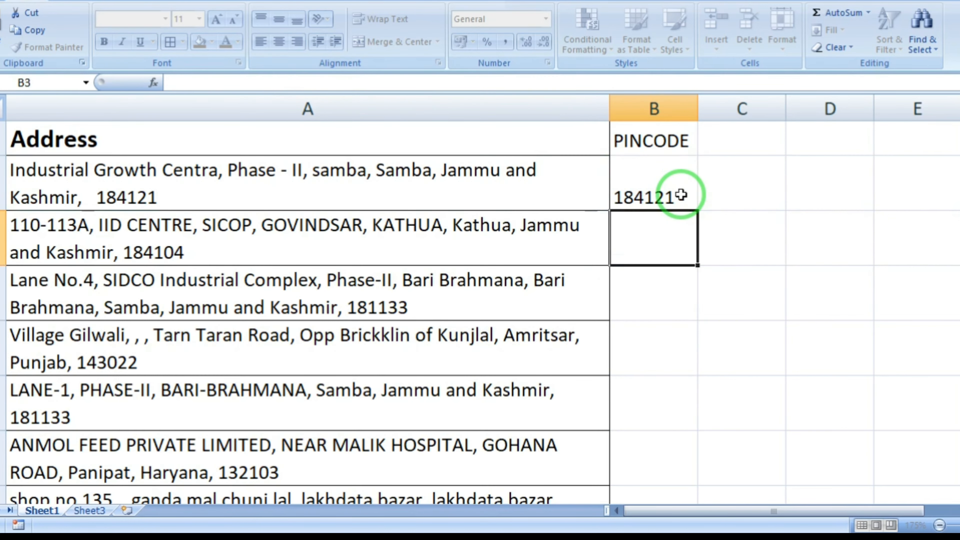
pyautogui.click(693, 195)
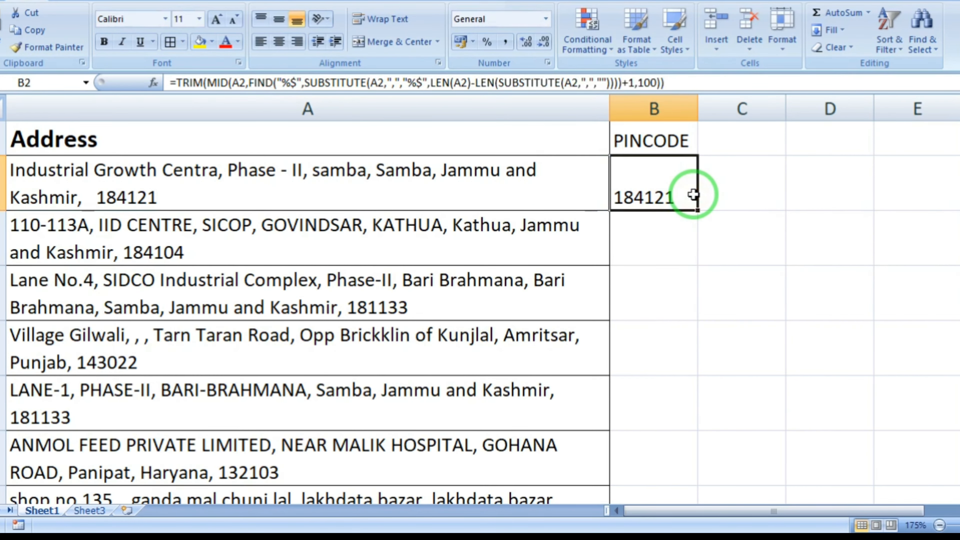
# Fill B2's TRIM/MID formula down column B to the last address row, B13245.
pyautogui.click(537, 201)
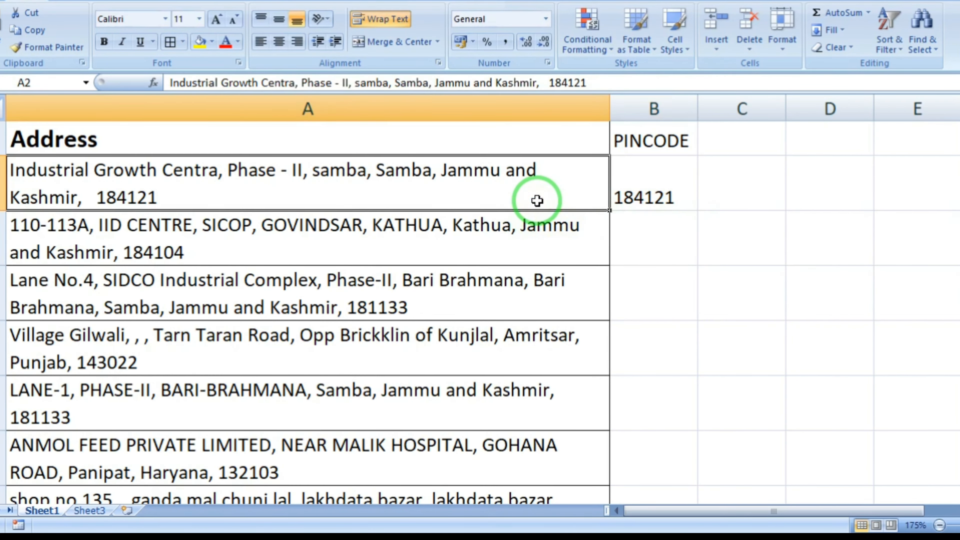
pyautogui.hotkey('ctrl', 'Down')
pyautogui.press('Right')
pyautogui.hotkey('ctrl', 'shift', 'Up')
pyautogui.hotkey('ctrl', 'd')
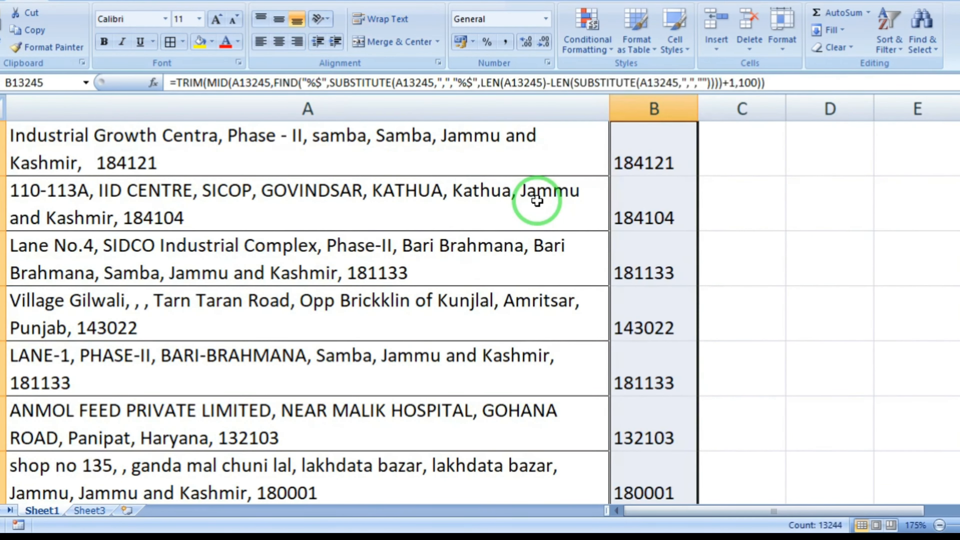
# Check the extracted pin codes in column B against their addresses, from the last rows upward and back at B2.
pyautogui.press('Down')
pyautogui.press('Up')
pyautogui.press('Up')
pyautogui.press('Up')
pyautogui.press('Up')
pyautogui.press('Up')
pyautogui.press('Up')
pyautogui.press('Up')
pyautogui.press('Up')
pyautogui.press('Up')
pyautogui.press('Up')
pyautogui.press('Up')
pyautogui.press('Up')
pyautogui.press('Up')
pyautogui.press('Up')
pyautogui.press('Up')
pyautogui.press('Up')
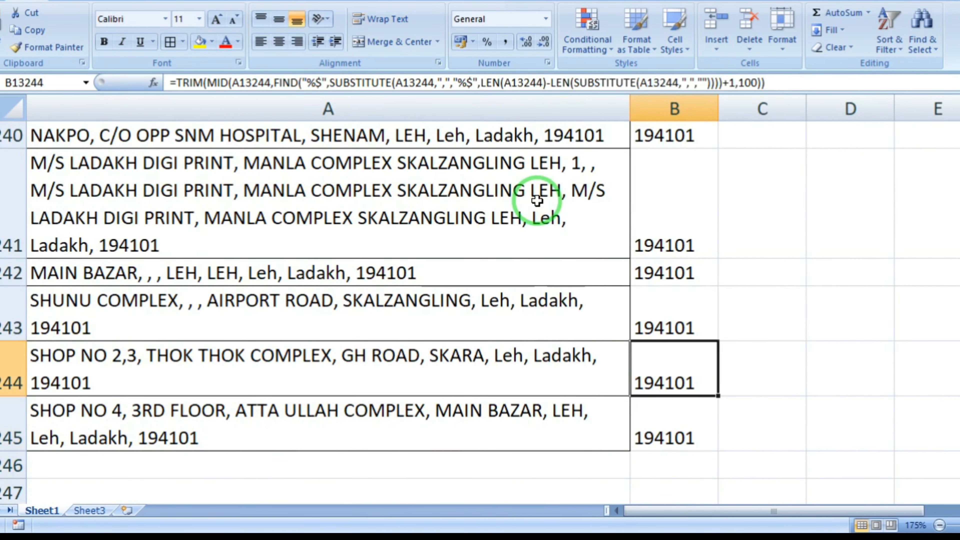
pyautogui.press('Up')
pyautogui.press('Up')
pyautogui.press('Up')
pyautogui.press('Up')
pyautogui.press('Up')
pyautogui.press('Up')
pyautogui.press('Up')
pyautogui.press('Up')
pyautogui.press('Up')
pyautogui.press('Up')
pyautogui.press('Up')
pyautogui.press('Up')
pyautogui.press('Up')
pyautogui.press('Up')
pyautogui.press('Up')
pyautogui.press('Up')
pyautogui.press('Up')
pyautogui.press('Up')
pyautogui.press('Up')
pyautogui.press('Up')
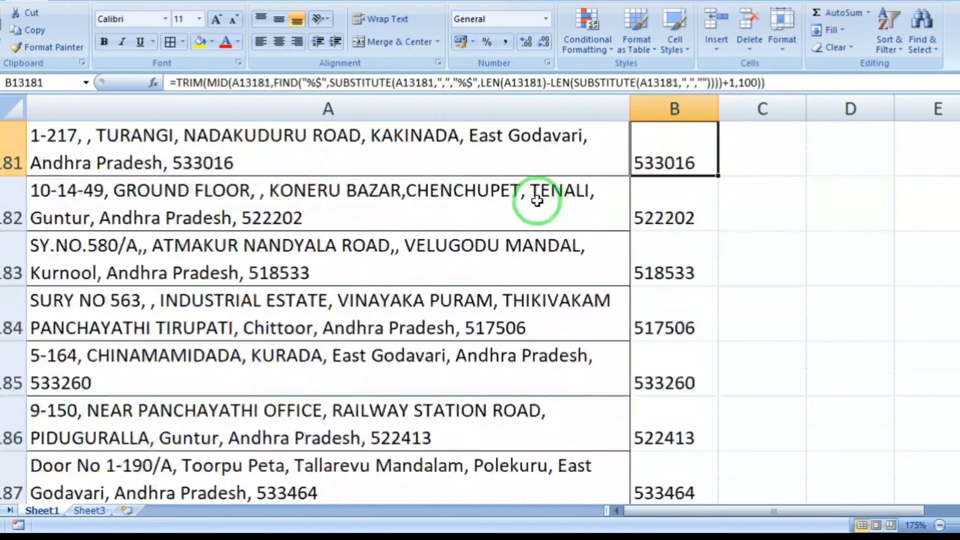
pyautogui.press('Up')
pyautogui.press('Up')
pyautogui.press('Up')
pyautogui.press('Up')
pyautogui.press('Up')
pyautogui.press('Up')
pyautogui.press('Up')
pyautogui.press('Up')
pyautogui.press('Up')
pyautogui.press('Up')
pyautogui.press('Up')
pyautogui.press('Up')
pyautogui.press('Up')
pyautogui.press('Up')
pyautogui.press('Up')
pyautogui.press('Up')
pyautogui.press('Up')
pyautogui.hotkey('ctrl', 'Up')
pyautogui.press('Down')
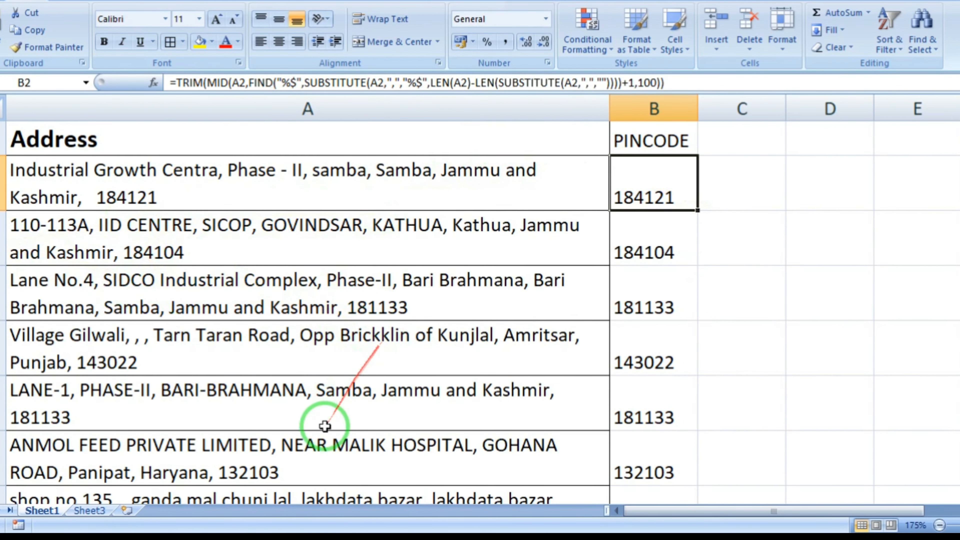
pyautogui.scroll(-3, 309, 381)
pyautogui.scroll(3, 309, 441)
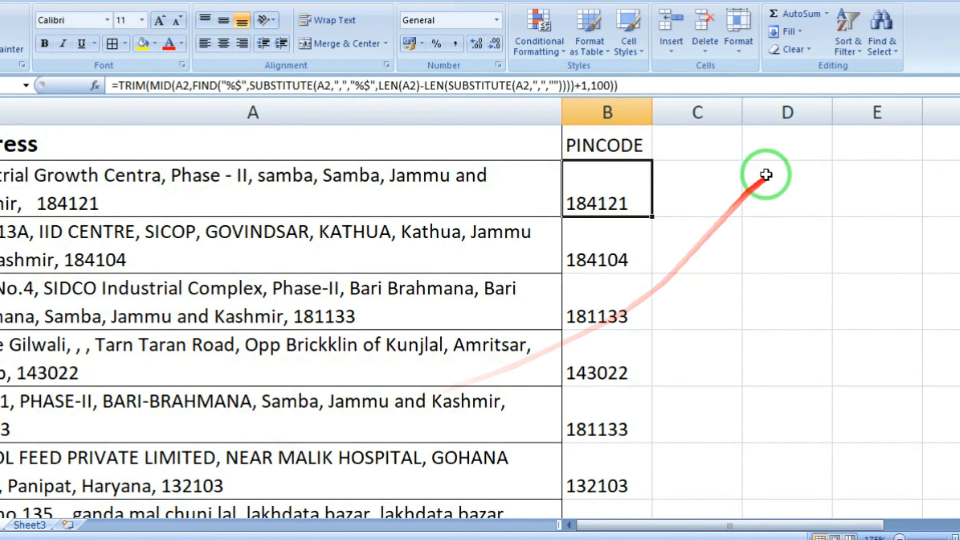
# Enter the comma-count formula =LEN(A2)-LEN(SUBSTITUTE(A2,",","")) in C2.
pyautogui.doubleClick(622, 196)
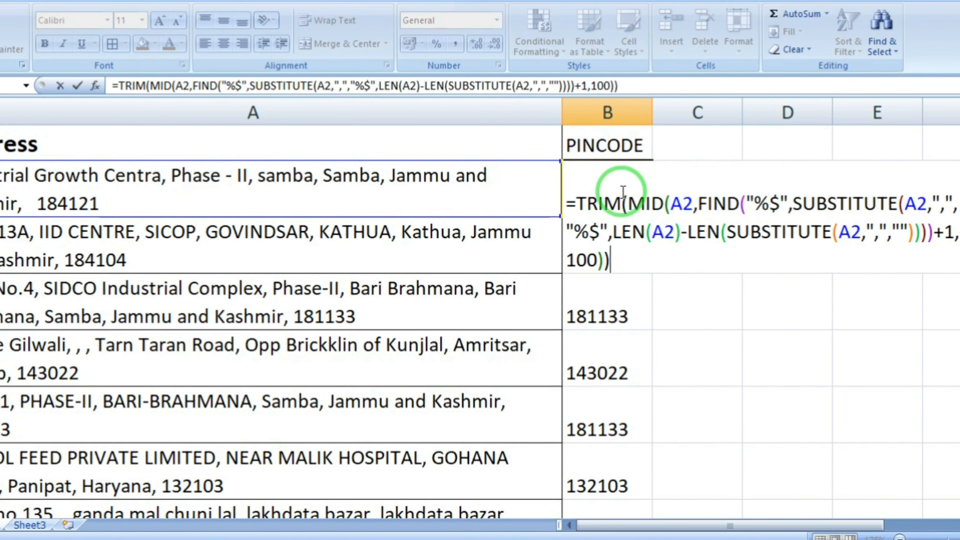
pyautogui.click(625, 195)
pyautogui.hotkey('ctrl', 'shift', 'End')
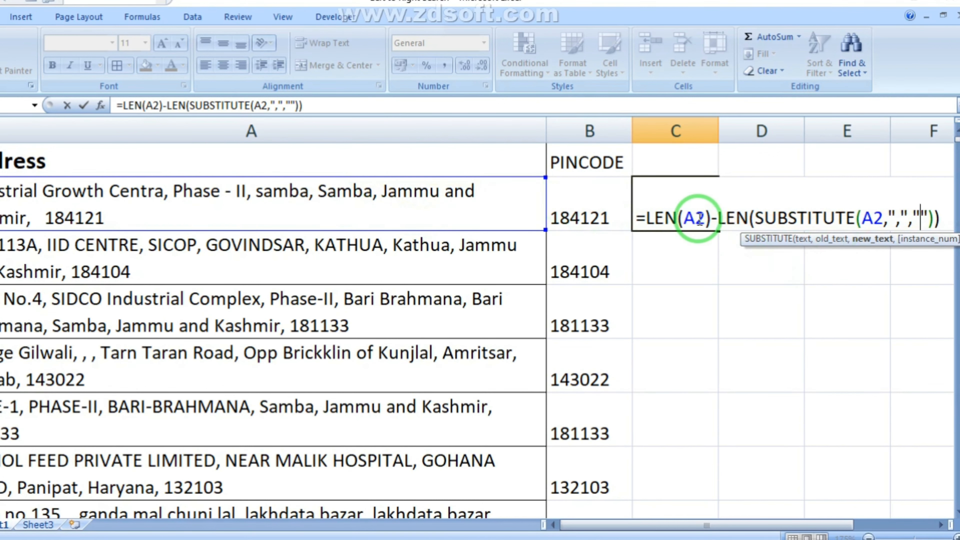
pyautogui.press('Return')
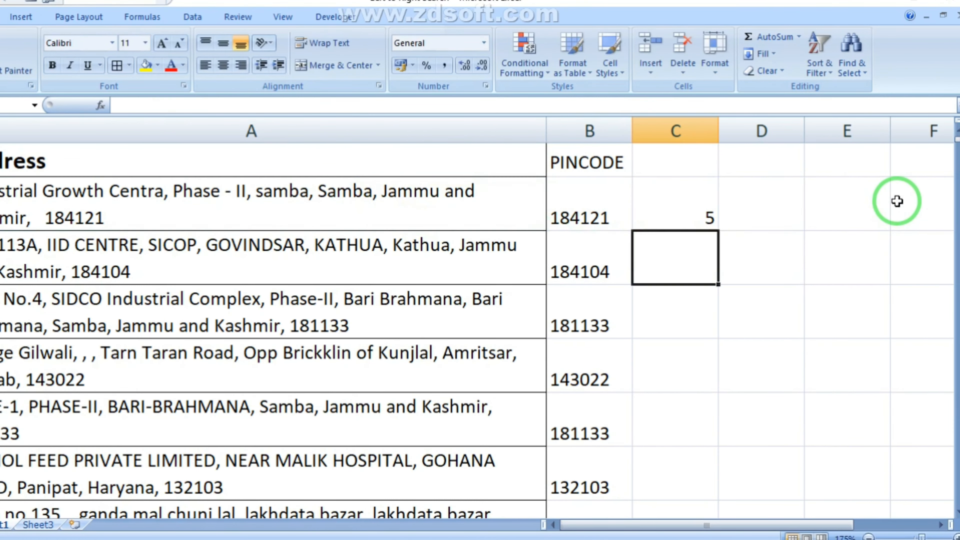
pyautogui.press('Up')
pyautogui.press('F2')
pyautogui.hotkey('ctrl', 'shift', 'Left')
pyautogui.hotkey('ctrl', 'shift', 'Left')
pyautogui.hotkey('ctrl', 'shift', 'Left')
pyautogui.hotkey('ctrl', 'shift', 'Left')
pyautogui.hotkey('ctrl', 'shift', 'Left')
pyautogui.hotkey('ctrl', 'shift', 'Left')
pyautogui.hotkey('ctrl', 'shift', 'Left')
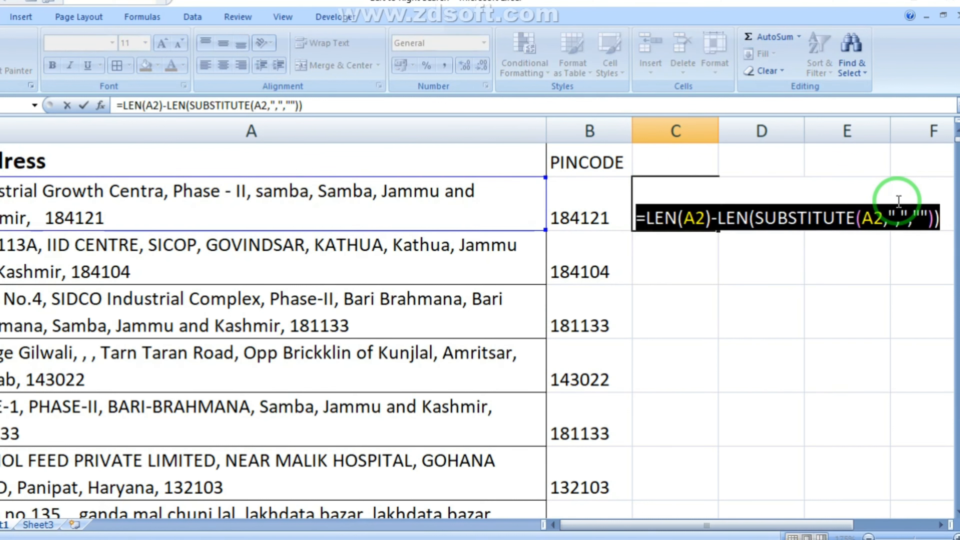
pyautogui.press('Escape')
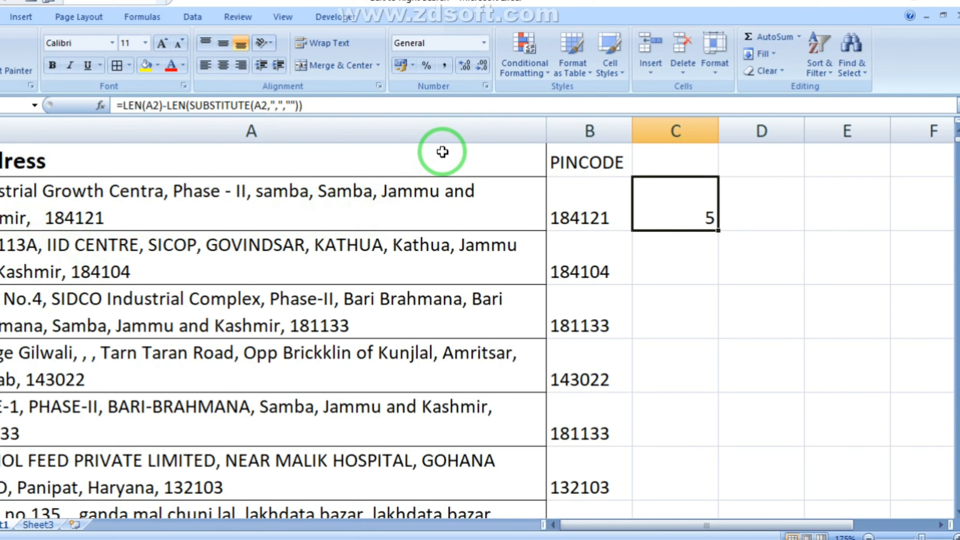
# Append -1 to C2's formula, making it =LEN(A2)-LEN(SUBSTITUTE(A2,",",""))-1, to target the second-last comma.
pyautogui.press('F2')
pyautogui.write('1')
pyautogui.hotkey('ctrl', 'Return')
# Copy the LEN expression including -1 from C2's formula and remove it, leaving only the equals sign.
pyautogui.press('F2')
pyautogui.hotkey('shift', 'Left')
pyautogui.hotkey('shift', 'Left')
pyautogui.hotkey('shift', 'Left')
pyautogui.hotkey('shift', 'Left')
pyautogui.hotkey('shift', 'Left')
pyautogui.hotkey('shift', 'Left')
pyautogui.hotkey('shift', 'Left')
pyautogui.hotkey('shift', 'Left')
pyautogui.hotkey('shift', 'Left')
pyautogui.hotkey('shift', 'Left')
pyautogui.hotkey('shift', 'Left')
pyautogui.hotkey('shift', 'Left')
pyautogui.hotkey('shift', 'Left')
pyautogui.hotkey('shift', 'Left')
pyautogui.hotkey('shift', 'Left')
pyautogui.hotkey('shift', 'Left')
pyautogui.hotkey('shift', 'Left')
pyautogui.hotkey('shift', 'Left')
pyautogui.hotkey('shift', 'Left')
pyautogui.hotkey('shift', 'Left')
pyautogui.hotkey('shift', 'Left')
pyautogui.hotkey('shift', 'Left')
pyautogui.hotkey('shift', 'Left')
pyautogui.hotkey('shift', 'Left')
pyautogui.hotkey('shift', 'Left')
pyautogui.hotkey('shift', 'Left')
pyautogui.hotkey('shift', 'Right')
pyautogui.hotkey('ctrl', 'c')
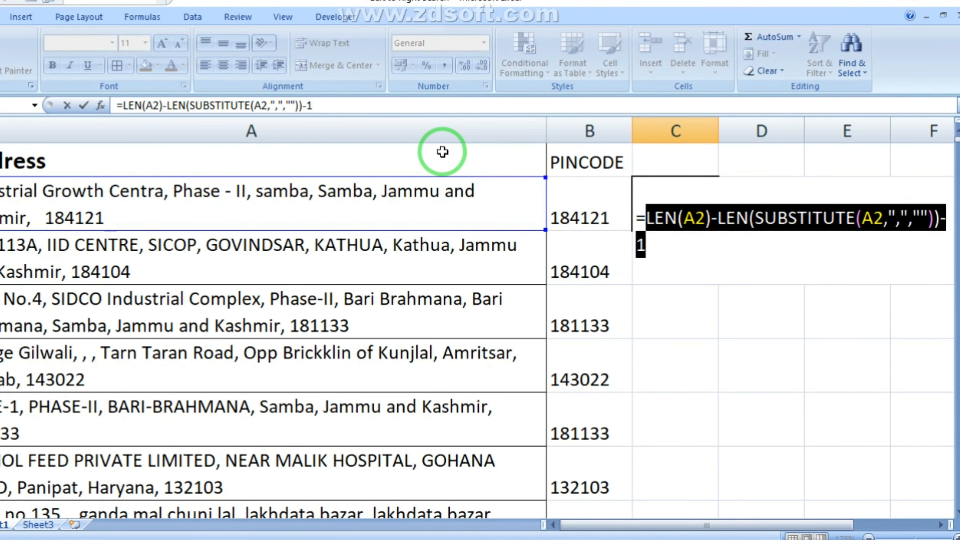
pyautogui.press('Delete')
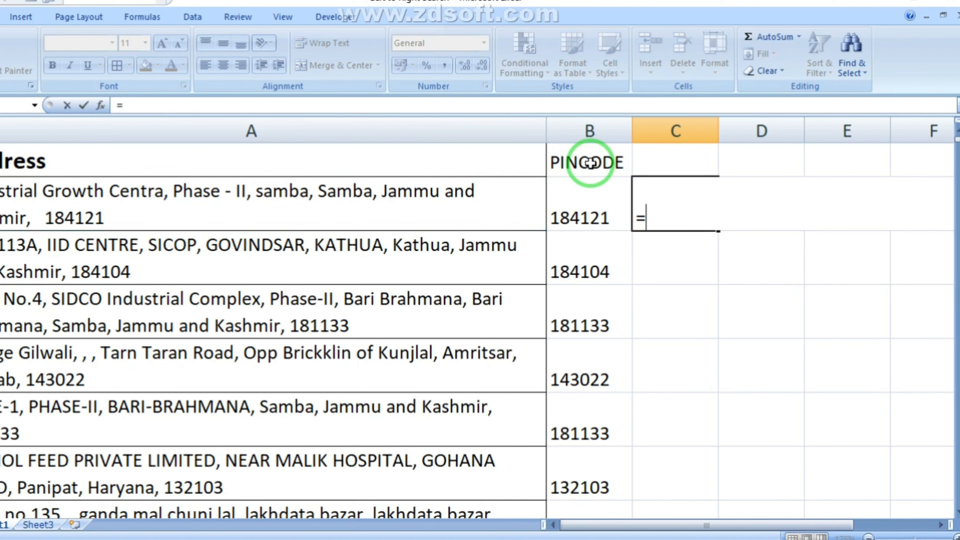
# Build a SUBSTITUTE formula in C2 on A2, replacing "," with "%$" and using the copied LEN expression as instance number.
pyautogui.write('sub')
pyautogui.press('Tab')
pyautogui.click(426, 196)
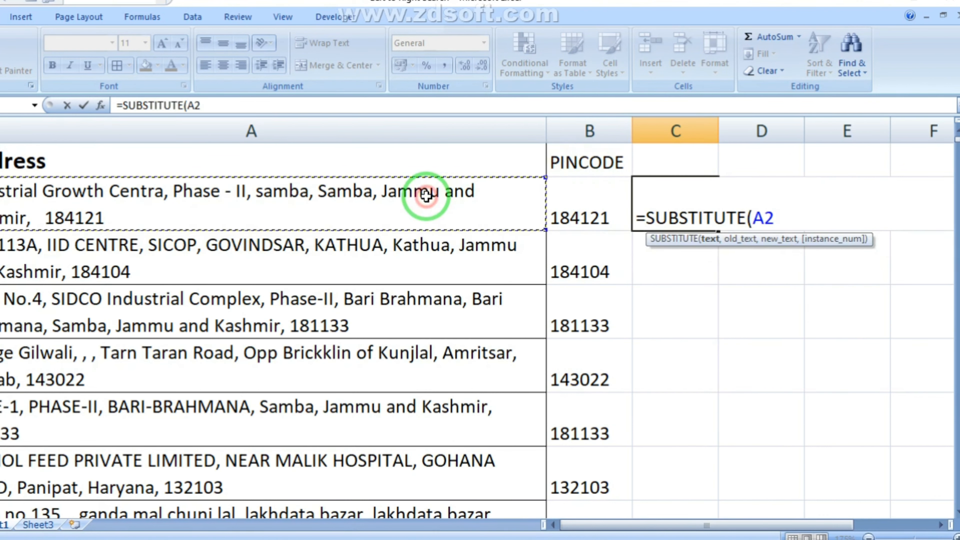
pyautogui.write(',')
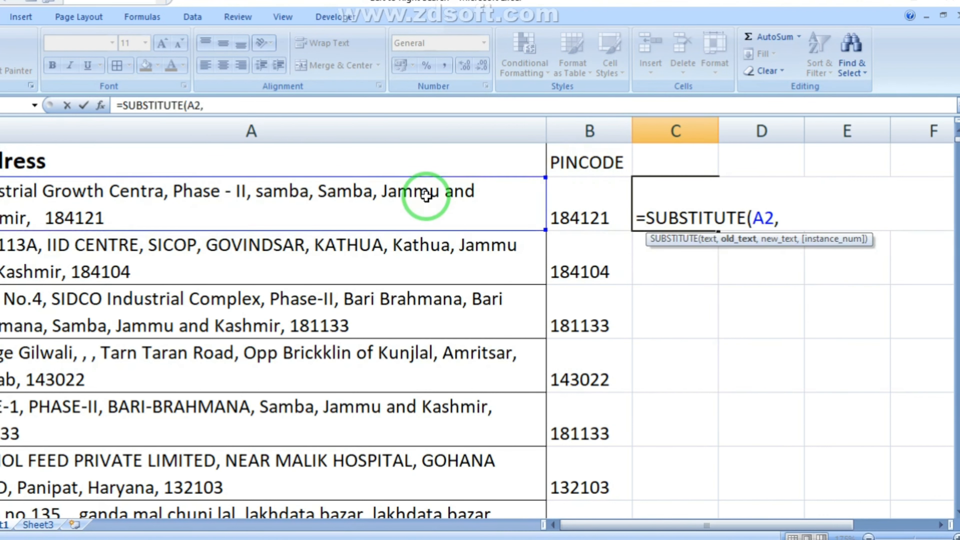
pyautogui.press('Return')
pyautogui.press('Return')
pyautogui.press('Left')
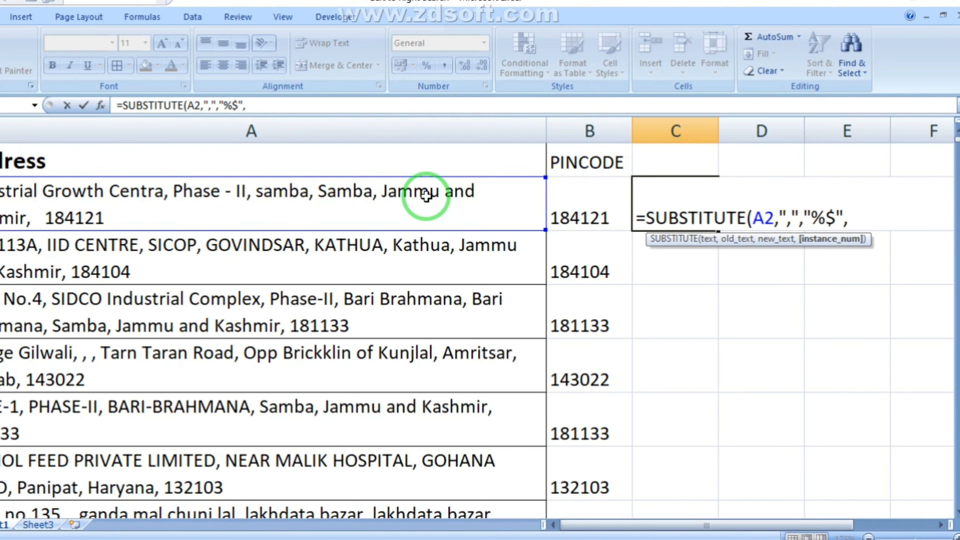
pyautogui.hotkey('ctrl', 'v')
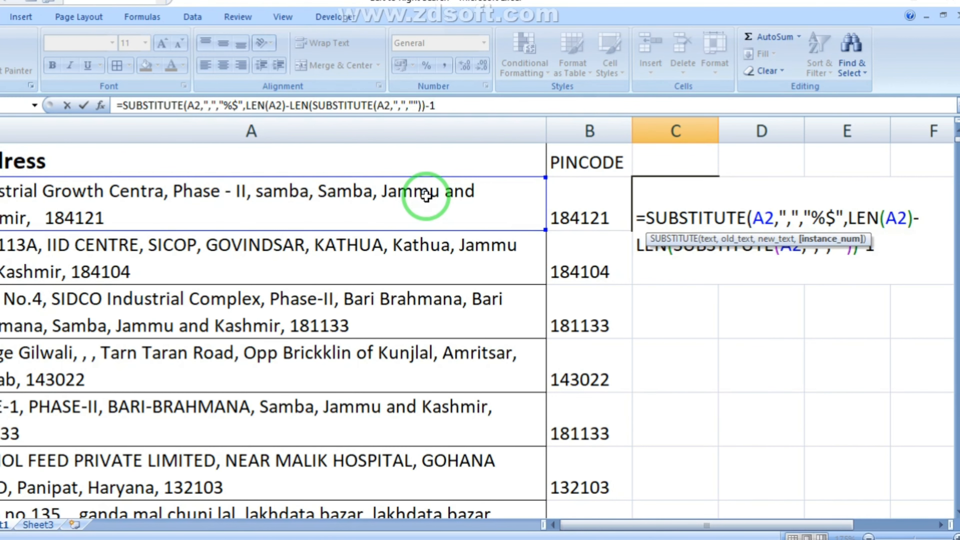
pyautogui.press('Return')
pyautogui.press('Return')
# Examine the full text of C2's result to see which comma the %$ marker replaces.
pyautogui.press('Up')
pyautogui.press('Right')
pyautogui.press('Right')
pyautogui.press('Right')
pyautogui.press('Right')
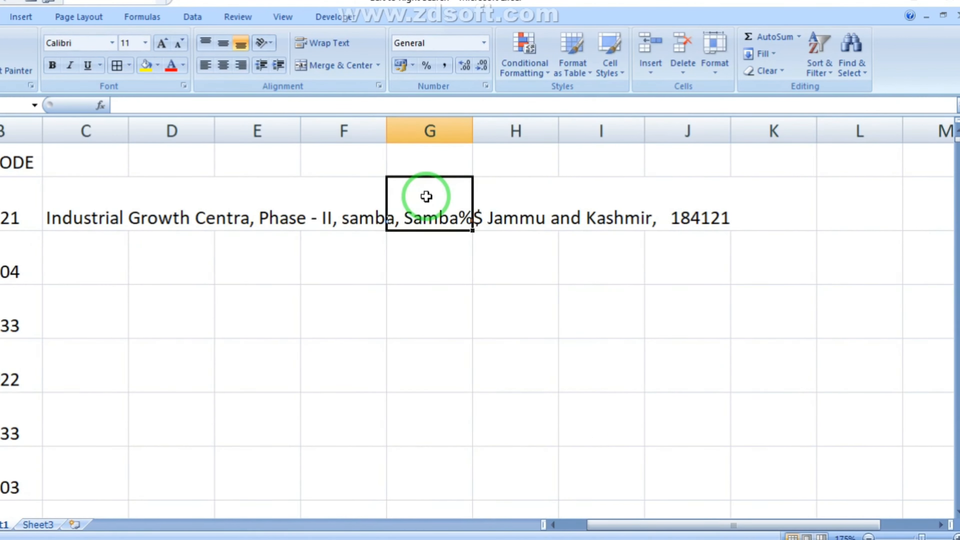
pyautogui.press('Right')
pyautogui.press('Right')
pyautogui.press('Left')
pyautogui.press('Left')
pyautogui.press('Left')
pyautogui.press('Left')
pyautogui.press('Left')
pyautogui.press('Left')
pyautogui.press('Left')
pyautogui.press('Left')
pyautogui.press('Right')
pyautogui.press('Right')
# Copy the whole SUBSTITUTE expression from C2's formula and remove it, leaving only the equals sign.
pyautogui.press('F2')
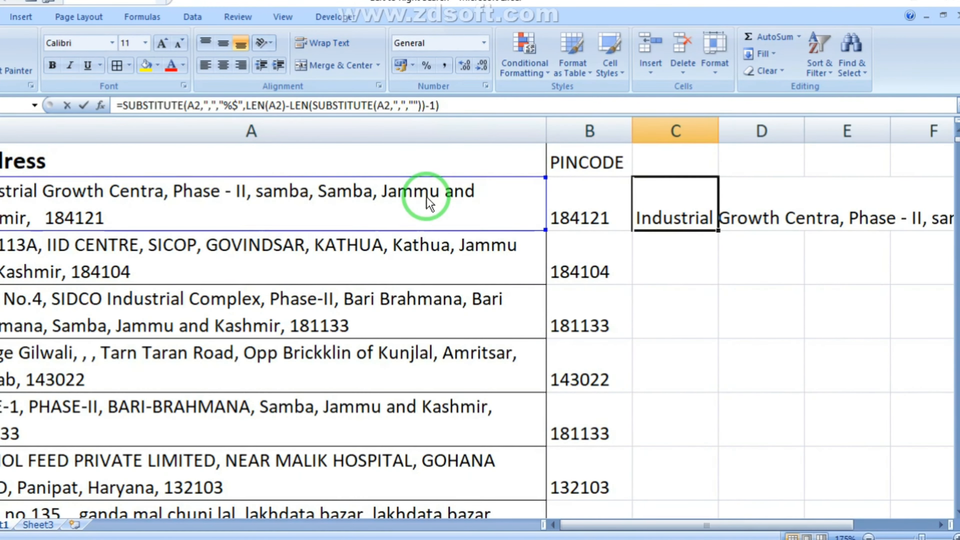
pyautogui.press('F2')
pyautogui.hotkey('ctrl', 'shift', 'Left')
pyautogui.hotkey('ctrl', 'shift', 'Left')
pyautogui.hotkey('ctrl', 'shift', 'Left')
pyautogui.hotkey('ctrl', 'shift', 'Left')
pyautogui.hotkey('ctrl', 'shift', 'Left')
pyautogui.hotkey('ctrl', 'shift', 'Left')
pyautogui.hotkey('ctrl', 'shift', 'Left')
pyautogui.hotkey('ctrl', 'shift', 'Left')
pyautogui.hotkey('ctrl', 'shift', 'Left')
pyautogui.hotkey('ctrl', 'shift', 'Left')
pyautogui.hotkey('ctrl', 'c')
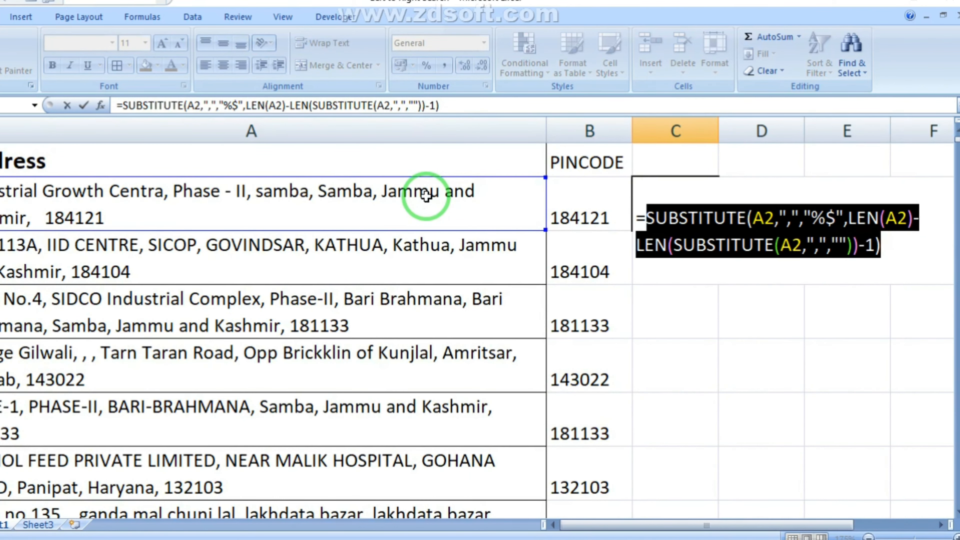
pyautogui.press('BackSpace')
# Start a MID formula in C2 with A2 as the text argument.
pyautogui.write('mid')
pyautogui.press('Tab')
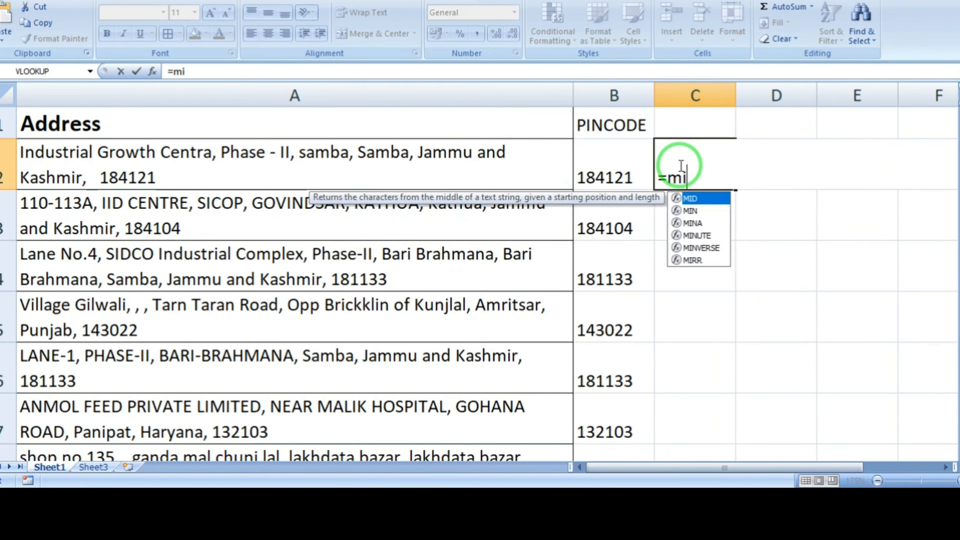
pyautogui.write('f')
pyautogui.press('Tab')
pyautogui.press('Left')
pyautogui.write('=MID(')
pyautogui.press('Tab')
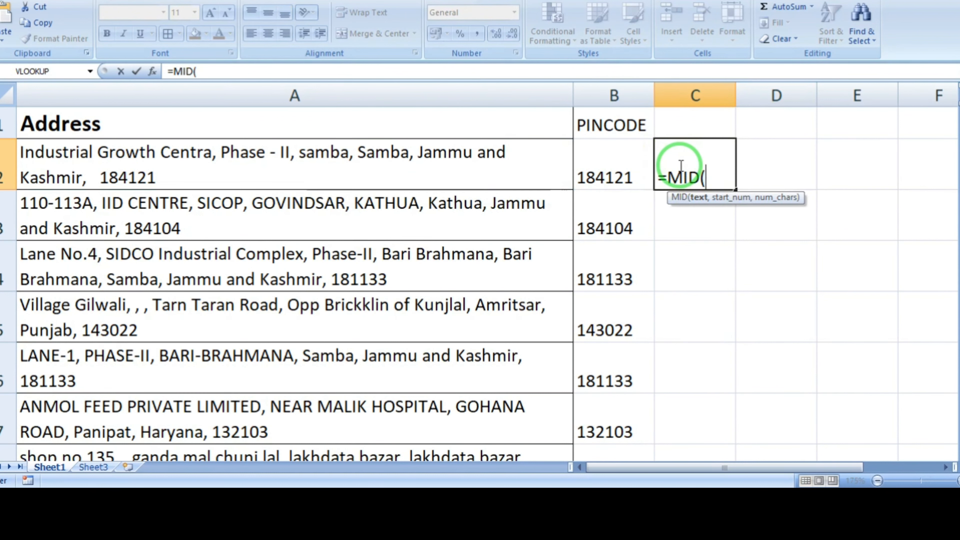
pyautogui.write('A2,')
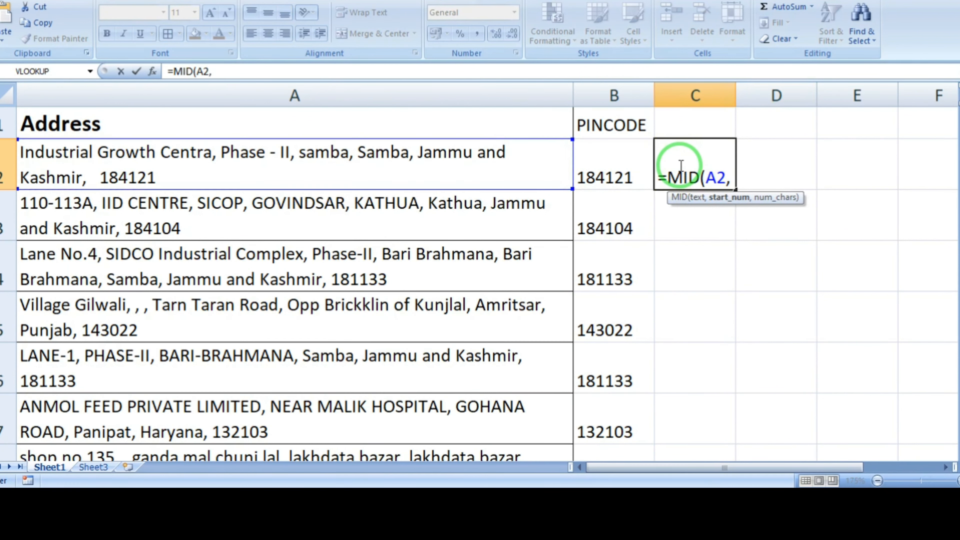
# Complete C2's MID formula with FIND of "%$" in the copied SUBSTITUTE expression as start position and 100 characters.
pyautogui.write('find')
pyautogui.press('Tab')
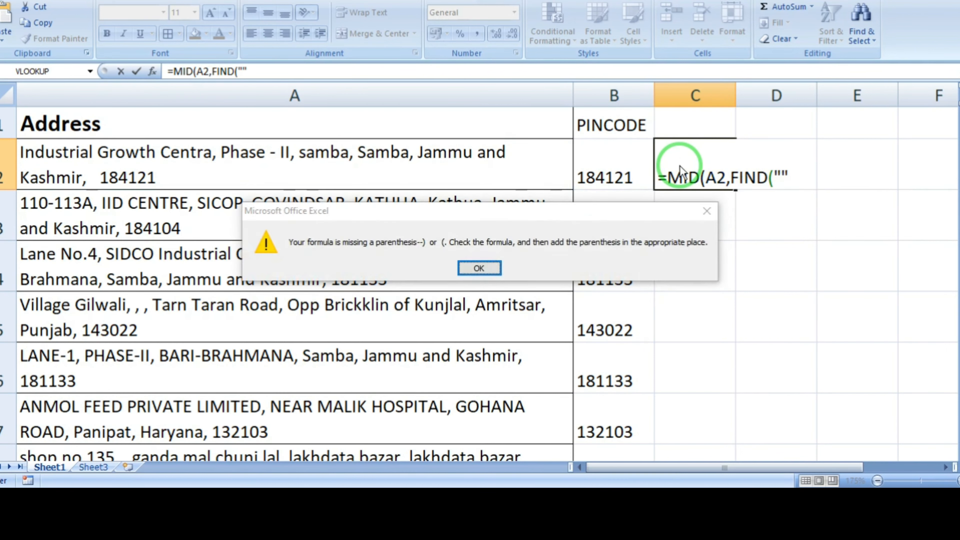
pyautogui.press('Return')
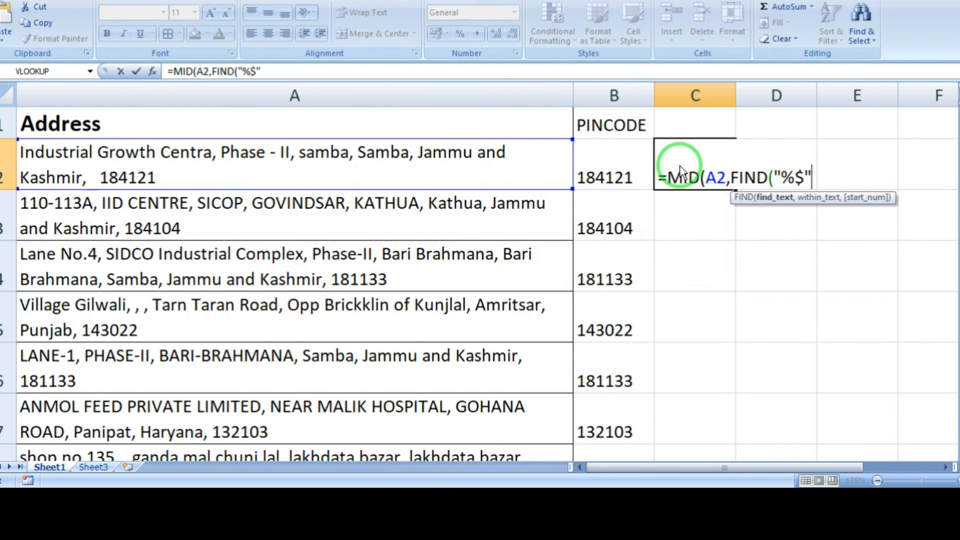
pyautogui.write('"%$",')
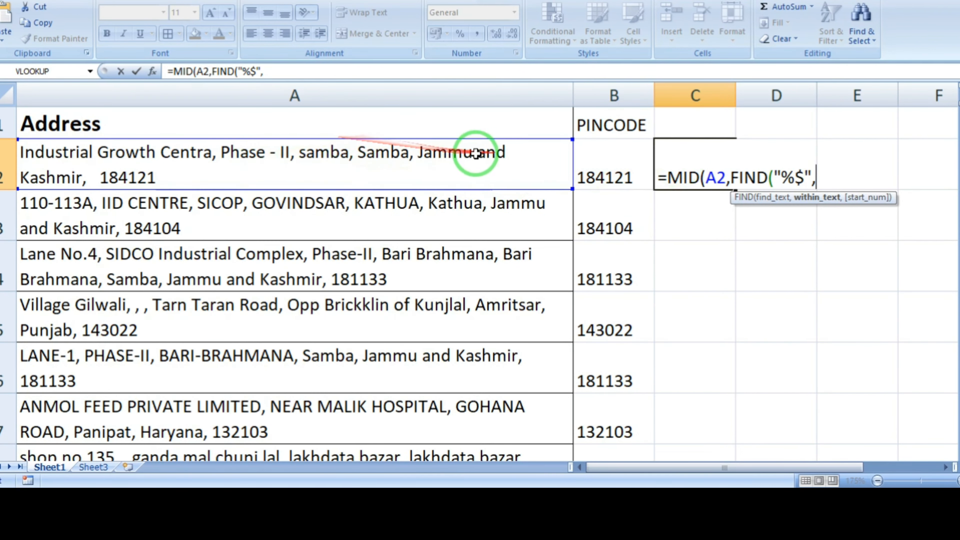
pyautogui.hotkey('ctrl', 'v')
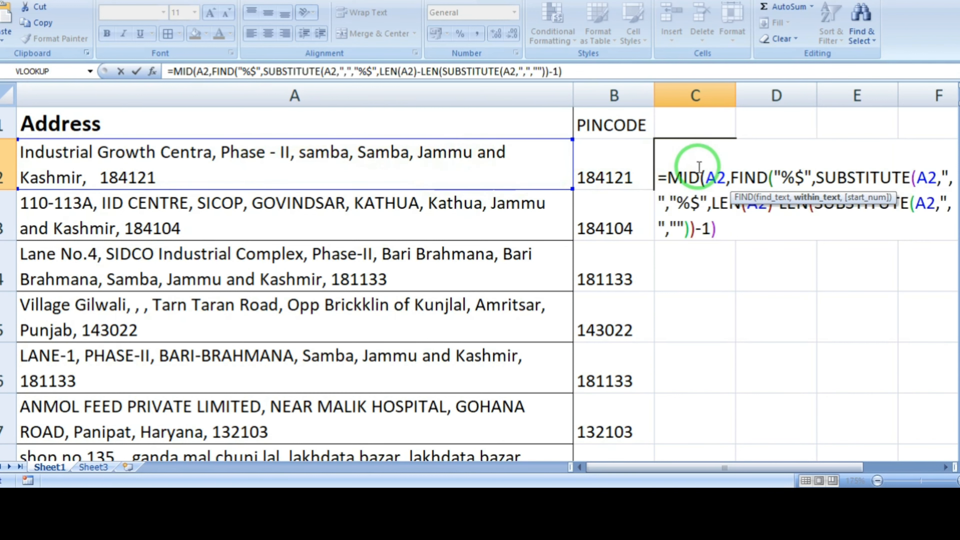
pyautogui.write(',1')
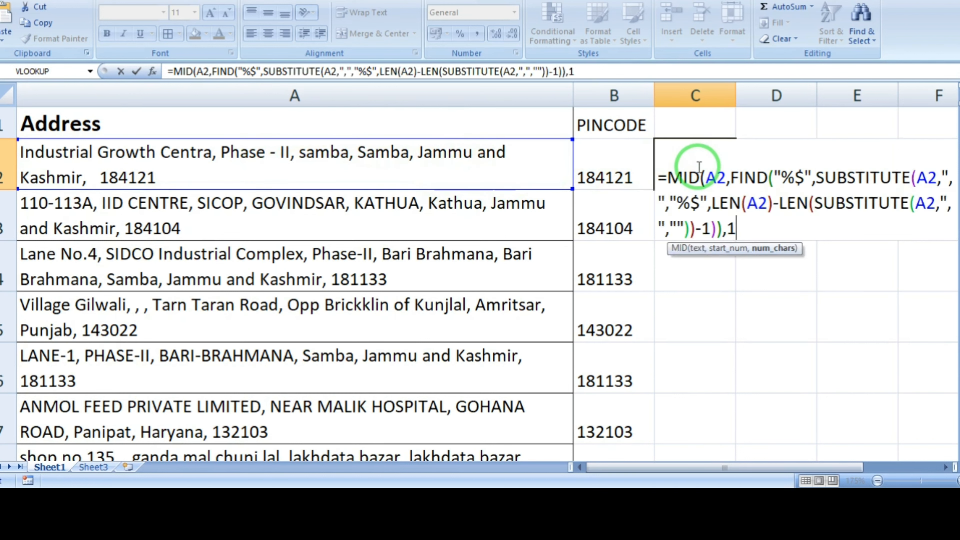
pyautogui.write('00')
pyautogui.press('Return')
pyautogui.press('Return')
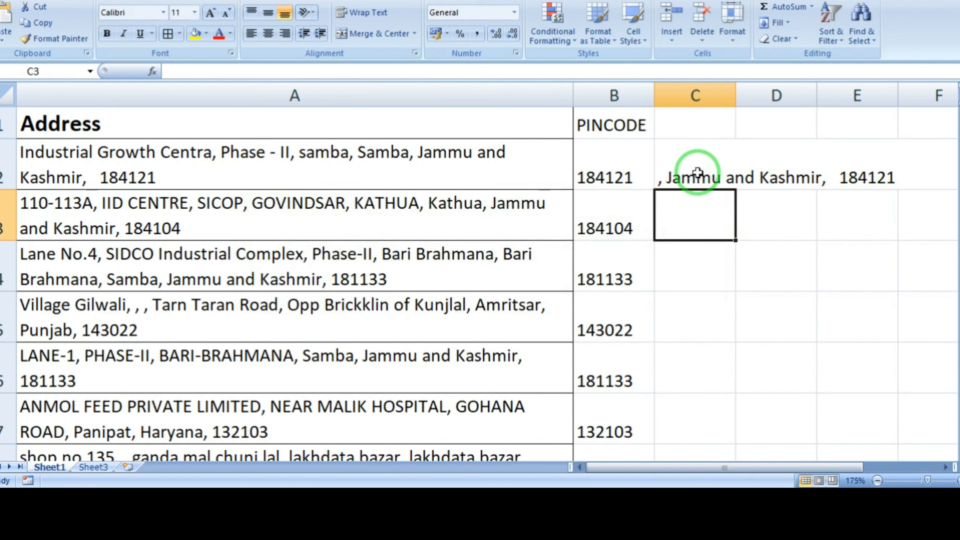
# Add +1 to the start position after the FIND expression in C2's MID formula.
pyautogui.click(691, 164)
pyautogui.doubleClick(694, 166)
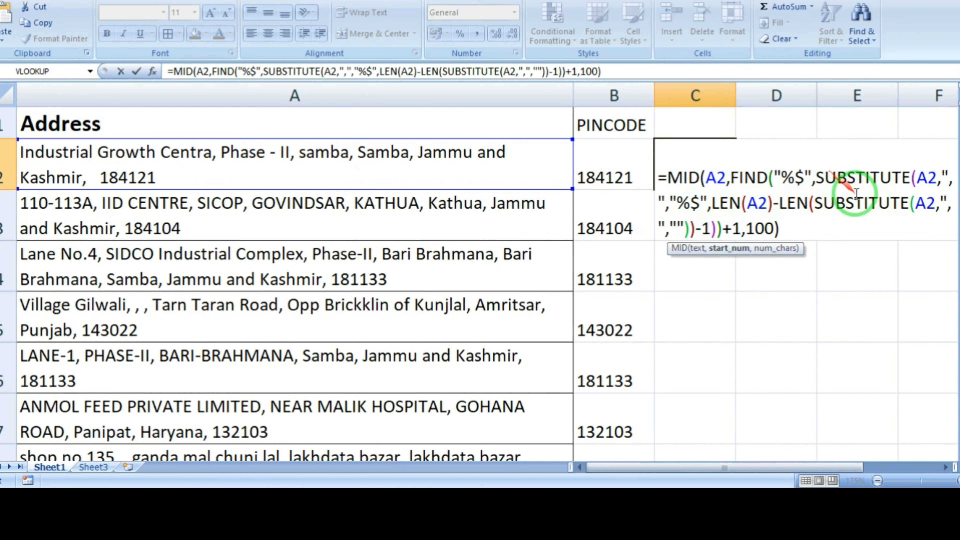
pyautogui.click(741, 229)
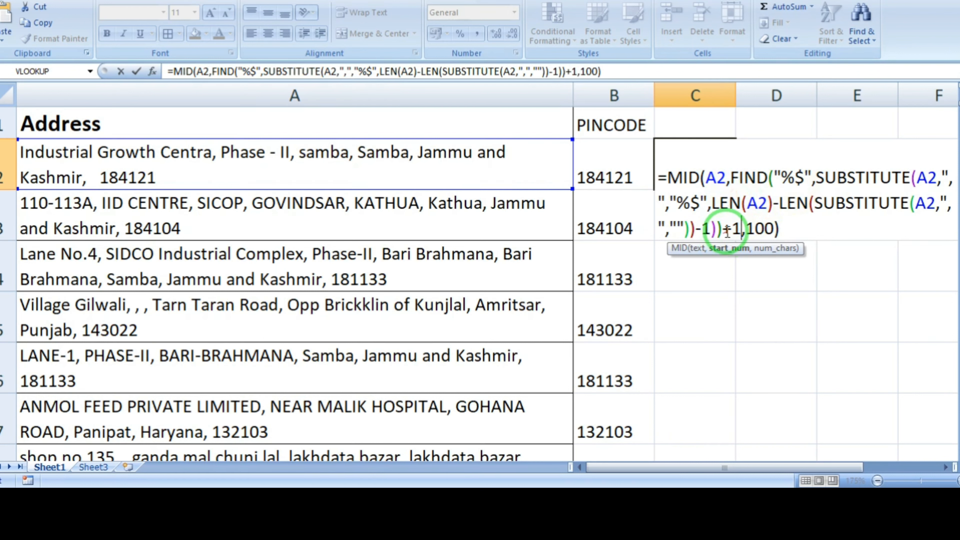
pyautogui.press('Return')
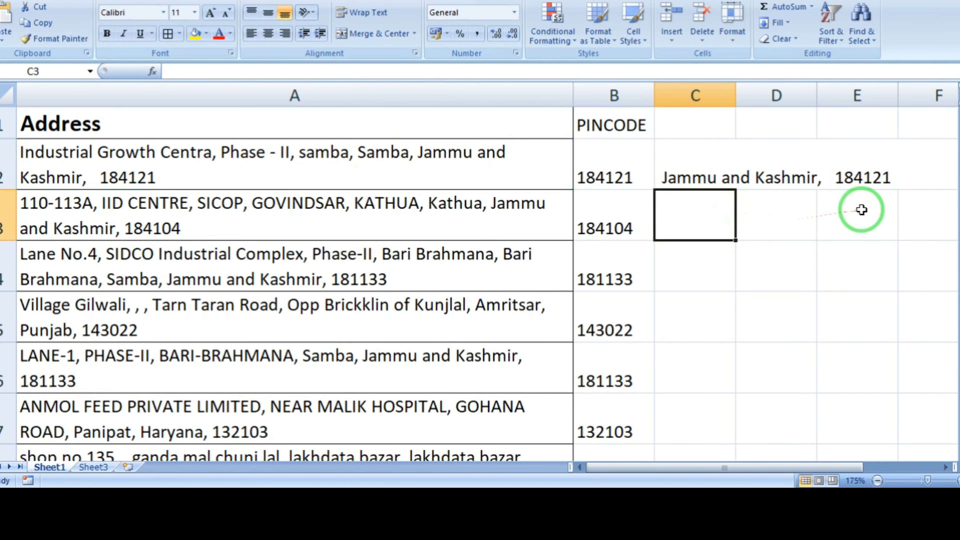
pyautogui.doubleClick(677, 177)
pyautogui.press('Escape')
pyautogui.press('F2')
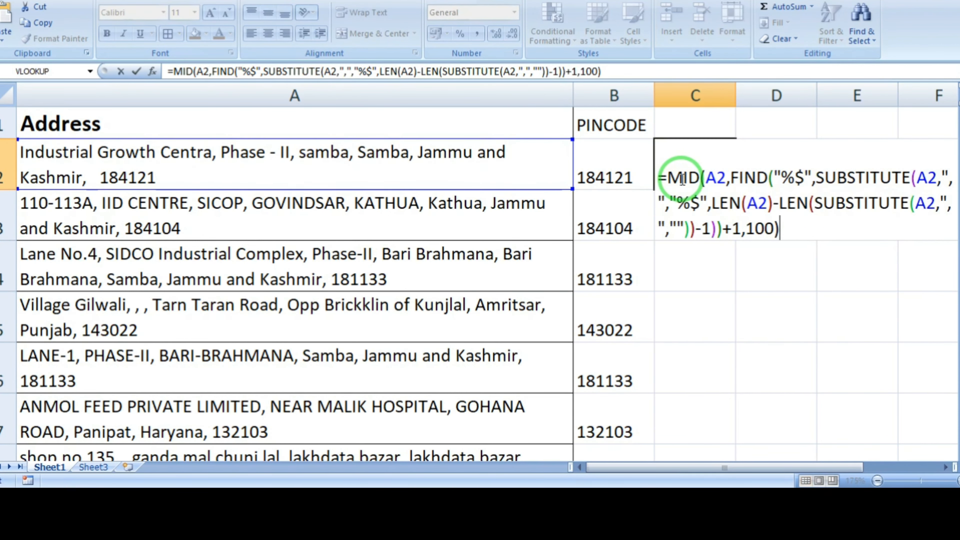
pyautogui.hotkey('ctrl', 'shift', 'Left')
pyautogui.hotkey('ctrl', 'shift', 'Left')
pyautogui.hotkey('ctrl', 'shift', 'Left')
pyautogui.hotkey('ctrl', 'shift', 'Left')
pyautogui.hotkey('ctrl', 'shift', 'Left')
pyautogui.hotkey('ctrl', 'shift', 'Left')
pyautogui.hotkey('ctrl', 'shift', 'Left')
pyautogui.hotkey('ctrl', 'shift', 'Left')
pyautogui.hotkey('ctrl', 'shift', 'Left')
pyautogui.hotkey('ctrl', 'shift', 'Left')
pyautogui.hotkey('ctrl', 'shift', 'Left')
pyautogui.hotkey('ctrl', 'shift', 'Left')
pyautogui.hotkey('ctrl', 'shift', 'Left')
pyautogui.hotkey('ctrl', 'shift', 'Left')
pyautogui.hotkey('ctrl', 'shift', 'Left')
pyautogui.press('Escape')
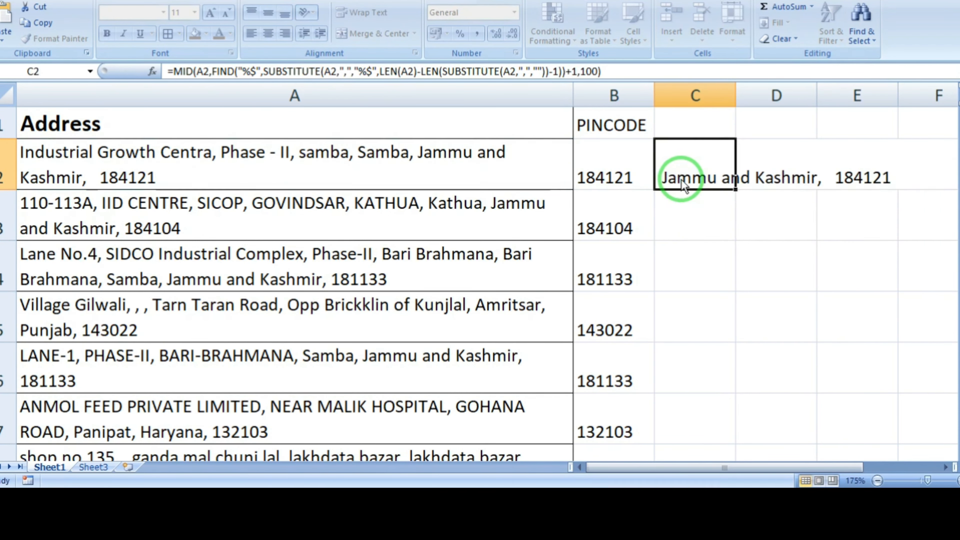
pyautogui.click(778, 172)
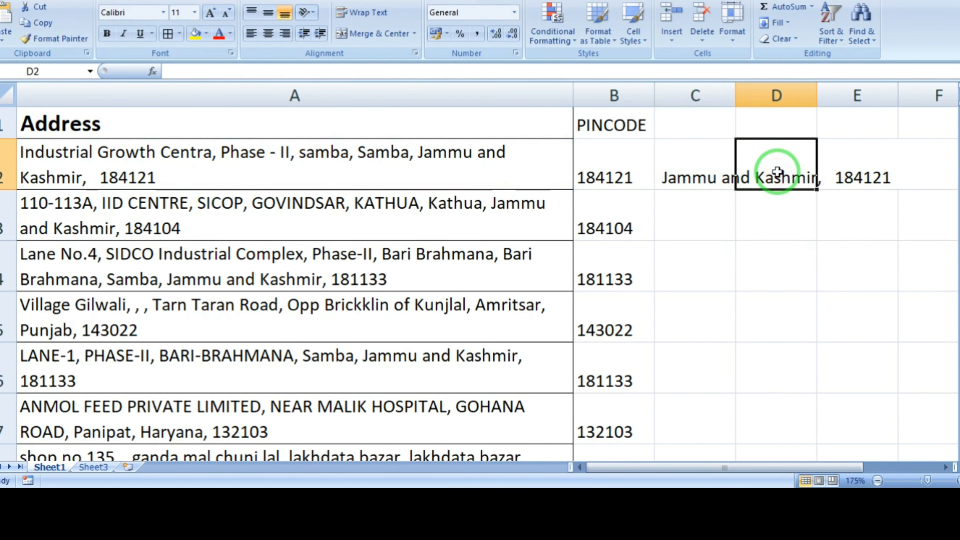
pyautogui.write('=LEFT(')
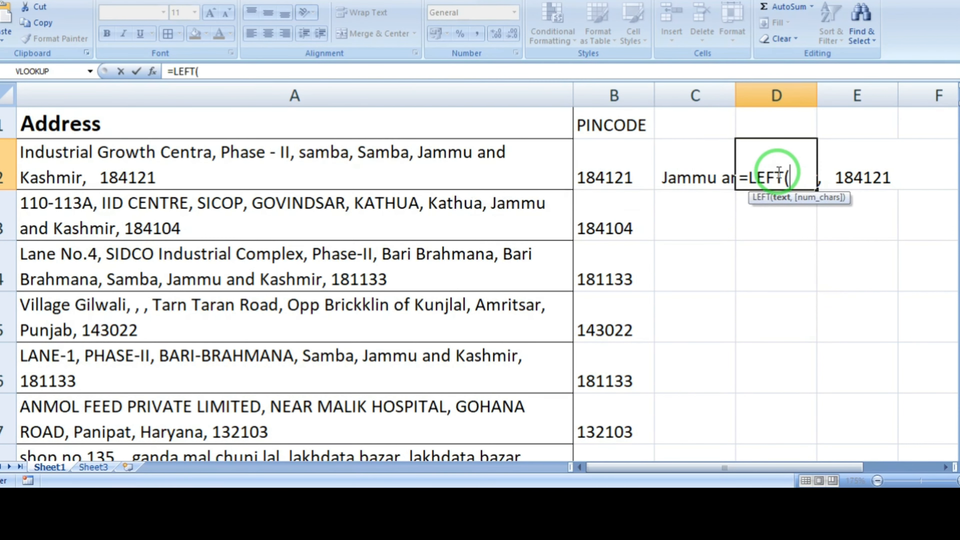
pyautogui.click(702, 158)
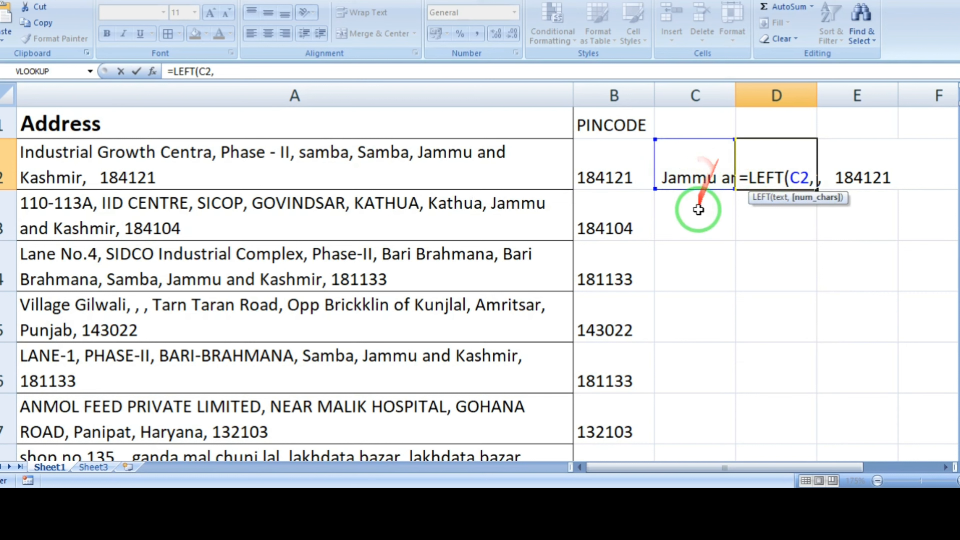
pyautogui.press('Escape')
pyautogui.click(688, 264)
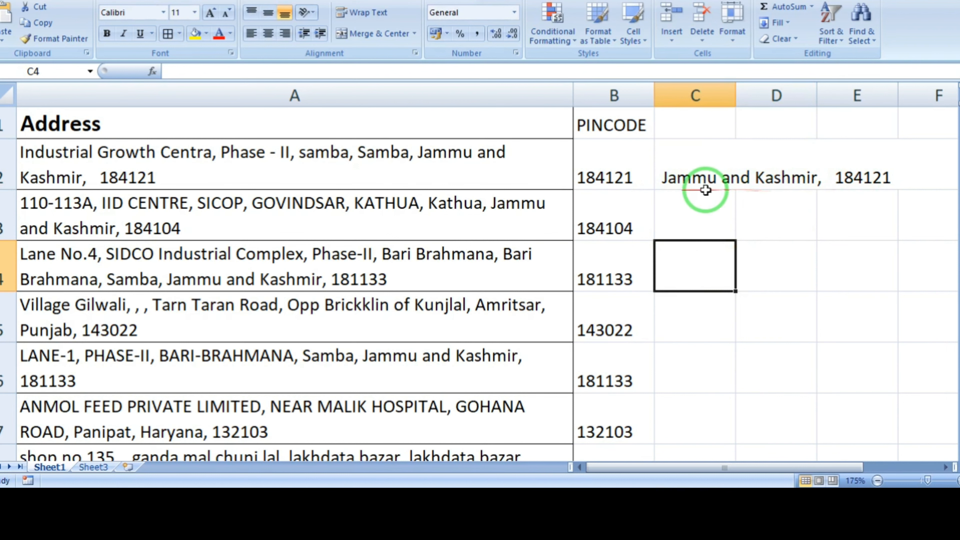
# Start a LEFT formula in D2 with C2 as the text argument.
pyautogui.click(785, 171)
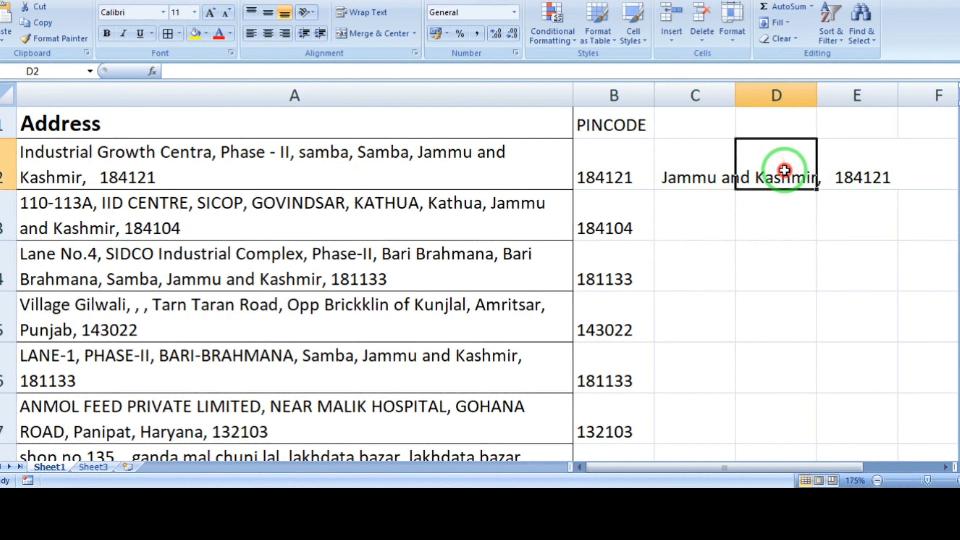
pyautogui.write('=le')
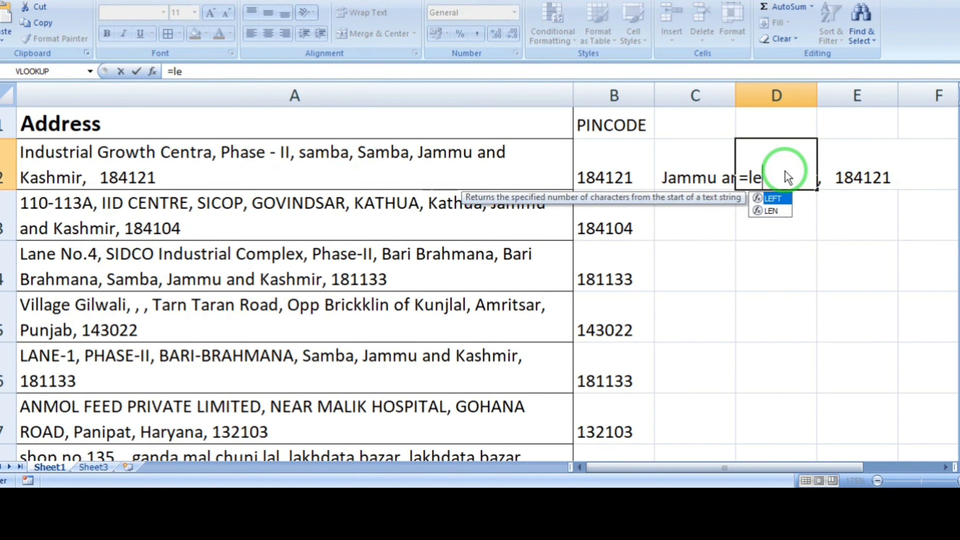
pyautogui.press('Tab')
pyautogui.press('Left')
pyautogui.write(',')
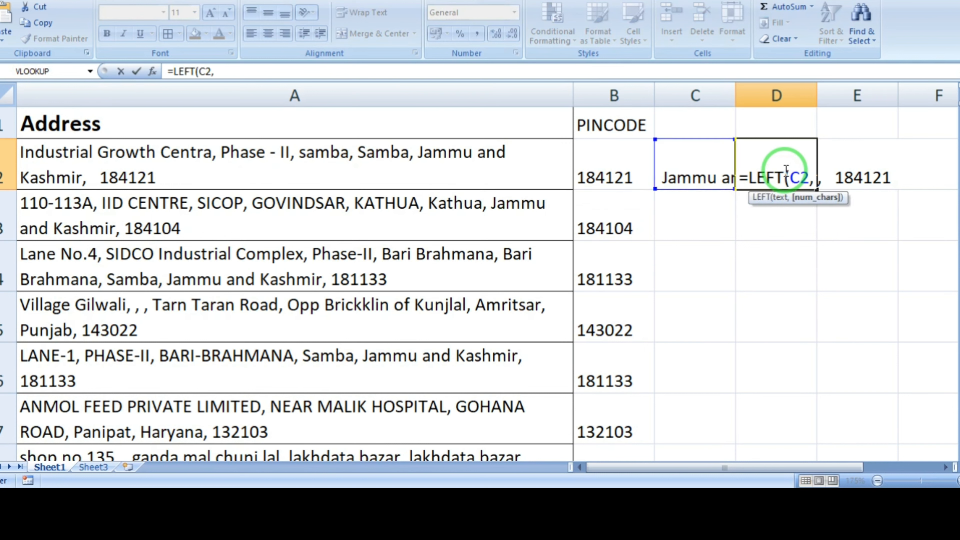
pyautogui.write('"')
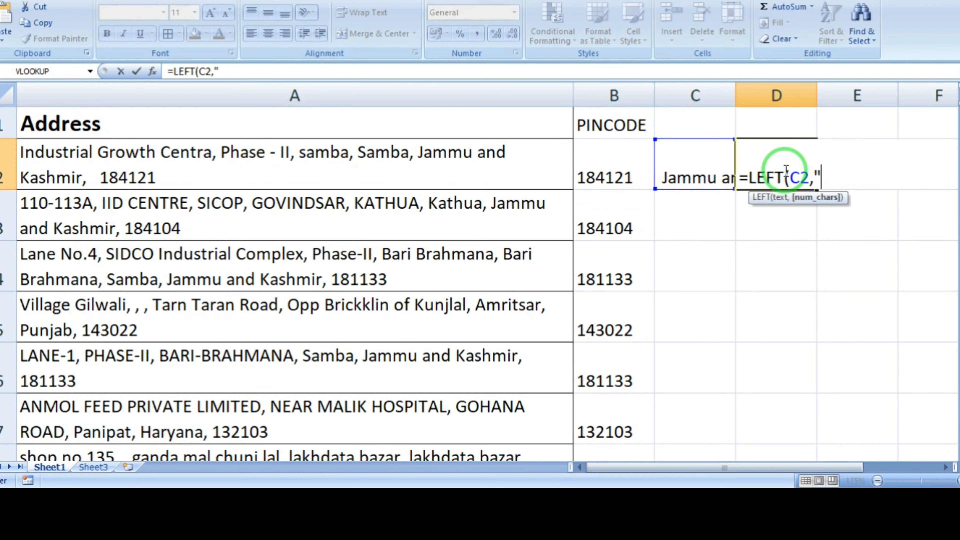
pyautogui.press('BackSpace')
# Complete D2's LEFT formula with FIND(",",C2) as the number of characters.
pyautogui.write('fin')
pyautogui.press('Tab')
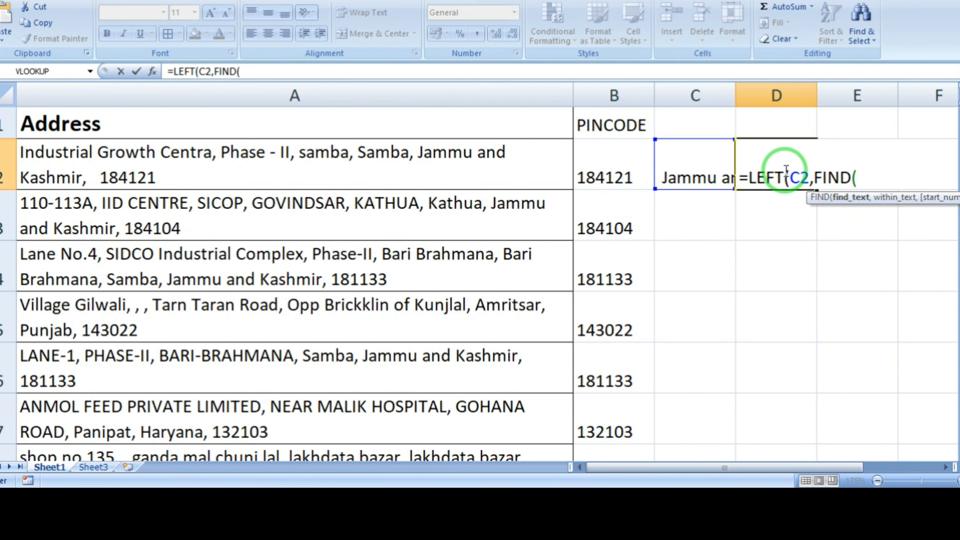
pyautogui.write('""')
pyautogui.press('Return')
pyautogui.press('Return')
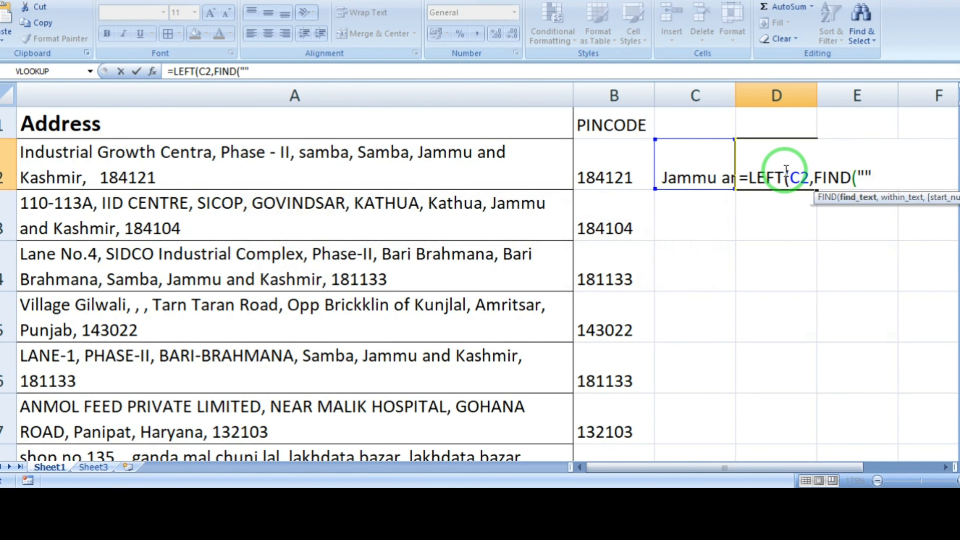
pyautogui.write(',",')
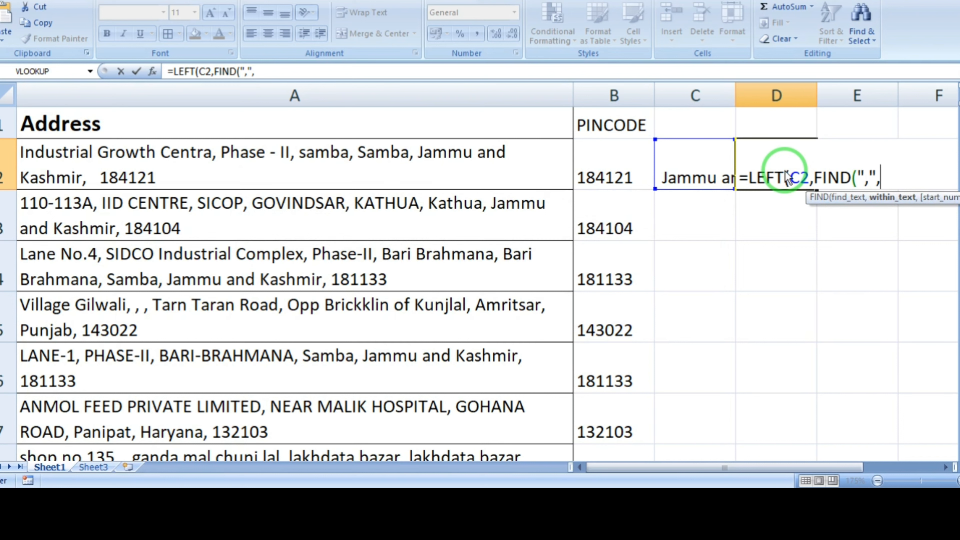
pyautogui.press('Left')
pyautogui.press('Left')
pyautogui.press('Right')
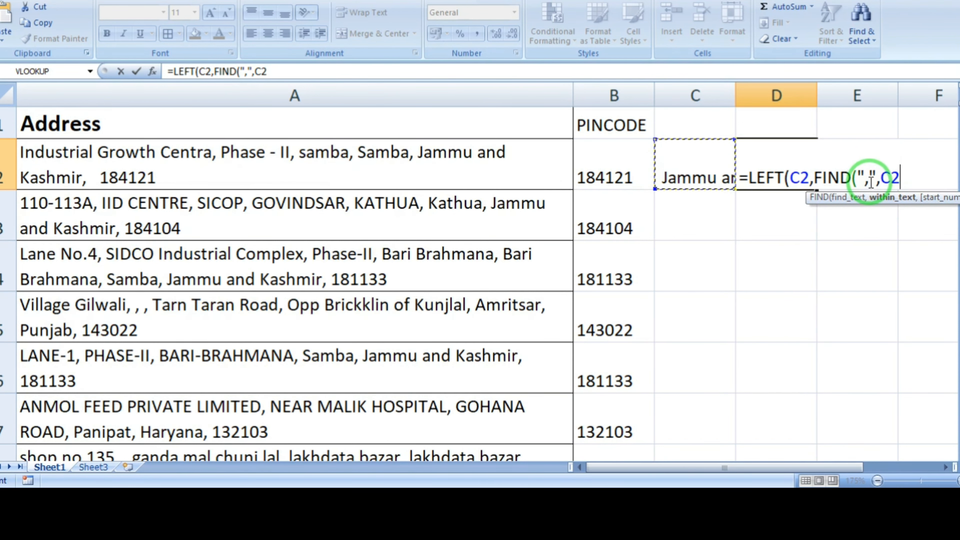
pyautogui.write(')')
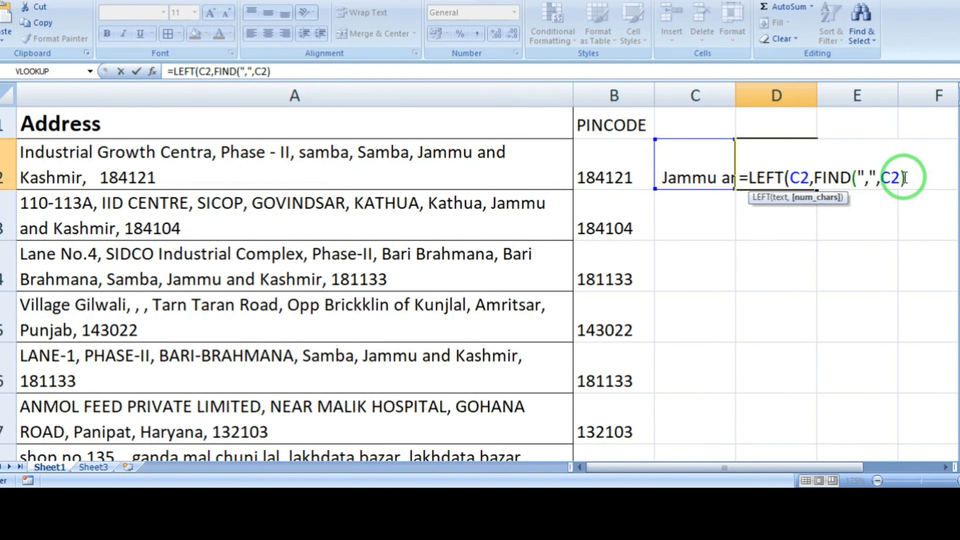
pyautogui.press('Return')
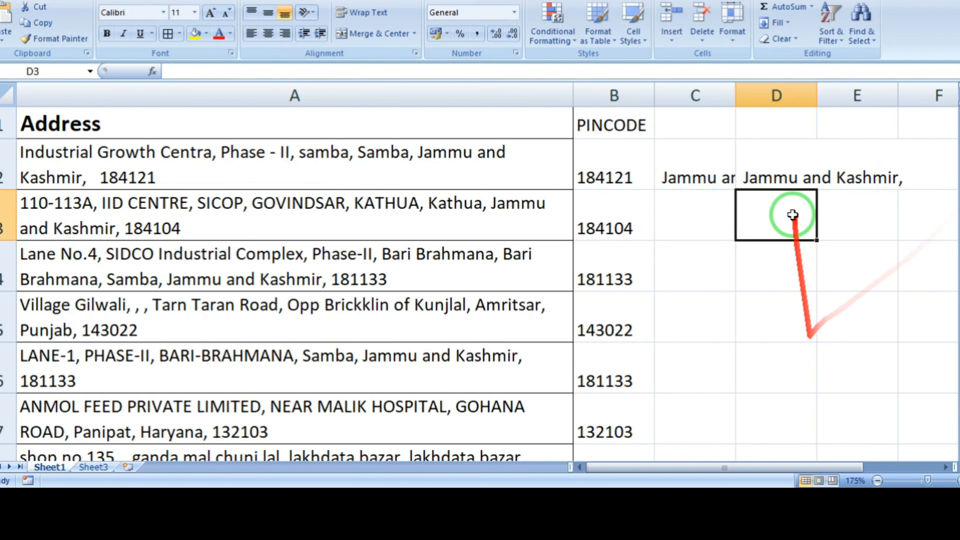
# Try adding +1 to the FIND result in D2's LEFT formula.
pyautogui.doubleClick(782, 177)
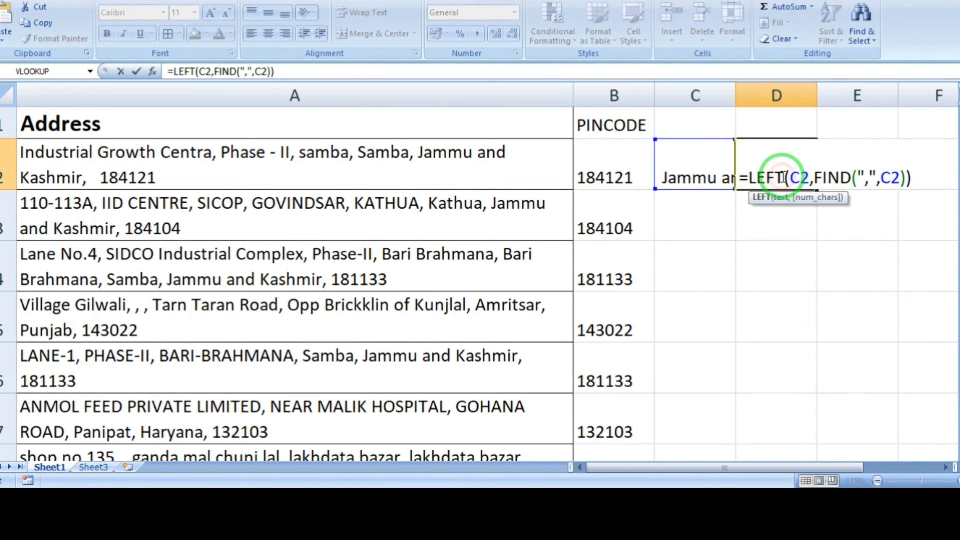
pyautogui.click(907, 176)
pyautogui.write('+1')
pyautogui.press('Return')
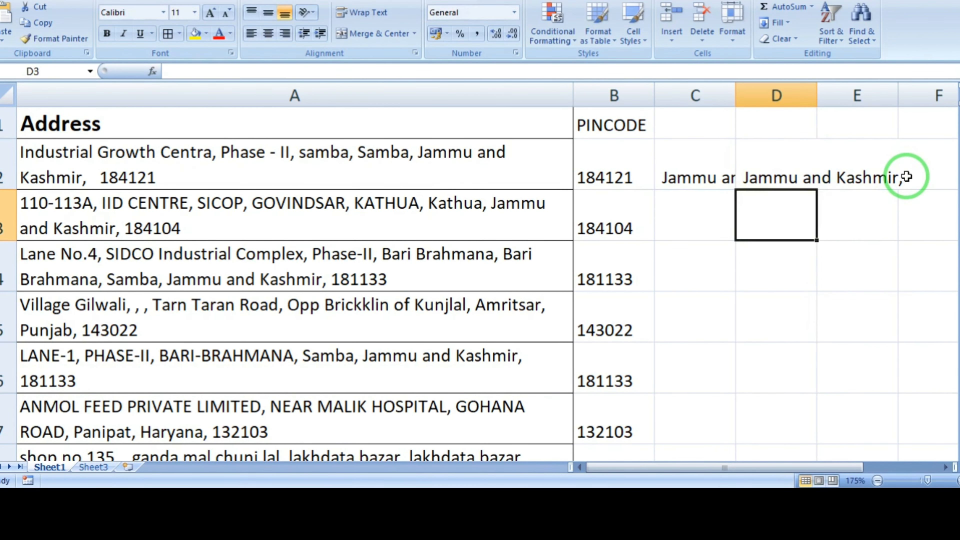
# Set the adjustment after FIND in D2's formula to -1, making it =LEFT(C2,FIND(",",C2)-1).
pyautogui.press('Up')
pyautogui.press('F2')
pyautogui.press('Left')
pyautogui.press('Left')
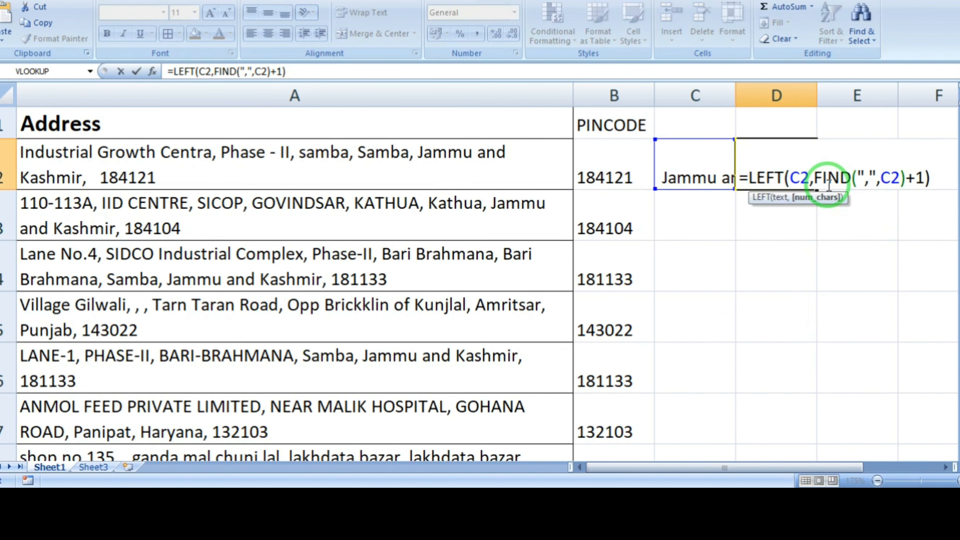
pyautogui.hotkey('shift', 'Left')
pyautogui.write('-')
pyautogui.press('Return')
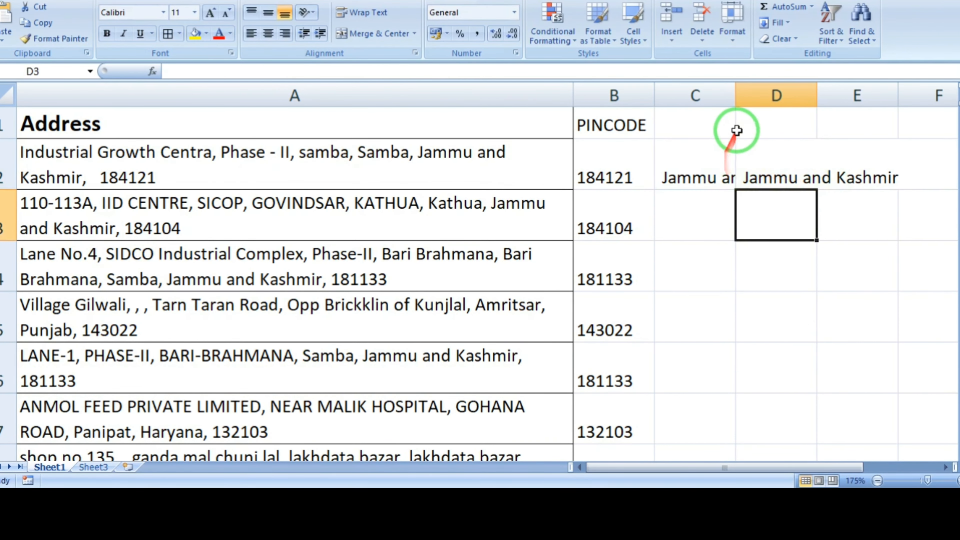
# Fit column C's width to its contents and select C2 with its MID formula.
pyautogui.doubleClick(736, 96)
pyautogui.click(847, 207)
pyautogui.hscroll(1, 867, 193)
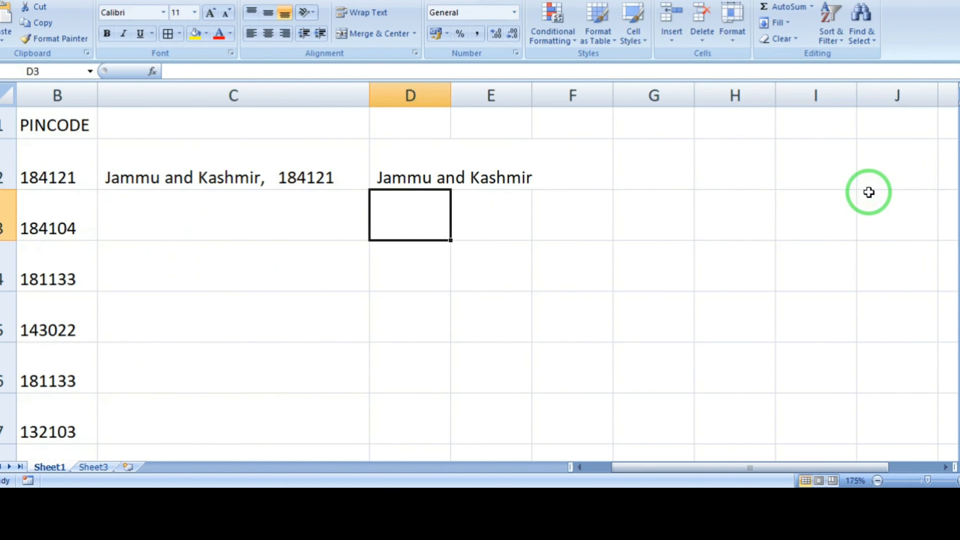
pyautogui.press('Up')
pyautogui.press('Right')
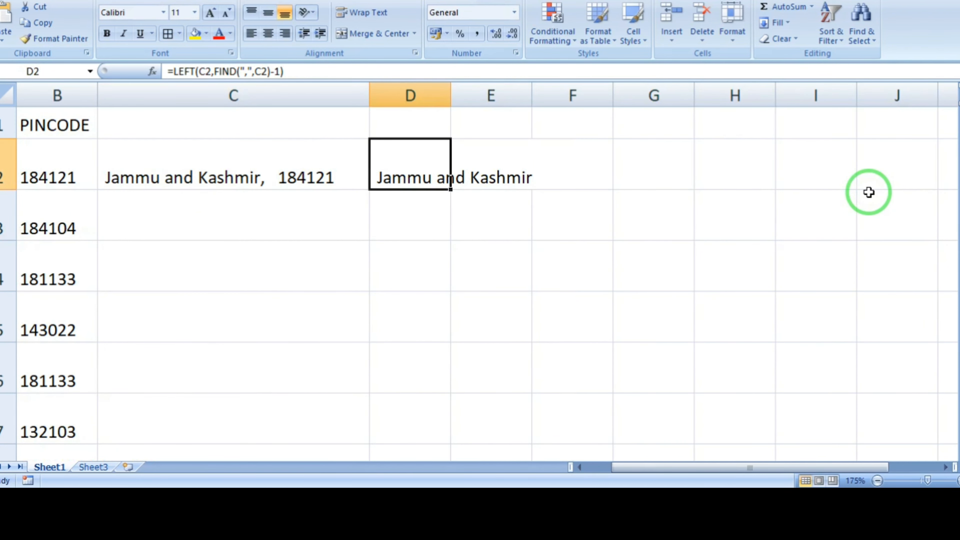
pyautogui.press('Left')
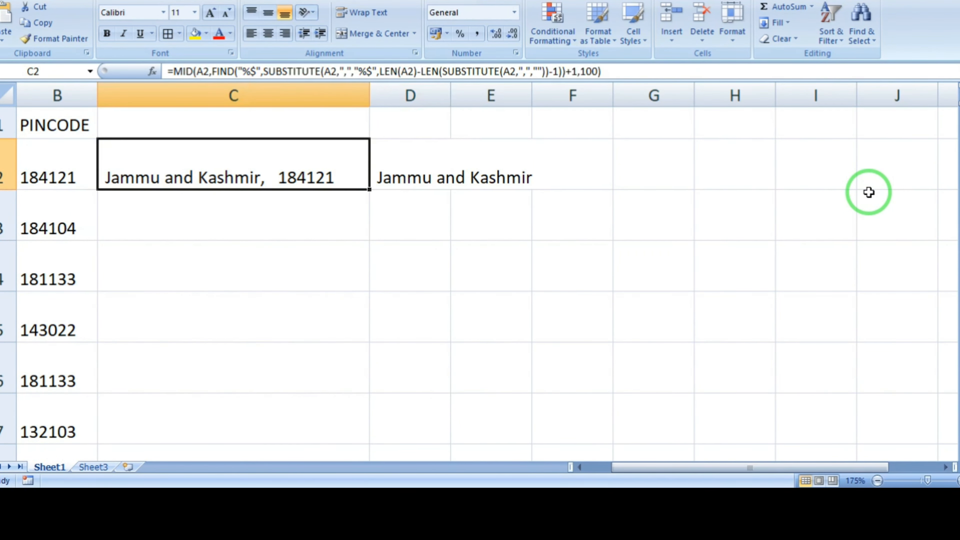
# Copy C2's MID formula without its leading equals sign.
pyautogui.press('F2')
pyautogui.hotkey('ctrl', 'shift', 'Left')
pyautogui.hotkey('ctrl', 'shift', 'Left')
pyautogui.hotkey('ctrl', 'shift', 'Left')
pyautogui.hotkey('ctrl', 'shift', 'Left')
pyautogui.hotkey('ctrl', 'shift', 'Left')
pyautogui.hotkey('ctrl', 'shift', 'Left')
pyautogui.hotkey('ctrl', 'shift', 'Left')
pyautogui.hotkey('ctrl', 'shift', 'Left')
pyautogui.hotkey('ctrl', 'shift', 'Left')
pyautogui.hotkey('ctrl', 'shift', 'Left')
pyautogui.hotkey('ctrl', 'shift', 'Left')
pyautogui.hotkey('ctrl', 'shift', 'Left')
pyautogui.hotkey('ctrl', 'shift', 'Left')
pyautogui.hotkey('ctrl', 'shift', 'Left')
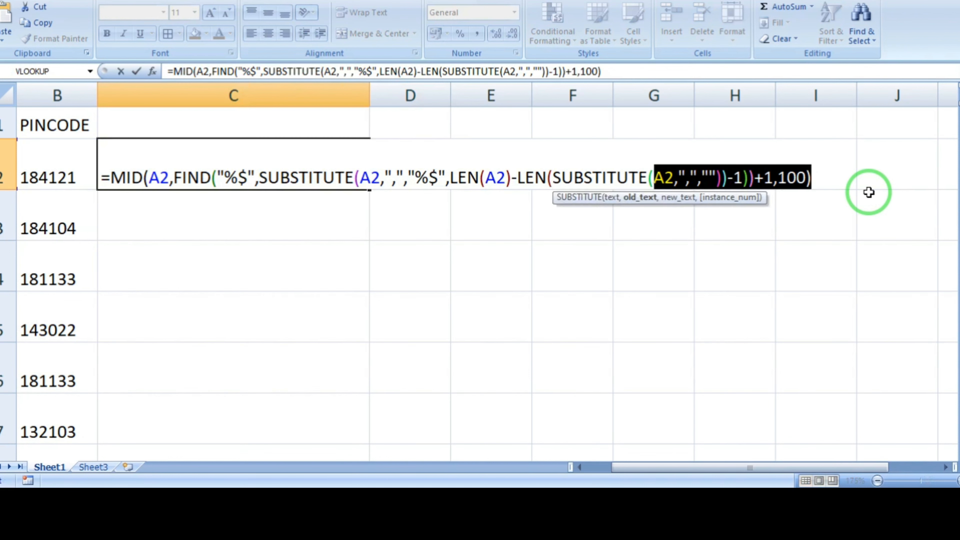
pyautogui.hotkey('shift', 'Right')
pyautogui.hotkey('ctrl', 'c')
pyautogui.press('Escape')
pyautogui.press('Right')
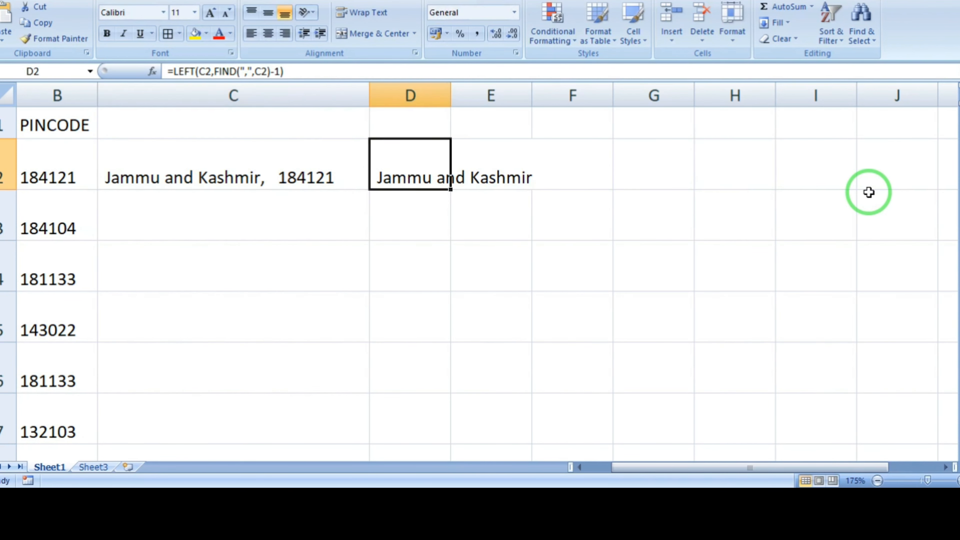
# Replace the C2 reference inside FIND in D2's formula with the copied MID expression.
pyautogui.press('F2')
pyautogui.press('Left')
pyautogui.press('Left')
pyautogui.press('Left')
pyautogui.press('Left')
pyautogui.hotkey('shift', 'Left')
pyautogui.hotkey('shift', 'Left')
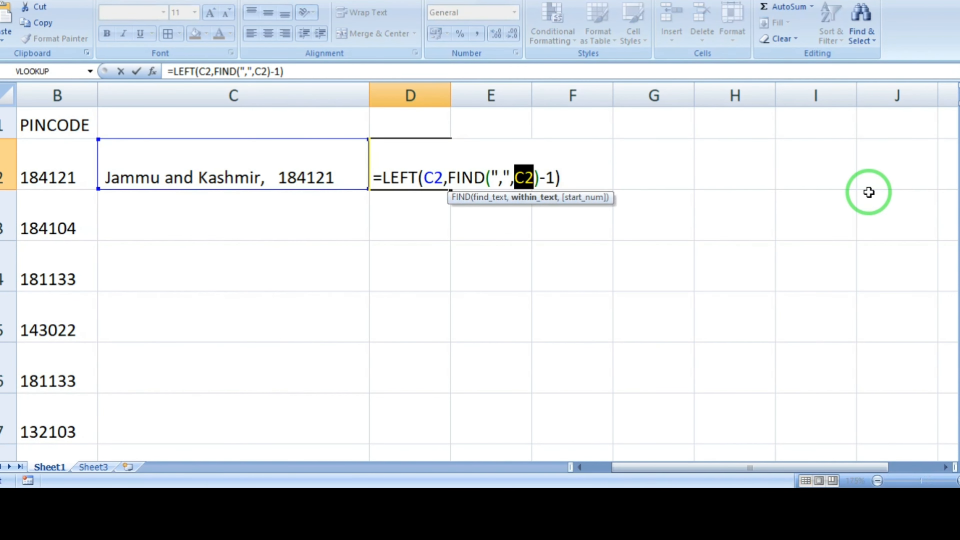
pyautogui.hotkey('ctrl', 'v')
# Replace the C2 text argument of LEFT in D2's formula with the same MID expression and enter the formula.
pyautogui.press('Left')
pyautogui.press('Up')
pyautogui.press('Left')
pyautogui.press('Left')
pyautogui.press('Left')
pyautogui.press('Left')
pyautogui.press('Left')
pyautogui.press('Left')
pyautogui.press('Left')
pyautogui.press('Left')
pyautogui.press('Left')
pyautogui.press('Left')
pyautogui.press('Left')
pyautogui.press('Left')
pyautogui.press('Left')
pyautogui.press('Left')
pyautogui.press('Left')
pyautogui.press('Left')
pyautogui.press('Left')
pyautogui.press('Left')
pyautogui.press('Left')
pyautogui.press('Left')
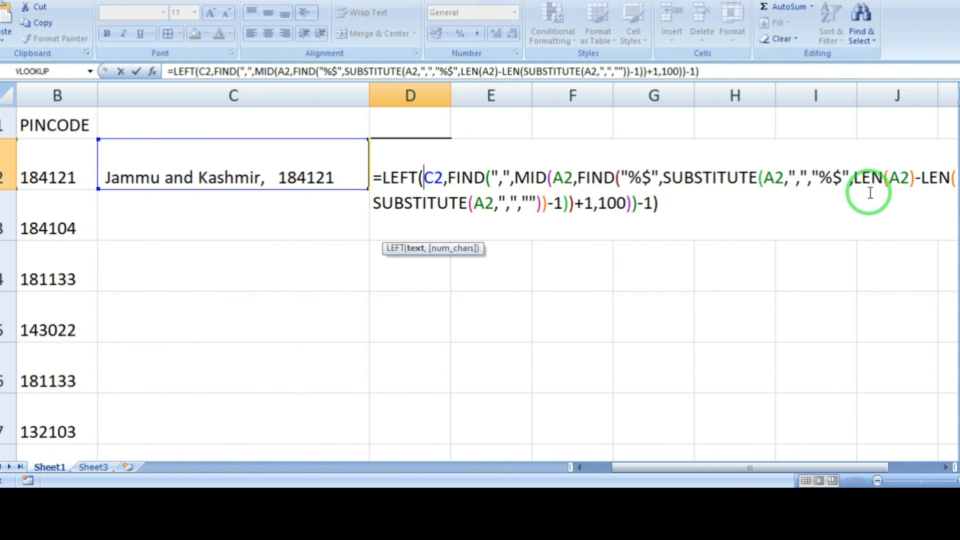
pyautogui.hotkey('shift', 'Right')
pyautogui.hotkey('shift', 'Right')
pyautogui.hotkey('ctrl', 'v')
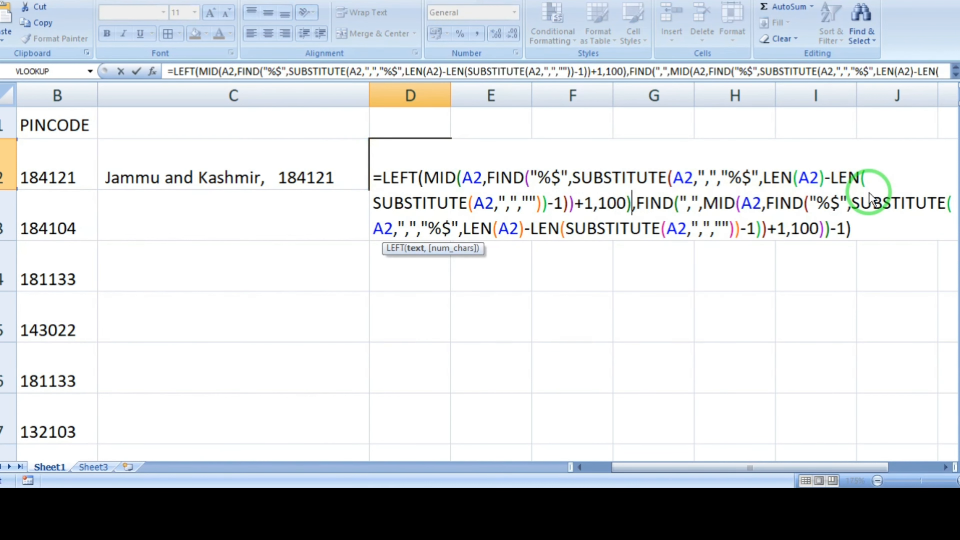
pyautogui.press('Return')
# Cut the entire nested LEFT formula out of D2.
pyautogui.press('Up')
pyautogui.press('F2')
pyautogui.hotkey('shift', 'Up')
pyautogui.hotkey('shift', 'Up')
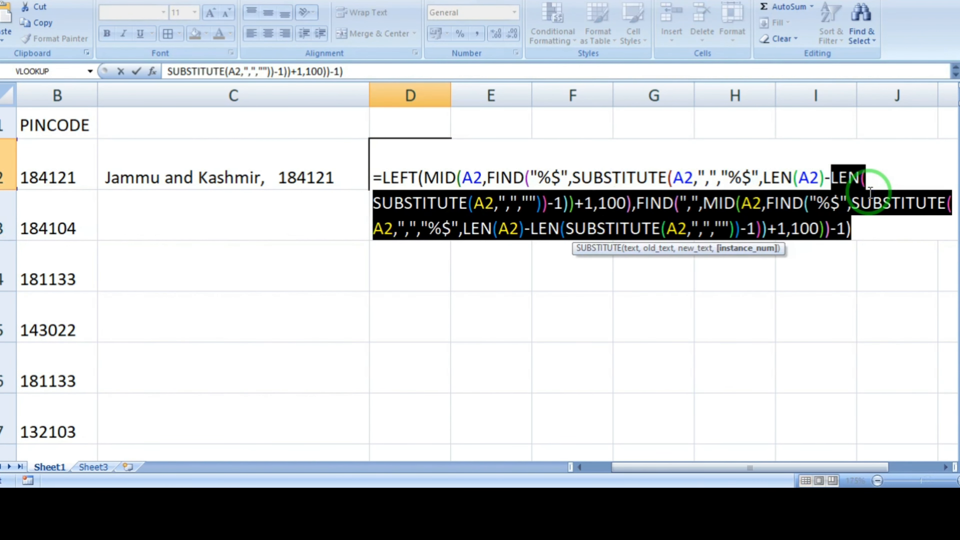
pyautogui.hotkey('ctrl', 'shift', 'Left')
pyautogui.hotkey('ctrl', 'shift', 'Left')
pyautogui.hotkey('ctrl', 'shift', 'Left')
pyautogui.hotkey('ctrl', 'shift', 'Left')
pyautogui.hotkey('ctrl', 'shift', 'Left')
pyautogui.hotkey('ctrl', 'shift', 'Left')
pyautogui.hotkey('ctrl', 'shift', 'Left')
pyautogui.hotkey('ctrl', 'shift', 'Left')
pyautogui.hotkey('ctrl', 'shift', 'Left')
pyautogui.hotkey('ctrl', 'shift', 'Left')
pyautogui.hotkey('ctrl', 'shift', 'Left')
pyautogui.hotkey('ctrl', 'shift', 'Left')
pyautogui.hotkey('ctrl', 'x')
pyautogui.press('Up')
pyautogui.press('Down')
# Replace C2's contents with the cut nested LEFT formula.
pyautogui.press('Left')
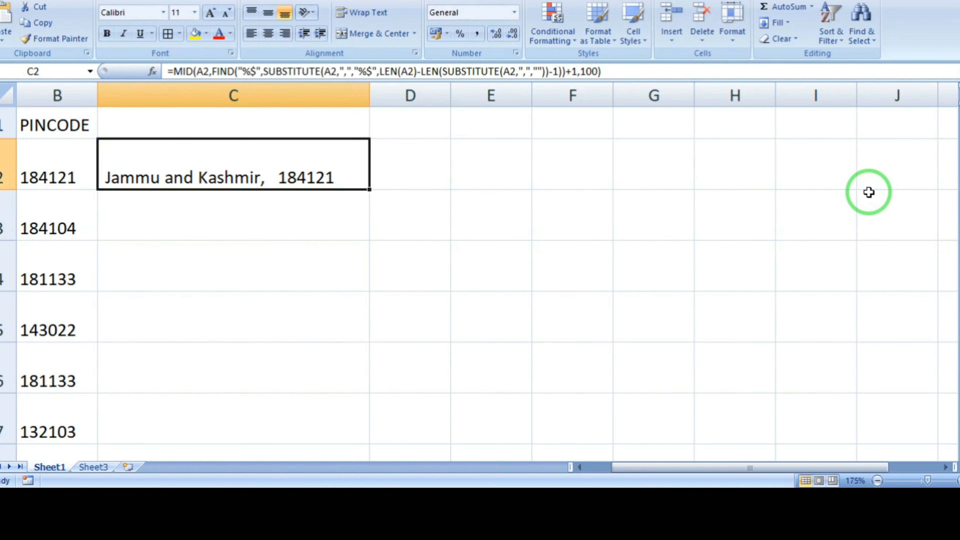
pyautogui.press('Delete')
pyautogui.press('F2')
pyautogui.hotkey('ctrl', 'v')
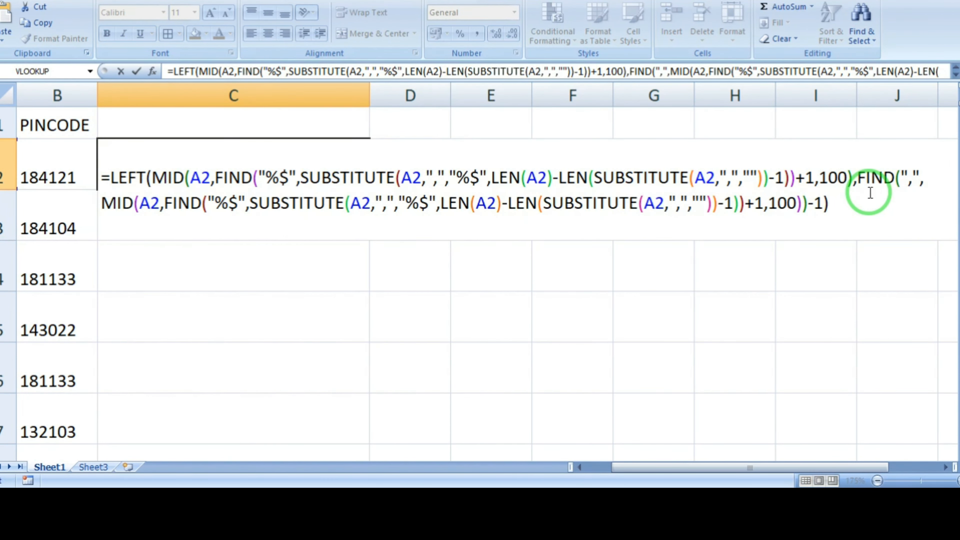
pyautogui.press('Return')
pyautogui.press('Up')
# Fill the nested LEFT formula from C2 down to C13245, the last row with a pin code.
pyautogui.press('Left')
pyautogui.hotkey('ctrl', 'Down')
pyautogui.press('Down')
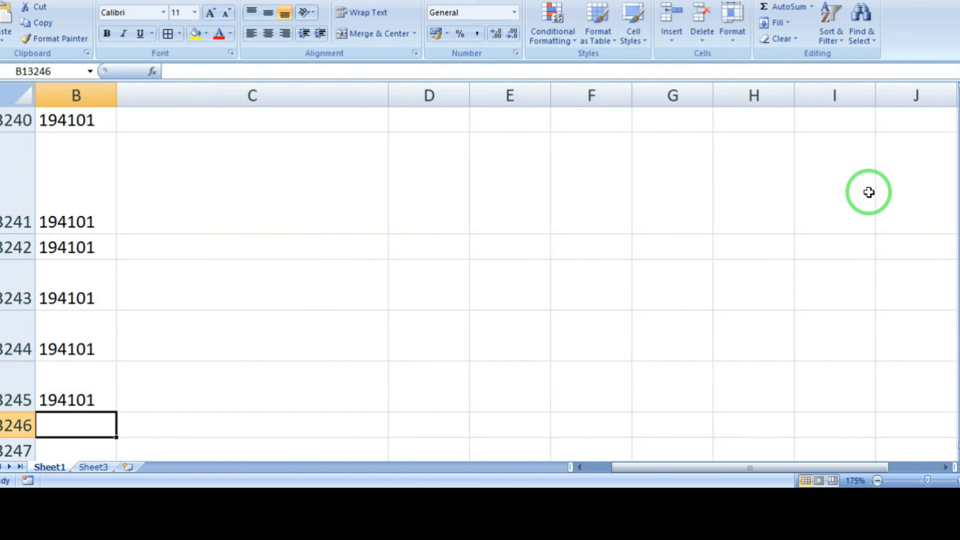
pyautogui.press('Up')
pyautogui.press('Right')
pyautogui.hotkey('ctrl', 'shift', 'Up')
pyautogui.hotkey('ctrl', 'd')
# Review the extracted state names in column C from the last rows upward.
pyautogui.press('Down')
pyautogui.press('Down')
pyautogui.press('Down')
pyautogui.press('Down')
pyautogui.press('Down')
pyautogui.press('Down')
pyautogui.press('Down')
pyautogui.press('Down')
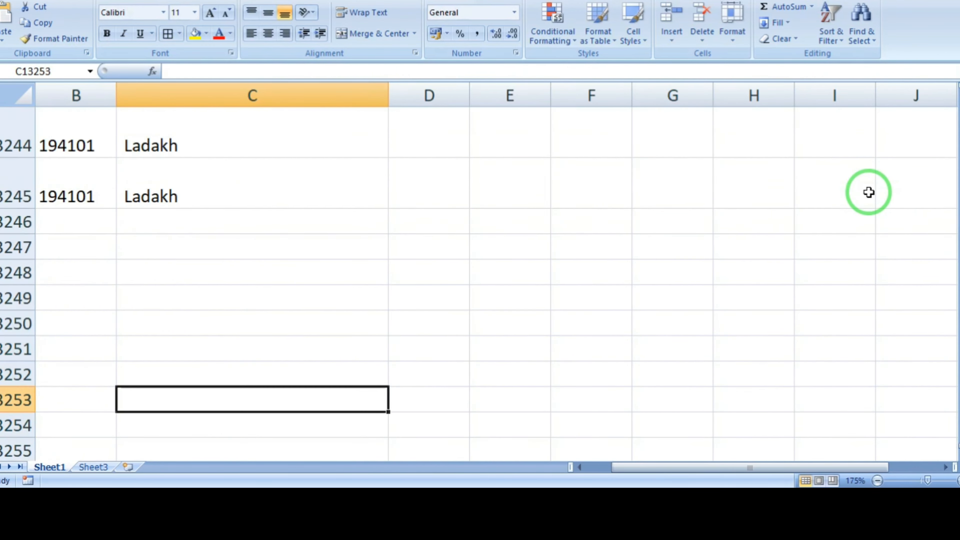
pyautogui.press('Up')
pyautogui.press('Up')
pyautogui.press('Up')
pyautogui.press('Up')
pyautogui.press('Up')
pyautogui.press('Up')
pyautogui.press('Up')
pyautogui.press('Up')
pyautogui.press('Up')
pyautogui.press('Up')
pyautogui.press('Up')
pyautogui.press('Up')
pyautogui.press('Up')
pyautogui.press('Up')
pyautogui.press('Up')
pyautogui.press('Up')
pyautogui.press('Up')
pyautogui.press('Up')
pyautogui.press('Up')
pyautogui.press('Up')
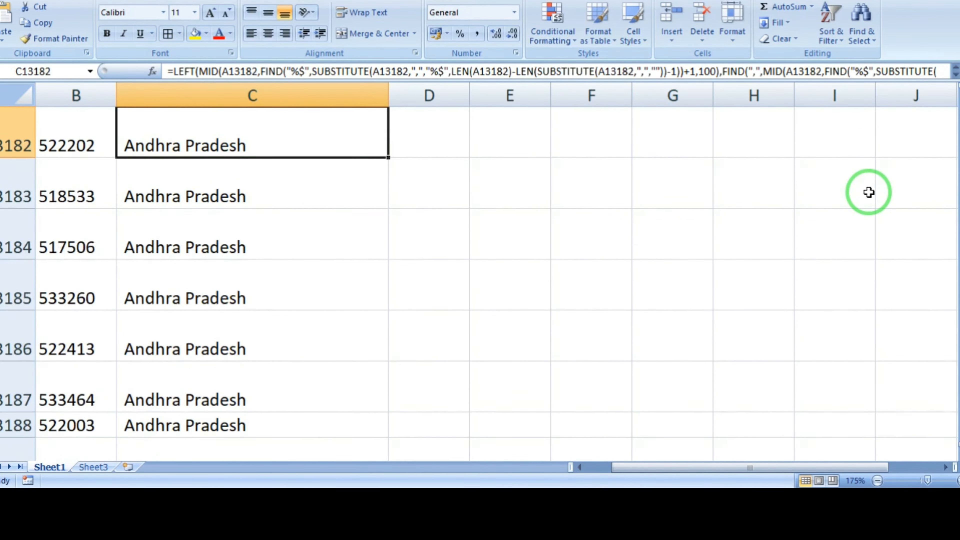
pyautogui.press('Up')
pyautogui.press('Up')
pyautogui.press('Up')
pyautogui.press('Up')
pyautogui.press('Up')
pyautogui.press('Up')
pyautogui.press('Up')
pyautogui.press('Up')
pyautogui.press('Up')
pyautogui.press('Up')
pyautogui.press('Up')
pyautogui.press('Up')
pyautogui.press('Up')
pyautogui.press('Up')
pyautogui.press('Up')
pyautogui.press('Up')
pyautogui.press('Up')
pyautogui.press('Up')
pyautogui.press('Up')
pyautogui.press('Up')
# Add filters to the table headers and filter the State column to show only #VALUE! entries.
pyautogui.hotkey('ctrl', 'Up')
pyautogui.scroll(-3, 869, 192)
pyautogui.hotkey('ctrl', 'shift', 'l')
pyautogui.click(677, 116)
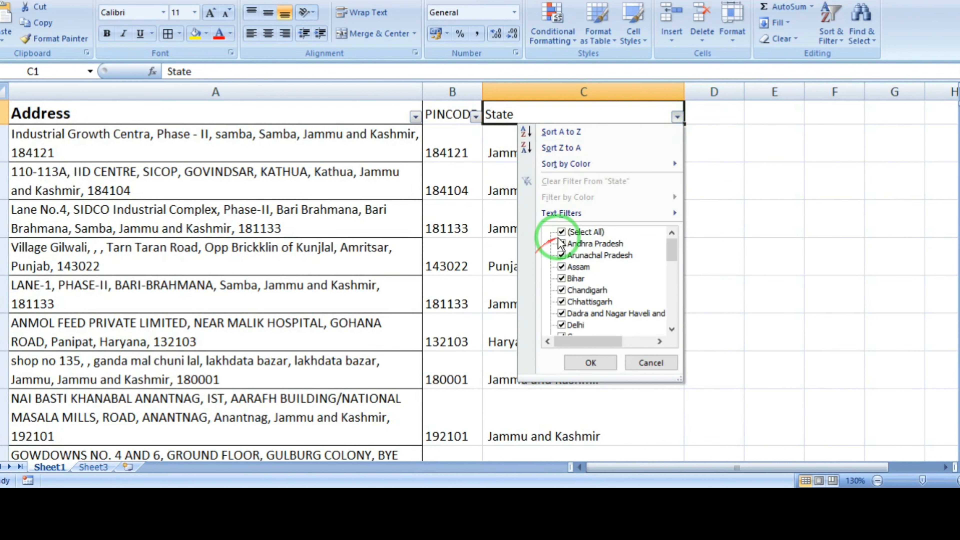
pyautogui.click(571, 231)
pyautogui.moveTo(672, 253); pyautogui.dragTo(664, 322)
pyautogui.click(594, 327)
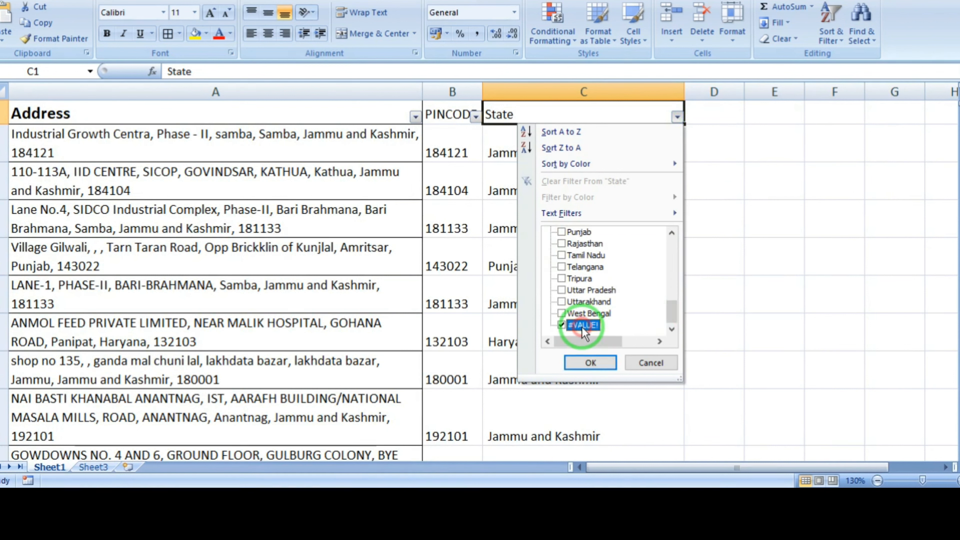
pyautogui.click(590, 364)
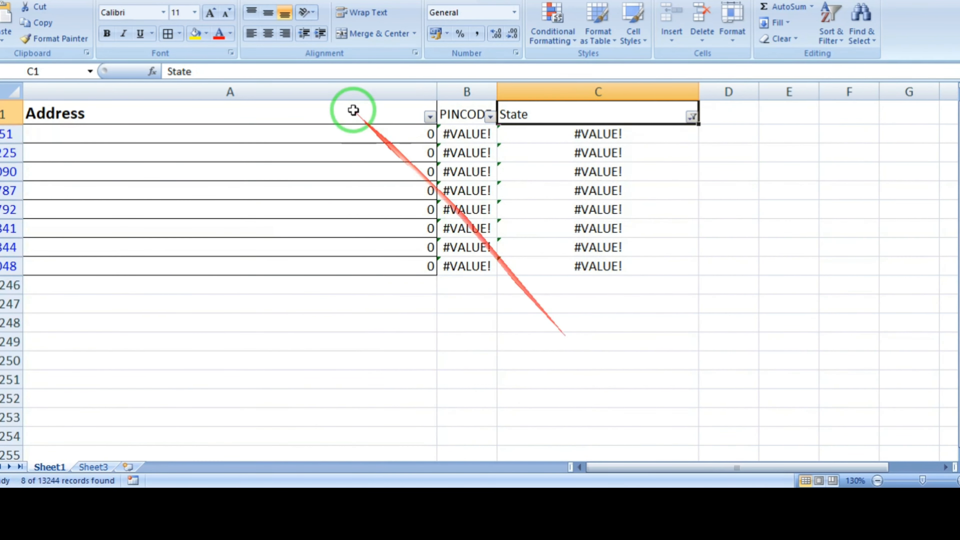
# Clear and delete all the filtered rows containing #VALUE! errors.
pyautogui.click(408, 133)
pyautogui.hotkey('shift', 'space')
pyautogui.hotkey('shift', 'Down')
pyautogui.hotkey('shift', 'Down')
pyautogui.hotkey('shift', 'Down')
pyautogui.hotkey('shift', 'Down')
pyautogui.hotkey('shift', 'Down')
pyautogui.hotkey('shift', 'Down')
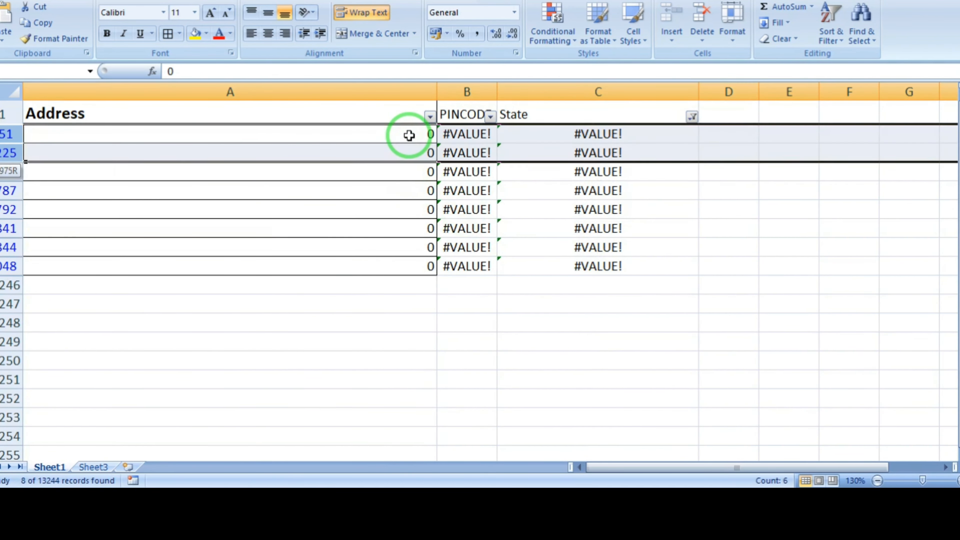
pyautogui.hotkey('shift', 'Down')
pyautogui.press('Delete')
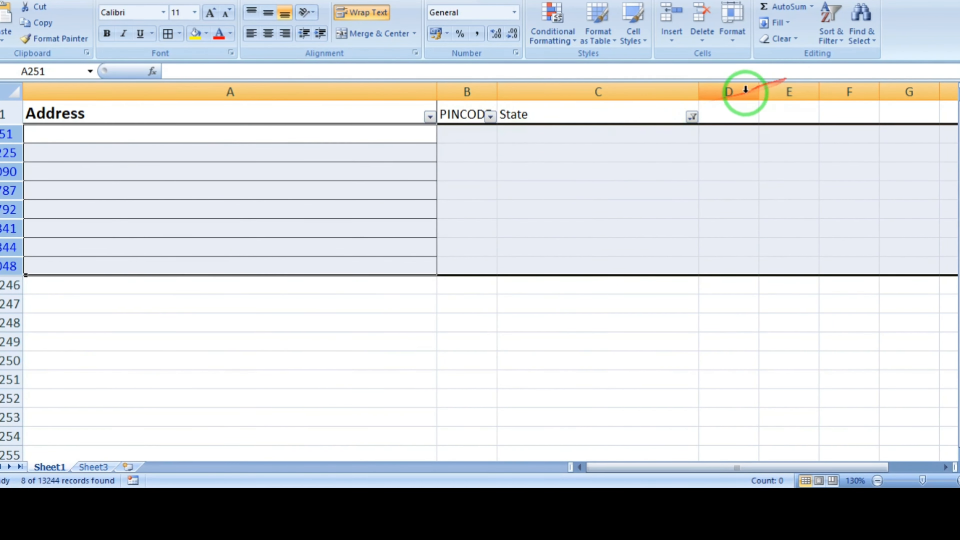
pyautogui.hotkey('ctrl', '-')
# Remove the filters from the table and select C2, the first state formula under the State header.
pyautogui.hotkey('ctrl', 'shift', 'l')
pyautogui.hotkey('ctrl', 'Up')
pyautogui.press('Right')
pyautogui.press('Right')
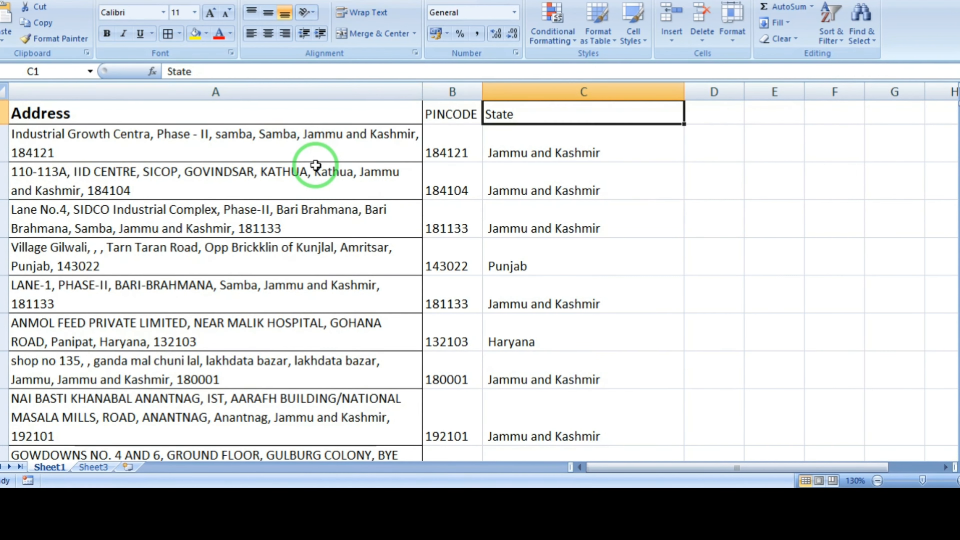
pyautogui.hotkey('ctrl', 'shift', 'Down')
pyautogui.press('Down')
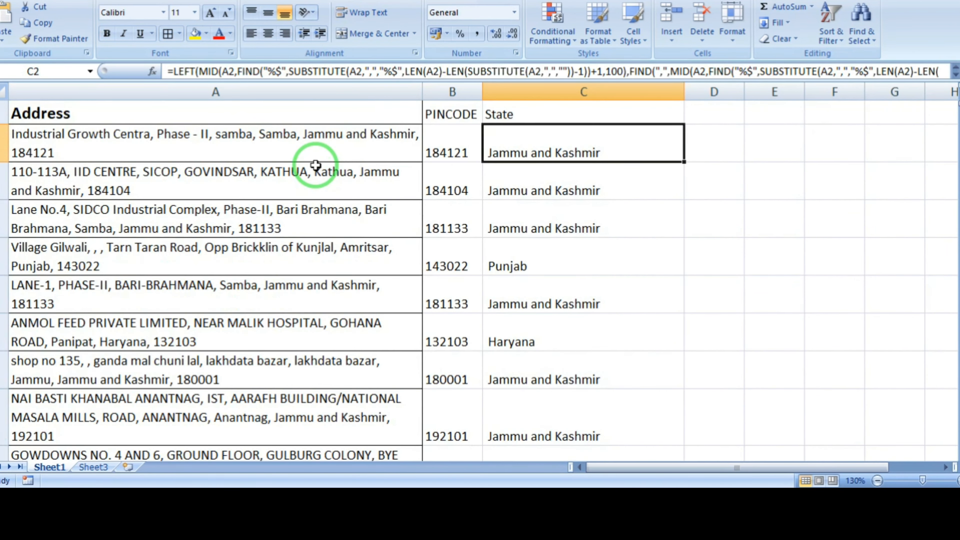
pyautogui.press('F2')
pyautogui.hotkey('ctrl', 'shift', 'Left')
pyautogui.hotkey('ctrl', 'shift', 'Left')
pyautogui.hotkey('ctrl', 'shift', 'Left')
pyautogui.hotkey('ctrl', 'shift', 'Left')
pyautogui.hotkey('ctrl', 'shift', 'Left')
pyautogui.hotkey('ctrl', 'shift', 'Left')
pyautogui.hotkey('ctrl', 'shift', 'Left')
pyautogui.hotkey('ctrl', 'shift', 'Left')
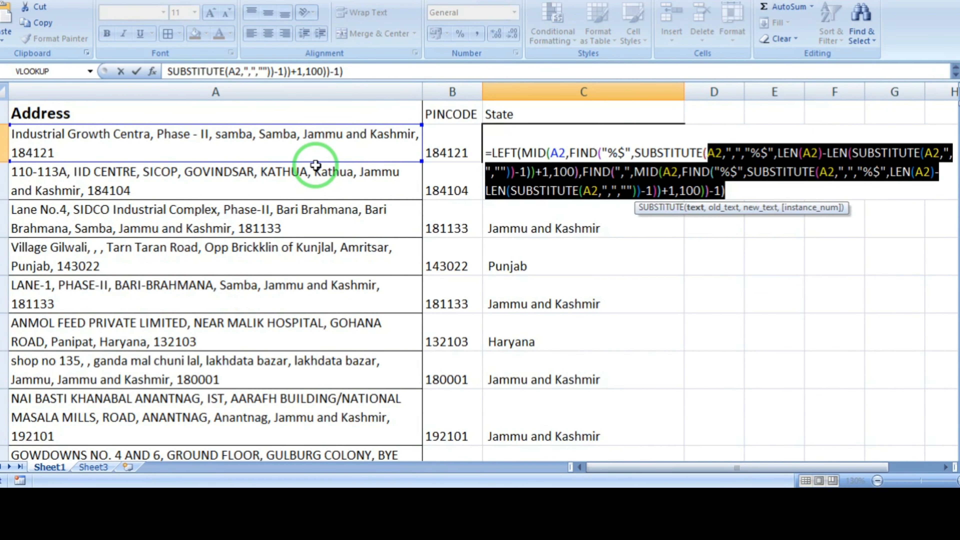
pyautogui.press('Escape')
# Switch to the Revese find spreadsheet in Google Sheets and clear columns B and C.
pyautogui.hotkey('alt', 'Tab')
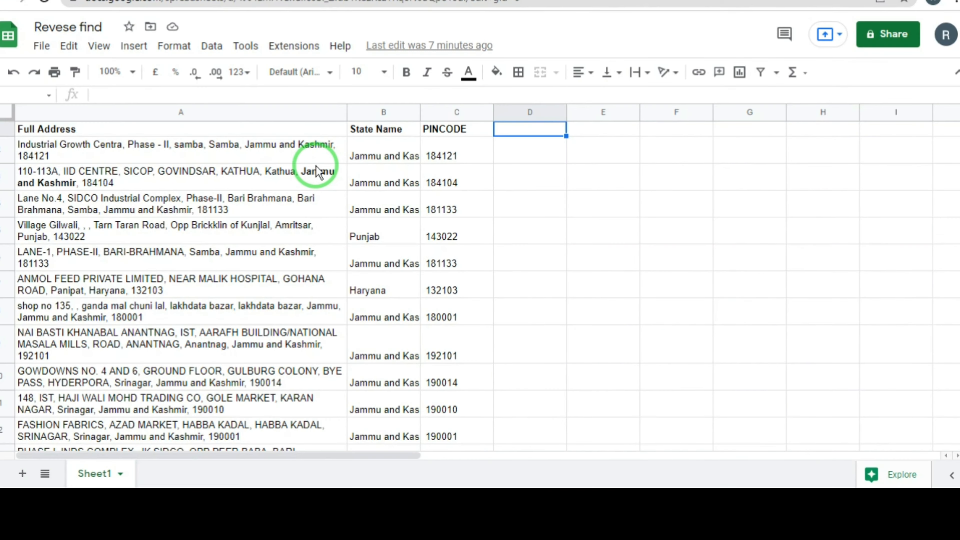
pyautogui.click(384, 112)
pyautogui.hotkey('shift', 'Right')
pyautogui.press('Delete')
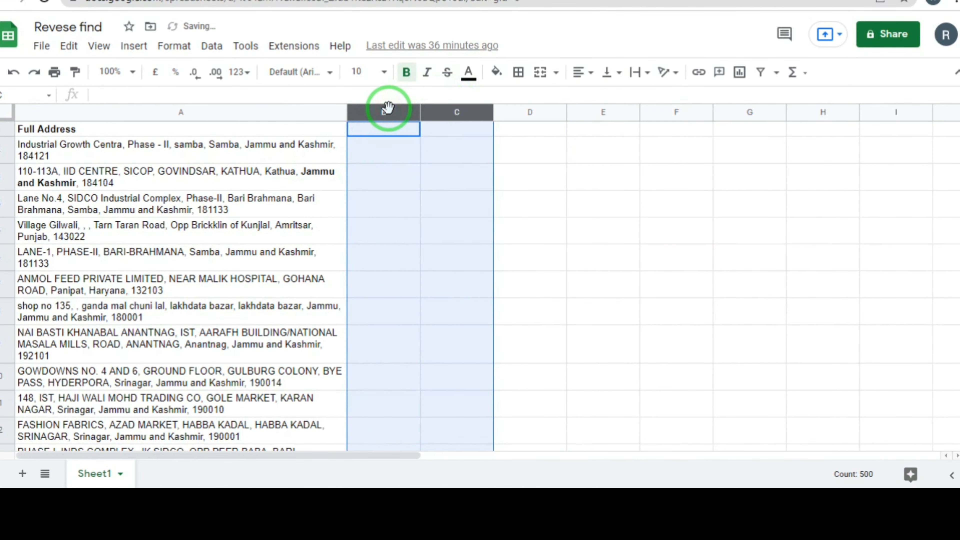
# Enter the header State in cell B1.
pyautogui.click(385, 129)
pyautogui.write('State')
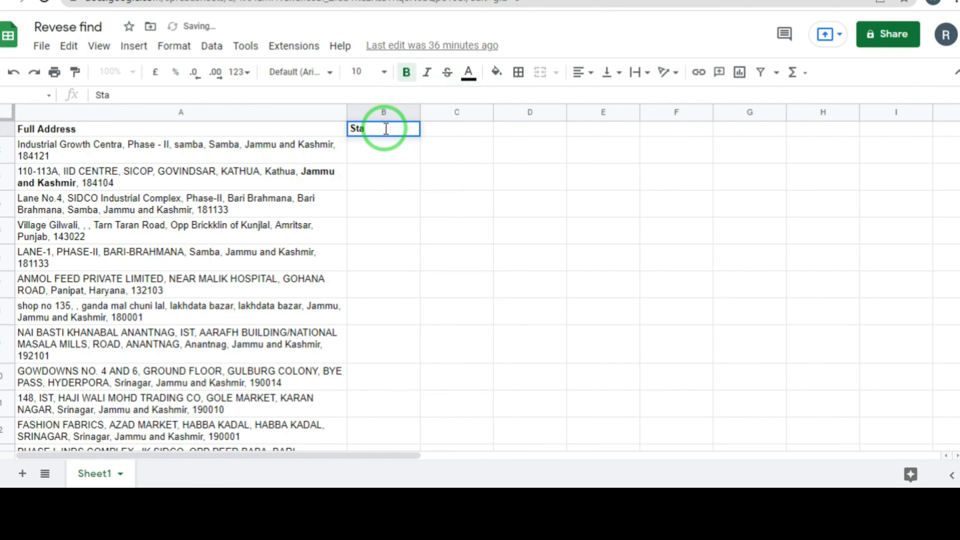
pyautogui.press('Return')
# Switch back to the Excel workbook and copy the full text of the State formula in C2.
pyautogui.hotkey('alt', 'Tab')
pyautogui.doubleClick(559, 154)
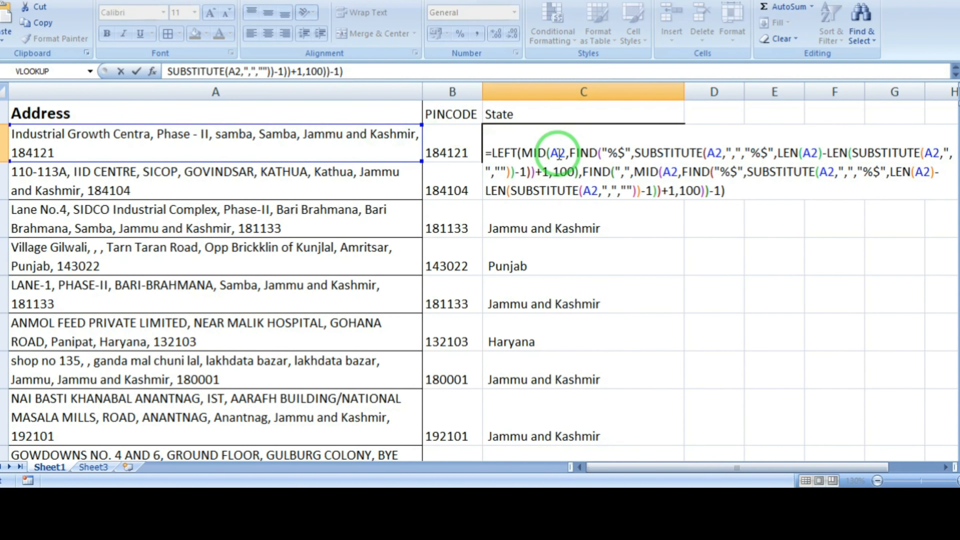
pyautogui.hotkey('ctrl', 'shift', 'Left')
pyautogui.hotkey('ctrl', 'shift', 'Left')
pyautogui.hotkey('ctrl', 'shift', 'Left')
pyautogui.hotkey('ctrl', 'shift', 'Left')
pyautogui.hotkey('ctrl', 'shift', 'Left')
pyautogui.hotkey('ctrl', 'shift', 'Left')
pyautogui.hotkey('ctrl', 'shift', 'Left')
pyautogui.hotkey('ctrl', 'shift', 'Left')
pyautogui.hotkey('ctrl', 'shift', 'Left')
pyautogui.hotkey('ctrl', 'shift', 'Left')
pyautogui.hotkey('ctrl', 'shift', 'Left')
pyautogui.hotkey('ctrl', 'shift', 'Left')
pyautogui.hotkey('ctrl', 'shift', 'Left')
pyautogui.hotkey('ctrl', 'shift', 'Left')
pyautogui.hotkey('ctrl', 'shift', 'Left')
pyautogui.hotkey('ctrl', 'shift', 'Left')
pyautogui.hotkey('ctrl', 'shift', 'Left')
pyautogui.hotkey('ctrl', 'shift', 'Left')
pyautogui.hotkey('ctrl', 'shift', 'Left')
pyautogui.hotkey('ctrl', 'shift', 'Left')
pyautogui.hotkey('ctrl', 'shift', 'Left')
pyautogui.hotkey('ctrl', 'shift', 'Left')
pyautogui.hotkey('ctrl', 'shift', 'Left')
pyautogui.hotkey('ctrl', 'shift', 'Left')
pyautogui.hotkey('ctrl', 'shift', 'Left')
pyautogui.hotkey('ctrl', 'shift', 'Left')
pyautogui.hotkey('ctrl', 'shift', 'Left')
pyautogui.hotkey('ctrl', 'shift', 'Left')
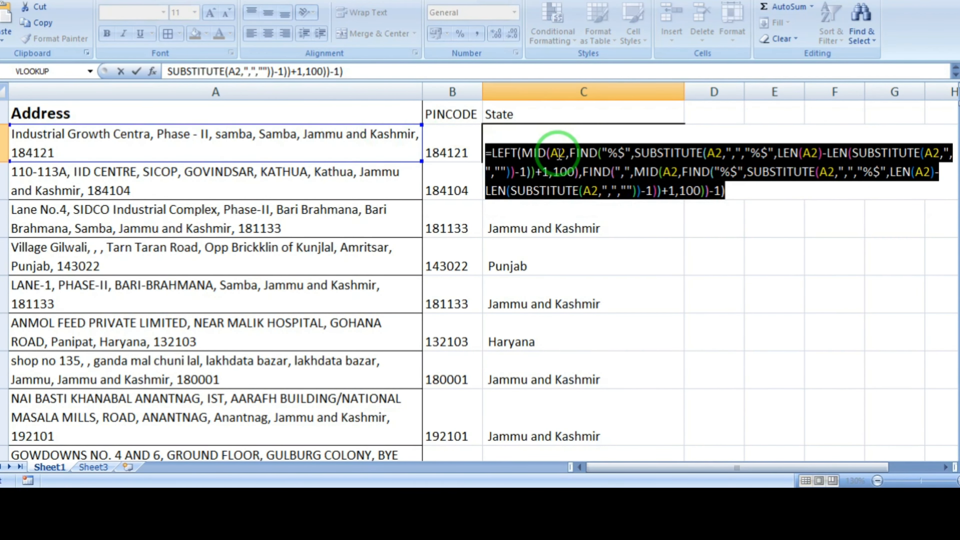
pyautogui.hotkey('ctrl', 'c')
pyautogui.press('Escape')
# In Google Sheets, paste the copied LEFT/MID formula into B2 and dismiss the auto-fill suggestion.
pyautogui.hotkey('alt', 'Tab')
pyautogui.press('F2')
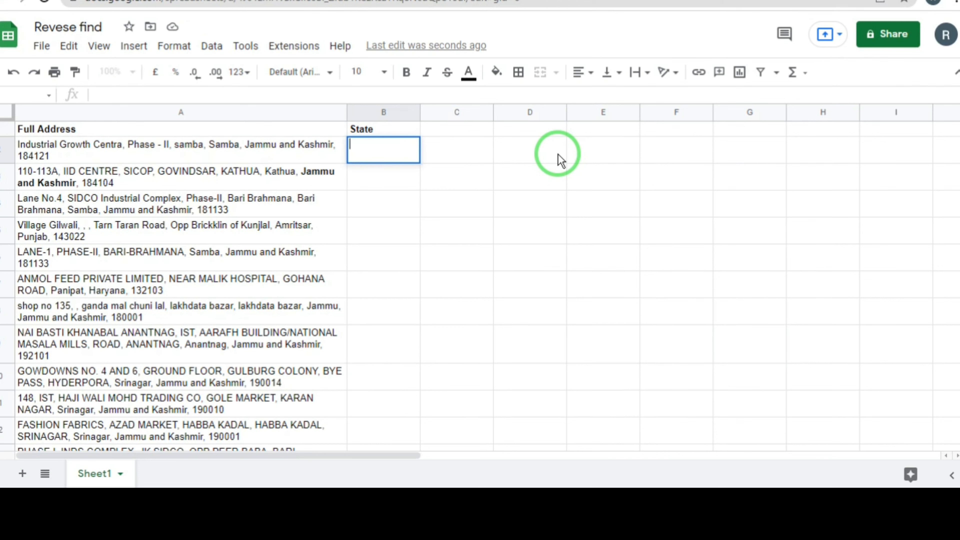
pyautogui.hotkey('ctrl', 'v')
pyautogui.press('Return')
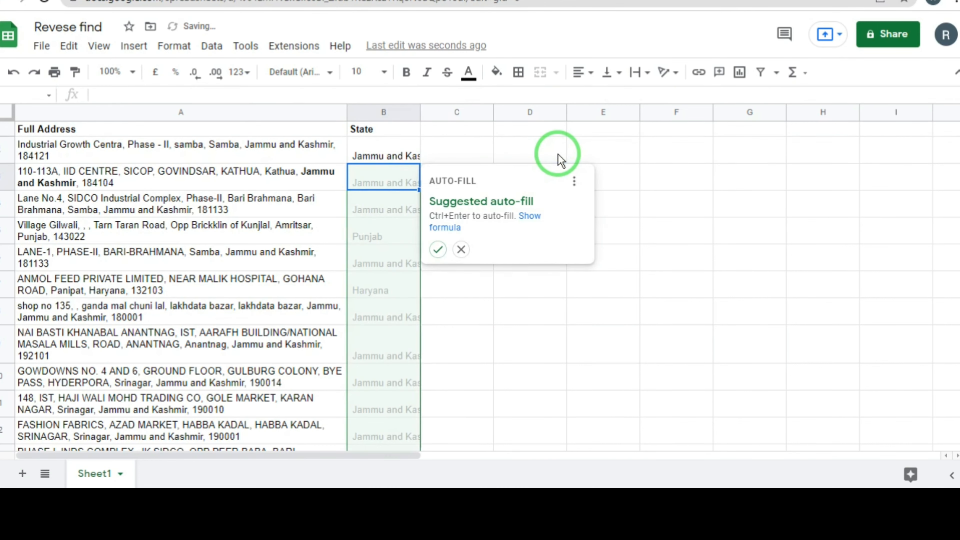
pyautogui.press('Escape')
pyautogui.press('Up')
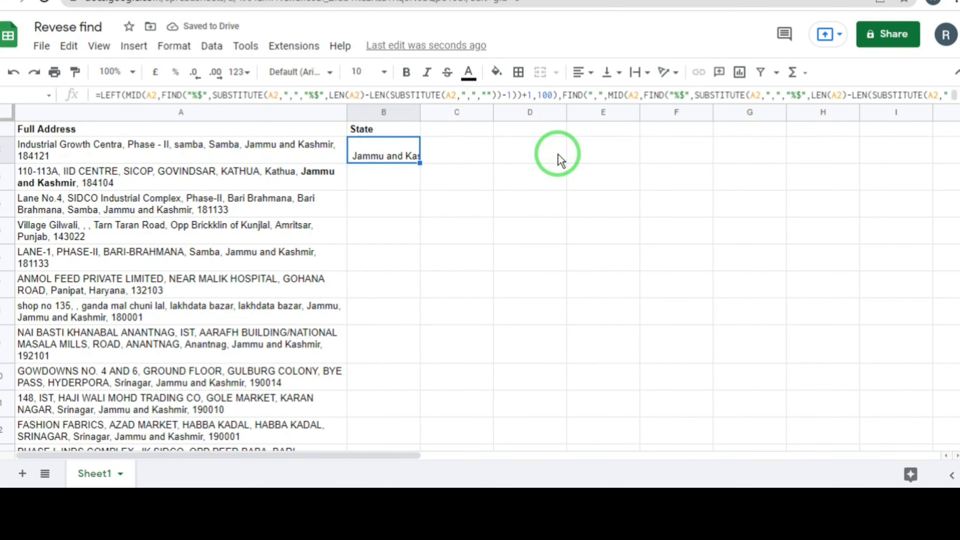
# Fit column B to its contents and insert Arrayformula( in front of LEFT in the B2 formula.
pyautogui.doubleClick(420, 108)
pyautogui.doubleClick(396, 145)
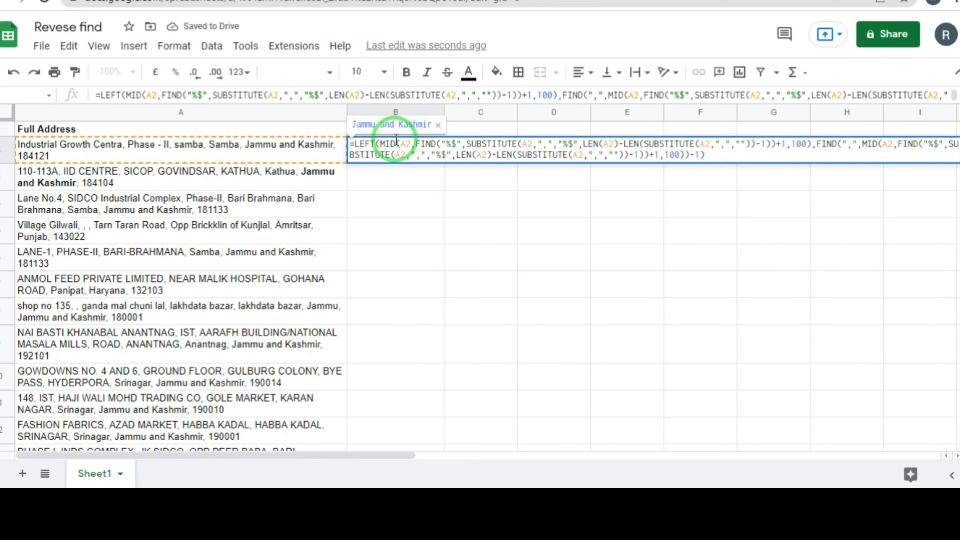
pyautogui.write('Arrayformu')
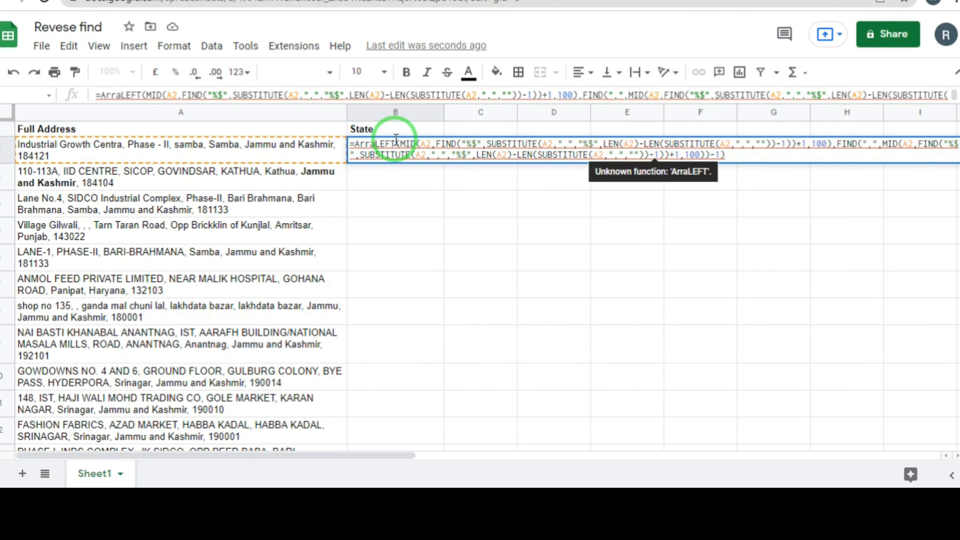
pyautogui.write('la(')
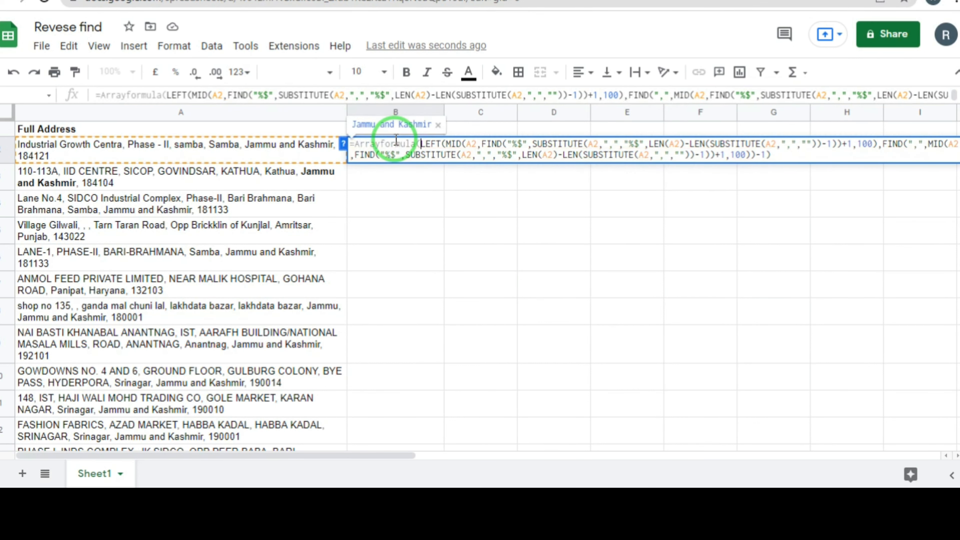
# Change every A2 reference in the B2 array formula to A2:A and commit the formula.
pyautogui.press('Right')
pyautogui.press('Right')
pyautogui.press('Right')
pyautogui.press('Right')
pyautogui.press('Right')
pyautogui.press('Right')
pyautogui.press('Right')
pyautogui.press('Right')
pyautogui.press('Right')
pyautogui.write(':A')
pyautogui.press('Right')
pyautogui.press('Right')
pyautogui.press('Right')
pyautogui.press('Right')
pyautogui.press('Right')
pyautogui.press('Right')
pyautogui.press('Right')
pyautogui.press('Right')
pyautogui.press('Right')
pyautogui.press('Right')
pyautogui.press('Right')
pyautogui.press('Right')
pyautogui.press('Right')
pyautogui.press('Right')
pyautogui.press('Right')
pyautogui.press('Right')
pyautogui.press('Right')
pyautogui.press('Right')
pyautogui.press('Right')
pyautogui.press('Right')
pyautogui.write(':A')
pyautogui.press('Right')
pyautogui.press('Right')
pyautogui.press('Right')
pyautogui.press('Right')
pyautogui.press('Right')
pyautogui.press('Right')
pyautogui.press('Right')
pyautogui.press('Right')
pyautogui.press('Right')
pyautogui.press('Right')
pyautogui.press('Right')
pyautogui.press('Right')
pyautogui.press('Right')
pyautogui.press('Right')
pyautogui.press('Right')
pyautogui.press('Right')
pyautogui.press('Right')
pyautogui.press('Right')
pyautogui.write(':A')
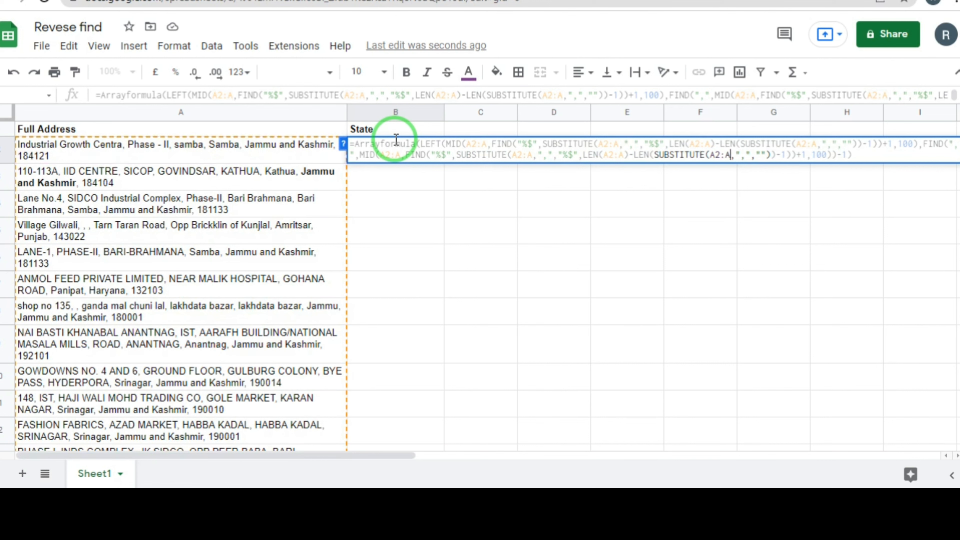
pyautogui.press('Right')
pyautogui.press('Return')
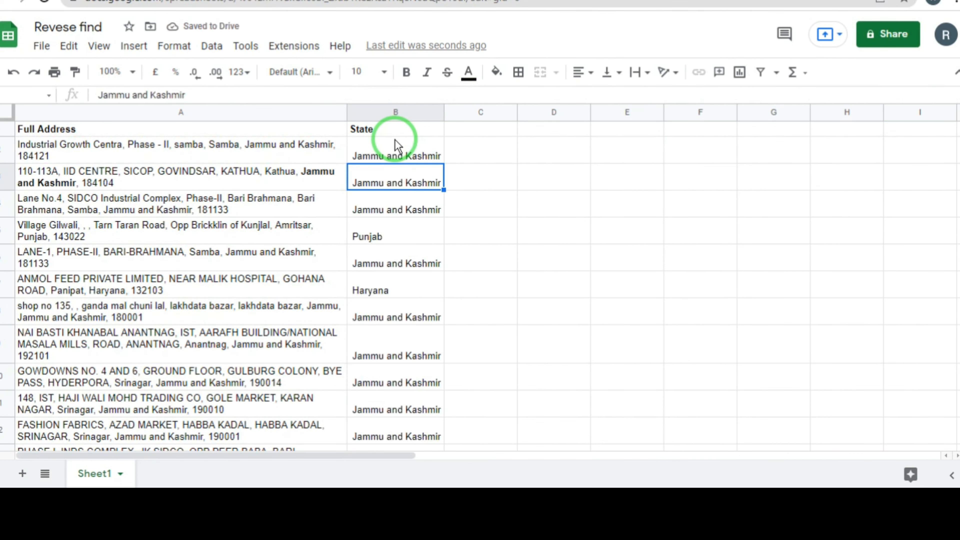
# Check the State results down to the last row and enter the header PIN in C1.
pyautogui.hotkey('ctrl', 'Down')
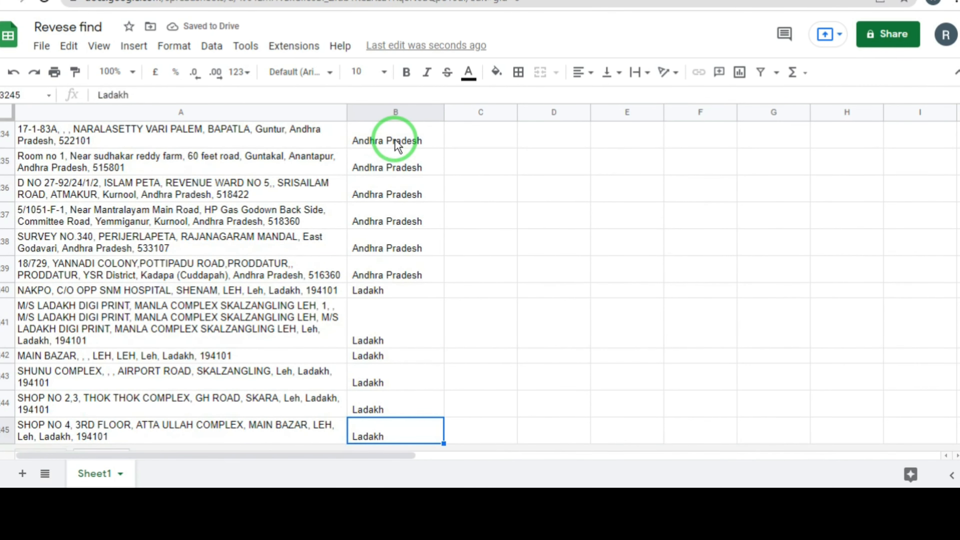
pyautogui.scroll(-1, 397, 146)
pyautogui.hotkey('ctrl', 'Up')
pyautogui.press('Right')
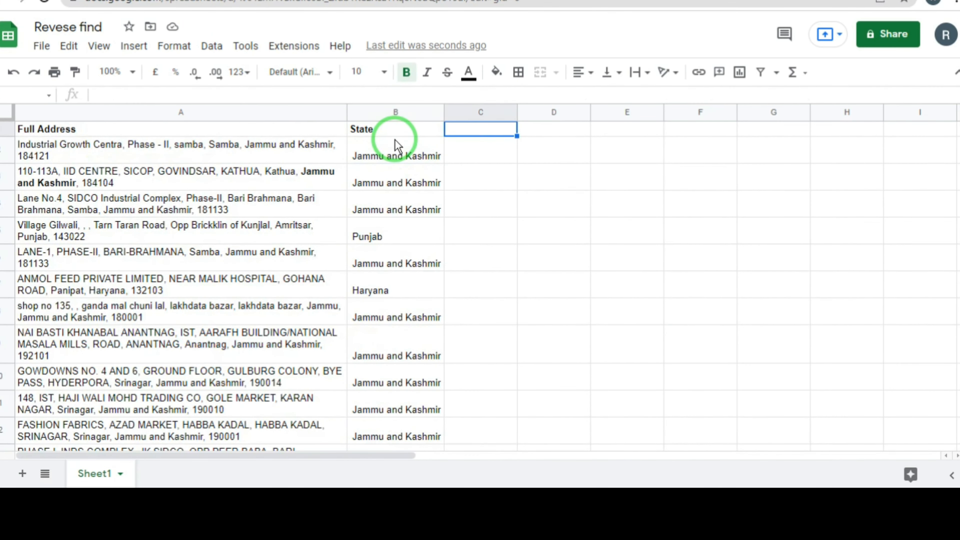
pyautogui.write('PIN')
pyautogui.press('Return')
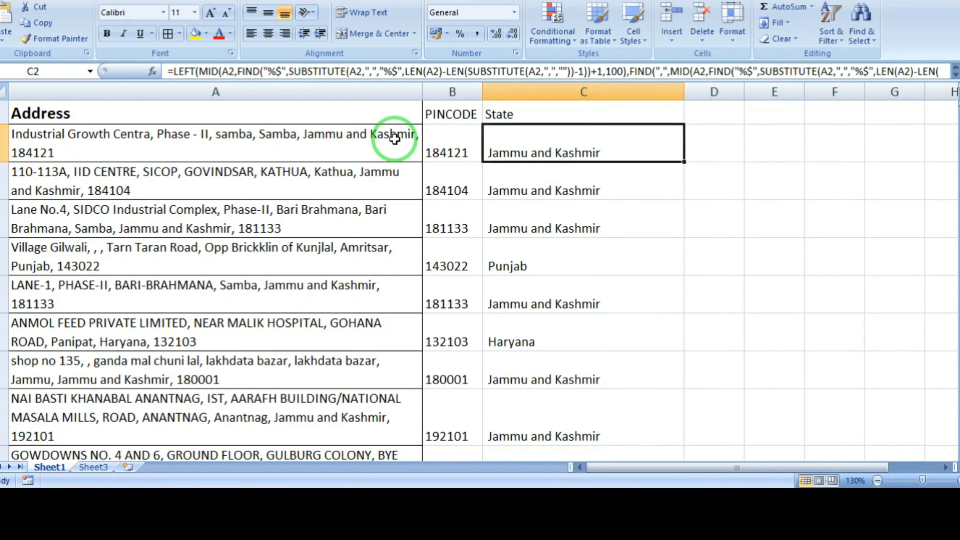
# In the Excel workbook, copy the TRIM(MID(...)) pin code formula text from B2 and leave the cell unchanged.
pyautogui.click(455, 146)
pyautogui.doubleClick(454, 146)
pyautogui.moveTo(456, 172); pyautogui.dragTo(433, 152)
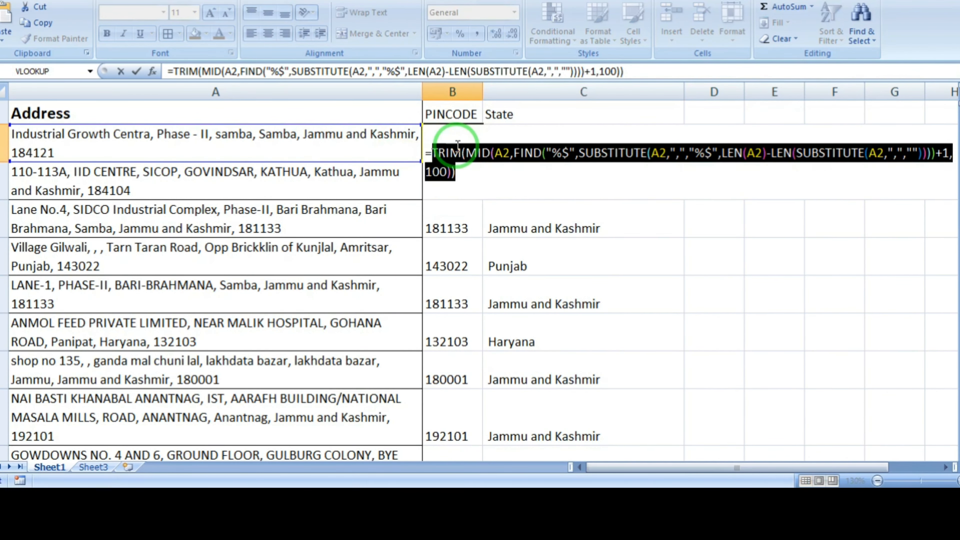
pyautogui.press('Escape')
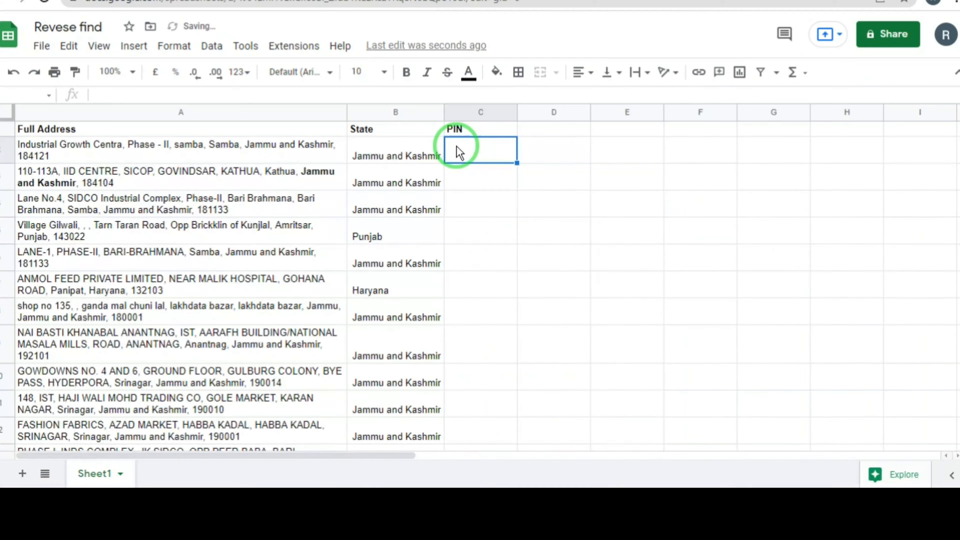
# In Google Sheets, paste the TRIM formula into C2 under the PIN header.
pyautogui.click(457, 150)
pyautogui.hotkey('ctrl', 'v')
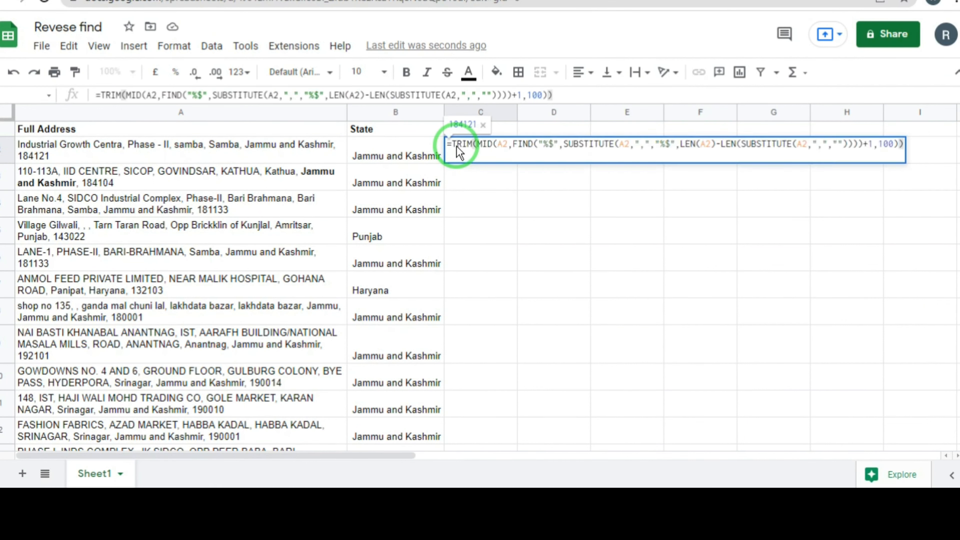
pyautogui.press('Return')
# Reopen the C2 formula for editing and wrap it in ArrayFormula.
pyautogui.click(458, 151)
pyautogui.doubleClick(457, 150)
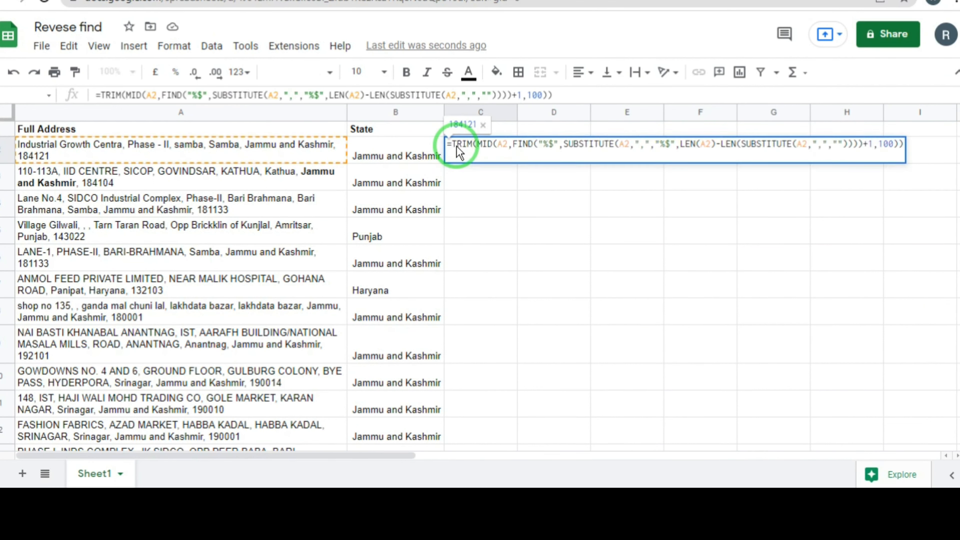
pyautogui.hotkey('ctrl', 'shift', 'Return')
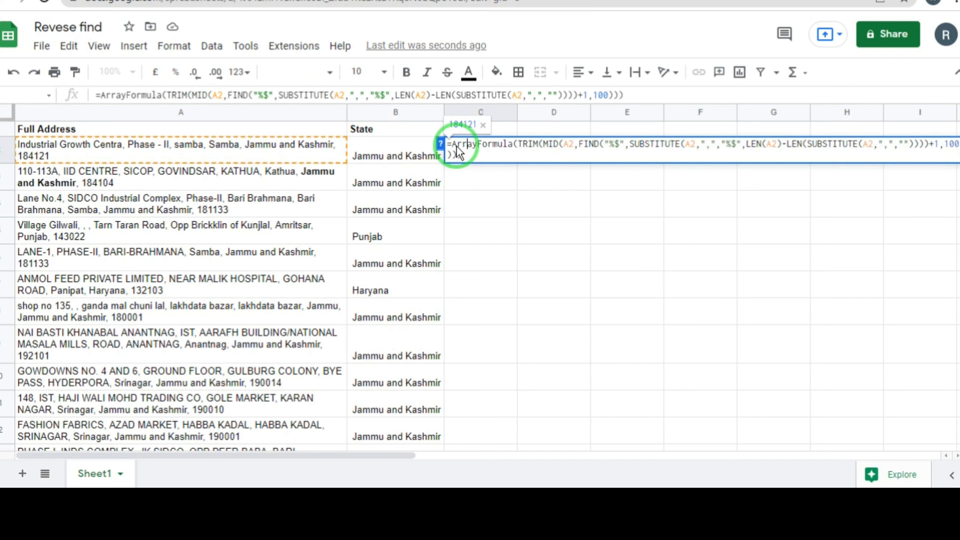
# In the C2 array formula, extend the MID function's A2 reference to the open-ended range A2:A.
pyautogui.press('Right')
pyautogui.press('Right')
pyautogui.press('Right')
pyautogui.press('Right')
pyautogui.press('Right')
pyautogui.press('Right')
pyautogui.press('Right')
pyautogui.press('Right')
pyautogui.press('Right')
pyautogui.press('Right')
pyautogui.press('Right')
pyautogui.press('Right')
pyautogui.press('Right')
pyautogui.press('Right')
pyautogui.press('Right')
pyautogui.press('Right')
pyautogui.press('Right')
pyautogui.press('Right')
pyautogui.press('Right')
pyautogui.press('Right')
pyautogui.write(':')
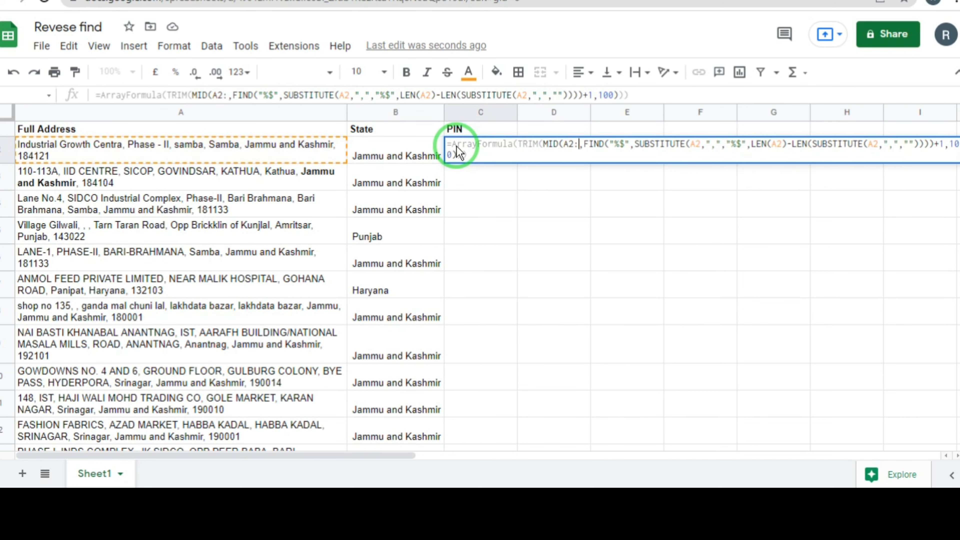
pyautogui.write('A')
# Change the A2 reference in the first SUBSTITUTE function, inside FIND, to A2:A in the C2 formula.
pyautogui.press('Right')
pyautogui.press('Right')
pyautogui.press('Right')
pyautogui.press('Right')
pyautogui.press('Right')
pyautogui.press('Right')
pyautogui.press('Right')
pyautogui.press('Right')
pyautogui.press('Right')
pyautogui.press('Right')
pyautogui.press('Right')
pyautogui.press('Right')
pyautogui.press('Right')
pyautogui.press('Right')
pyautogui.press('Right')
pyautogui.press('Right')
pyautogui.press('Right')
pyautogui.press('Right')
pyautogui.press('Right')
pyautogui.press('Right')
pyautogui.write(':')
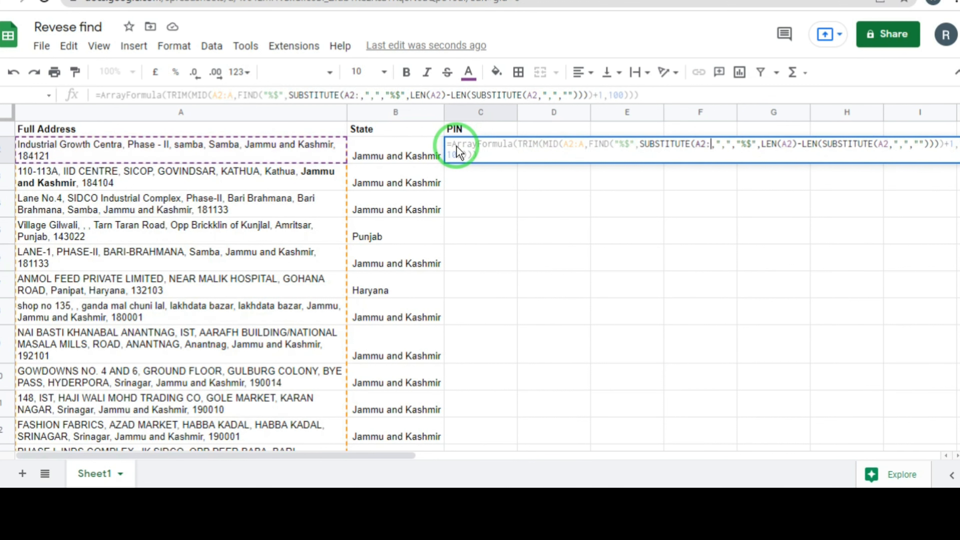
pyautogui.write('A')
# Change the A2 reference in the first LEN function of the C2 formula to A2:A.
pyautogui.press('Right')
pyautogui.press('Right')
pyautogui.press('Right')
pyautogui.press('Right')
pyautogui.press('Right')
pyautogui.press('Right')
pyautogui.press('Right')
pyautogui.press('Right')
pyautogui.press('Right')
pyautogui.press('Right')
pyautogui.press('Right')
pyautogui.press('Right')
pyautogui.press('Right')
pyautogui.press('Right')
pyautogui.press('Right')
pyautogui.press('Right')
pyautogui.write(':')
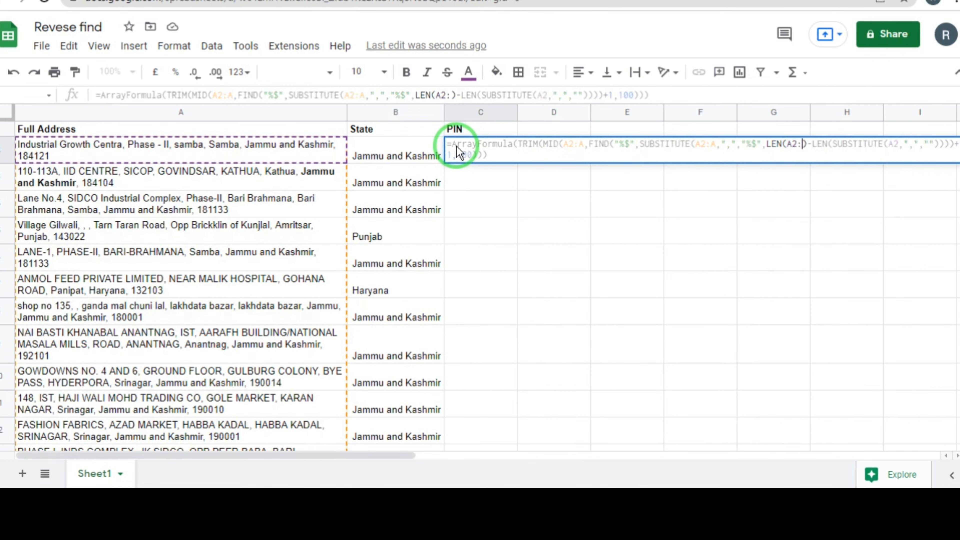
pyautogui.write('A')
# Change the A2 reference in the last SUBSTITUTE function to A2:A, commit the array formula and reselect C2.
pyautogui.press('Right')
pyautogui.press('Right')
pyautogui.press('Right')
pyautogui.press('Right')
pyautogui.press('Right')
pyautogui.press('Right')
pyautogui.press('Right')
pyautogui.press('Right')
pyautogui.press('Right')
pyautogui.press('Right')
pyautogui.press('Right')
pyautogui.press('Right')
pyautogui.press('Right')
pyautogui.press('Right')
pyautogui.press('Right')
pyautogui.press('Right')
pyautogui.press('Right')
pyautogui.press('Right')
pyautogui.press('Right')
pyautogui.write(':A')
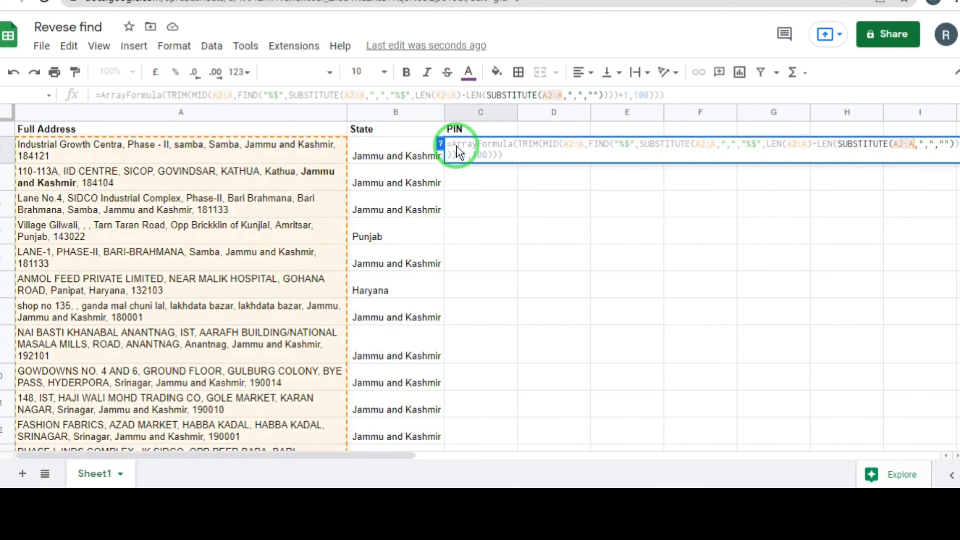
pyautogui.press('Return')
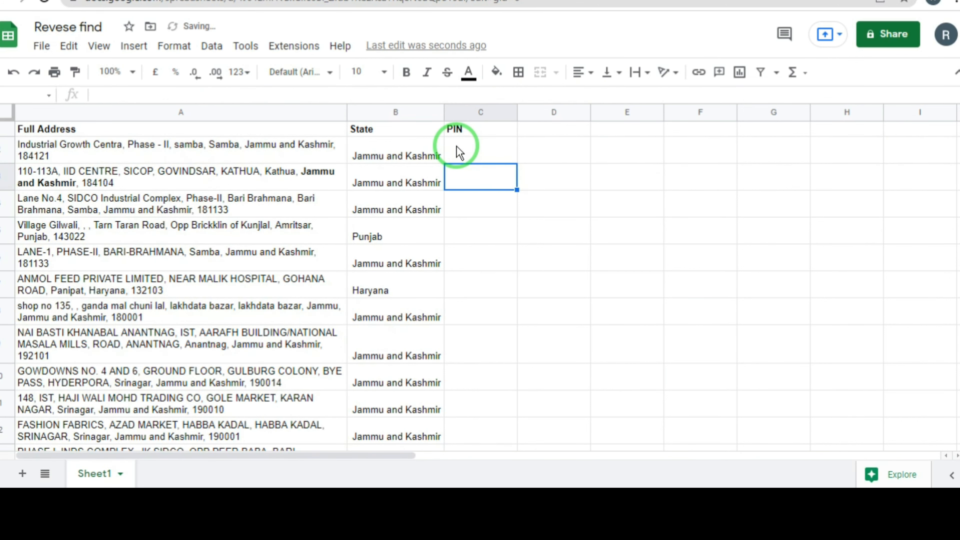
pyautogui.click(458, 153)
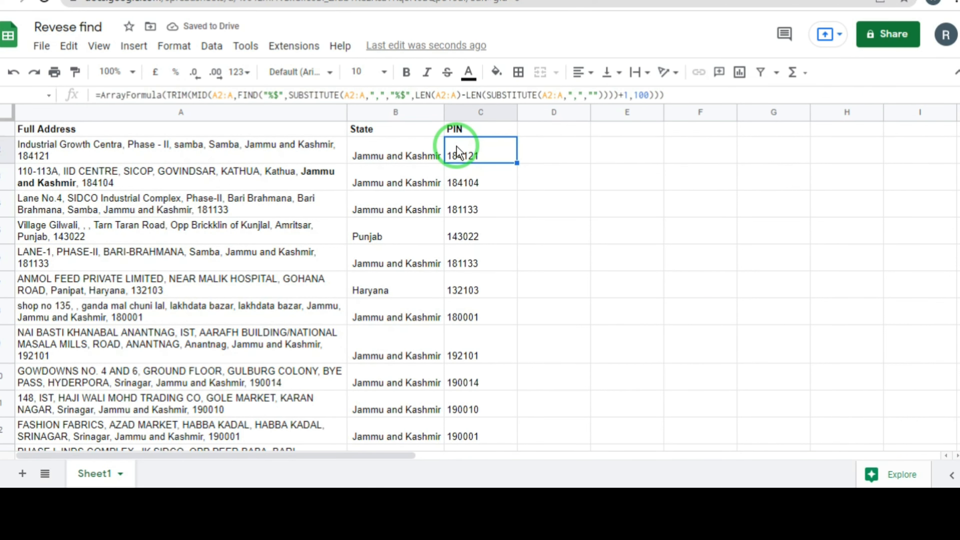